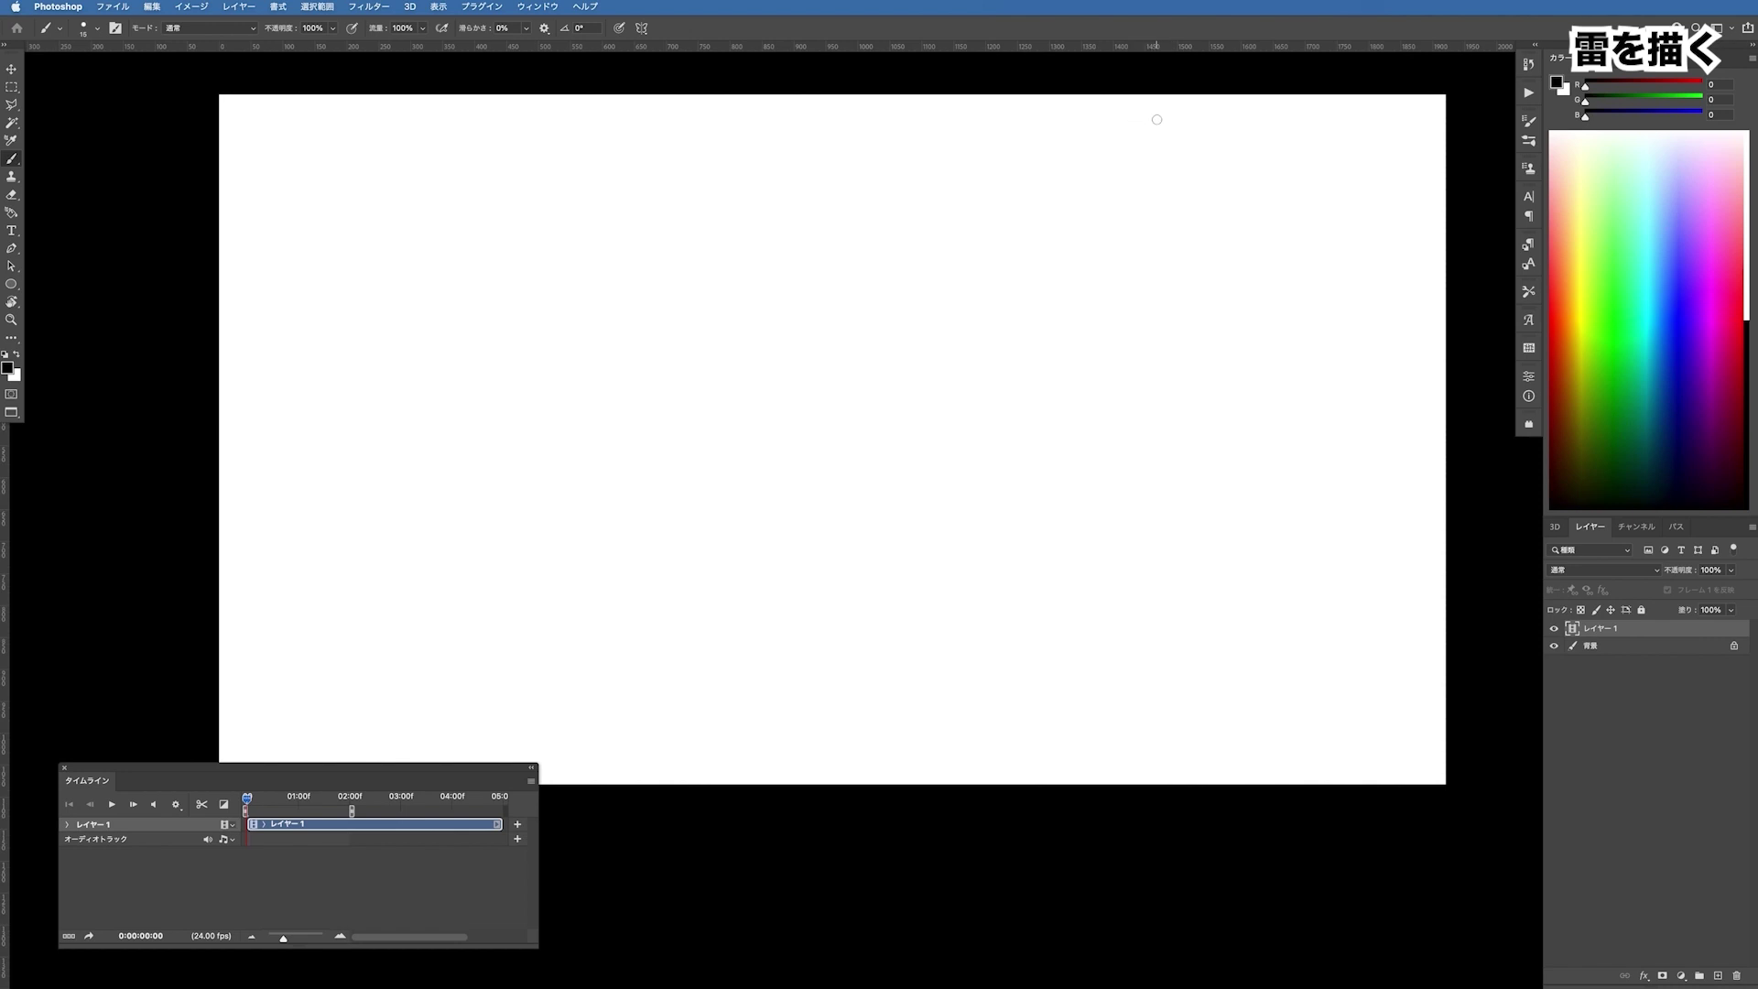
Draw a jagged black lightning bolt on frame 0, running diagonally from the canvas's lower middle to its upper right
scroll(1097, 276, down, 1)
mouse_move(715, 735)
mouse_down()
mouse_move(923, 508)
mouse_move(1195, 82)
mouse_move(1155, 166)
mouse_move(997, 374)
mouse_move(1170, 152)
mouse_up()
mouse_move(1039, 321)
mouse_down()
mouse_move(963, 415)
mouse_move(928, 507)
mouse_move(774, 642)
mouse_move(739, 739)
mouse_up()
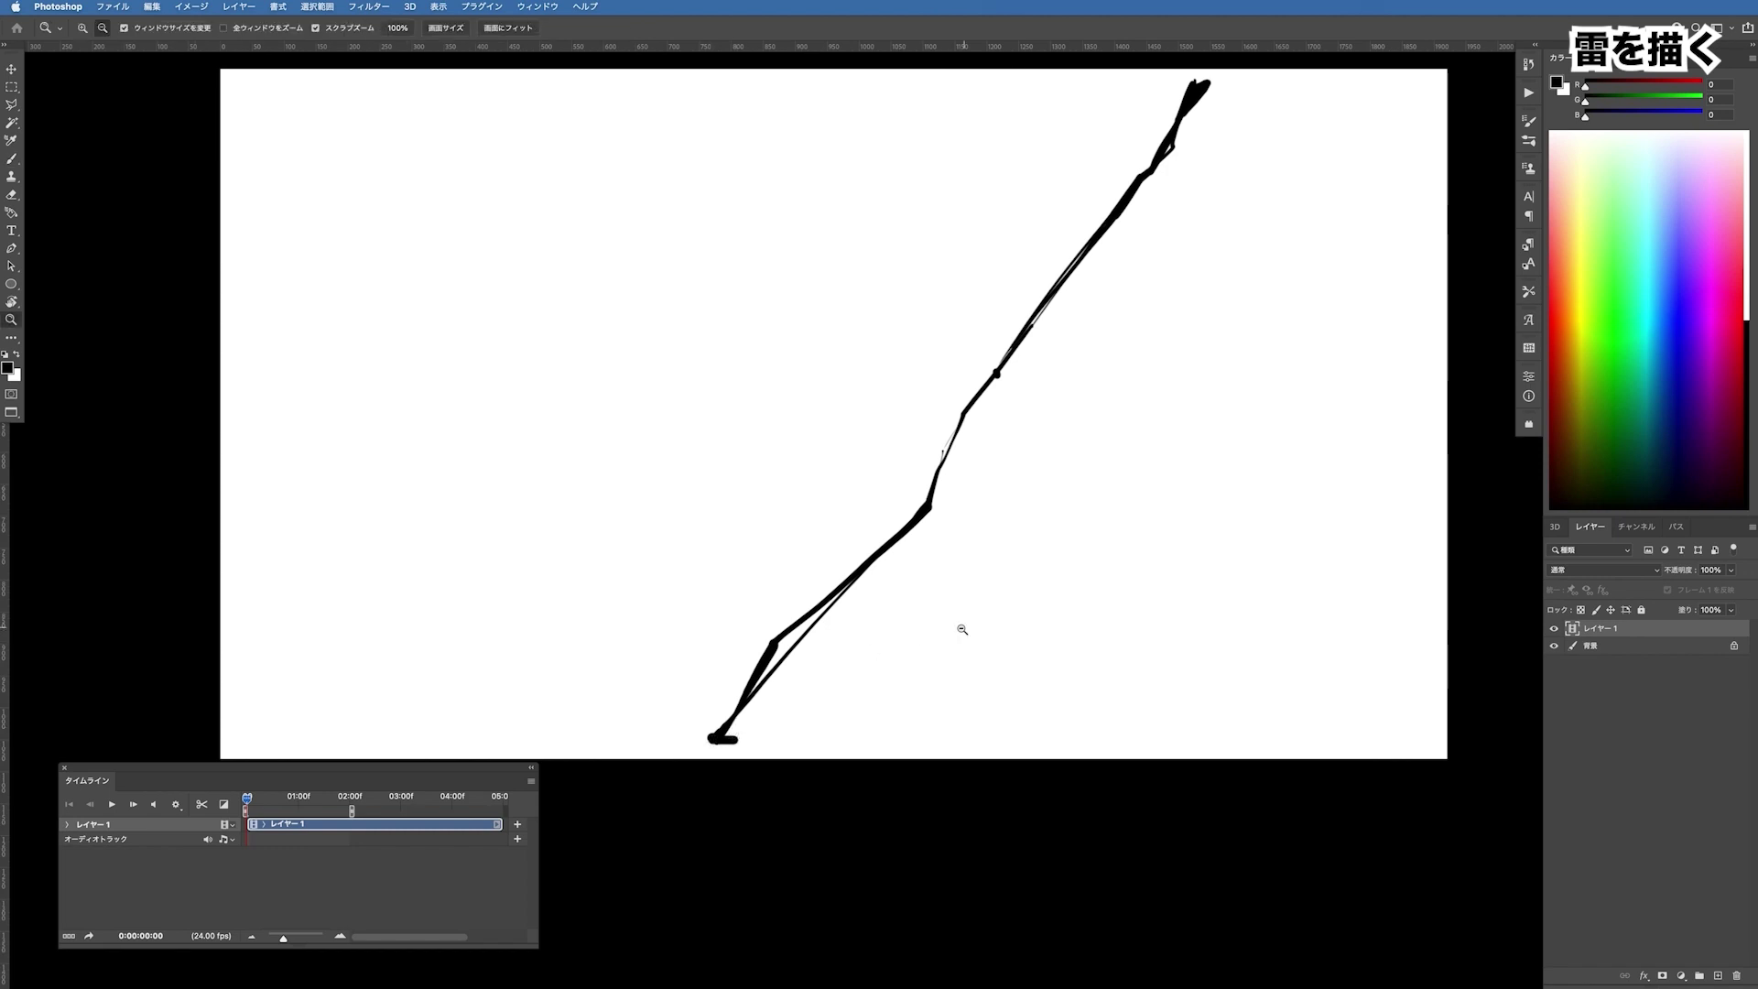
drag(964, 629, 879, 629)
drag(1033, 510, 986, 549)
drag(861, 636, 944, 636)
drag(759, 778, 930, 600)
key(super+z)
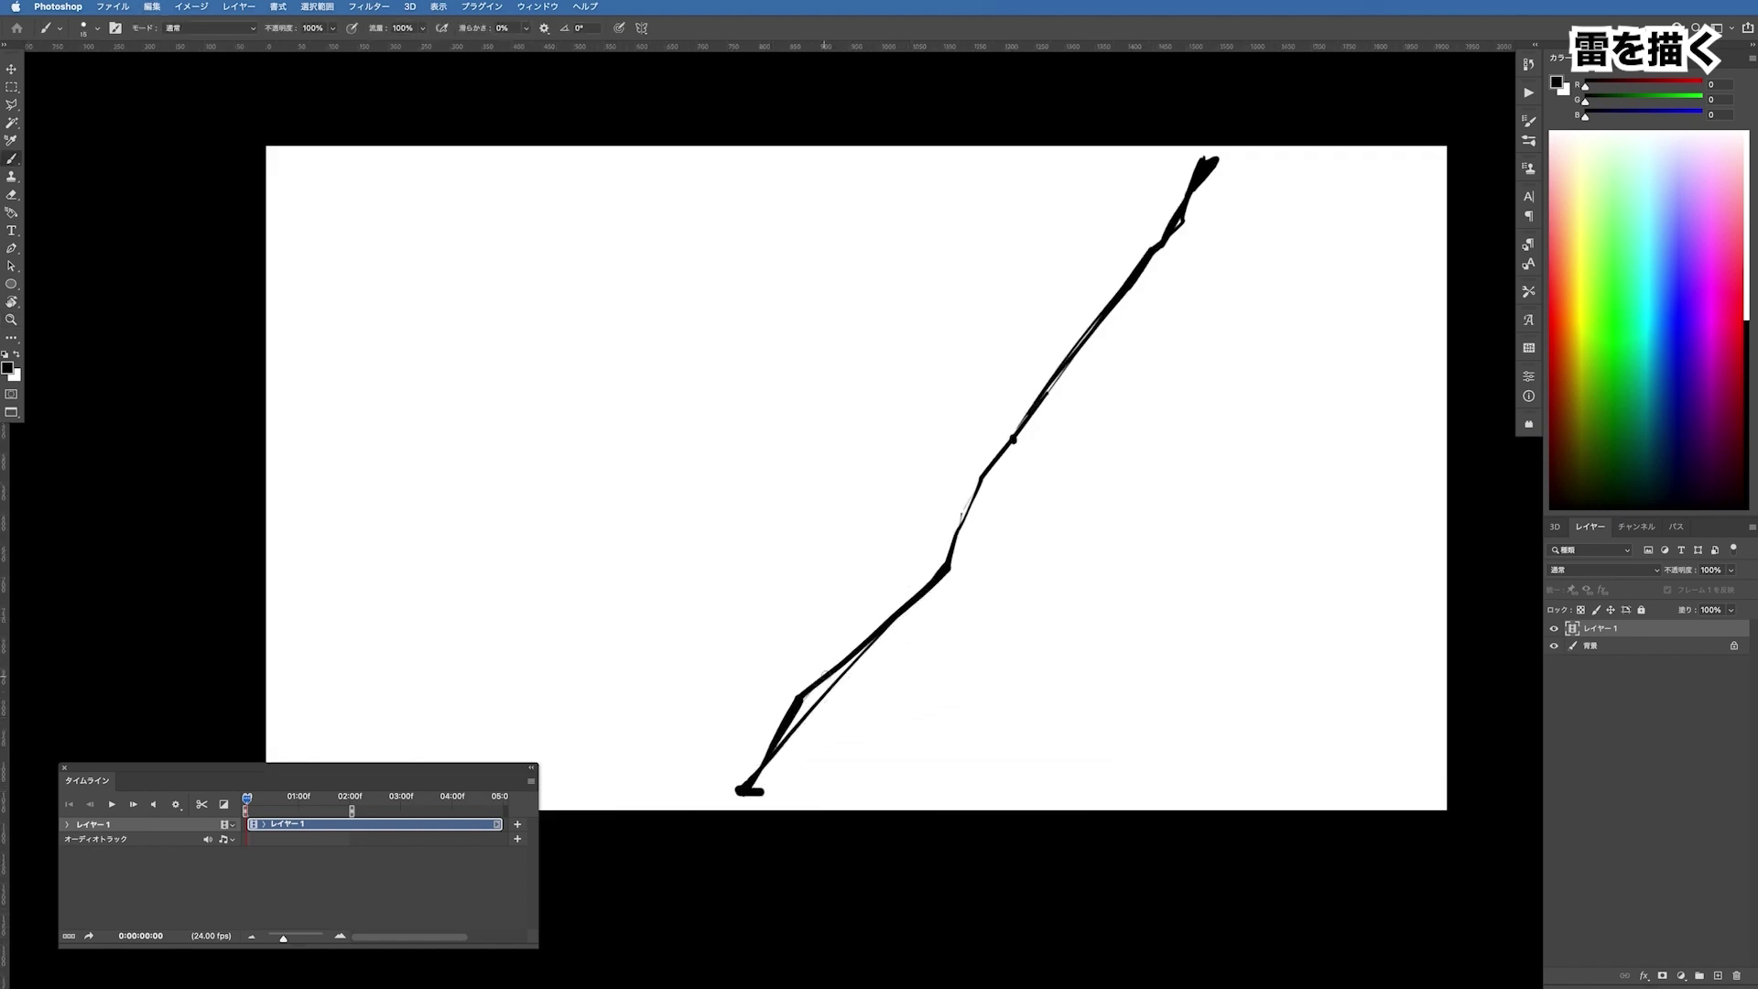
Add thin secondary strokes and extra thickness along the middle and upper sections of the frame 0 bolt
drag(999, 348, 1138, 280)
drag(1032, 461, 986, 461)
drag(1147, 467, 1126, 523)
scroll(1126, 522, up, 2)
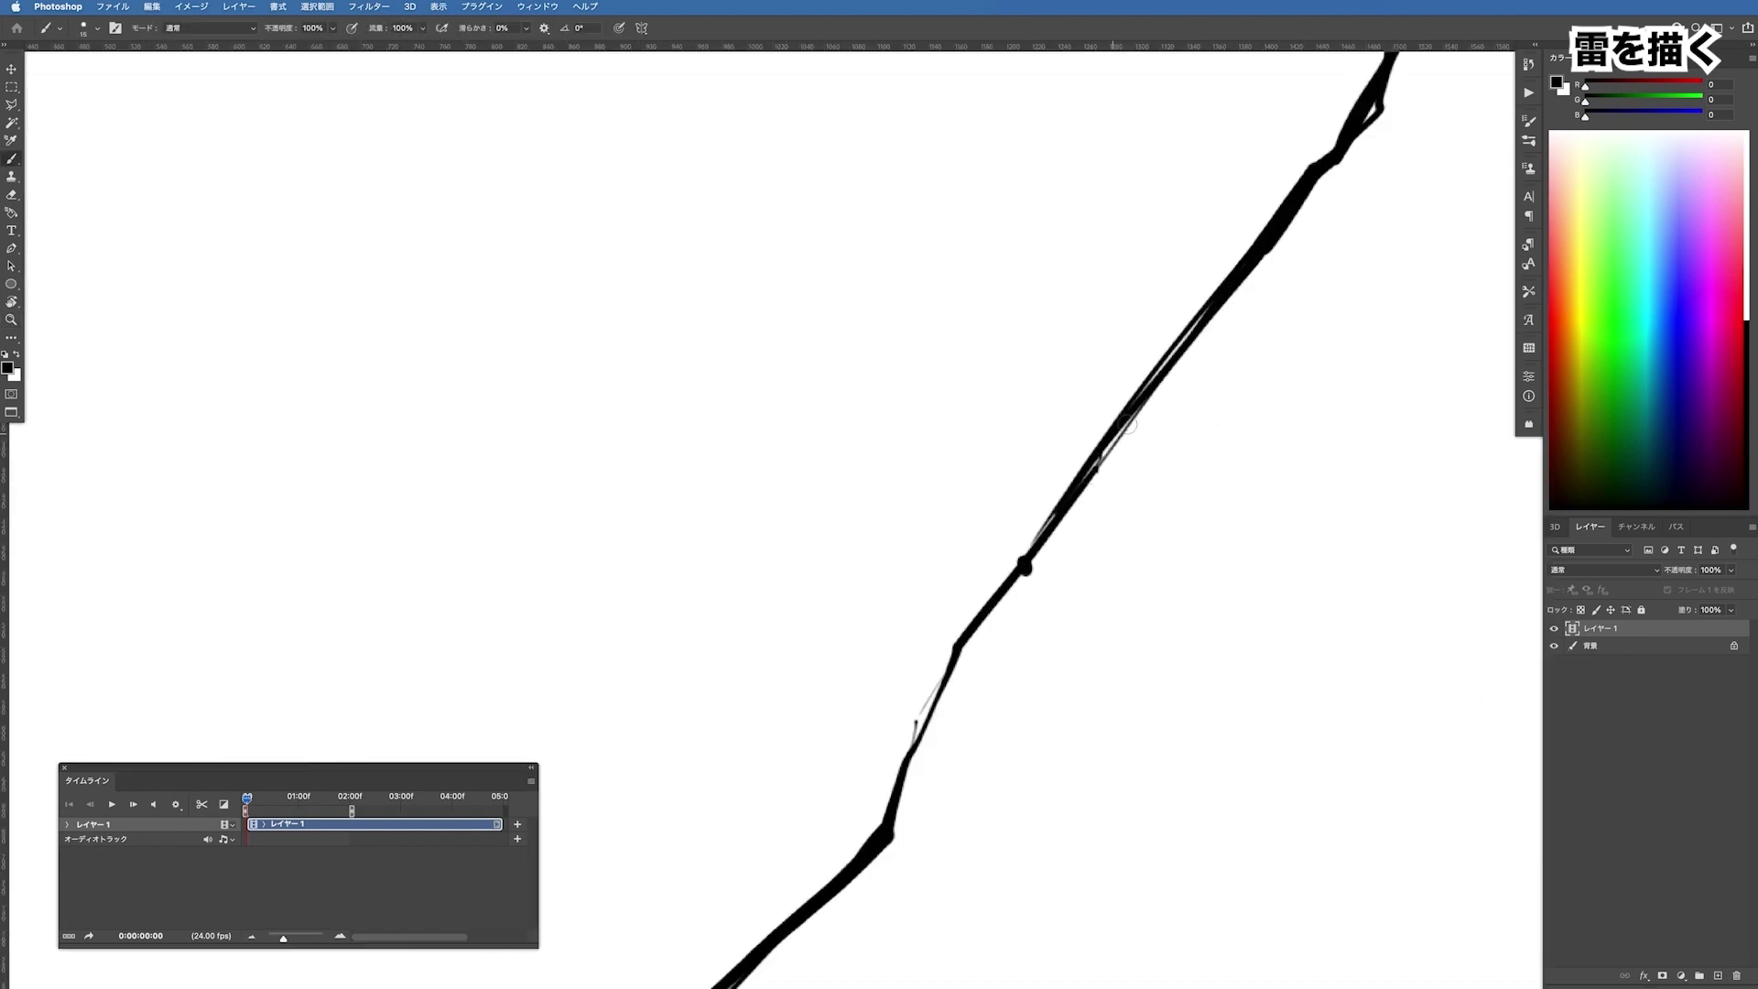
scroll(1130, 424, down, 2)
mouse_move(1064, 452)
mouse_down()
mouse_move(1020, 548)
mouse_move(971, 527)
mouse_up()
drag(1111, 506, 1065, 535)
drag(1030, 514, 1061, 514)
click(1062, 513)
Erase the round blob in the middle of the frame 0 bolt so the line runs cleanly, and return to the Brush
key(e)
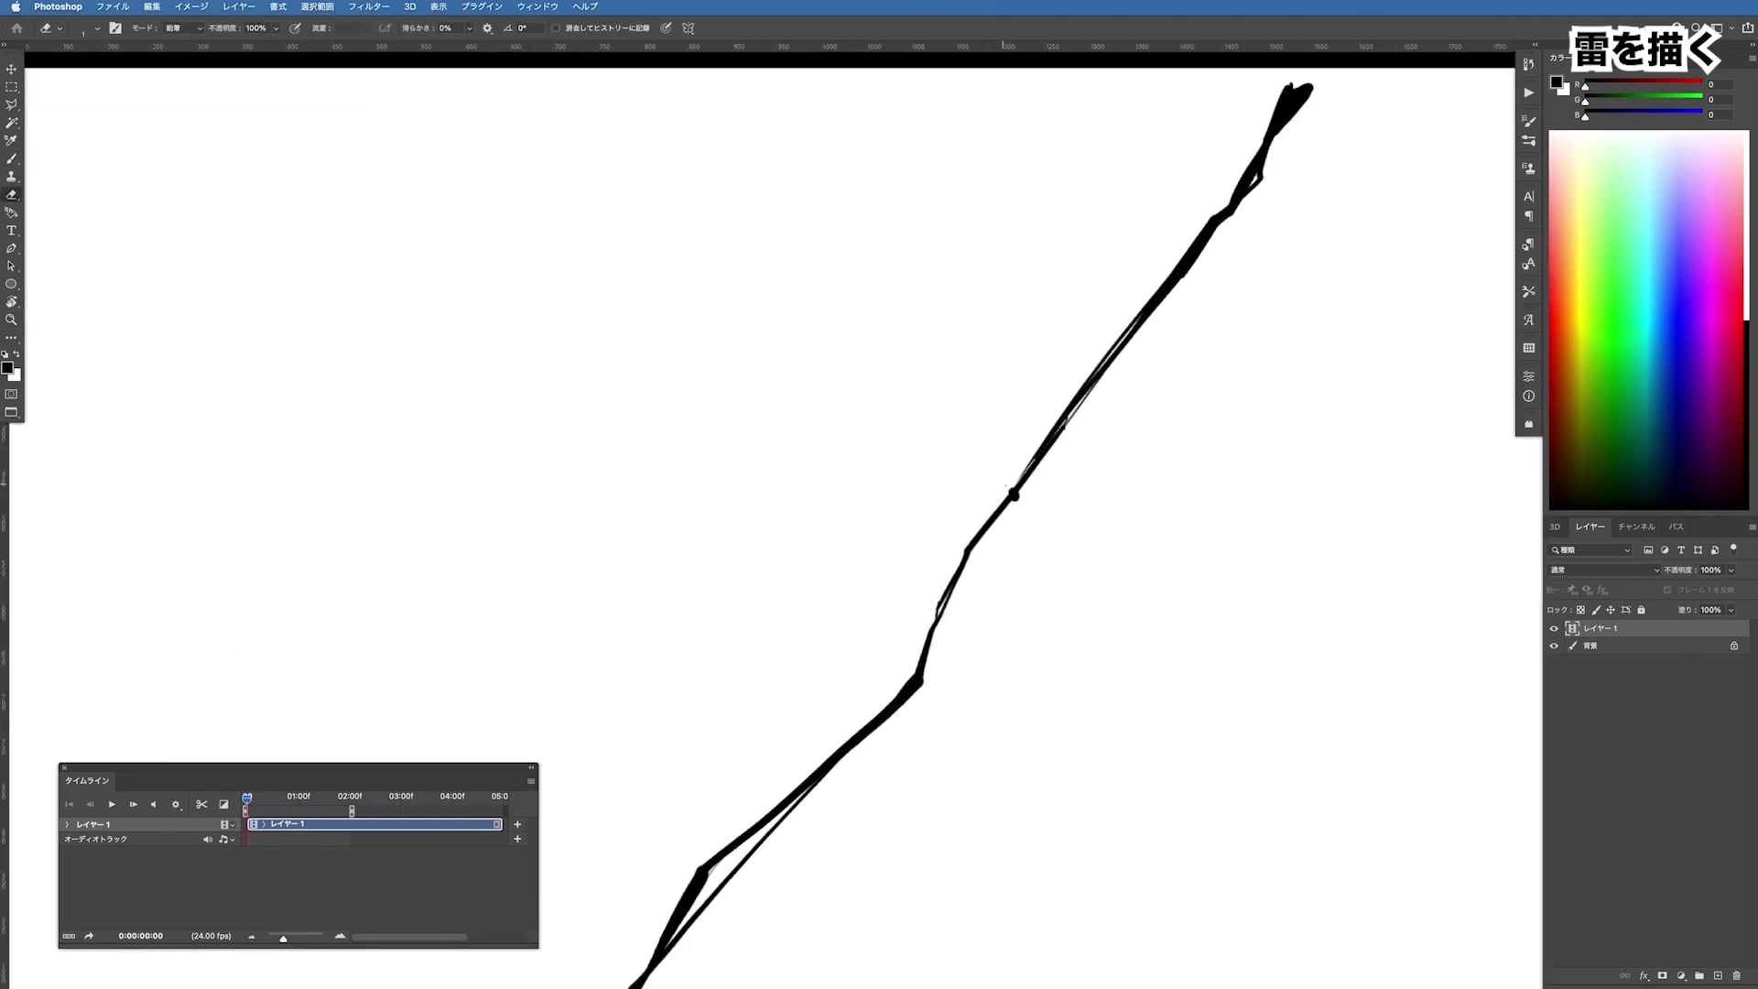
mouse_move(1007, 500)
mouse_down()
mouse_move(1019, 485)
mouse_move(992, 525)
mouse_move(1032, 473)
mouse_up()
key(b)
key(z)
mouse_move(1100, 444)
mouse_down()
mouse_move(1049, 417)
mouse_move(970, 422)
mouse_up()
key(b)
drag(1068, 534, 972, 585)
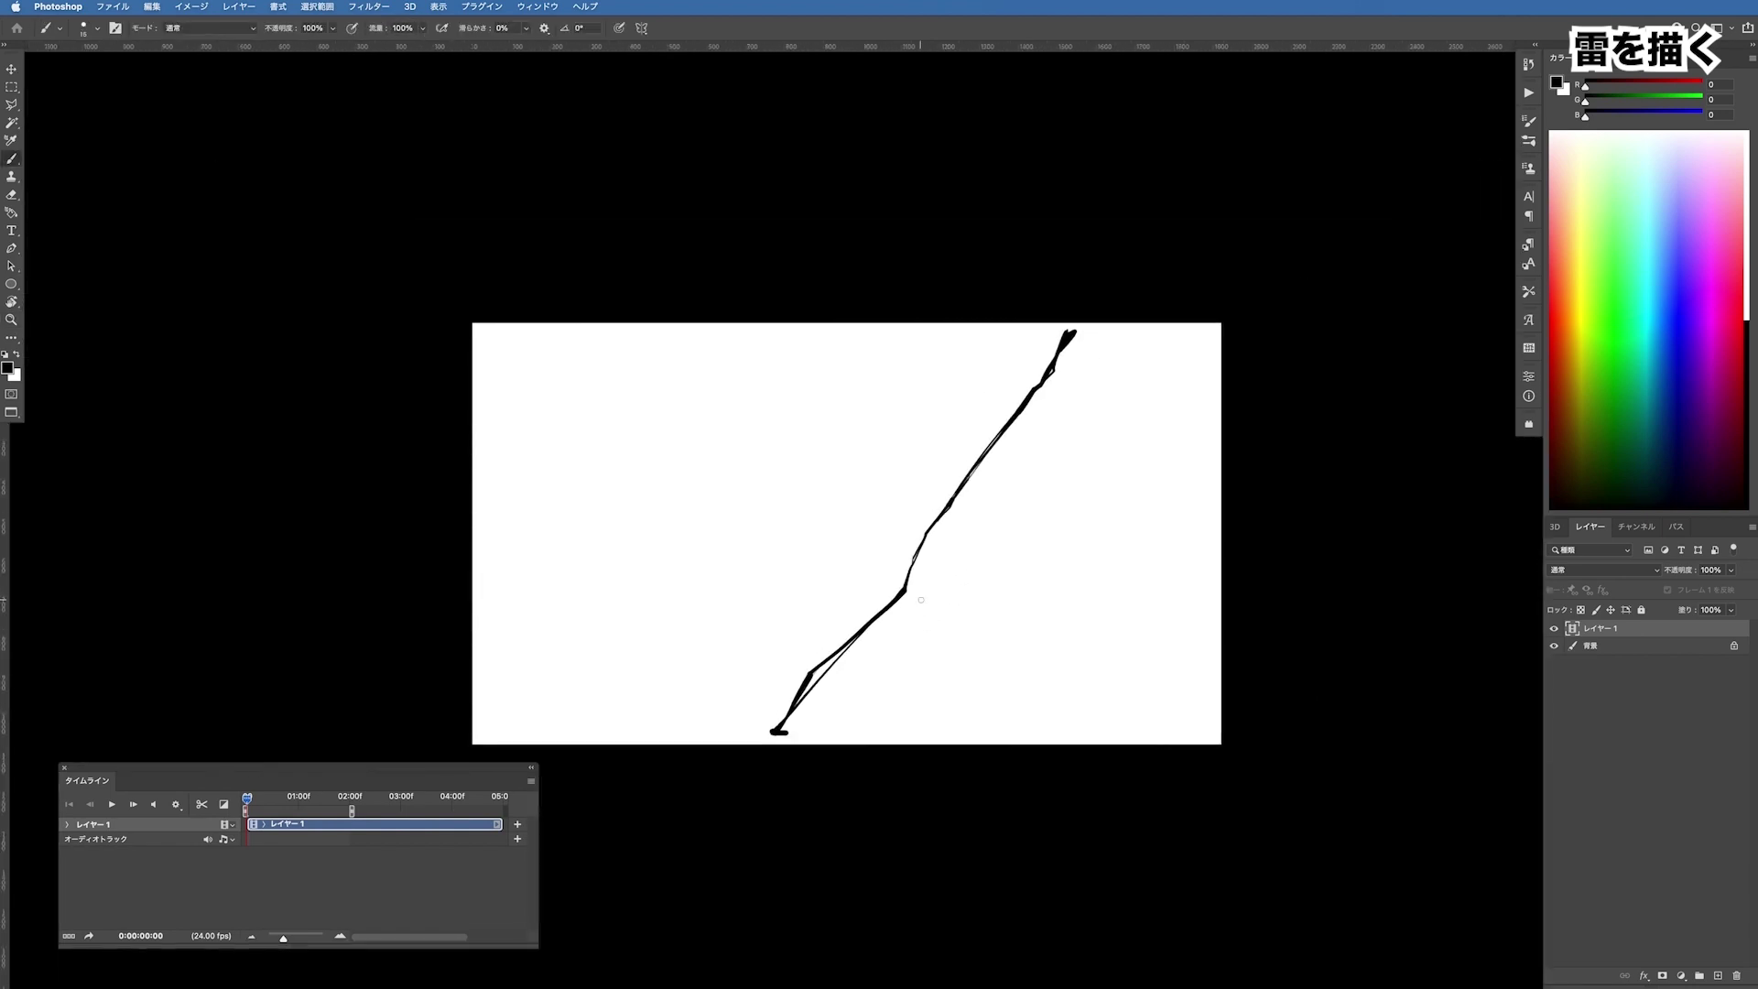
Advance to frame 1, turn on onion skins and draw a bolt bulging left in its lower half and right in its upper half
key(Right)
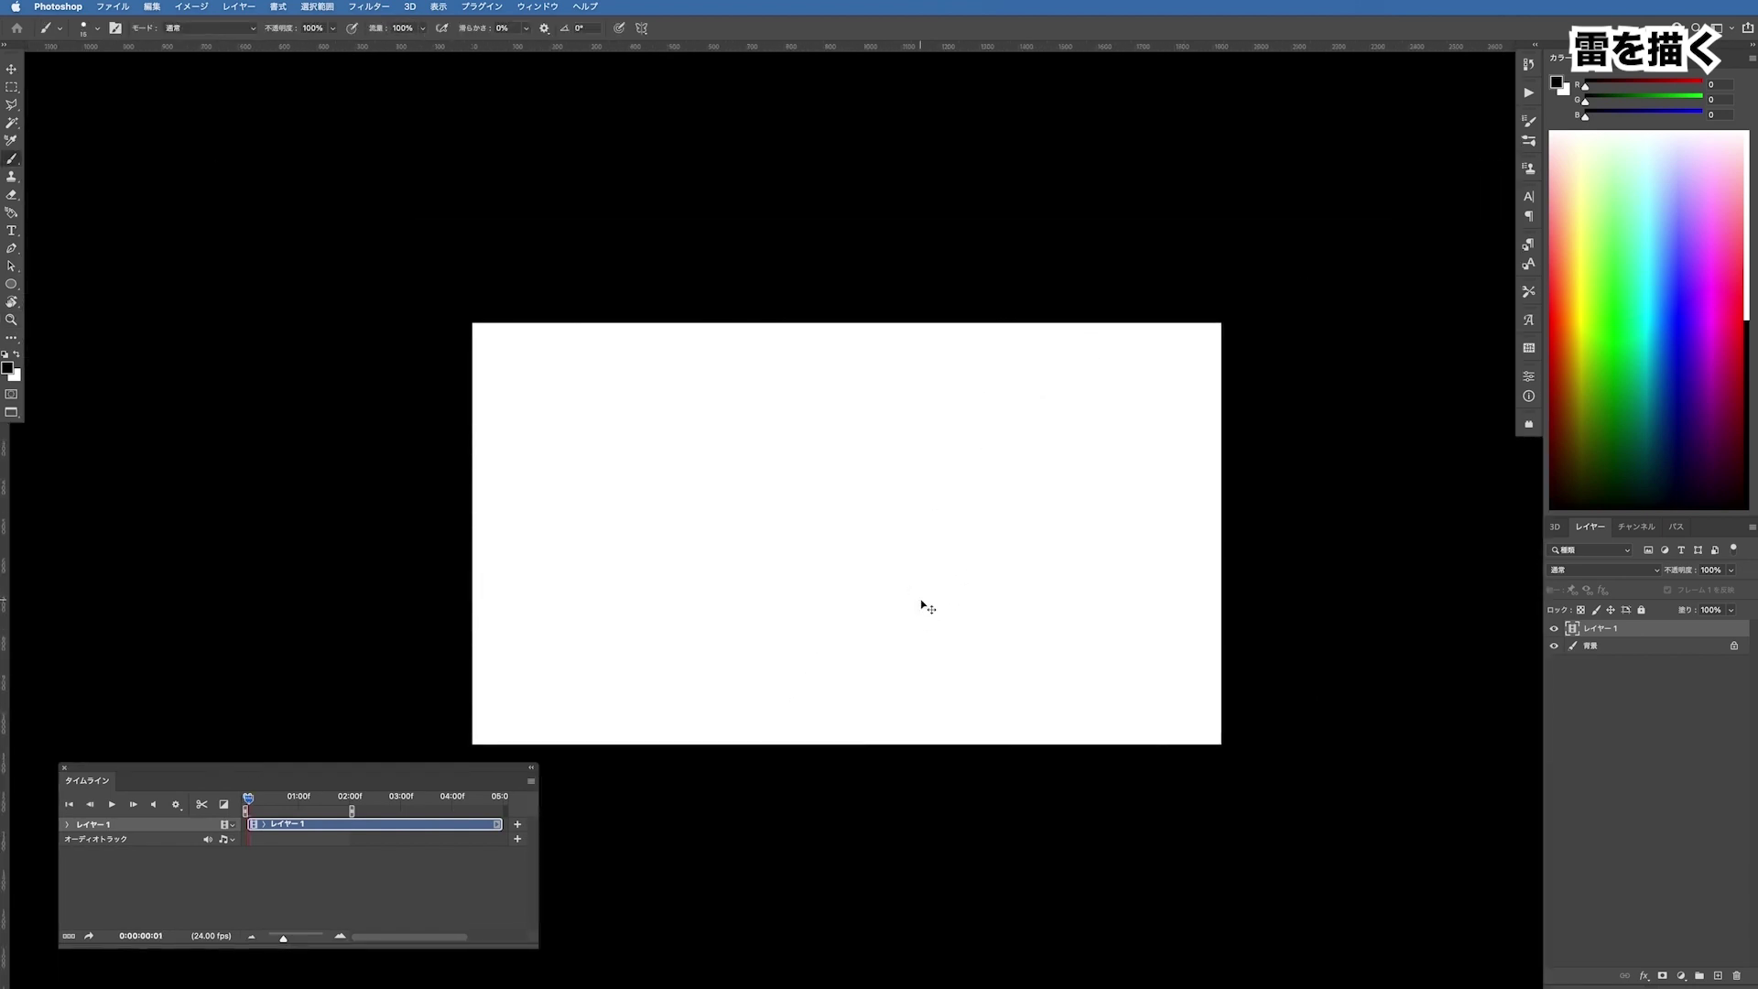
key(super+shift+o)
key(z)
key(b)
mouse_move(793, 720)
mouse_down()
mouse_move(848, 720)
mouse_move(774, 723)
mouse_move(844, 440)
mouse_move(981, 366)
mouse_move(1009, 386)
mouse_move(806, 650)
mouse_move(881, 446)
mouse_move(1033, 446)
mouse_move(1155, 359)
mouse_move(1160, 242)
mouse_move(1261, 67)
mouse_up()
key(super+z)
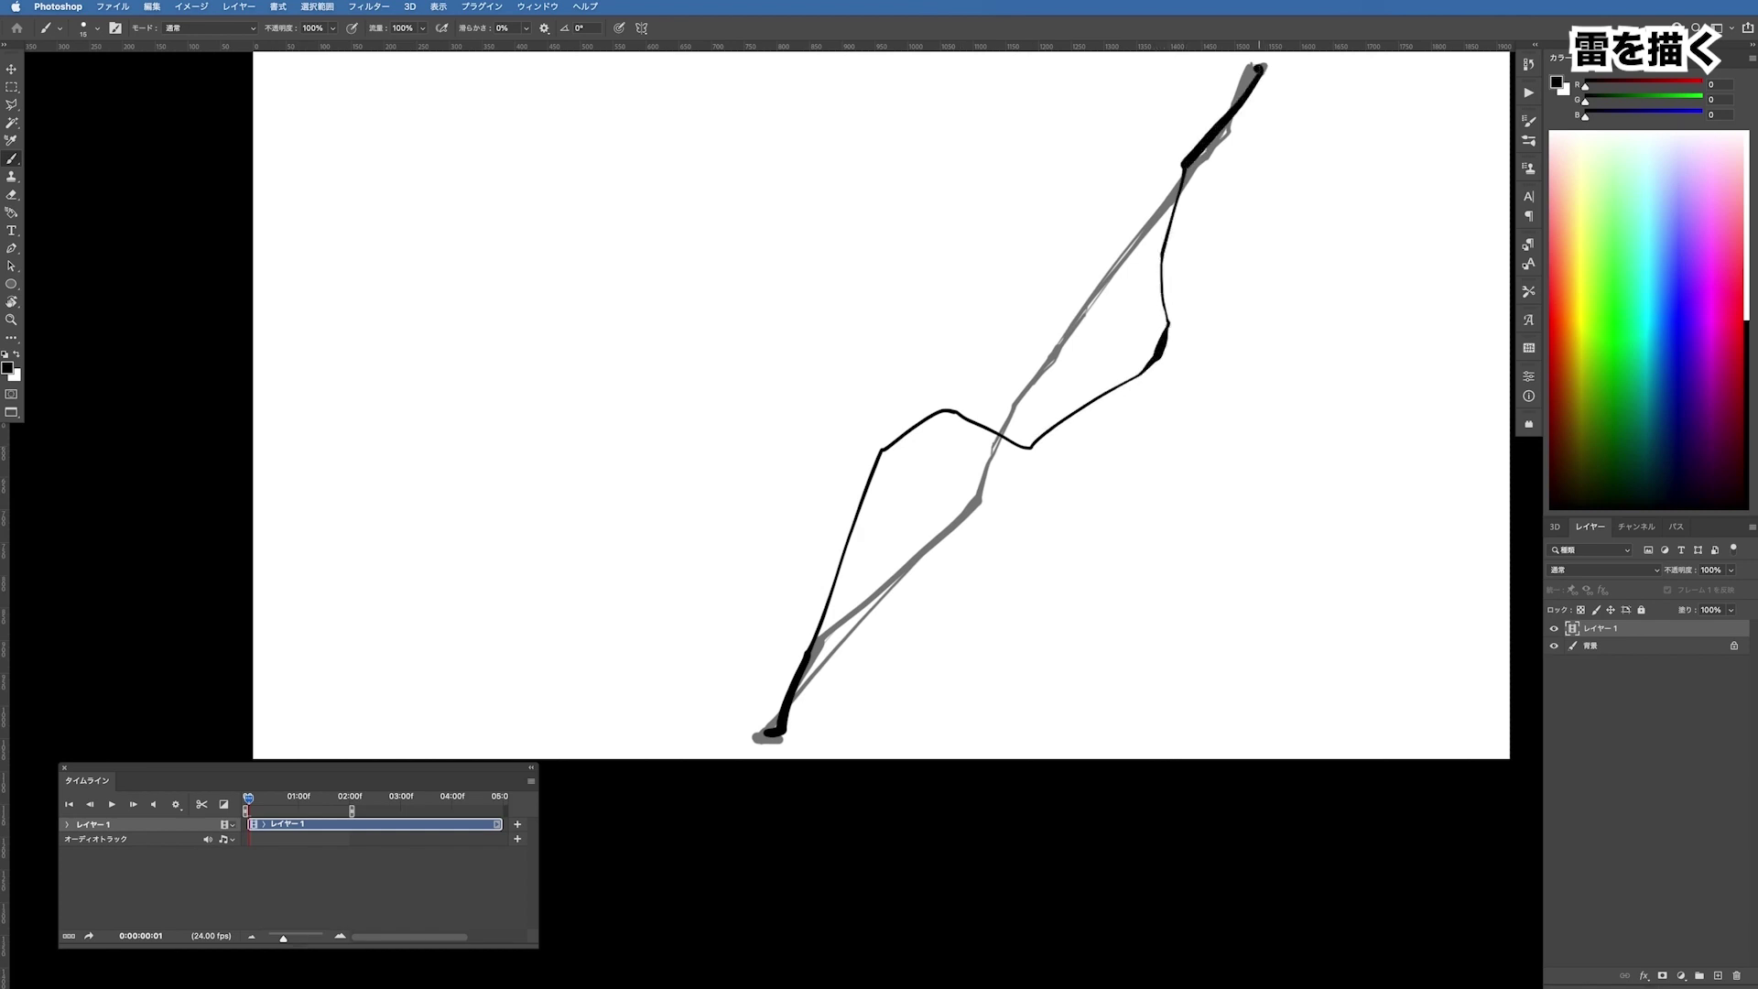
Reinforce the frame 1 bolt with a second thin line and thicker accents along its bends
drag(774, 736, 777, 723)
drag(824, 601, 920, 429)
key(super+z)
mouse_move(810, 648)
mouse_down()
mouse_move(925, 409)
mouse_move(974, 413)
mouse_move(1035, 452)
mouse_move(1165, 352)
mouse_move(1153, 289)
mouse_move(1178, 182)
mouse_move(1269, 71)
mouse_up()
drag(1211, 174, 1187, 174)
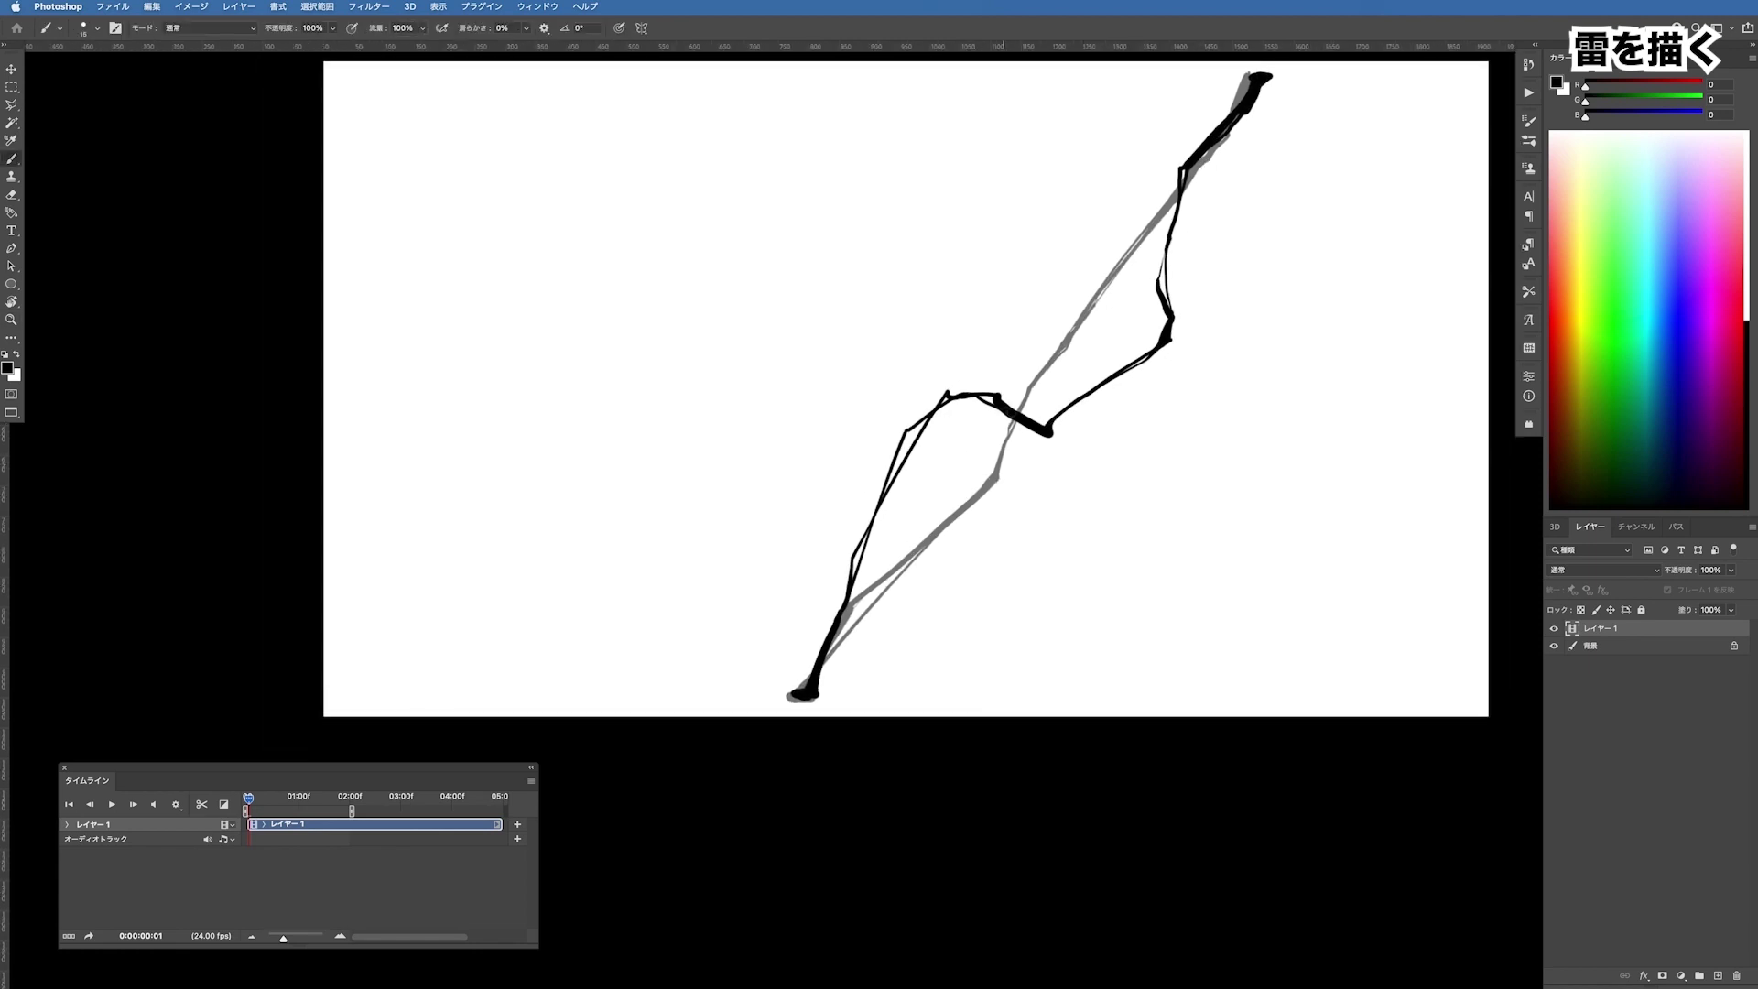
drag(1060, 412, 1045, 387)
key(super+z)
Draw the next bolt on frame 2 between the same end points, arching higher than the frame 1 line in the middle
key(Left)
key(Right)
key(Right)
mouse_move(806, 694)
mouse_down()
mouse_move(911, 371)
mouse_move(984, 293)
mouse_move(1052, 290)
mouse_move(1083, 335)
mouse_move(1129, 347)
mouse_move(1195, 292)
mouse_move(1267, 76)
mouse_move(1215, 172)
mouse_move(1219, 275)
mouse_move(1135, 339)
mouse_move(1089, 345)
mouse_move(1062, 284)
mouse_move(916, 325)
mouse_move(901, 392)
mouse_move(916, 430)
mouse_move(795, 696)
mouse_up()
drag(881, 526, 788, 527)
drag(1030, 467, 1062, 467)
Flip back and forth between frames 1 and 2 to check how the bolt moves
key(Left)
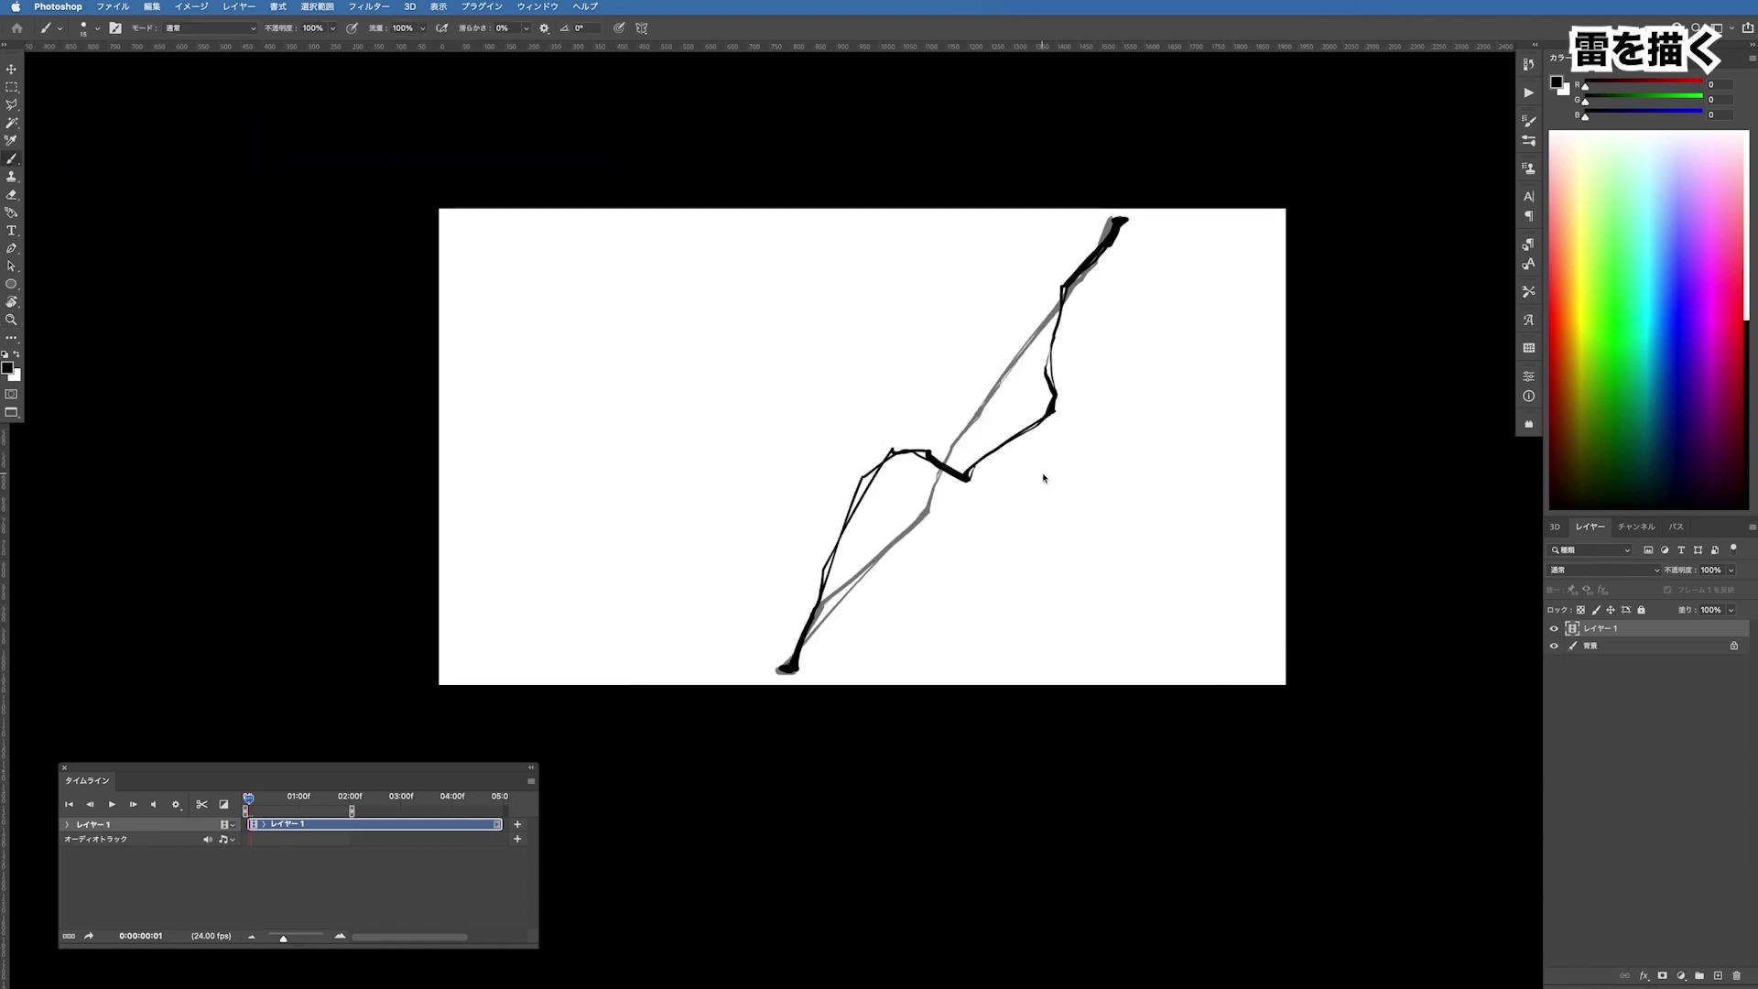
key(Right)
key(Left)
key(Right)
key(Left)
key(Right)
key(Left)
key(Right)
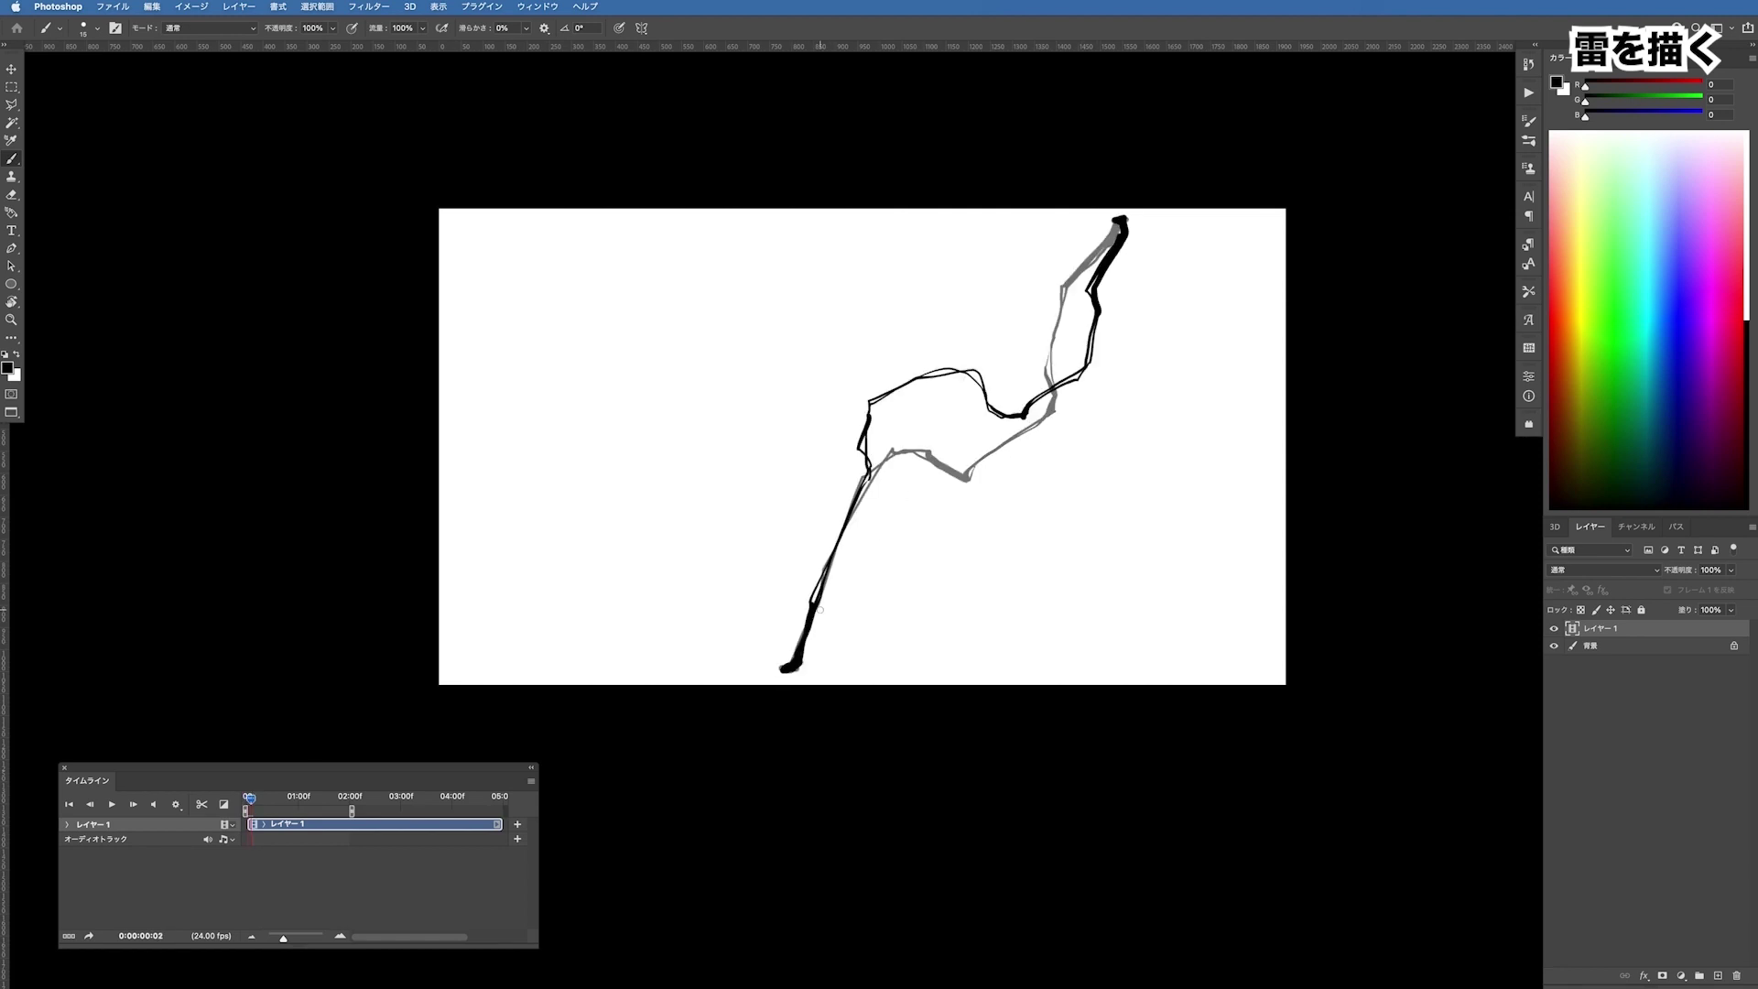
Advance to frame 3 and draw an angular bolt with a sharp corner at its lower left and a dip right of the middle
key(Right)
mouse_move(798, 633)
mouse_down()
mouse_move(843, 633)
mouse_move(798, 680)
mouse_move(648, 695)
mouse_move(614, 721)
mouse_up()
key(super+z)
mouse_move(1094, 115)
mouse_down()
mouse_move(1244, 40)
mouse_move(1261, 51)
mouse_up()
mouse_move(1189, 113)
mouse_down()
mouse_move(1190, 187)
mouse_move(1187, 162)
mouse_move(1055, 444)
mouse_move(855, 466)
mouse_move(755, 532)
mouse_move(769, 740)
mouse_move(708, 801)
mouse_up()
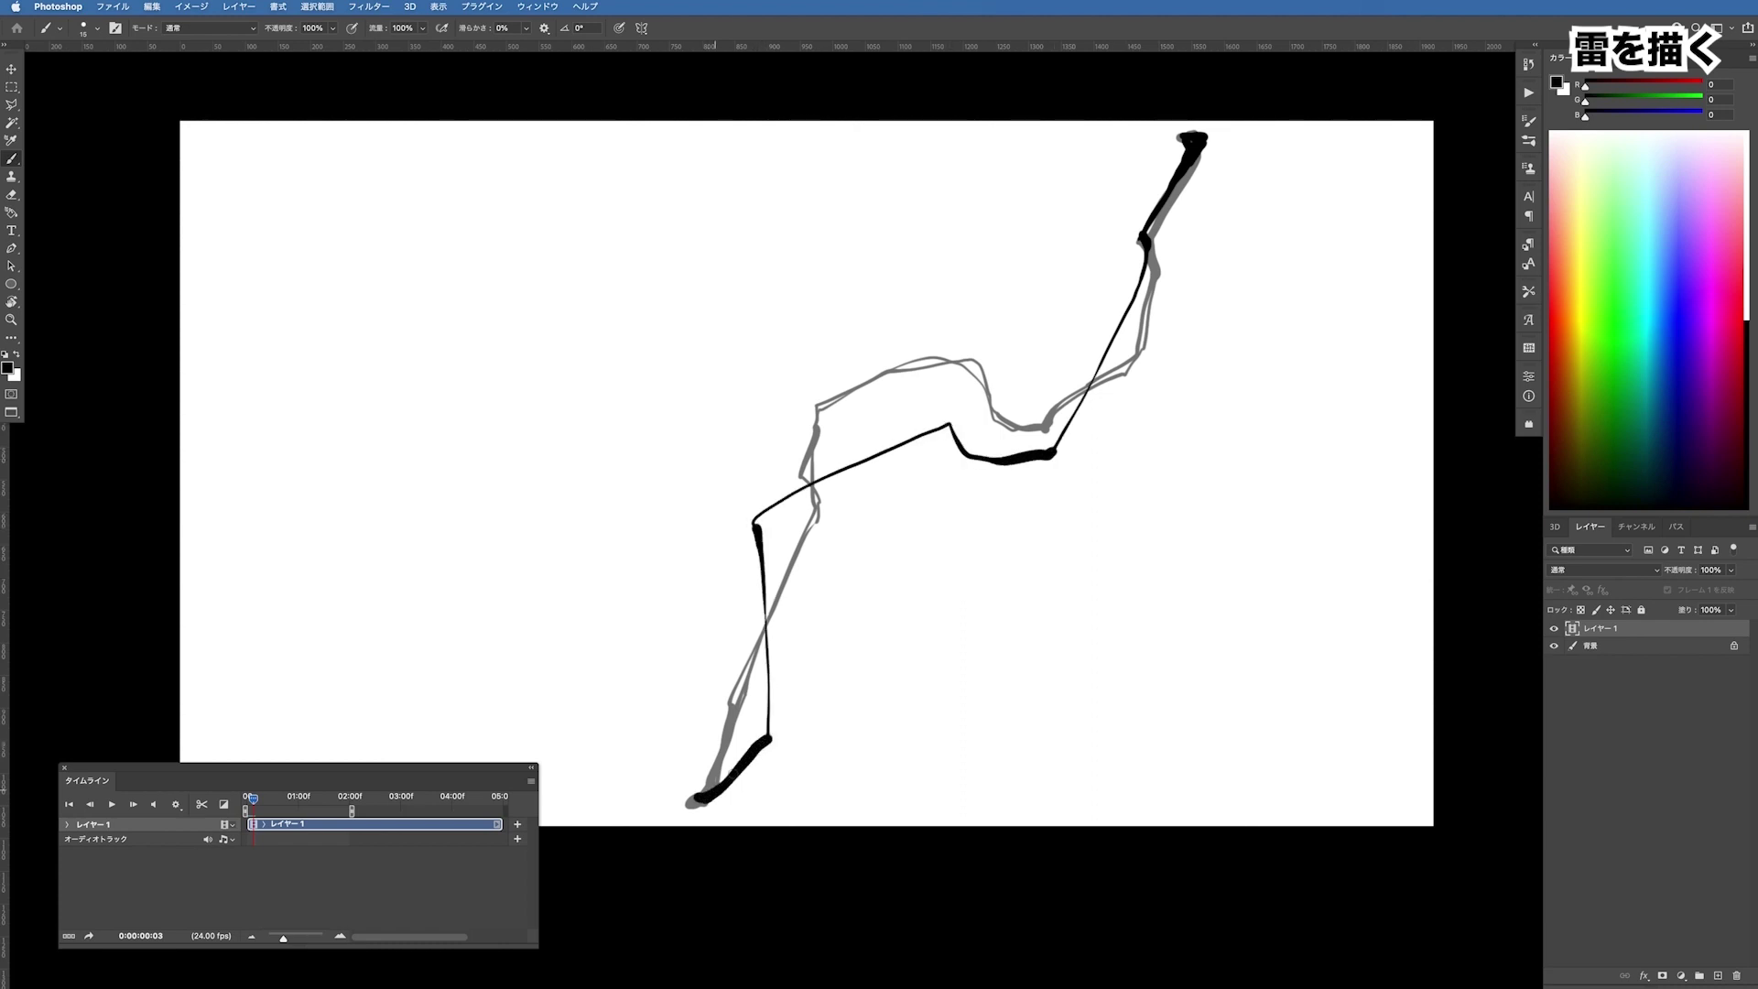
Double the frame 3 bolt with a second thin line along its length and a short stroke near its base
mouse_move(768, 740)
mouse_down()
mouse_move(751, 518)
mouse_move(949, 414)
mouse_move(964, 450)
mouse_move(1085, 458)
mouse_move(1070, 410)
mouse_move(1198, 144)
mouse_up()
drag(698, 800, 771, 705)
scroll(870, 582, down, 2)
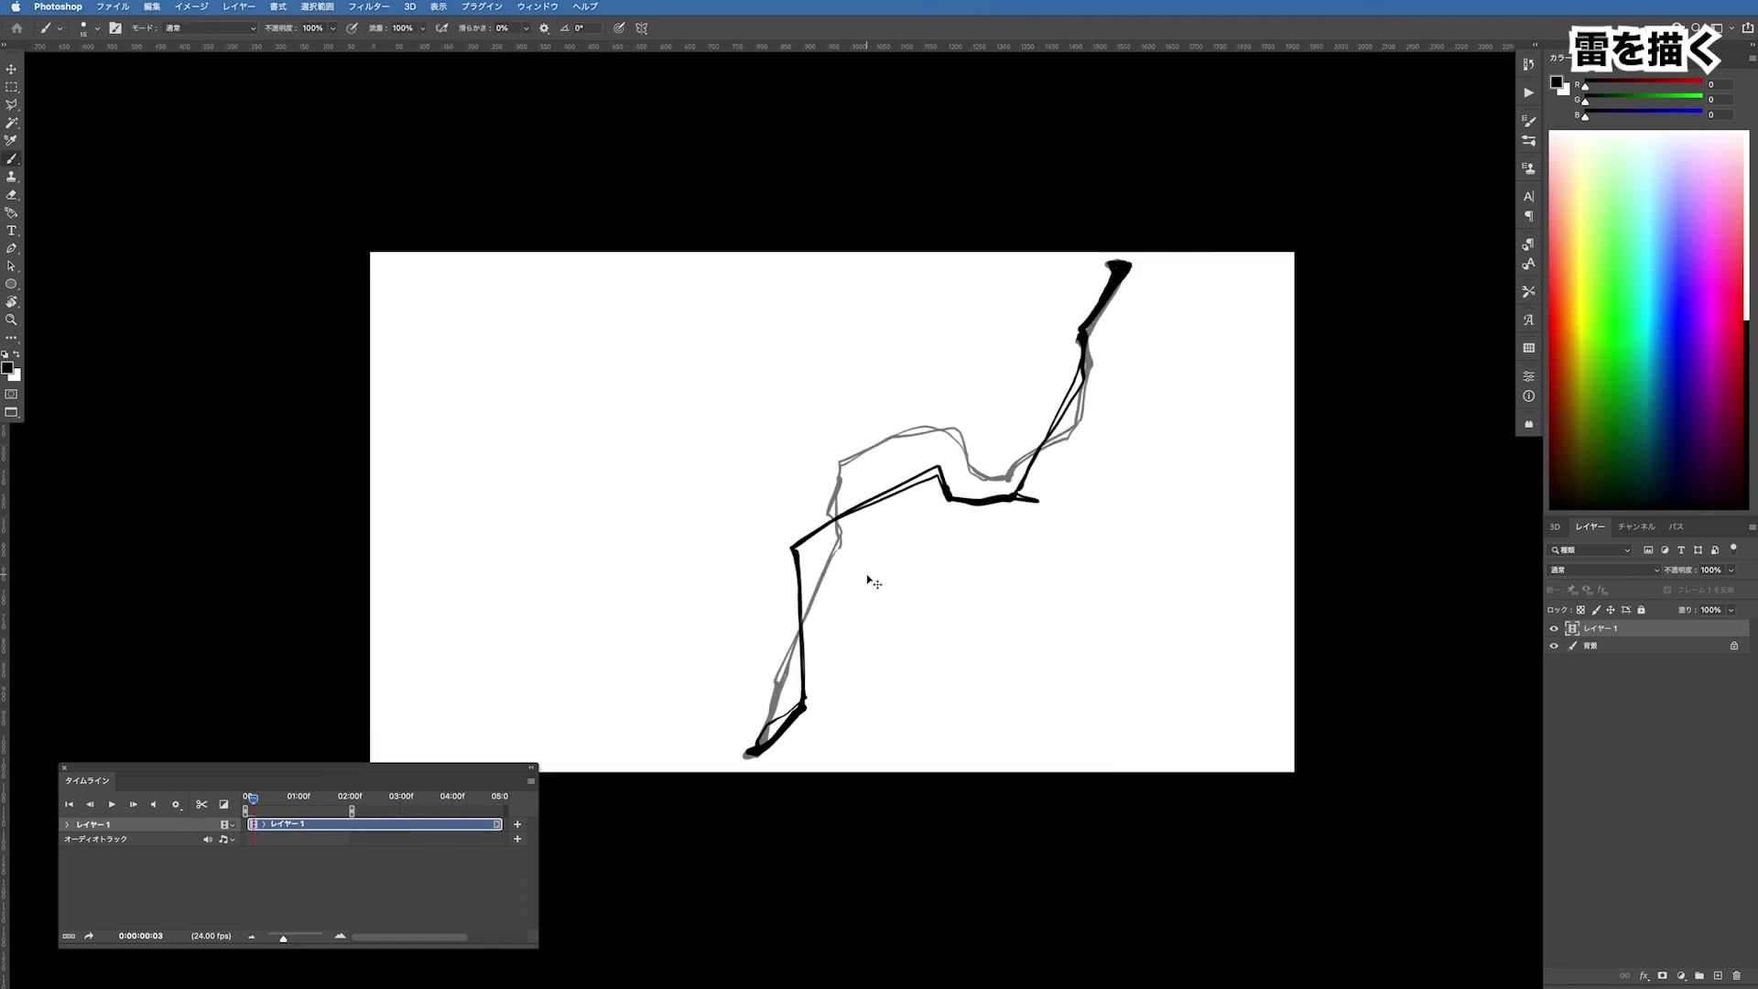
Draw a nearly straight diagonal bolt on frame 4, with small forks and side strokes near its lower end
key(Right)
scroll(816, 693, up, 2)
drag(744, 768, 820, 707)
mouse_move(881, 628)
mouse_down()
mouse_move(1119, 316)
mouse_move(1202, 158)
mouse_move(1044, 430)
mouse_move(744, 767)
mouse_move(794, 679)
mouse_move(852, 661)
mouse_move(932, 594)
mouse_up()
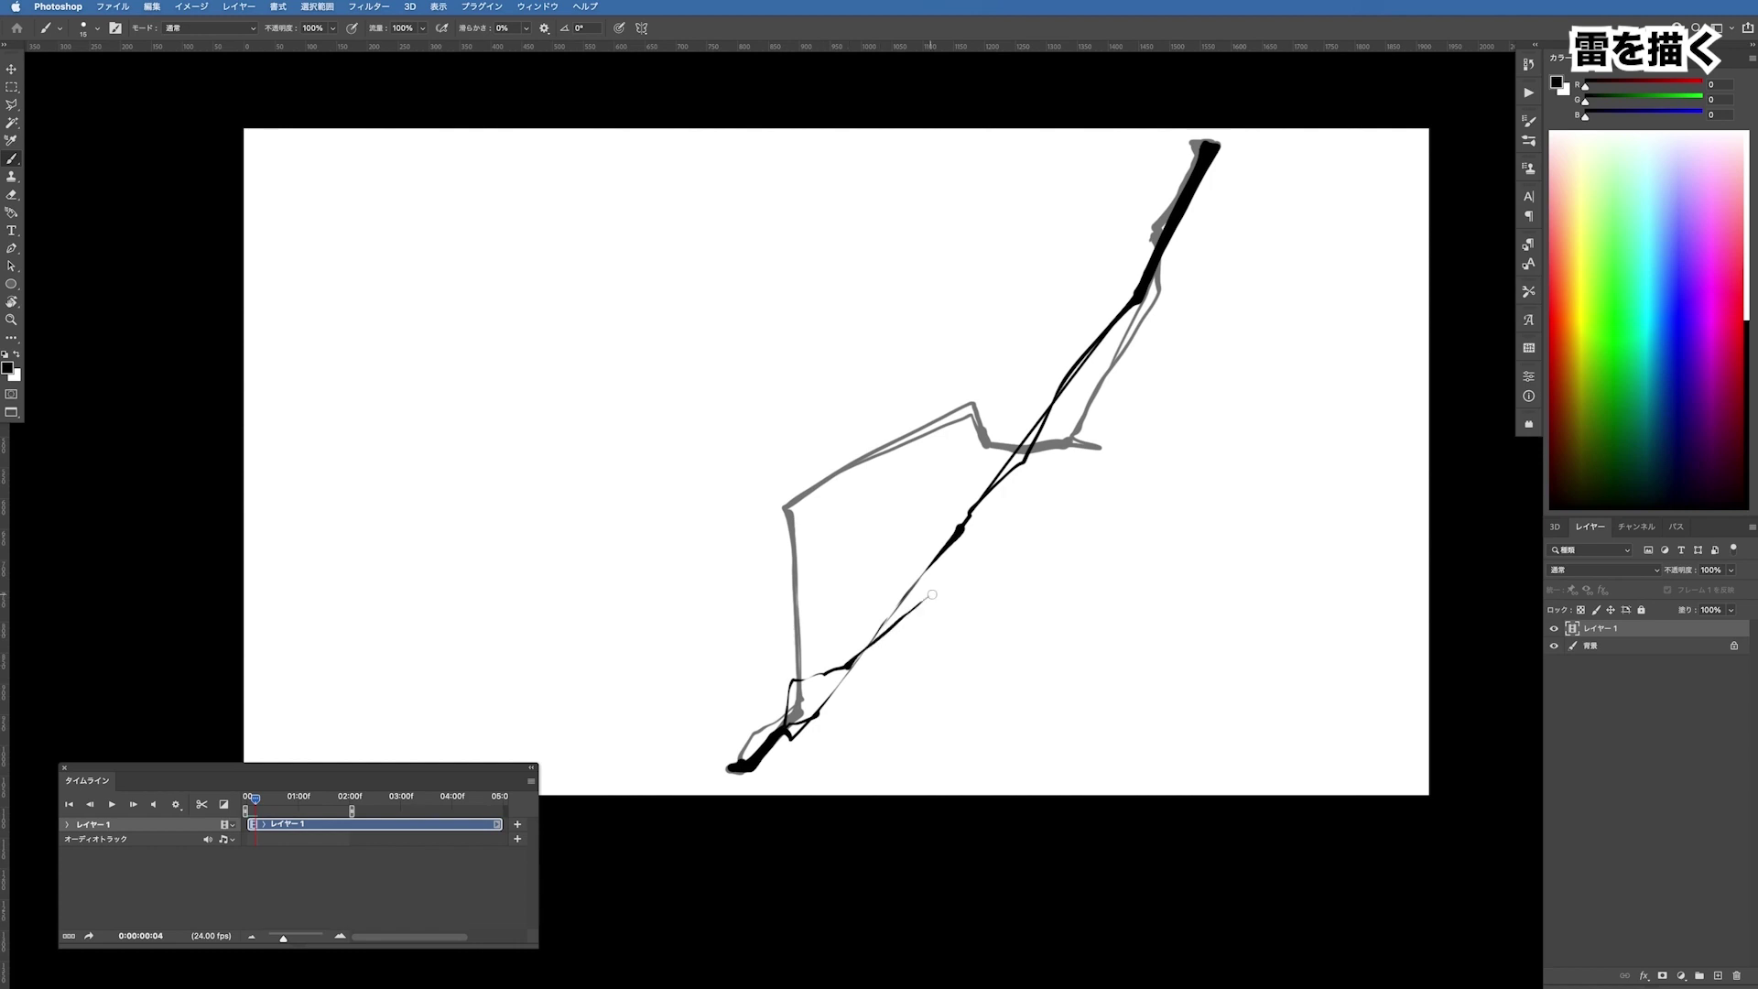
drag(1094, 509, 1062, 483)
Draw a bolt on frame 5 that bulges left in its lower half and rises steeply at its upper end
key(Right)
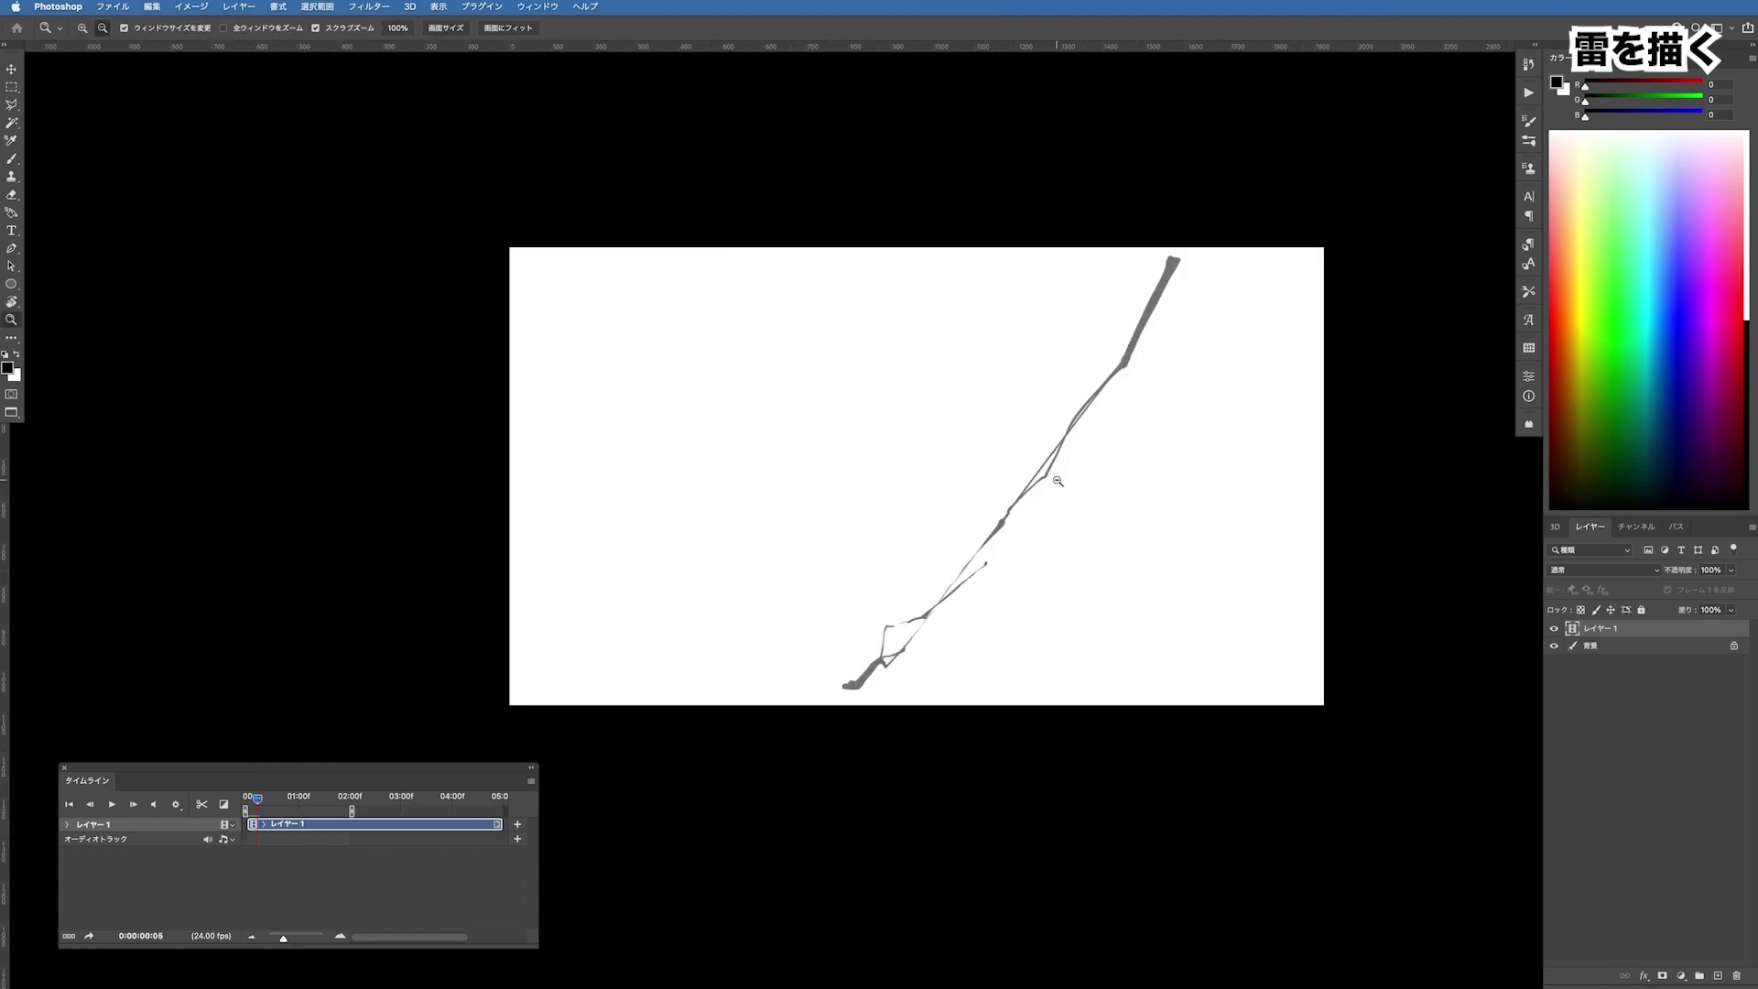
drag(978, 607, 1016, 607)
mouse_move(774, 737)
mouse_down()
mouse_move(805, 724)
mouse_move(948, 390)
mouse_move(1077, 290)
mouse_move(1300, 176)
mouse_move(1256, 328)
mouse_move(1272, 188)
mouse_move(1262, 329)
mouse_move(1118, 449)
mouse_move(996, 451)
mouse_move(875, 575)
mouse_move(847, 732)
mouse_move(758, 882)
mouse_move(733, 888)
mouse_up()
scroll(841, 786, down, 3)
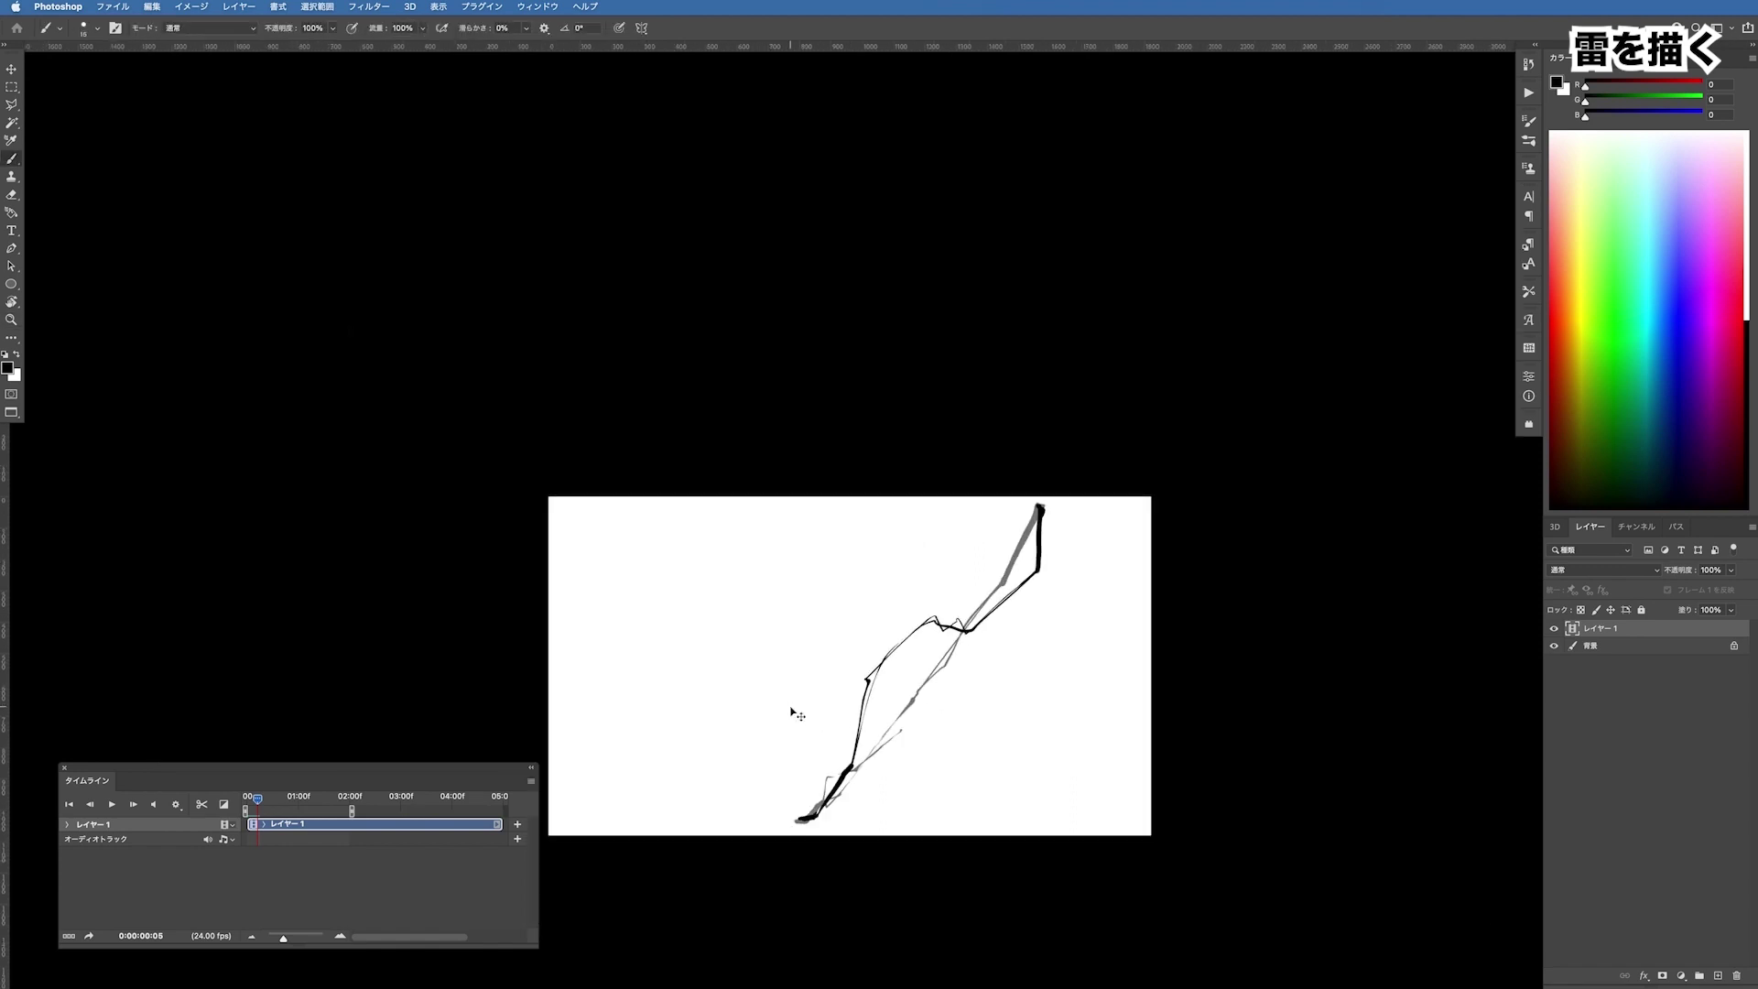
Draw a bolt on frame 6 passing right of the previous line below, zigzagging near its upper end, with thin side strokes
key(Right)
scroll(861, 774, up, 2)
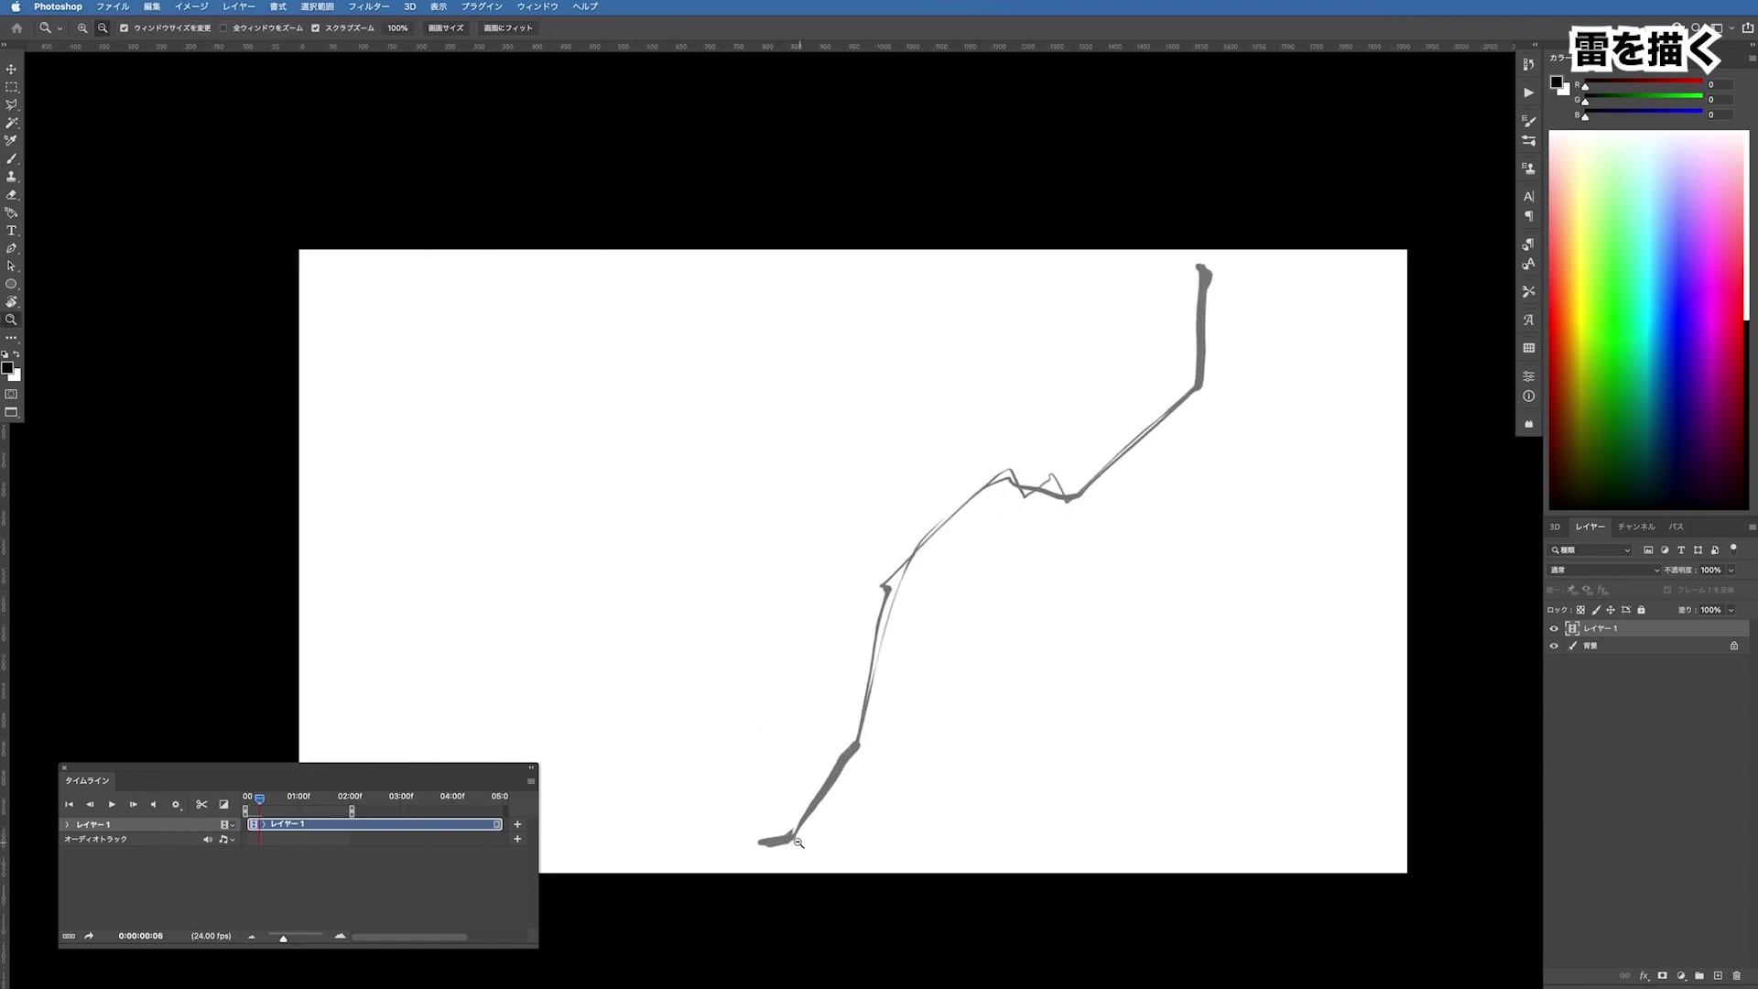
drag(772, 839, 832, 802)
drag(1018, 657, 1086, 606)
key(super+z)
mouse_move(788, 843)
mouse_down()
mouse_move(762, 844)
mouse_move(836, 798)
mouse_up()
mouse_move(966, 691)
mouse_down()
mouse_move(1048, 618)
mouse_move(1065, 506)
mouse_up()
key(ctrl+z)
mouse_move(795, 838)
mouse_down()
mouse_move(1041, 626)
mouse_move(1058, 536)
mouse_move(1200, 275)
mouse_move(1164, 317)
mouse_move(1165, 382)
mouse_move(1102, 419)
mouse_move(1033, 641)
mouse_move(847, 795)
mouse_up()
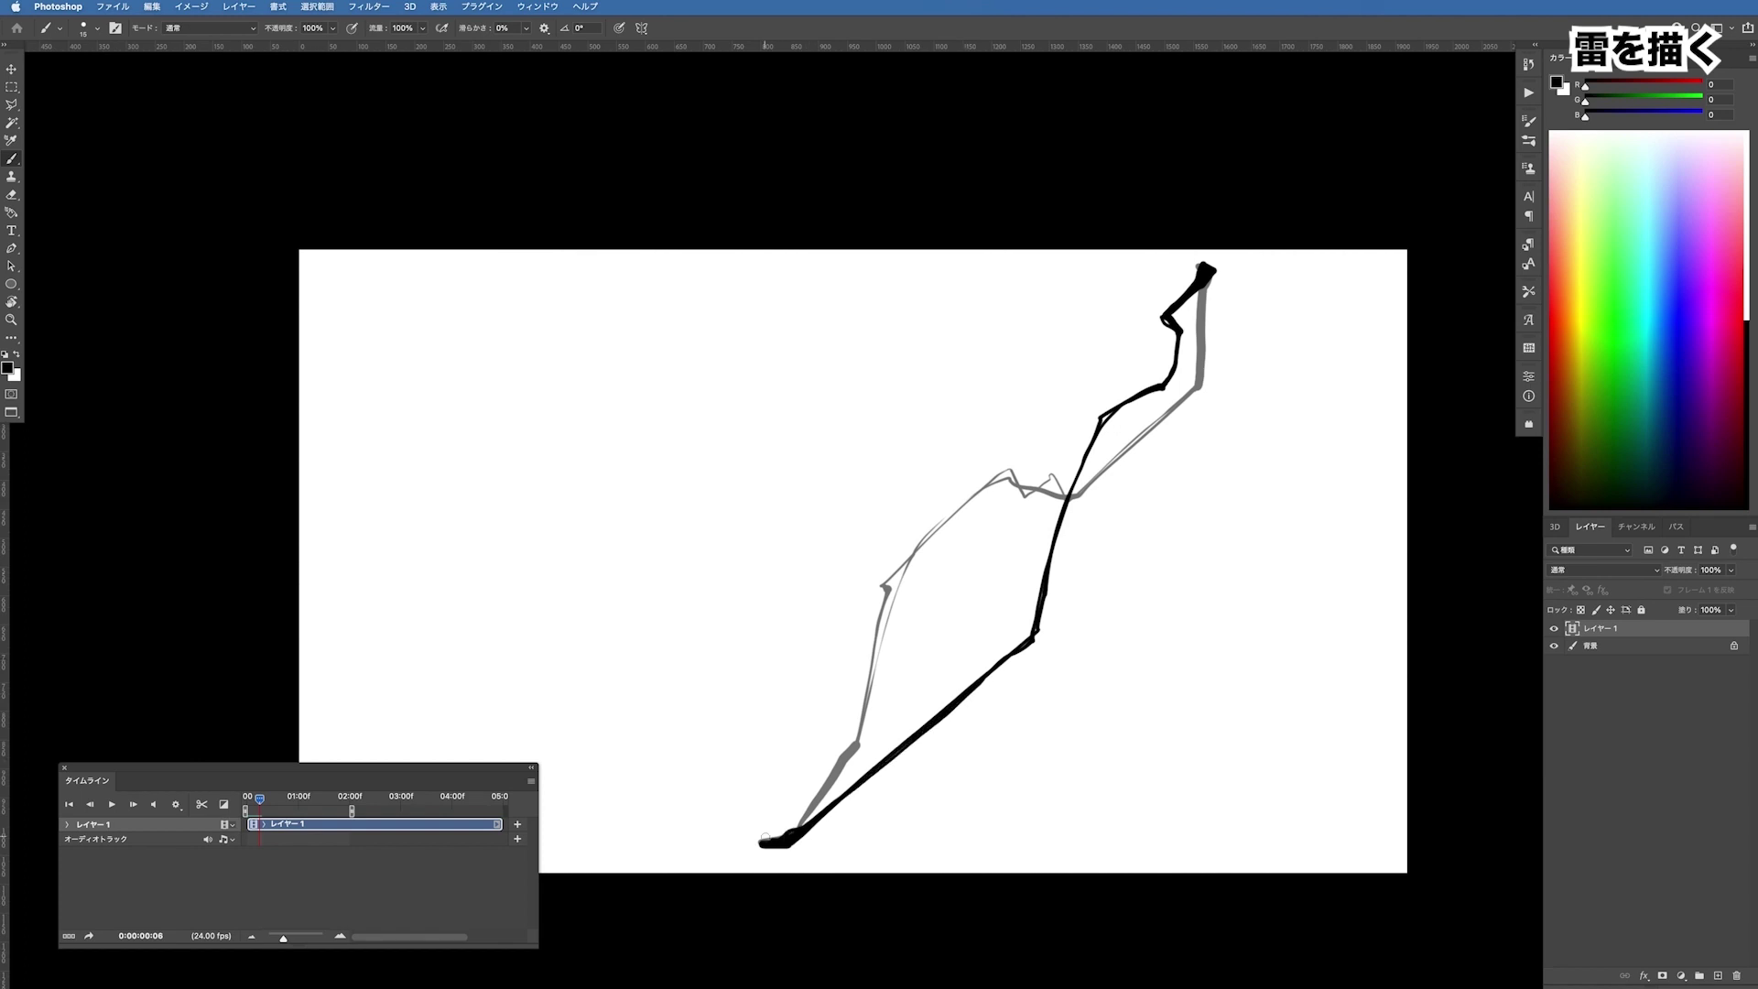
mouse_move(784, 840)
mouse_down()
mouse_move(885, 723)
mouse_move(1018, 628)
mouse_move(1063, 551)
mouse_up()
drag(1096, 434, 1129, 401)
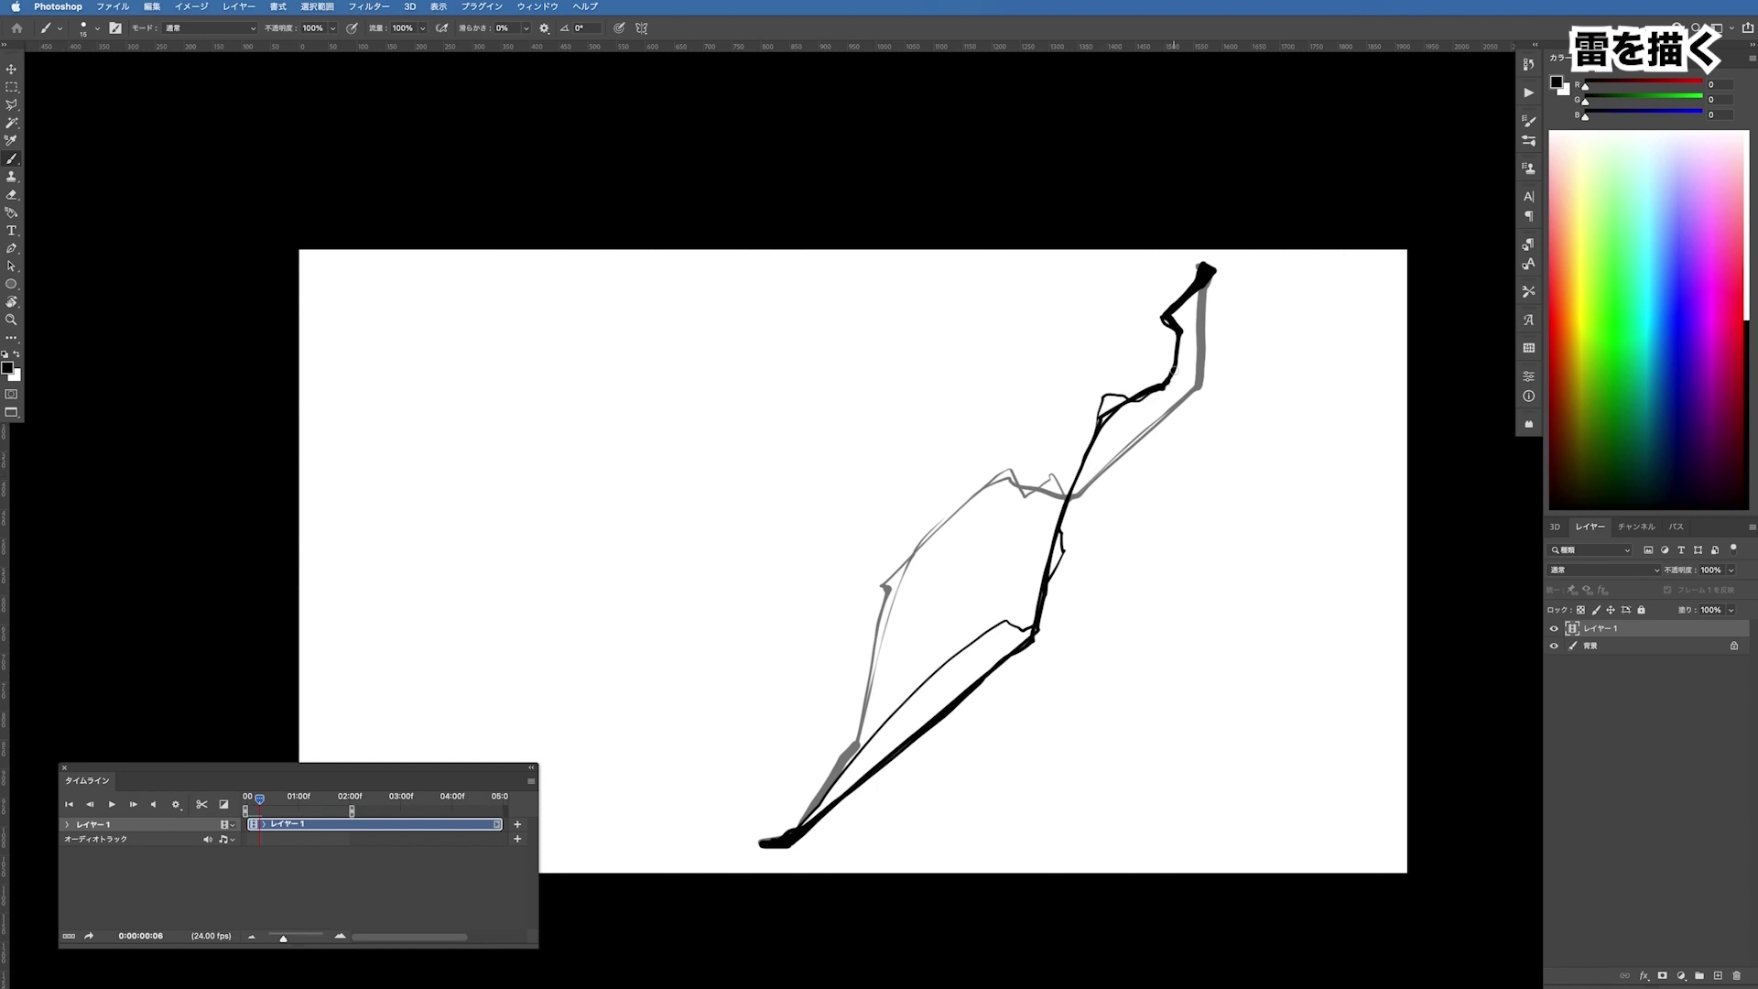
Draw a zigzag bolt on frame 7 that bends left in its upper part and right in the middle, comparing it with frame 6
key(Right)
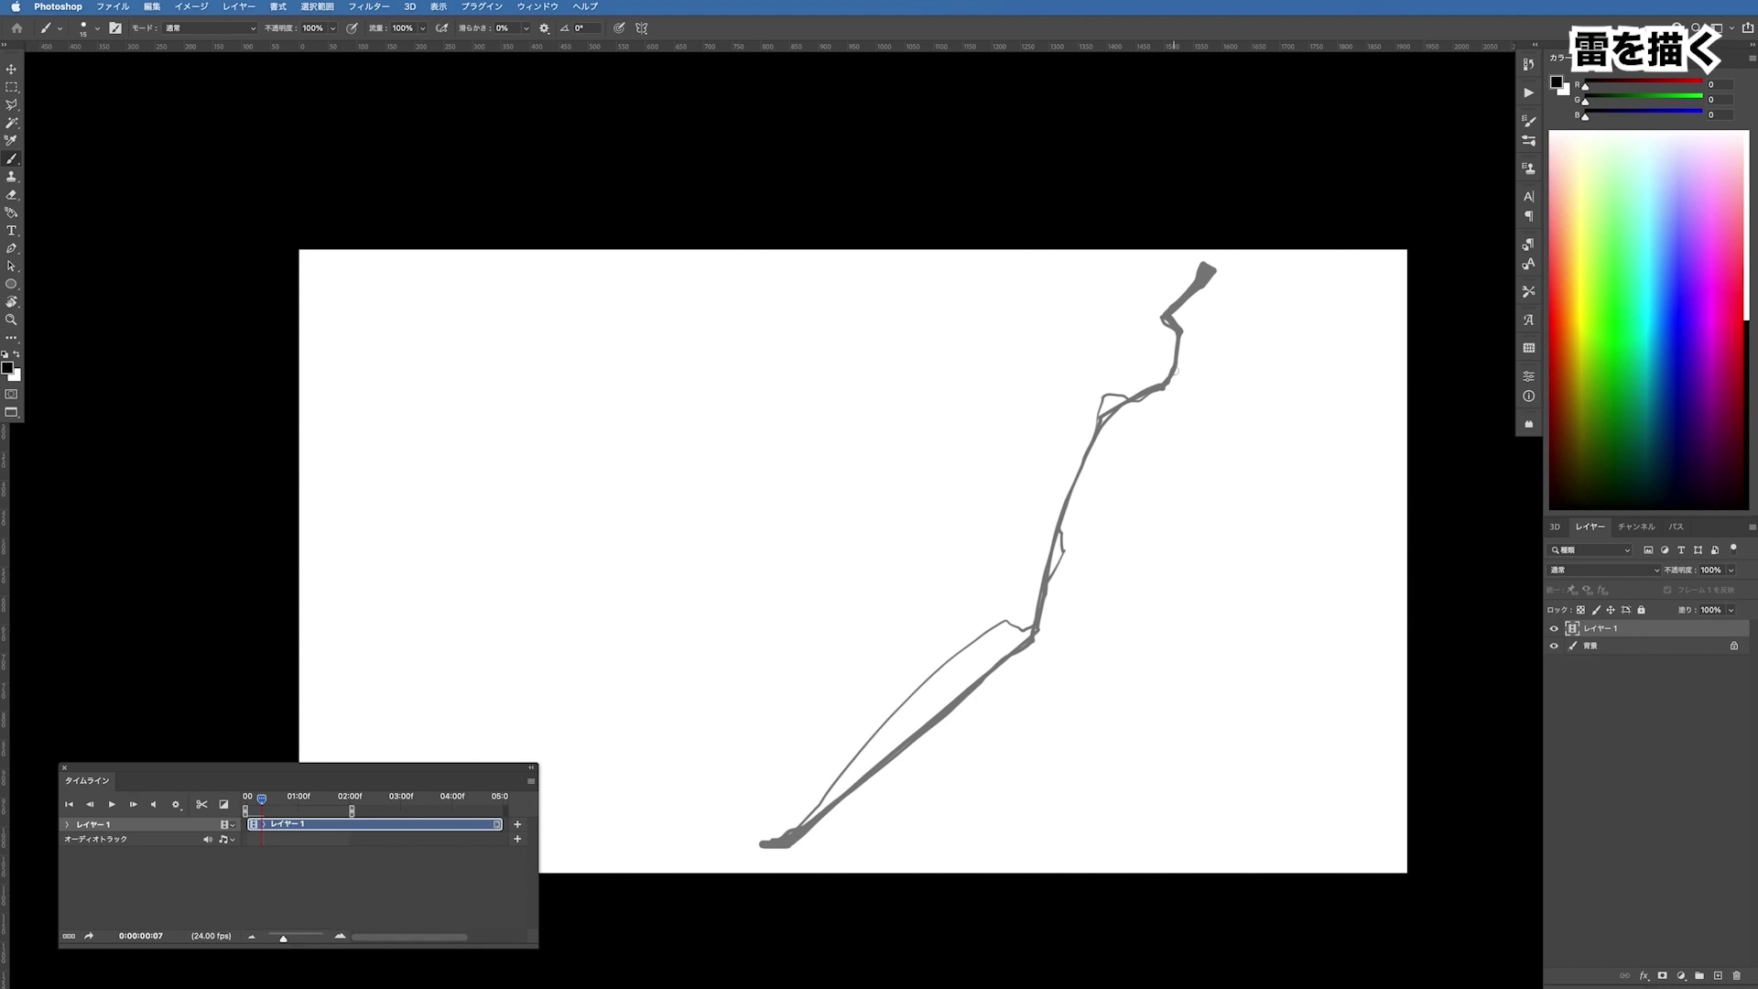
drag(766, 843, 803, 844)
key(super+z)
key(Left)
key(Right)
key(Left)
key(Right)
mouse_move(1204, 269)
mouse_down()
mouse_move(1048, 378)
mouse_move(1090, 593)
mouse_move(1074, 628)
mouse_move(957, 661)
mouse_move(834, 732)
mouse_move(769, 850)
mouse_move(850, 698)
mouse_move(1076, 614)
mouse_move(1096, 569)
mouse_move(1057, 515)
mouse_up()
mouse_move(1049, 455)
mouse_down()
mouse_move(1060, 371)
mouse_move(1223, 270)
mouse_move(1205, 291)
mouse_up()
key(super+space)
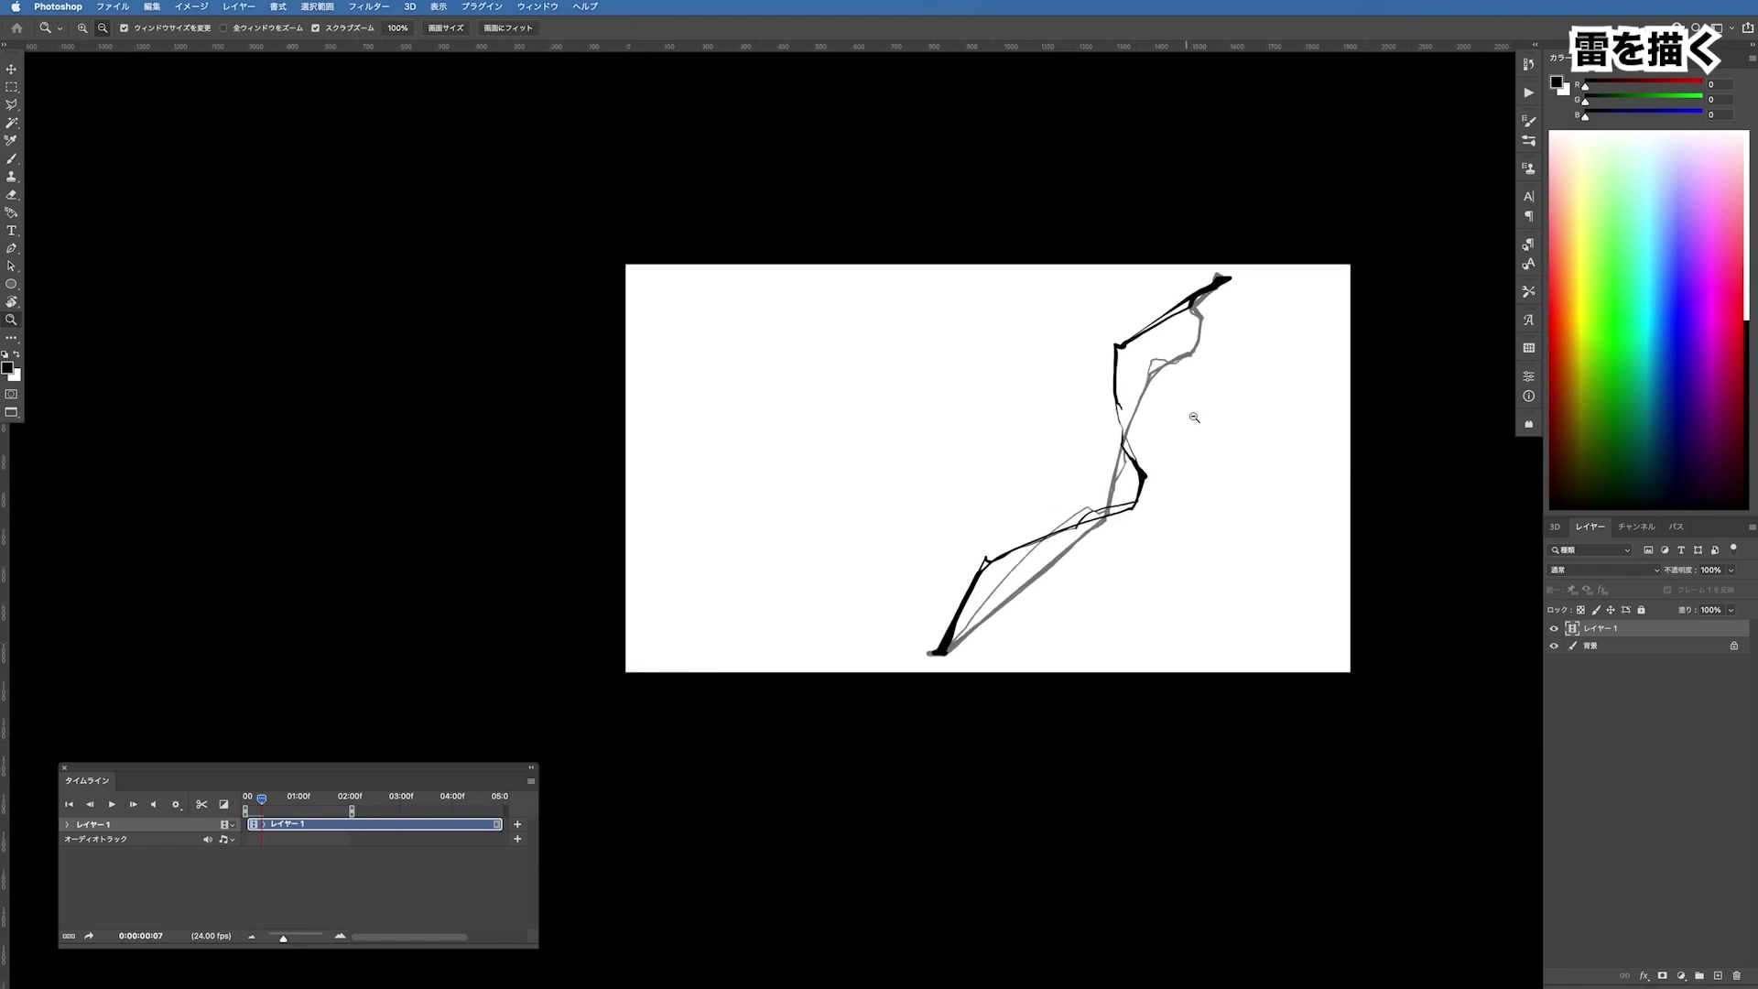
drag(1193, 416, 1205, 417)
key(Left)
key(Right)
key(Right)
Draw a nearly straight bolt on frame 8 with thin offshoots along its lower half, and compare it with frame 7
key(super+space)
drag(985, 631, 1019, 631)
mouse_move(881, 706)
mouse_down()
mouse_move(1232, 282)
mouse_move(1323, 122)
mouse_move(1156, 388)
mouse_move(867, 707)
mouse_up()
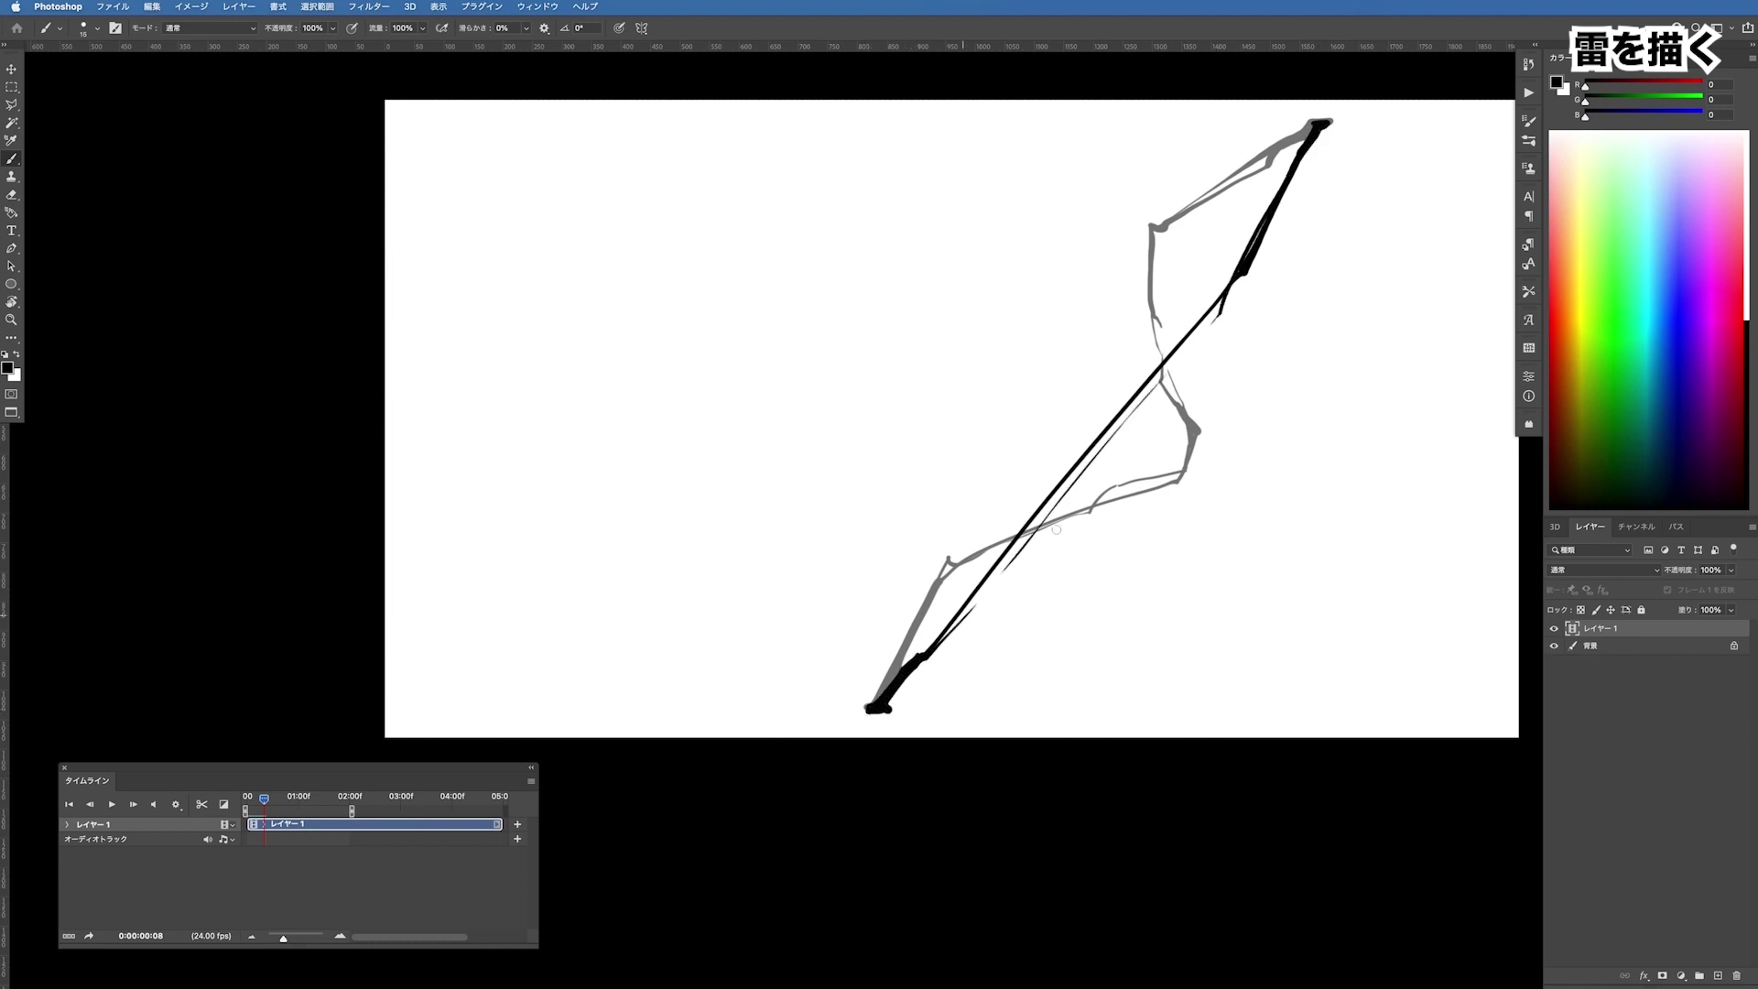
mouse_move(943, 641)
mouse_down()
mouse_move(998, 531)
mouse_move(1236, 298)
mouse_move(1314, 156)
mouse_up()
click(1292, 229)
key(b)
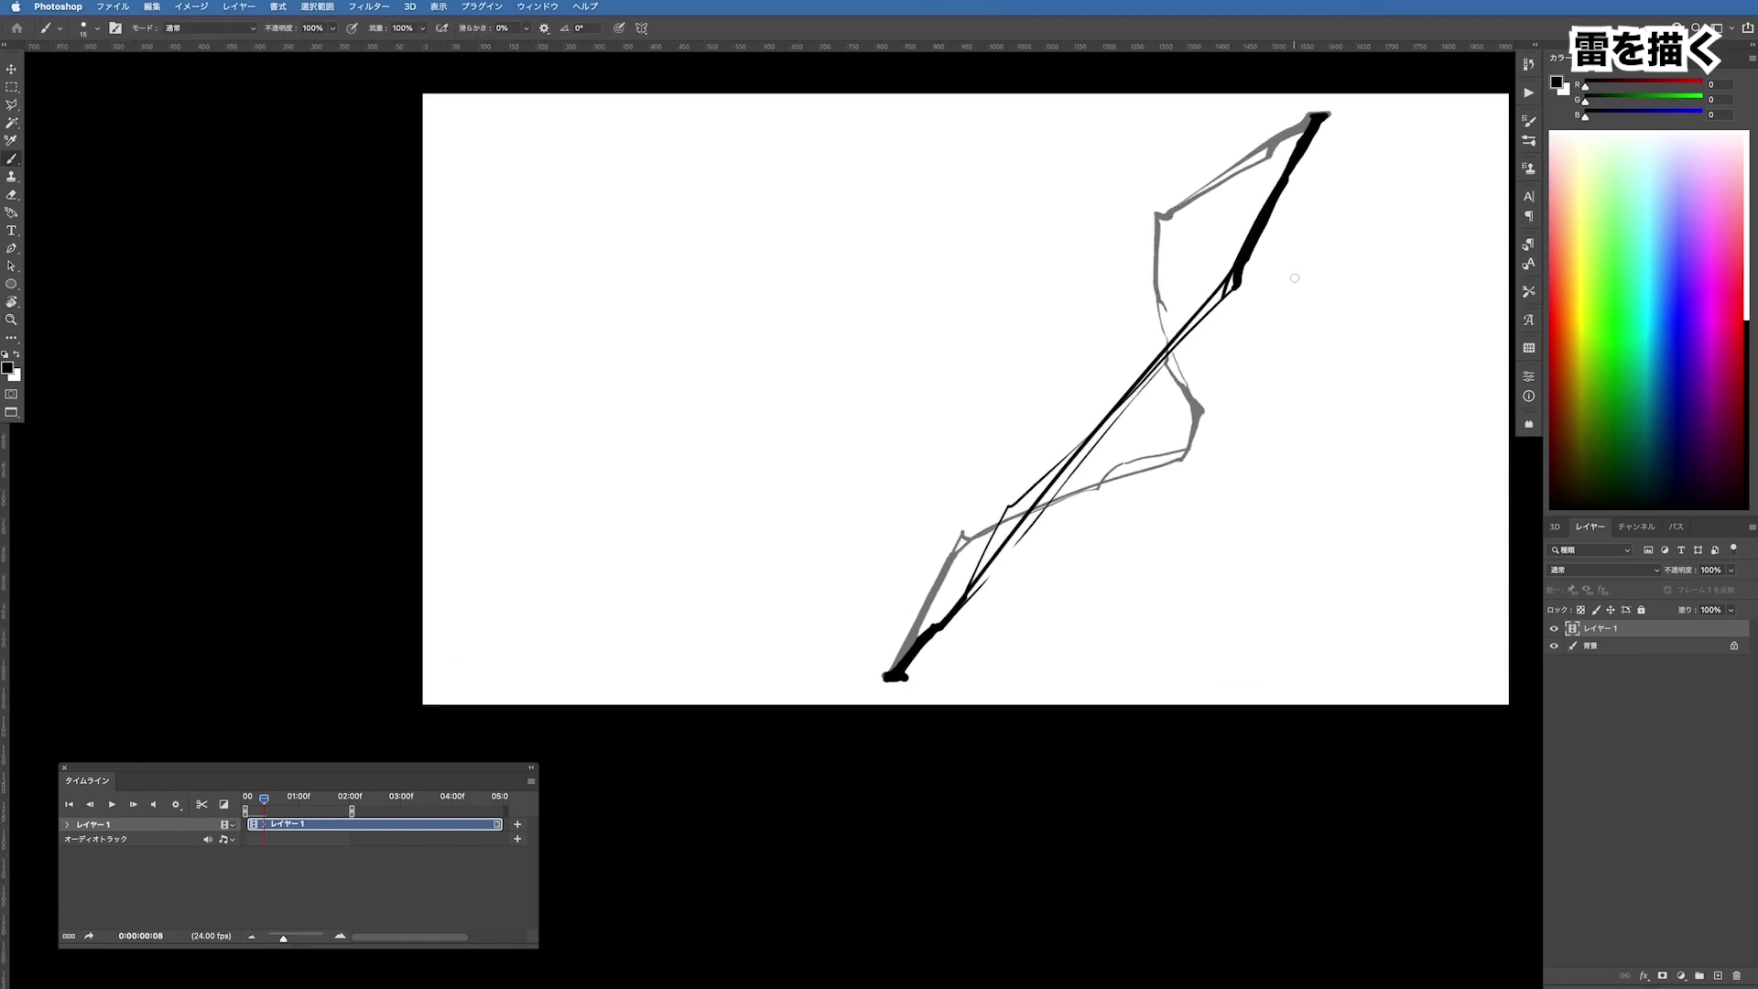
key(super+Left)
key(super+Right)
key(super+Right)
Draw a bolt on frame 9 close to the previous line, with small kinks near both ends and in the middle
mouse_move(893, 677)
mouse_down()
mouse_move(1063, 488)
mouse_move(1099, 417)
mouse_move(1255, 264)
mouse_move(1267, 190)
mouse_move(1316, 122)
mouse_move(1219, 304)
mouse_move(1069, 454)
mouse_move(1061, 499)
mouse_move(923, 623)
mouse_move(902, 677)
mouse_up()
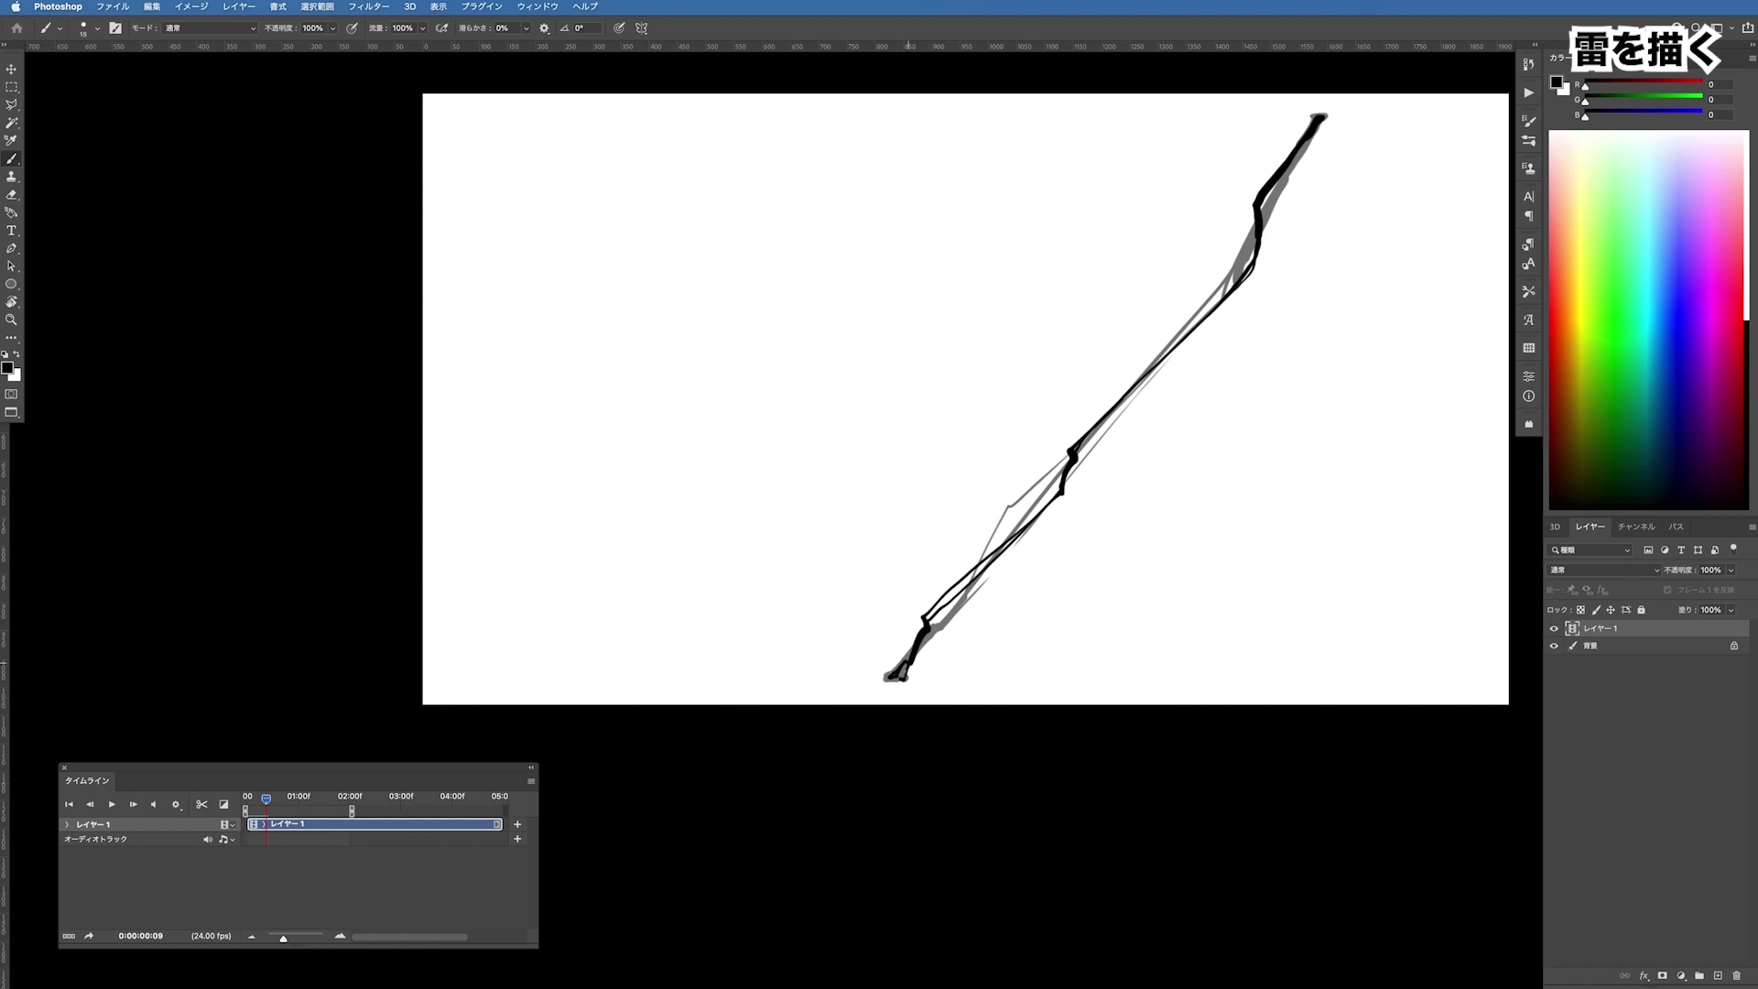
drag(961, 617, 899, 557)
drag(1047, 705, 1029, 841)
drag(1018, 659, 1042, 687)
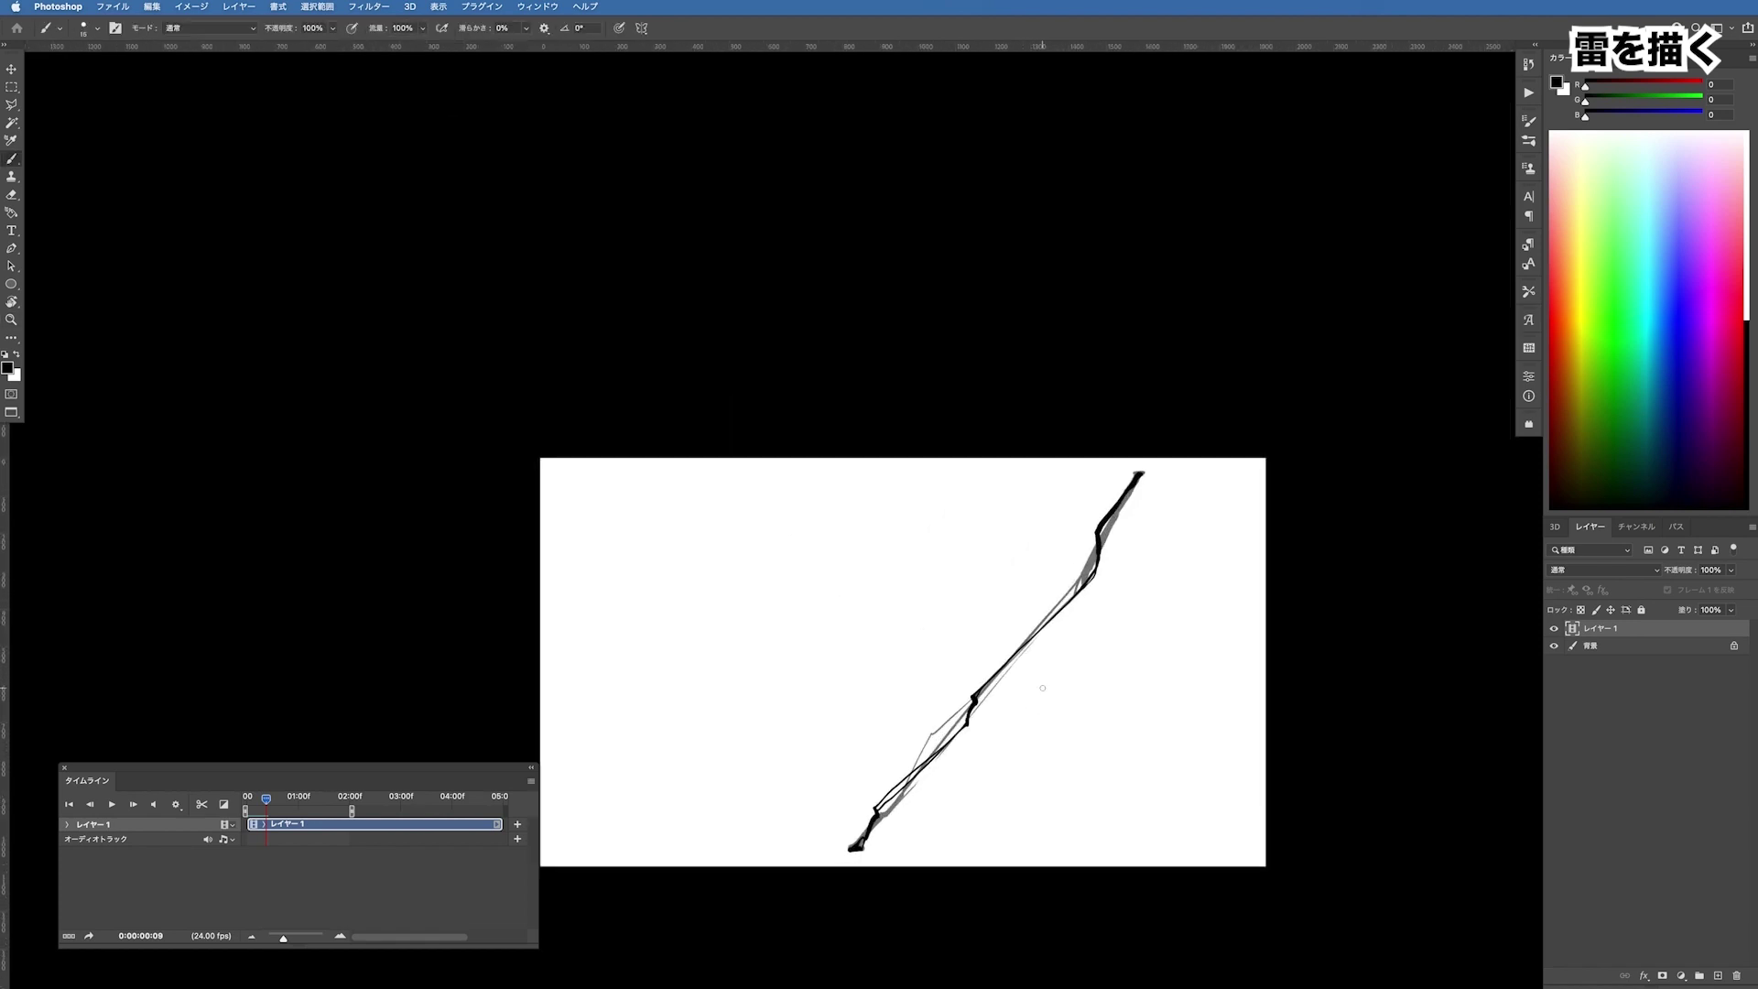
drag(1134, 741, 1048, 695)
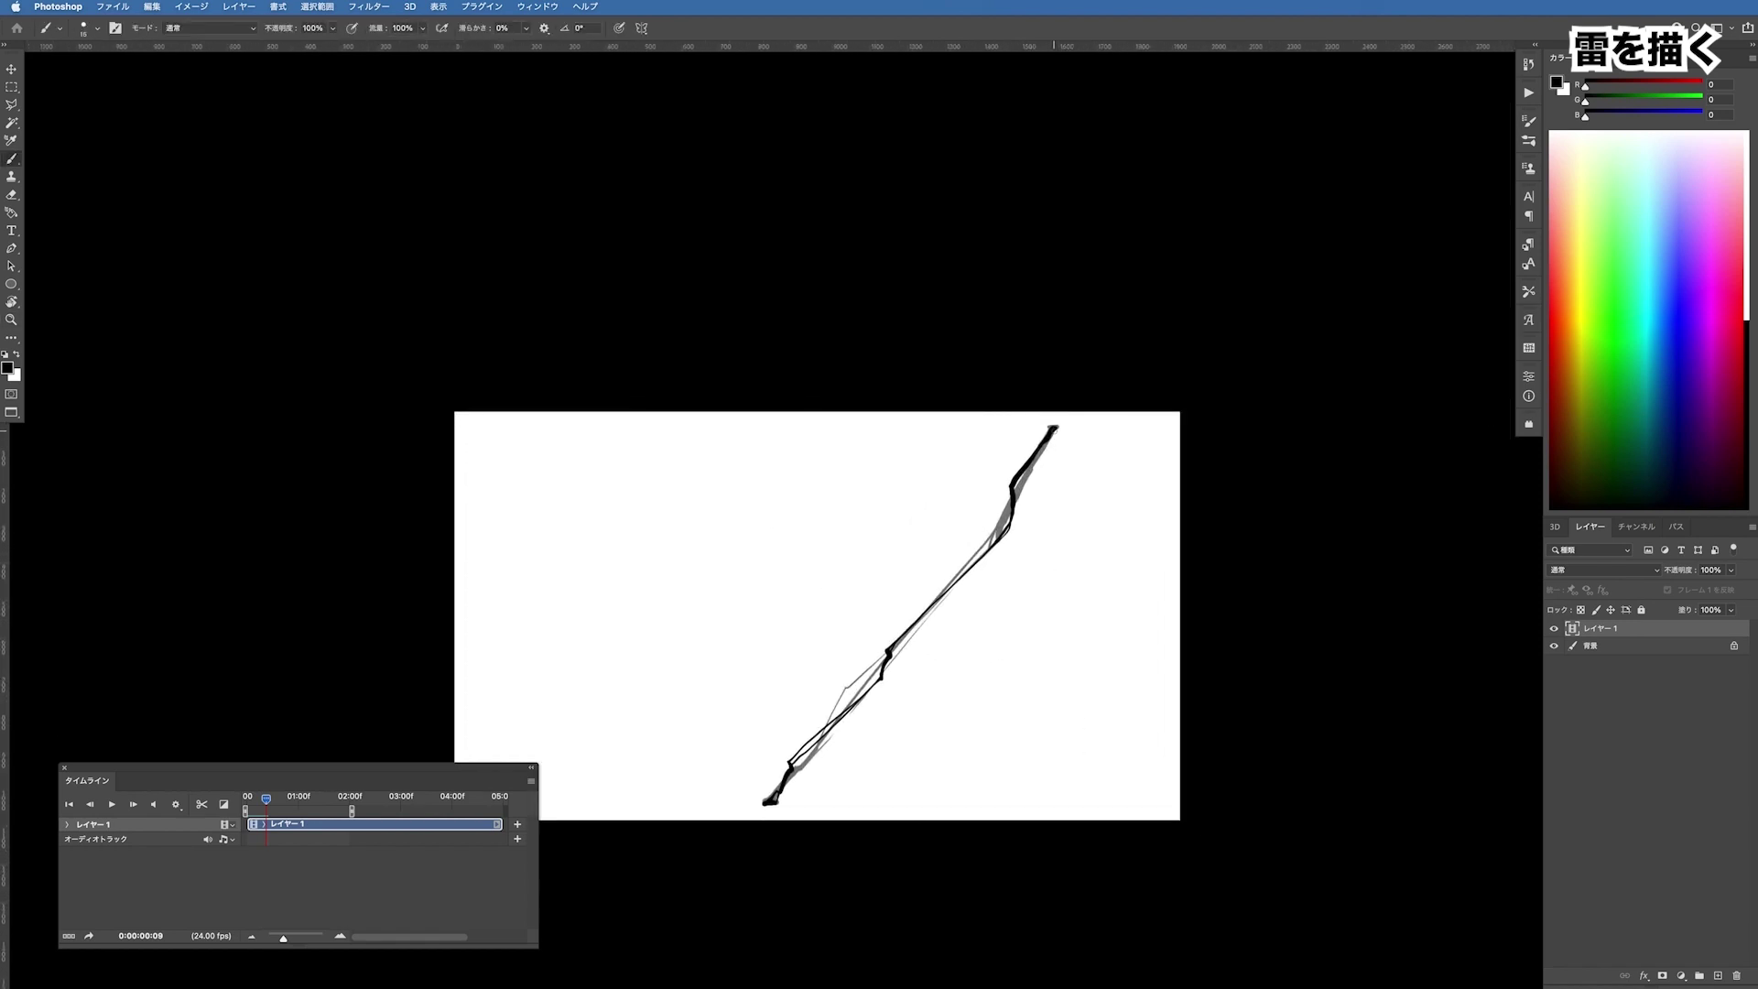
scroll(926, 695, up, 1)
drag(985, 690, 1005, 678)
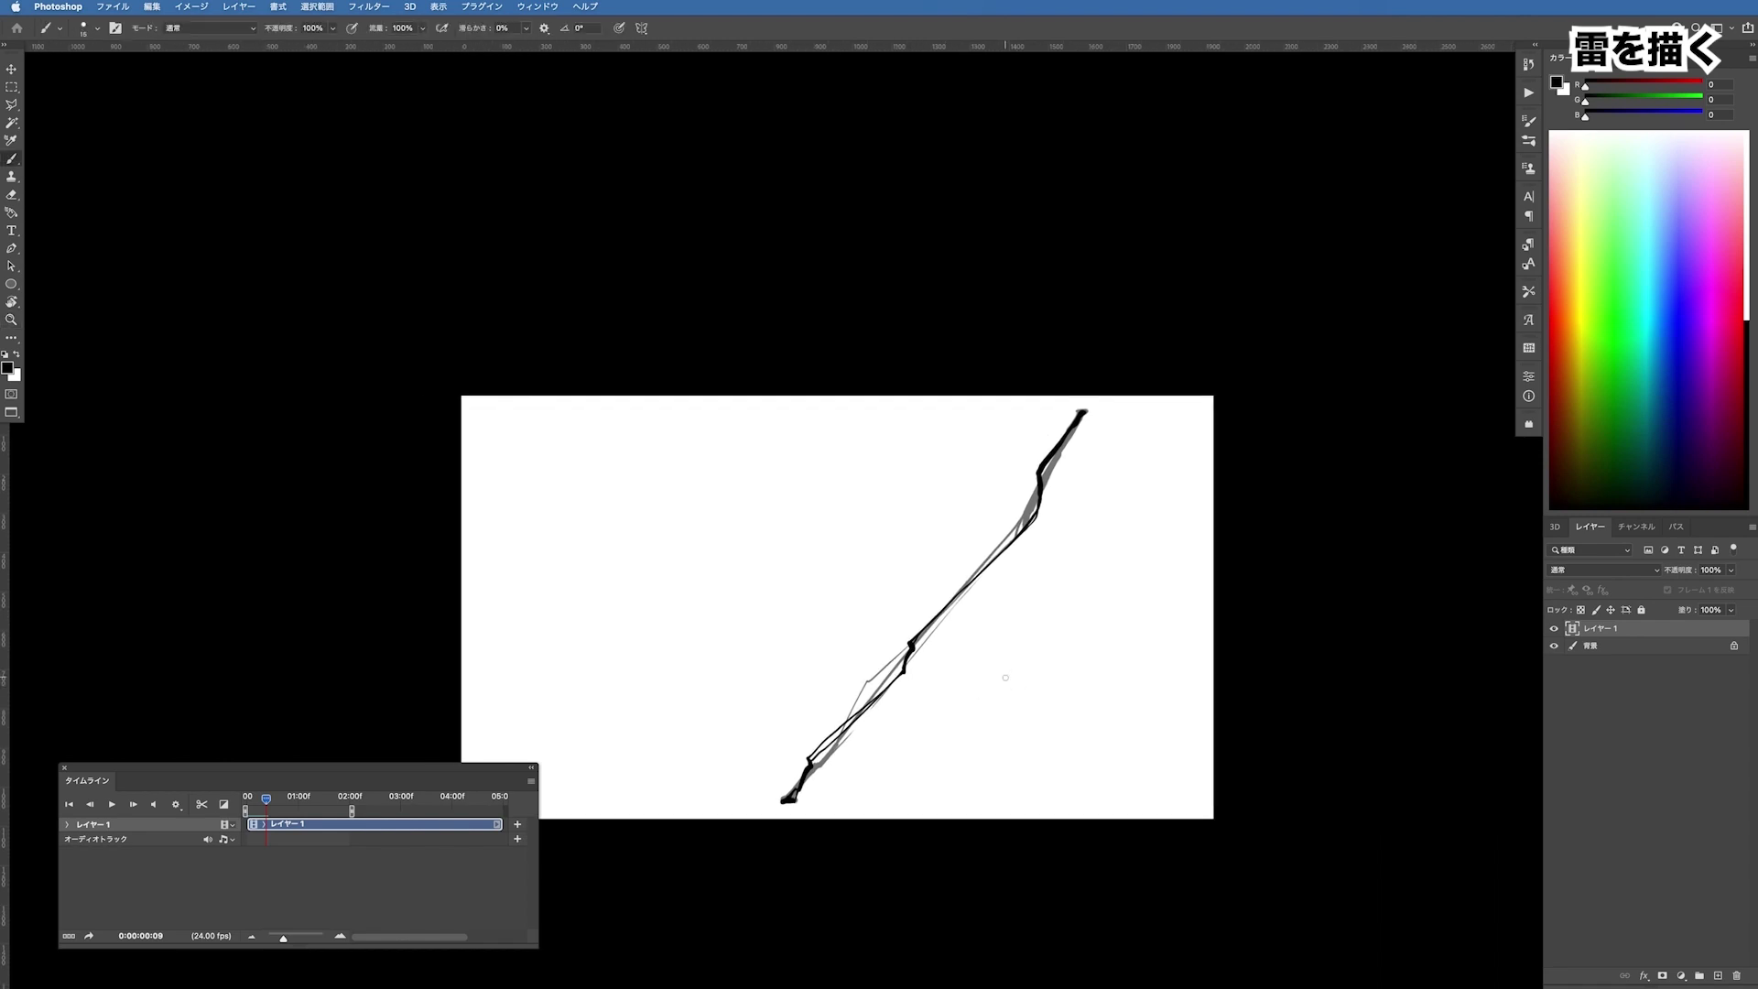
Step back three frames from frame 9 and forward again to review the bolt's motion
key(super+Left)
key(super+Left)
key(super+Left)
key(super+Right)
key(super+Right)
key(super+Right)
mouse_move(968, 712)
mouse_down()
mouse_move(965, 742)
mouse_move(981, 698)
mouse_up()
Advance to frame 10 and draw a bolt shifted left of the previous line's upper bend, with a thick upper end
key(Right)
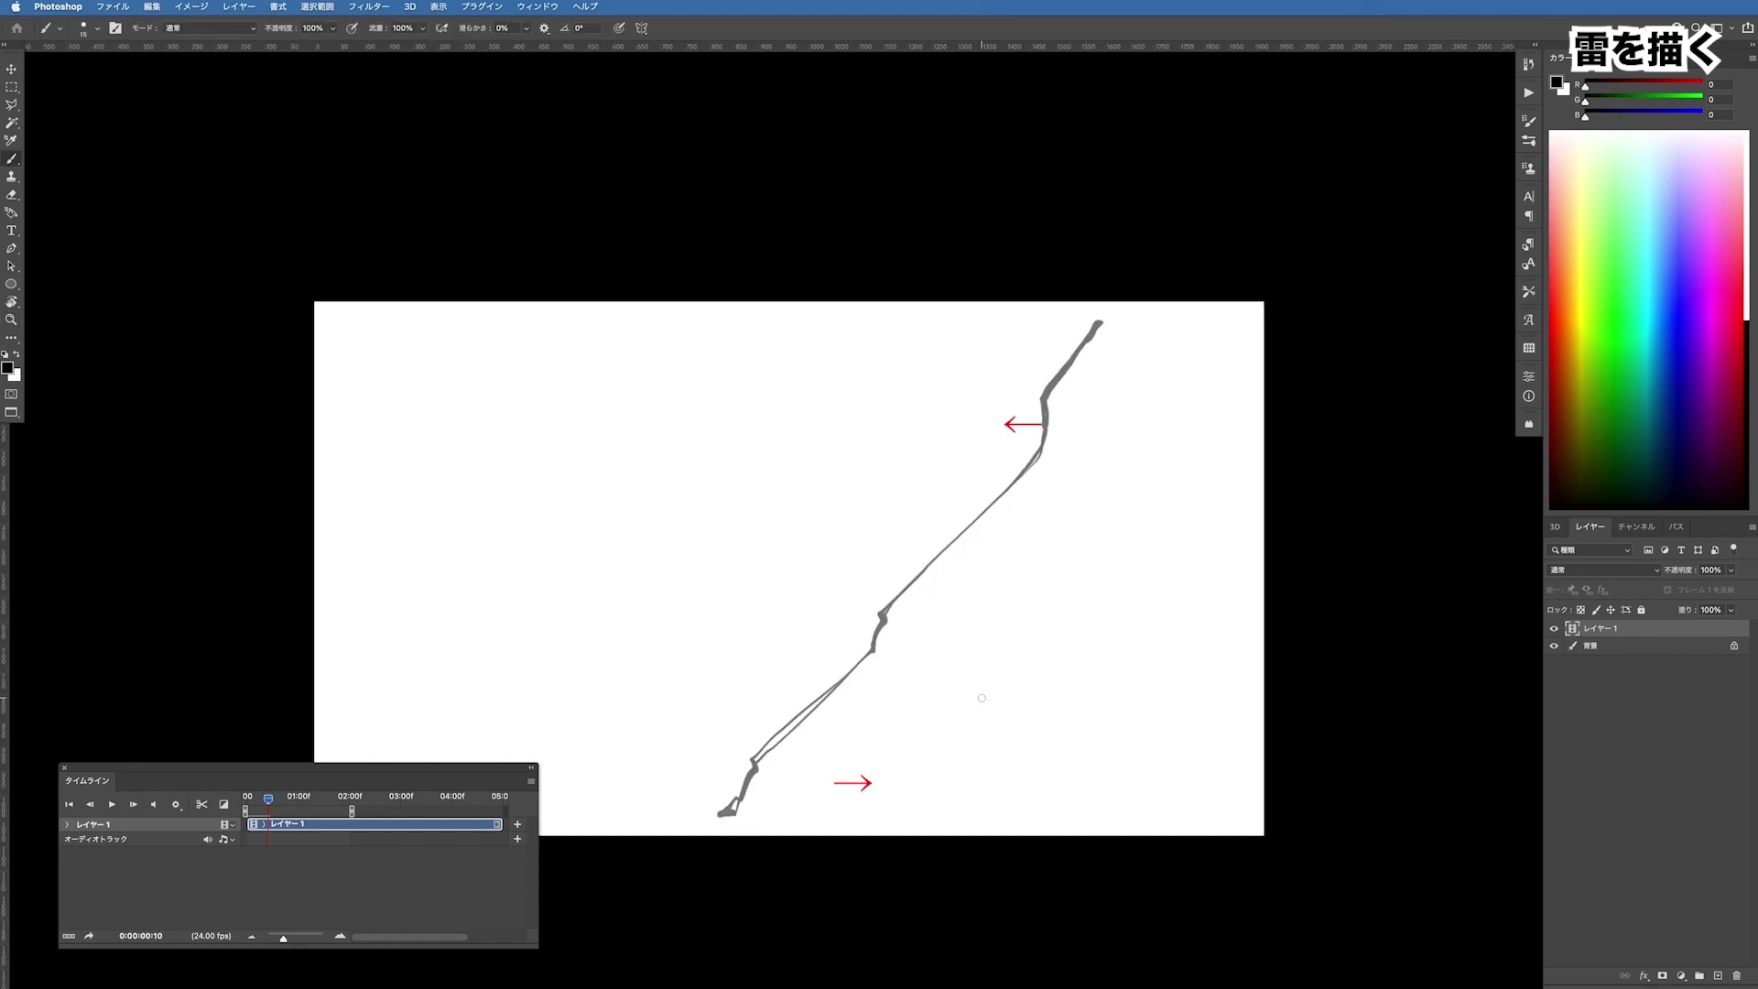
drag(733, 810, 875, 613)
drag(957, 517, 1020, 448)
mouse_move(1061, 393)
mouse_down()
mouse_move(1108, 325)
mouse_move(905, 591)
mouse_up()
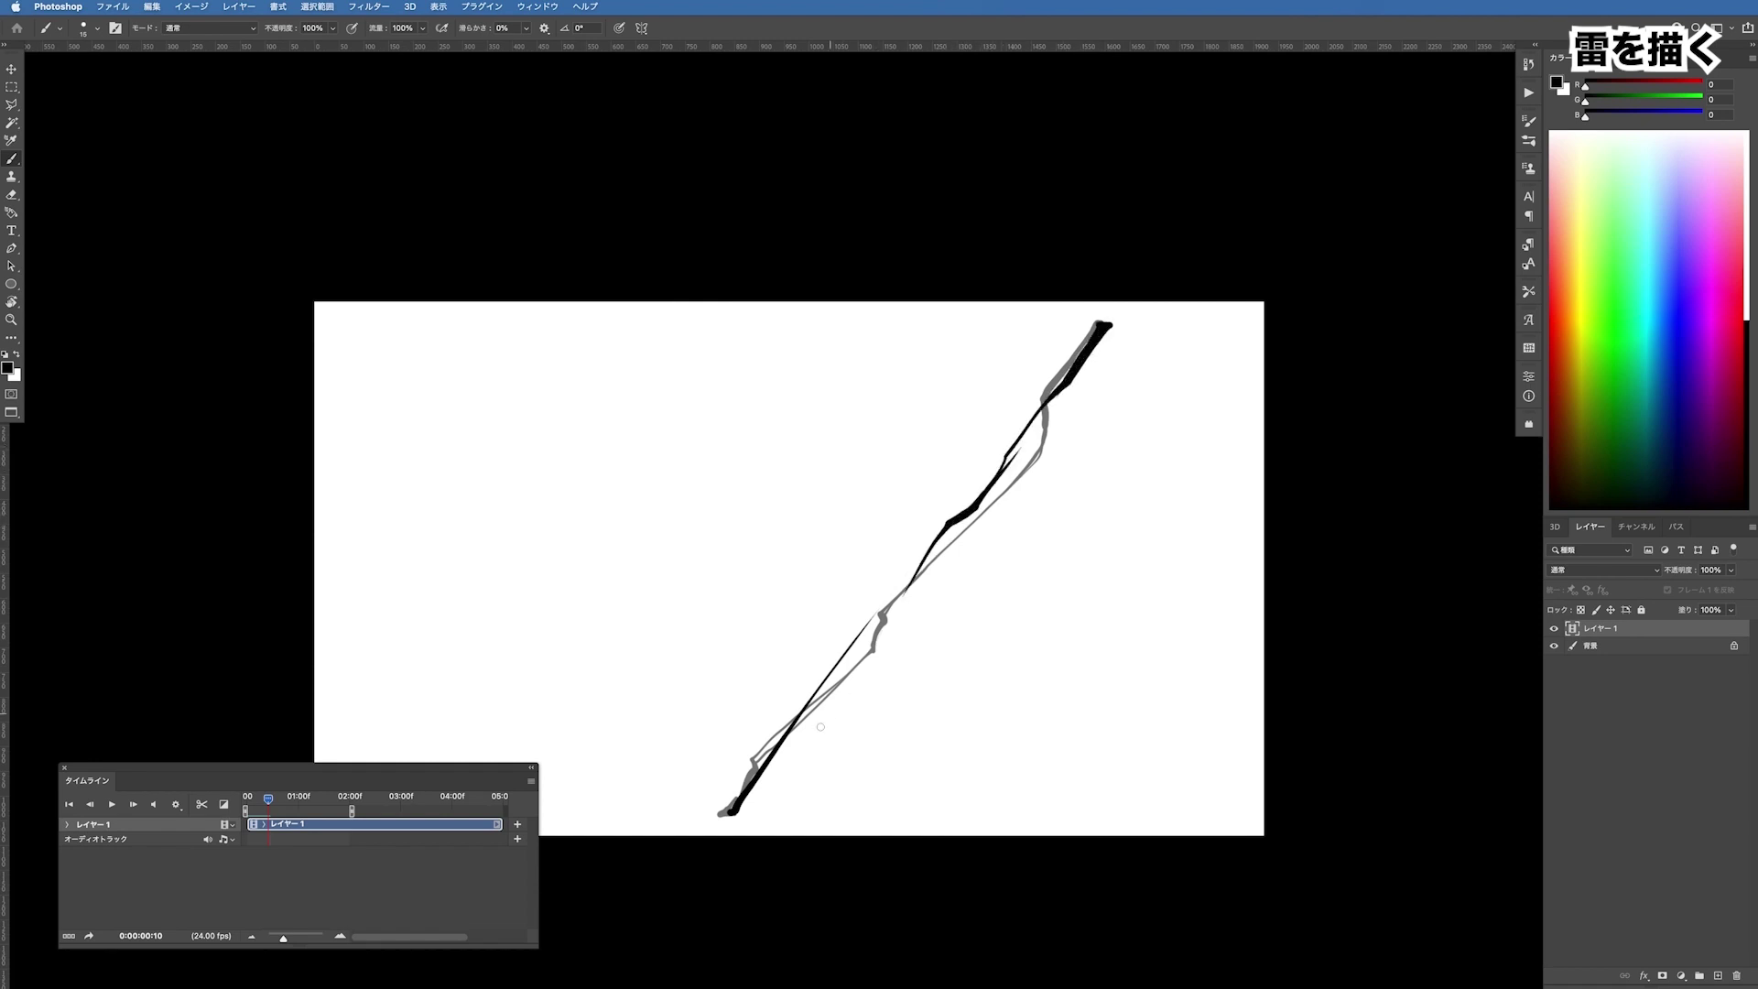
Add secondary strokes and a kinked joint to the middle of the frame 10 bolt, and fill the gap at its base
drag(753, 777, 870, 613)
drag(946, 522, 958, 500)
mouse_move(1099, 443)
mouse_down()
mouse_move(1044, 401)
mouse_move(1105, 467)
mouse_up()
mouse_move(1002, 526)
mouse_down()
mouse_move(1055, 556)
mouse_move(961, 550)
mouse_move(1010, 556)
mouse_up()
key(z)
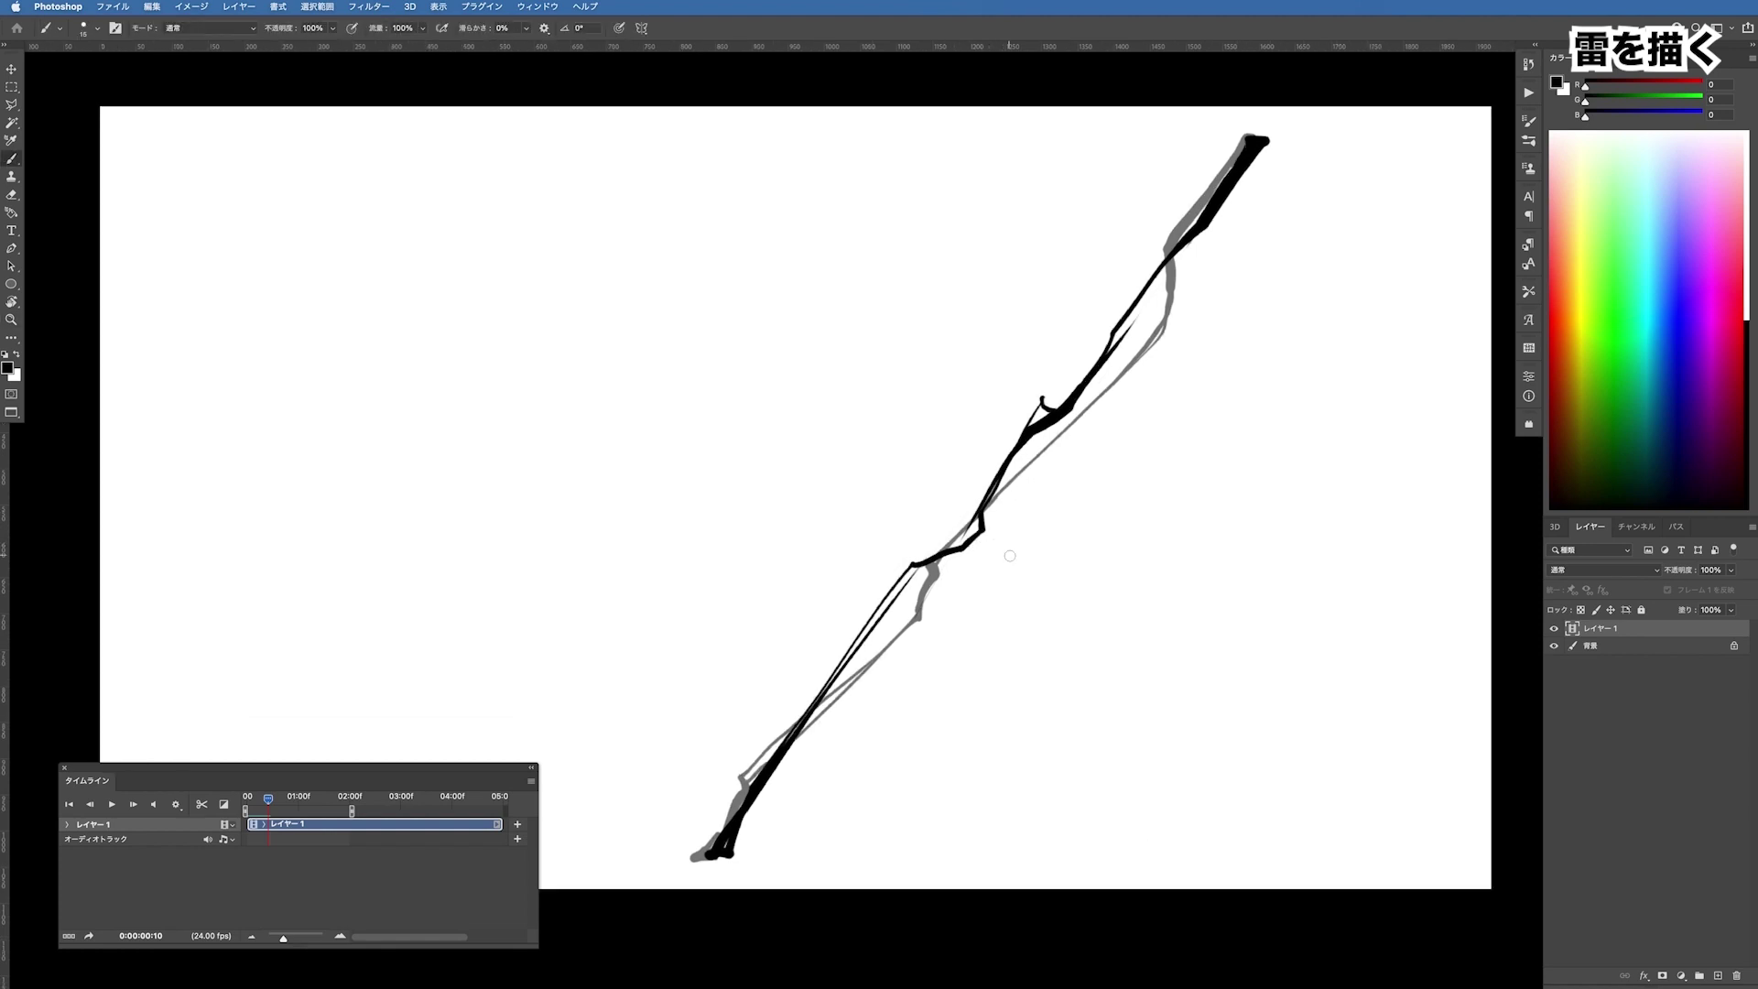
key(Left)
key(Right)
key(Right)
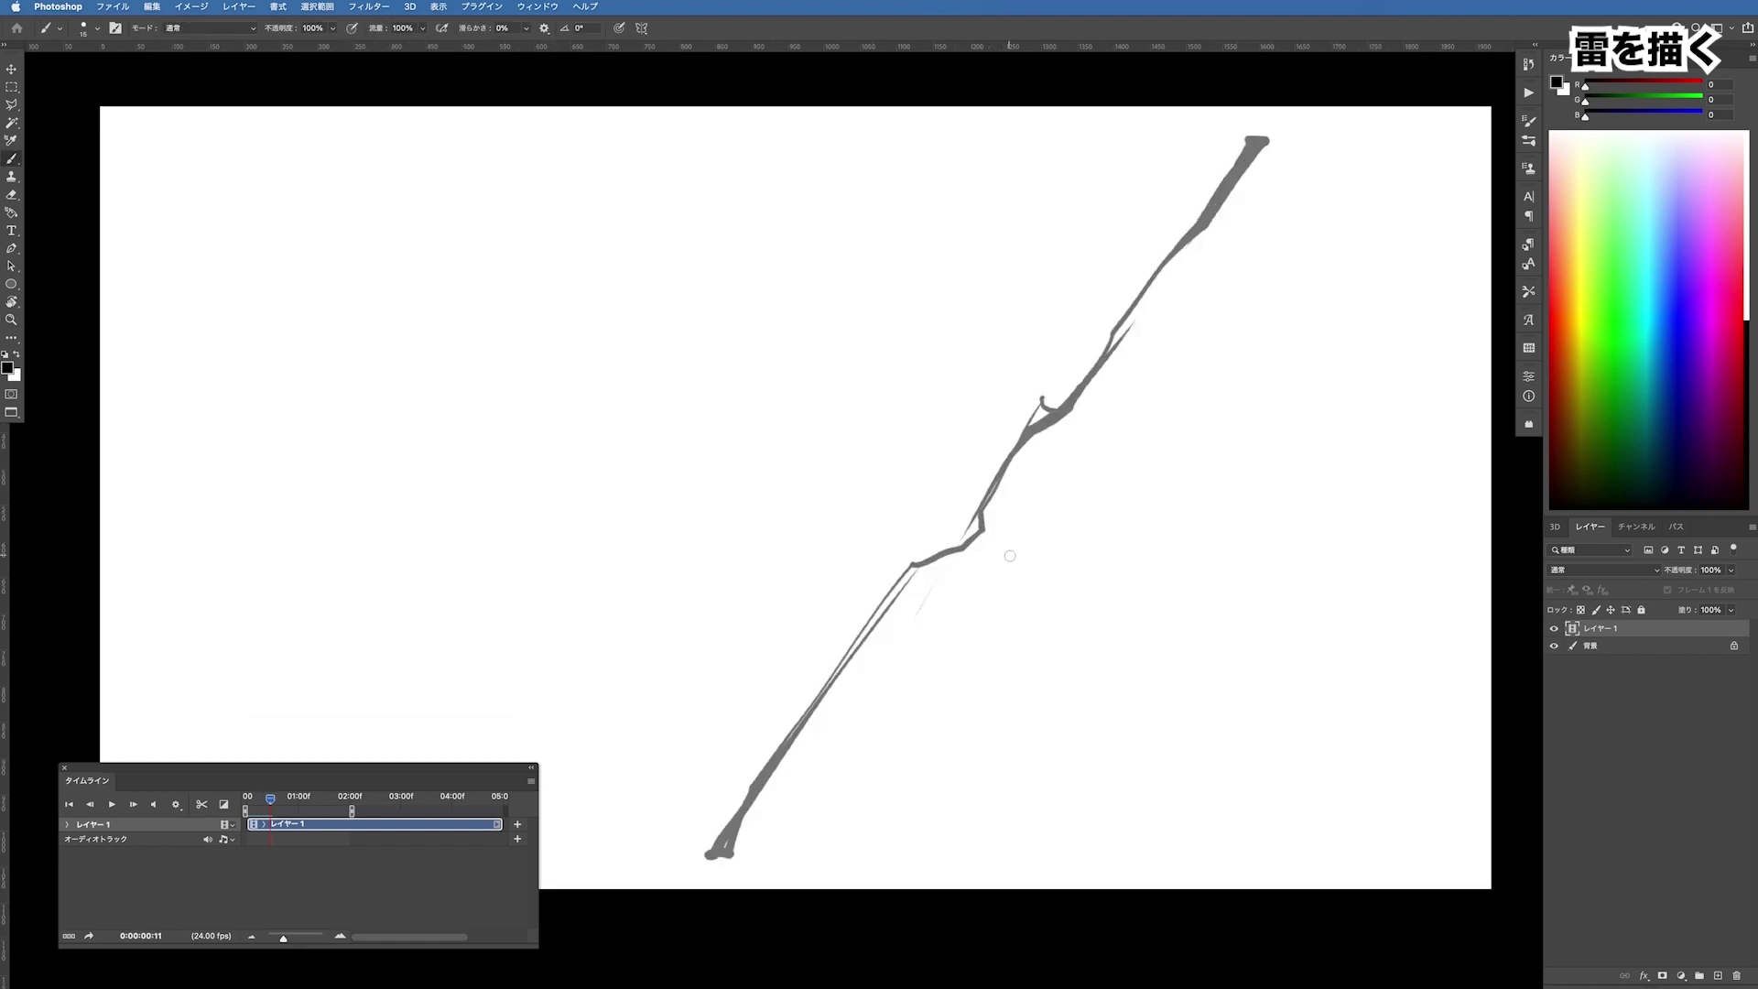
key(Left)
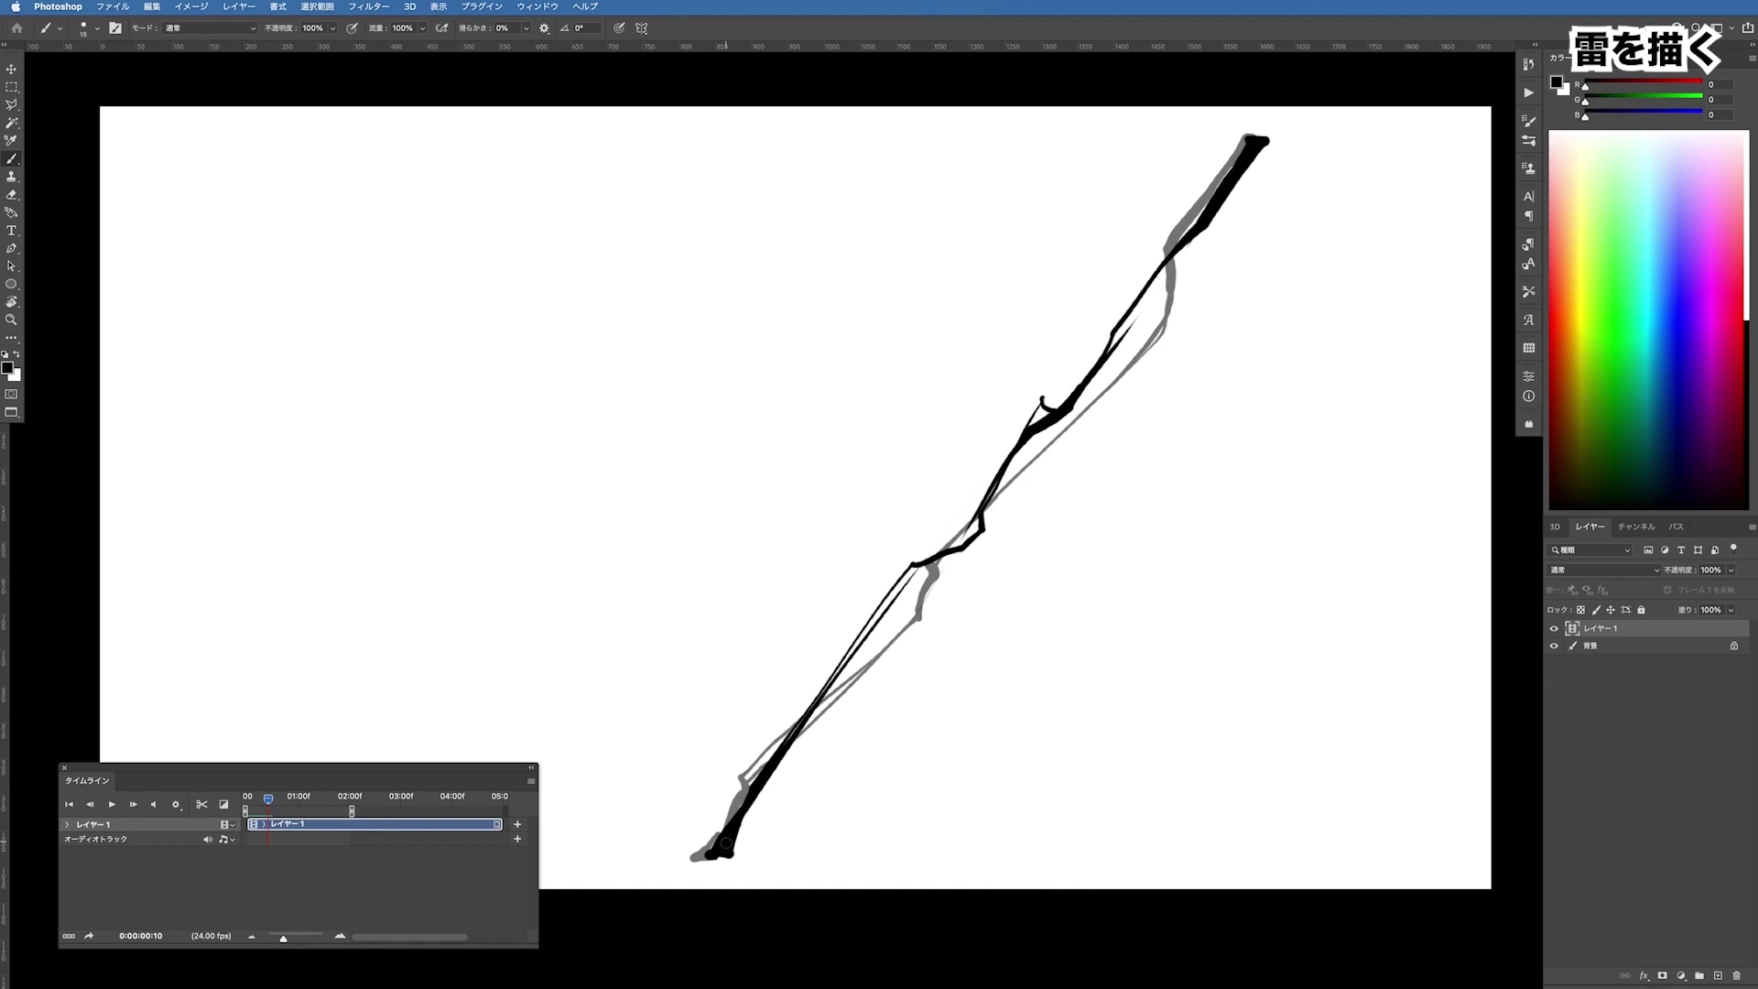
Draw a bolt on frame 11 that arches far left of the previous line, with thin forked strokes along its lower half
key(Right)
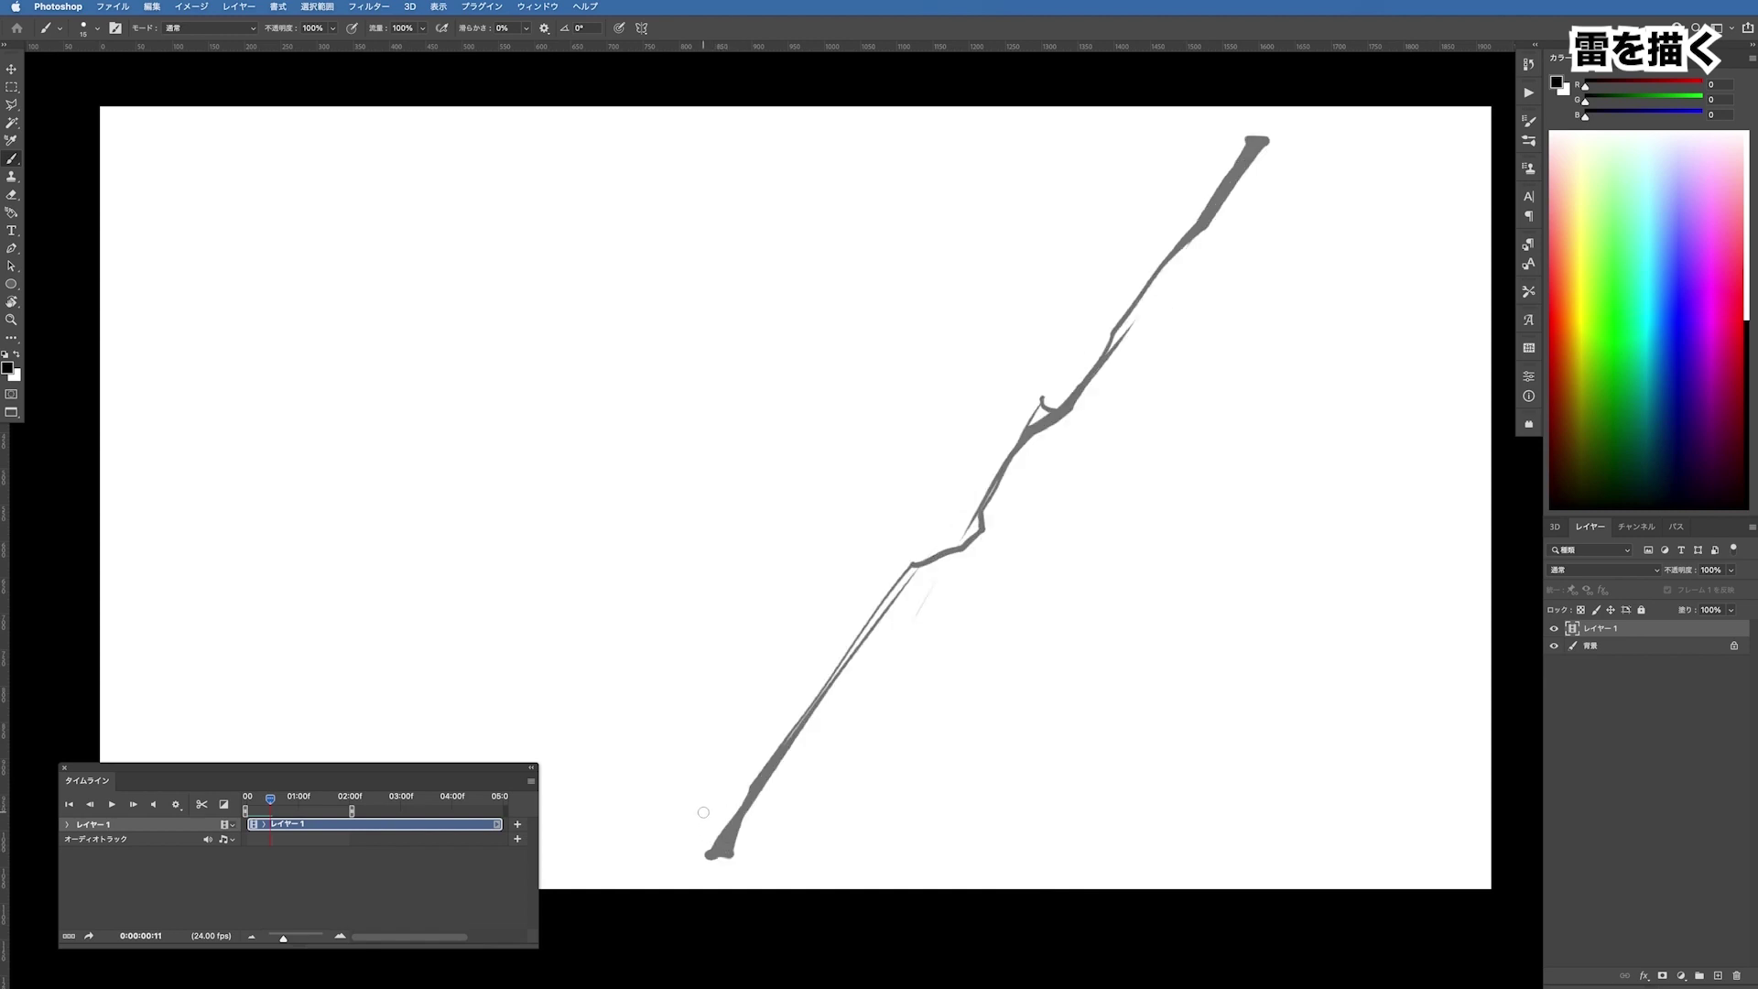
mouse_move(727, 850)
mouse_down()
mouse_move(780, 506)
mouse_move(816, 420)
mouse_move(984, 381)
mouse_move(1045, 415)
mouse_move(1176, 361)
mouse_move(1261, 142)
mouse_move(1278, 144)
mouse_move(1252, 142)
mouse_move(1273, 146)
mouse_move(1181, 359)
mouse_up()
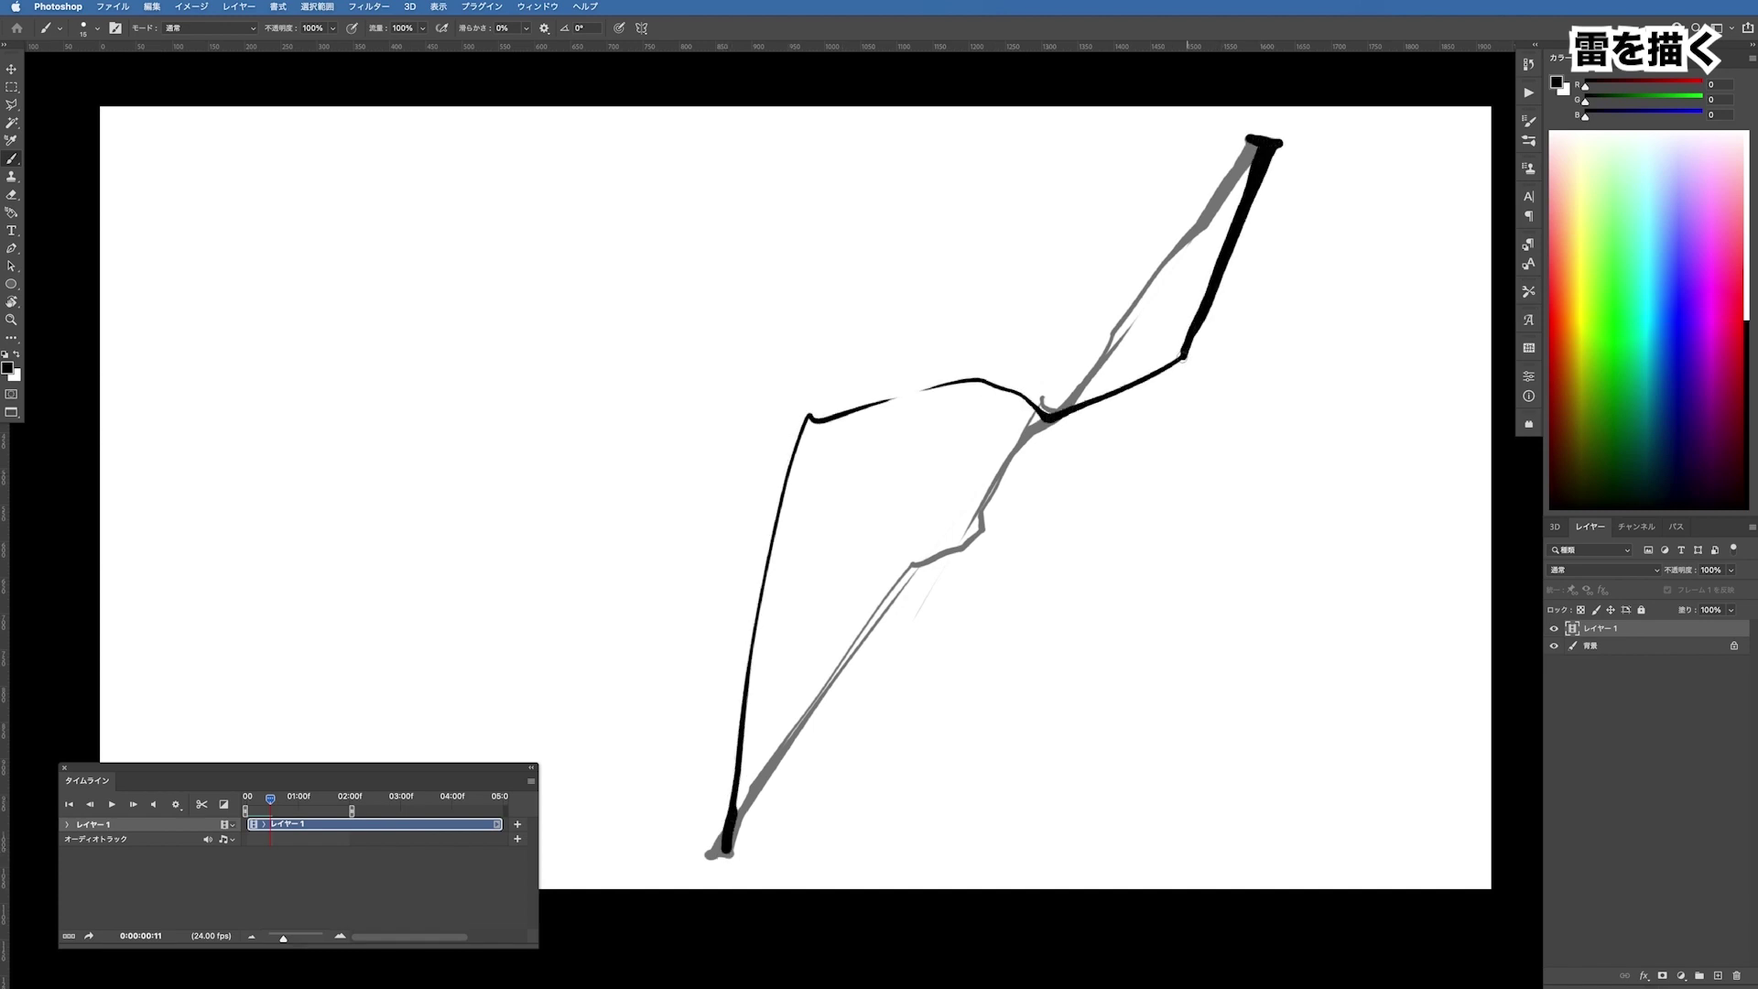
mouse_move(1041, 419)
mouse_down()
mouse_move(957, 371)
mouse_move(788, 432)
mouse_move(739, 852)
mouse_move(715, 749)
mouse_up()
drag(950, 569, 1007, 577)
mouse_move(701, 789)
mouse_down()
mouse_move(692, 717)
mouse_move(806, 536)
mouse_up()
Draw a bolt on frame 12 with a straight upper stroke crossing a thinner diagonal, a thick base and small stray dots
key(Right)
scroll(883, 503, down, 3)
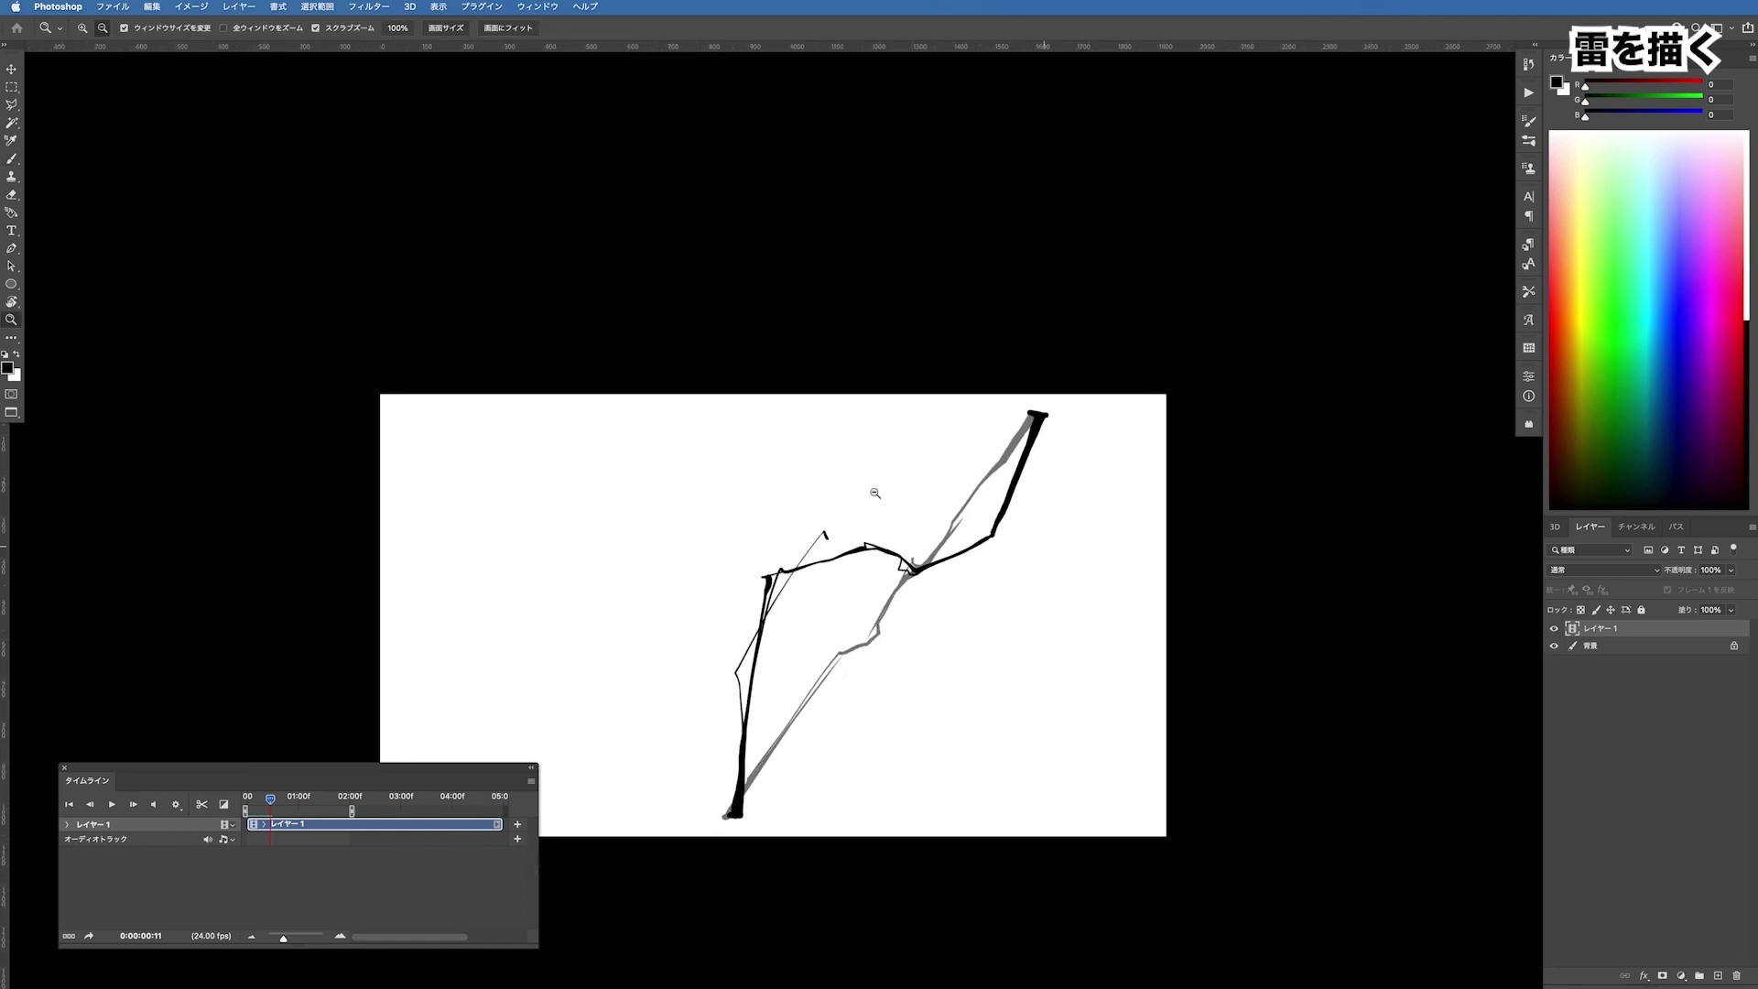
scroll(793, 682, up, 3)
drag(766, 773, 868, 524)
click(872, 505)
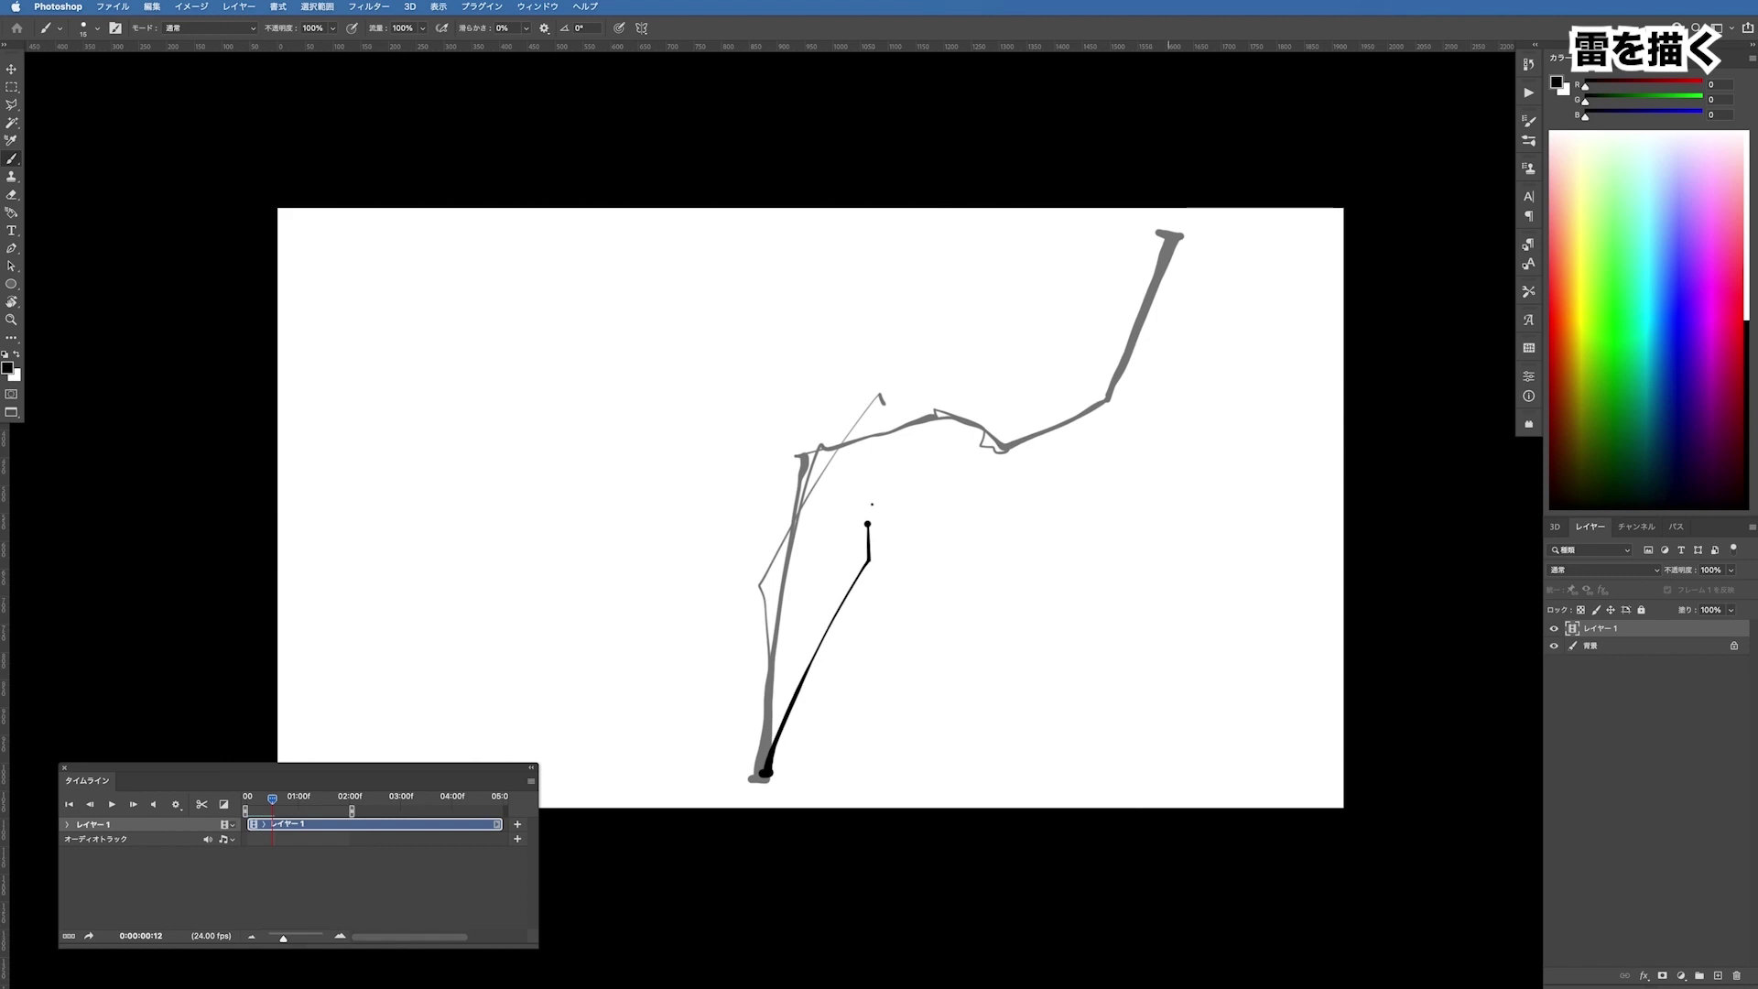
drag(1170, 240, 928, 533)
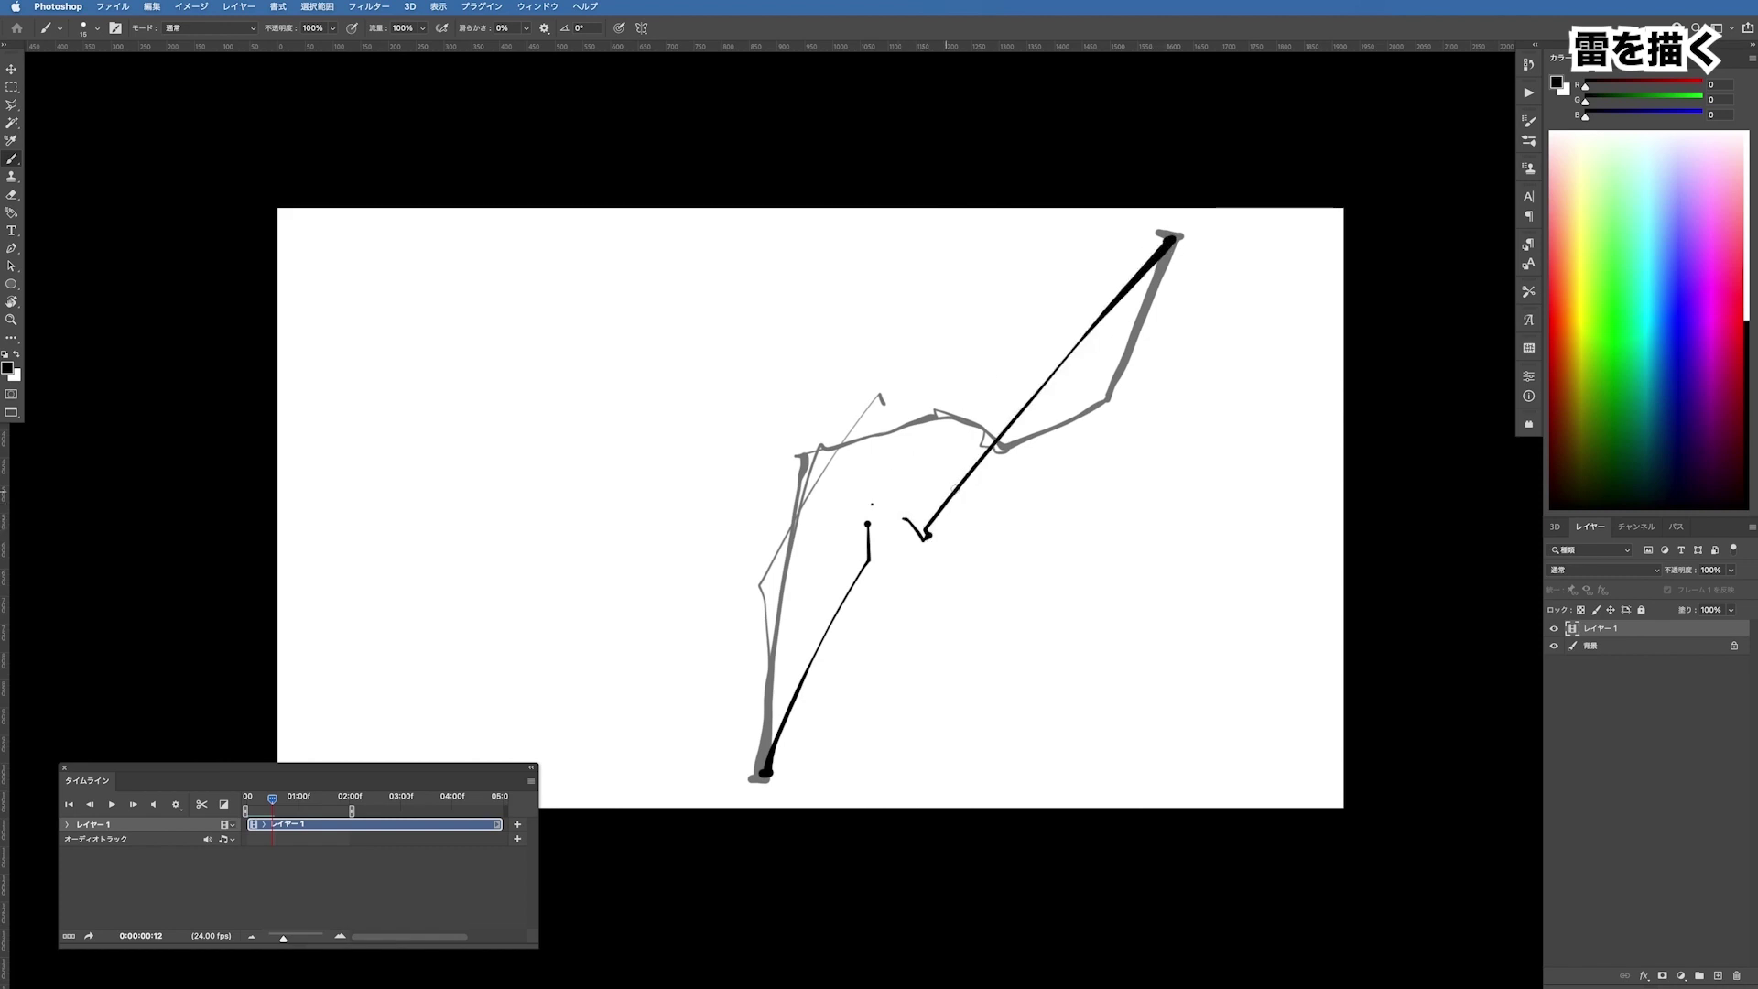
mouse_move(766, 772)
mouse_down()
mouse_move(785, 651)
mouse_move(1026, 432)
mouse_up()
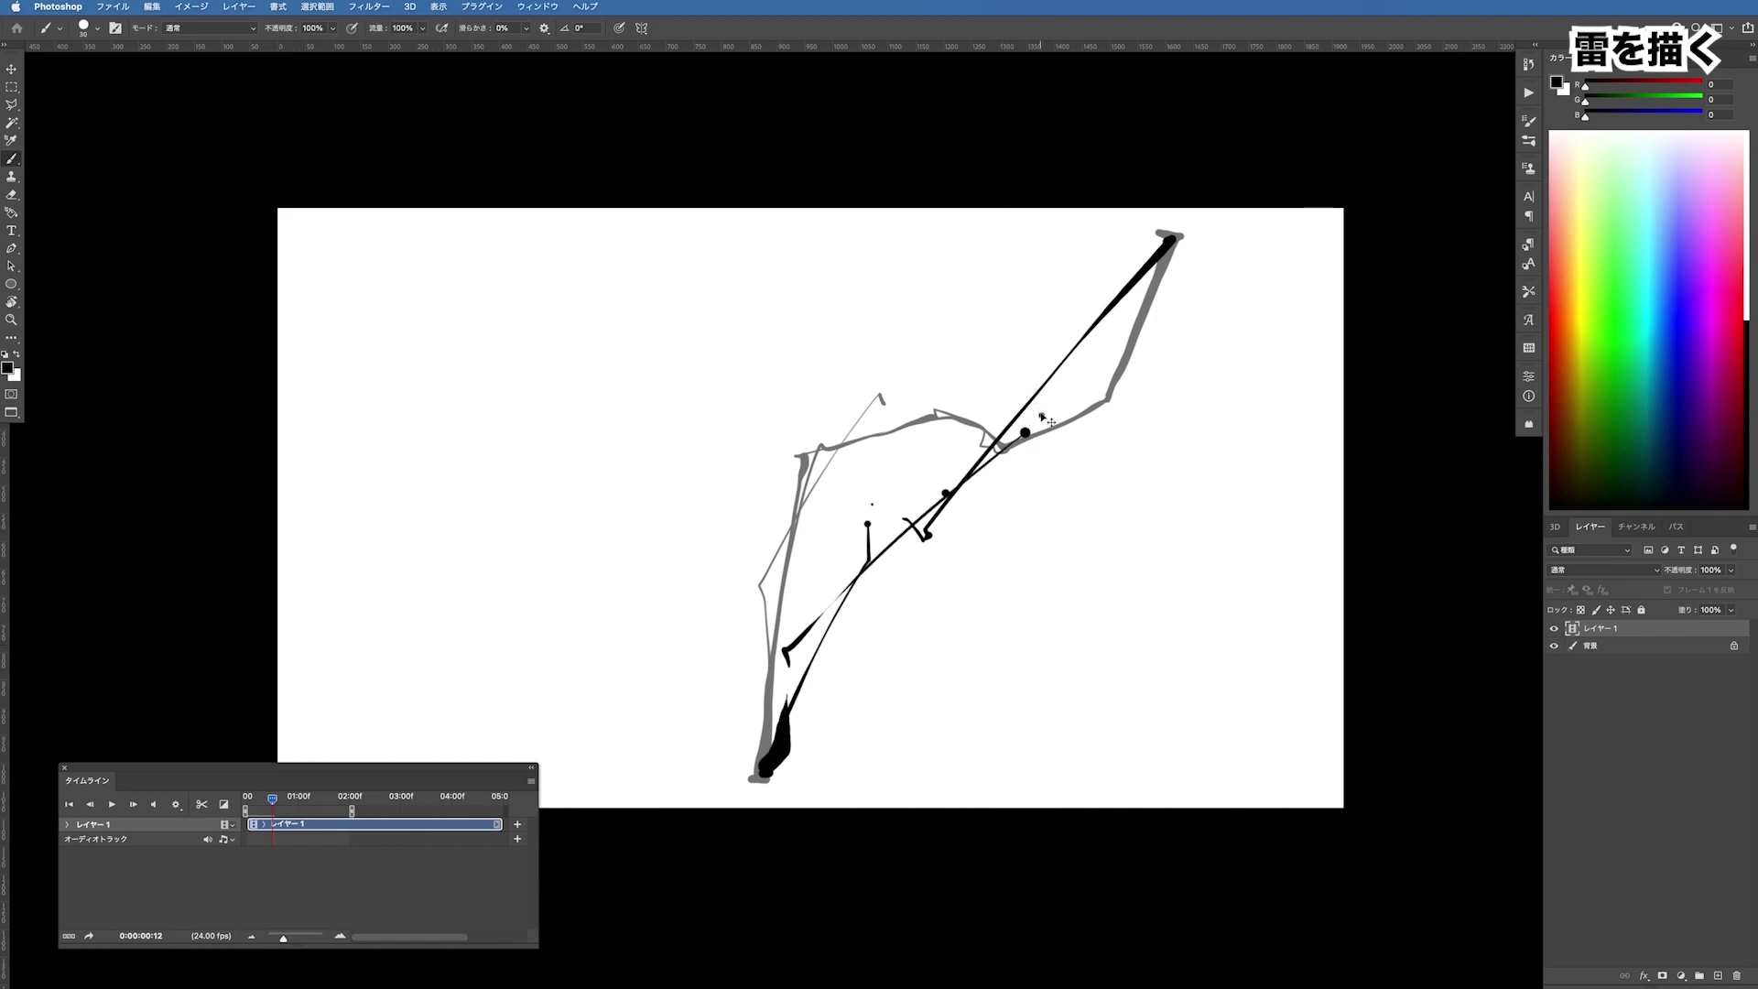
Draw a broken bolt on frame 13 from separate tapered strokes and dots along the previous diagonal, and compare it with frame 12
key(Right)
drag(874, 599, 1027, 400)
click(1036, 374)
drag(1181, 228, 1128, 283)
drag(1022, 446, 960, 442)
drag(936, 478, 766, 763)
key(Left)
key(Right)
key(Right)
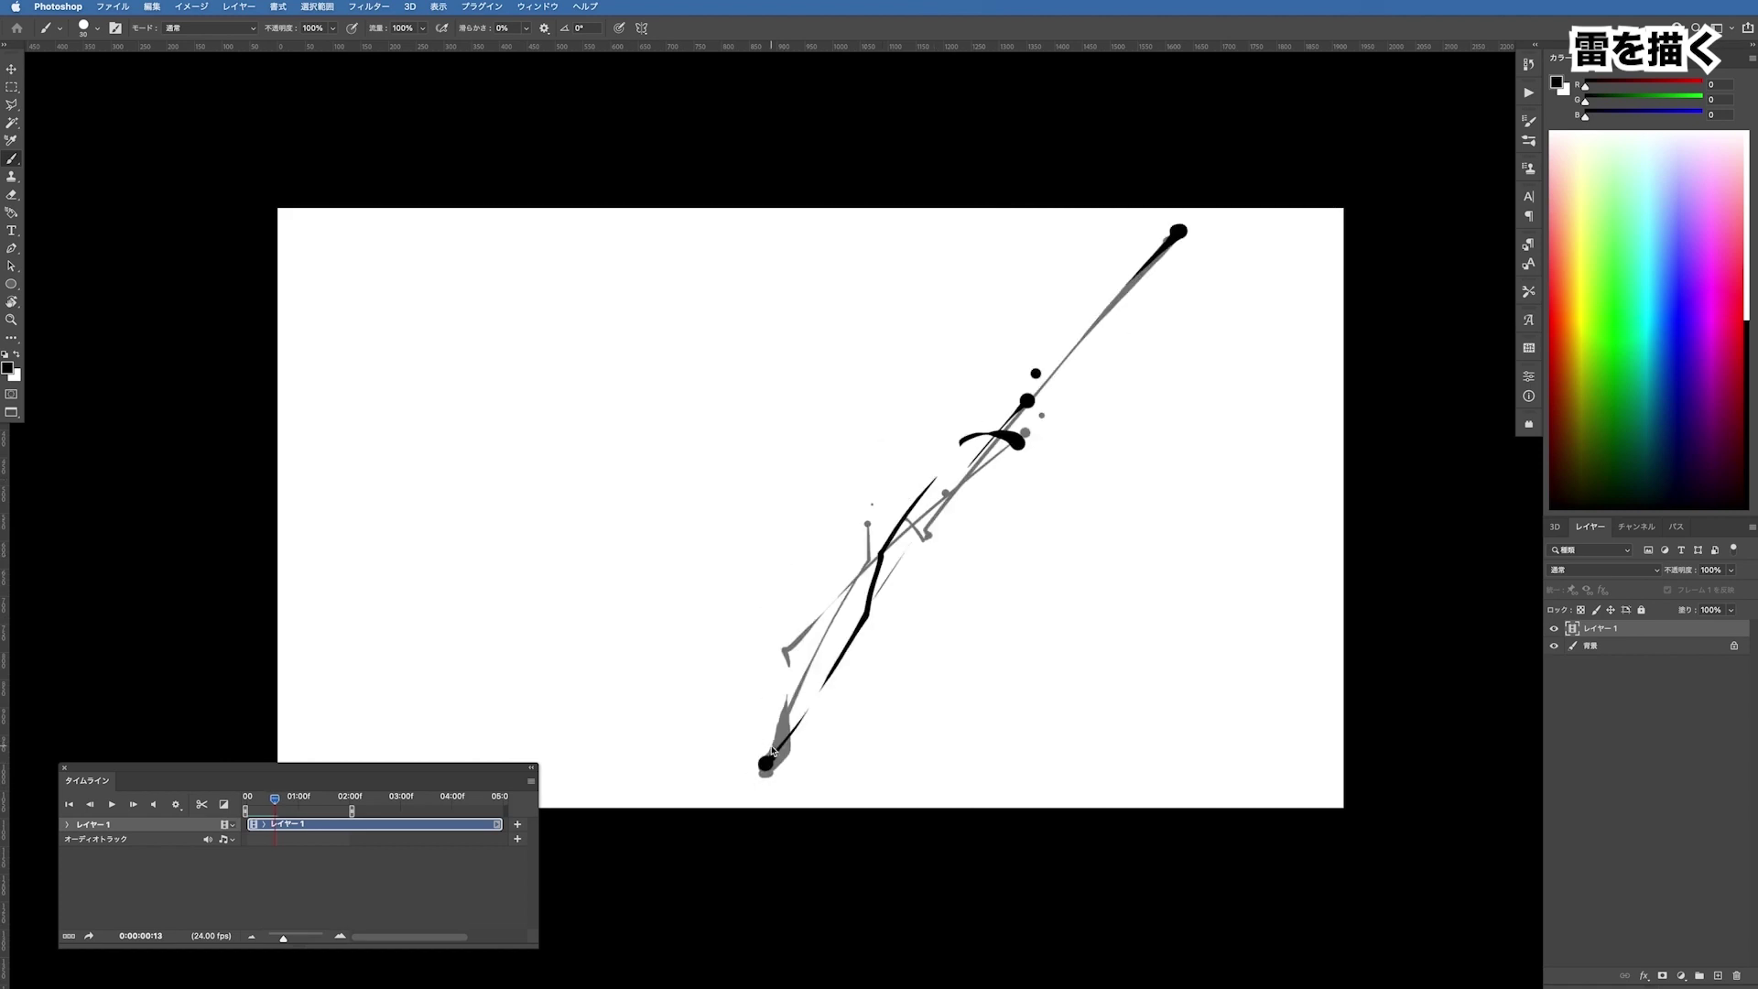
Outline a nearly straight bolt on frame 14 with two long diagonal strokes, a flat cap at the top and a wide base
mouse_move(767, 762)
mouse_down()
mouse_move(1103, 296)
mouse_move(1161, 228)
mouse_move(1219, 229)
mouse_move(752, 768)
mouse_move(1149, 236)
mouse_up()
key(ctrl+z)
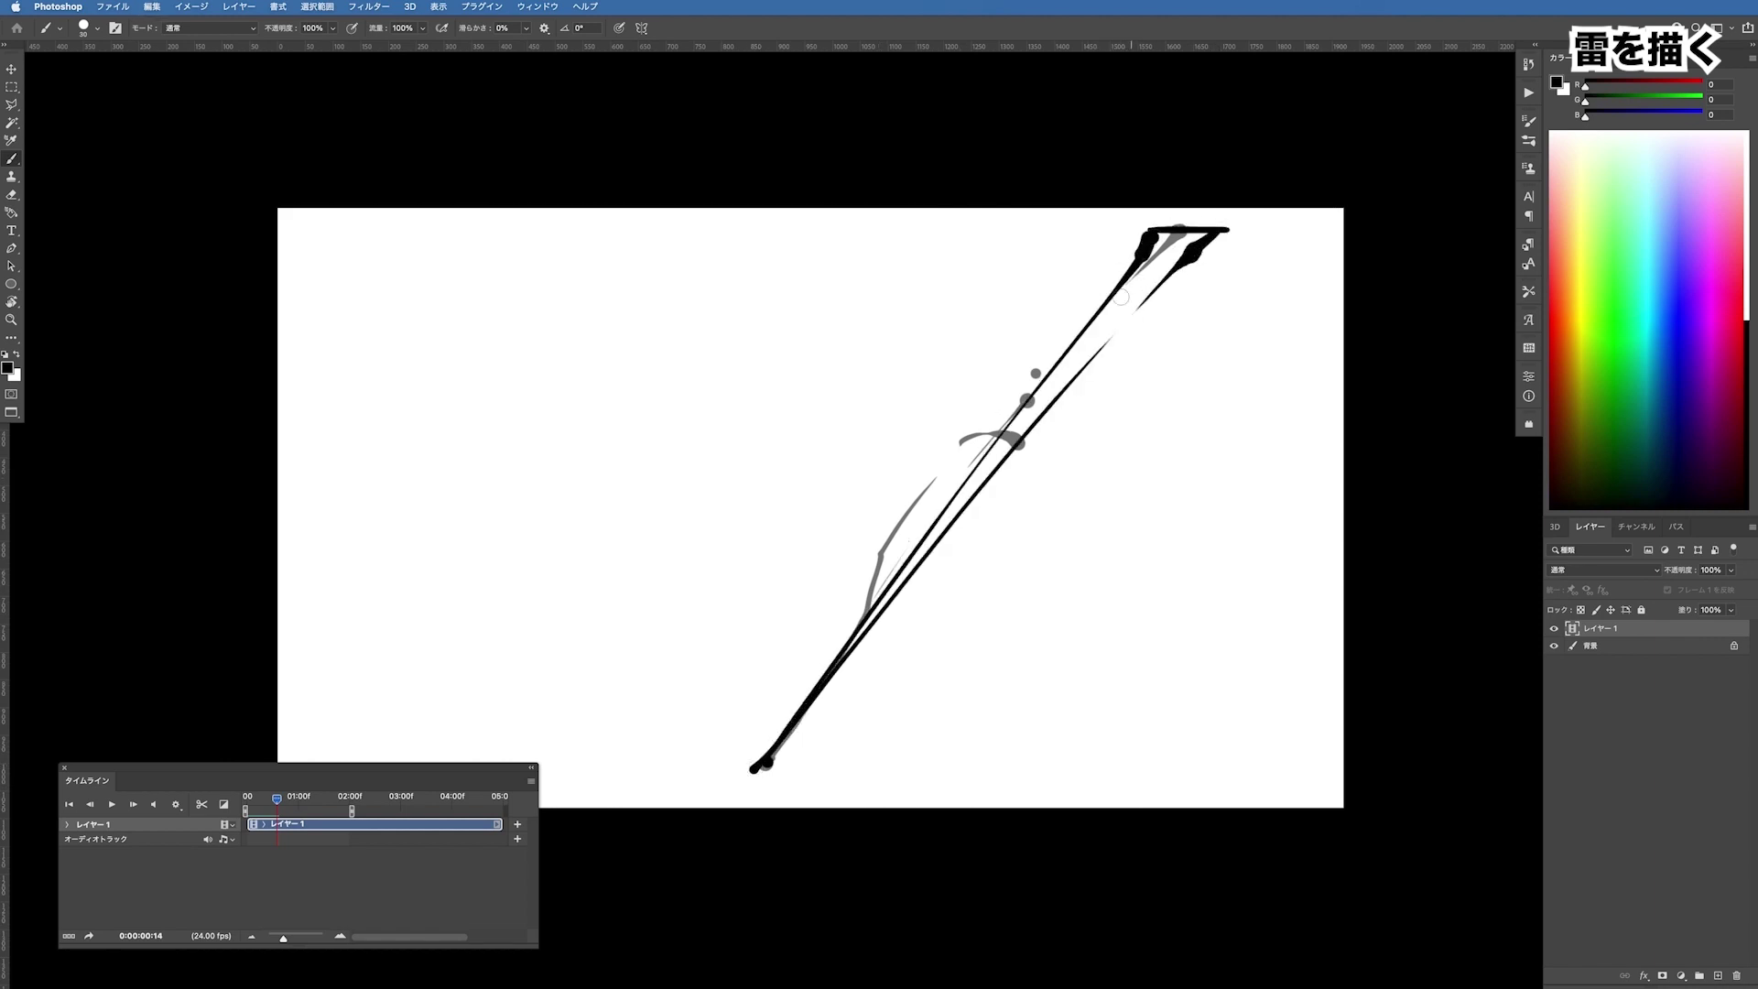
mouse_move(757, 769)
mouse_down()
mouse_move(819, 767)
mouse_move(789, 758)
mouse_move(810, 705)
mouse_up()
Turn on anti-aliasing for the Magic Wand and select the area outside the frame 14 outline to fill the bolt's enclosed base
key(w)
click(922, 621)
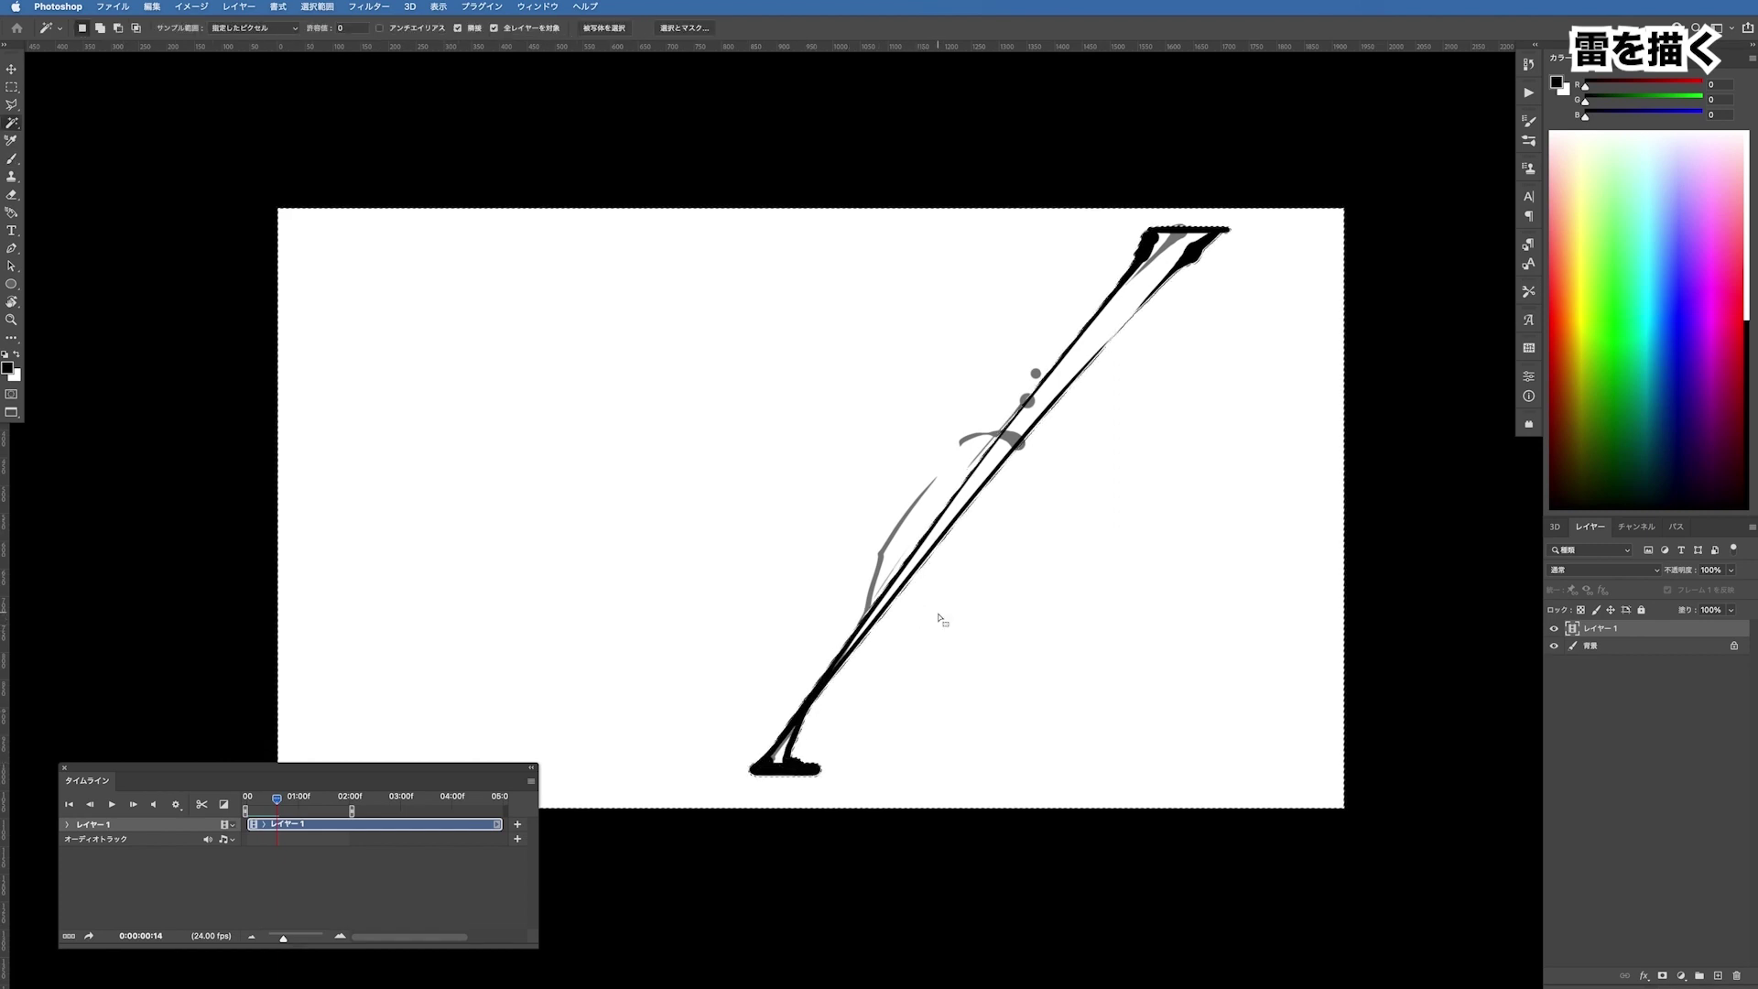
click(417, 31)
click(1087, 554)
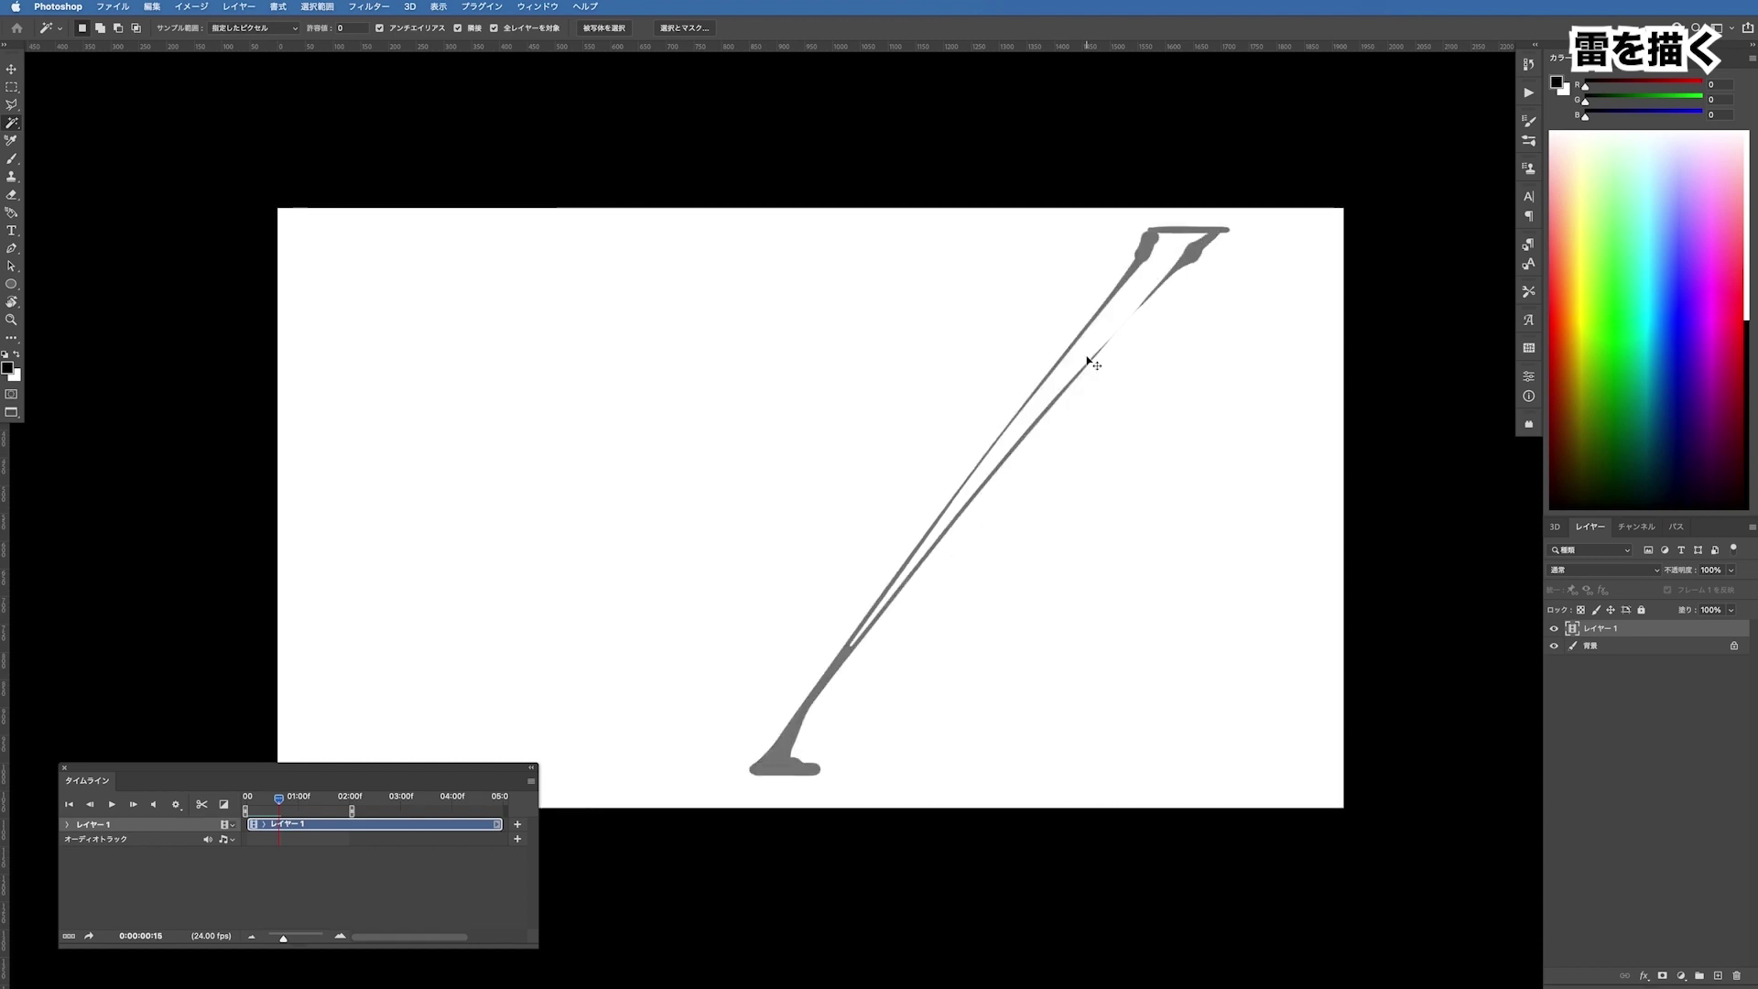
Close the middle of the frame 14 bolt with a short cross stroke and fill its enclosed area using an inverted Magic Wand selection
key(Left)
key(b)
drag(1007, 448, 967, 487)
key(w)
click(1068, 468)
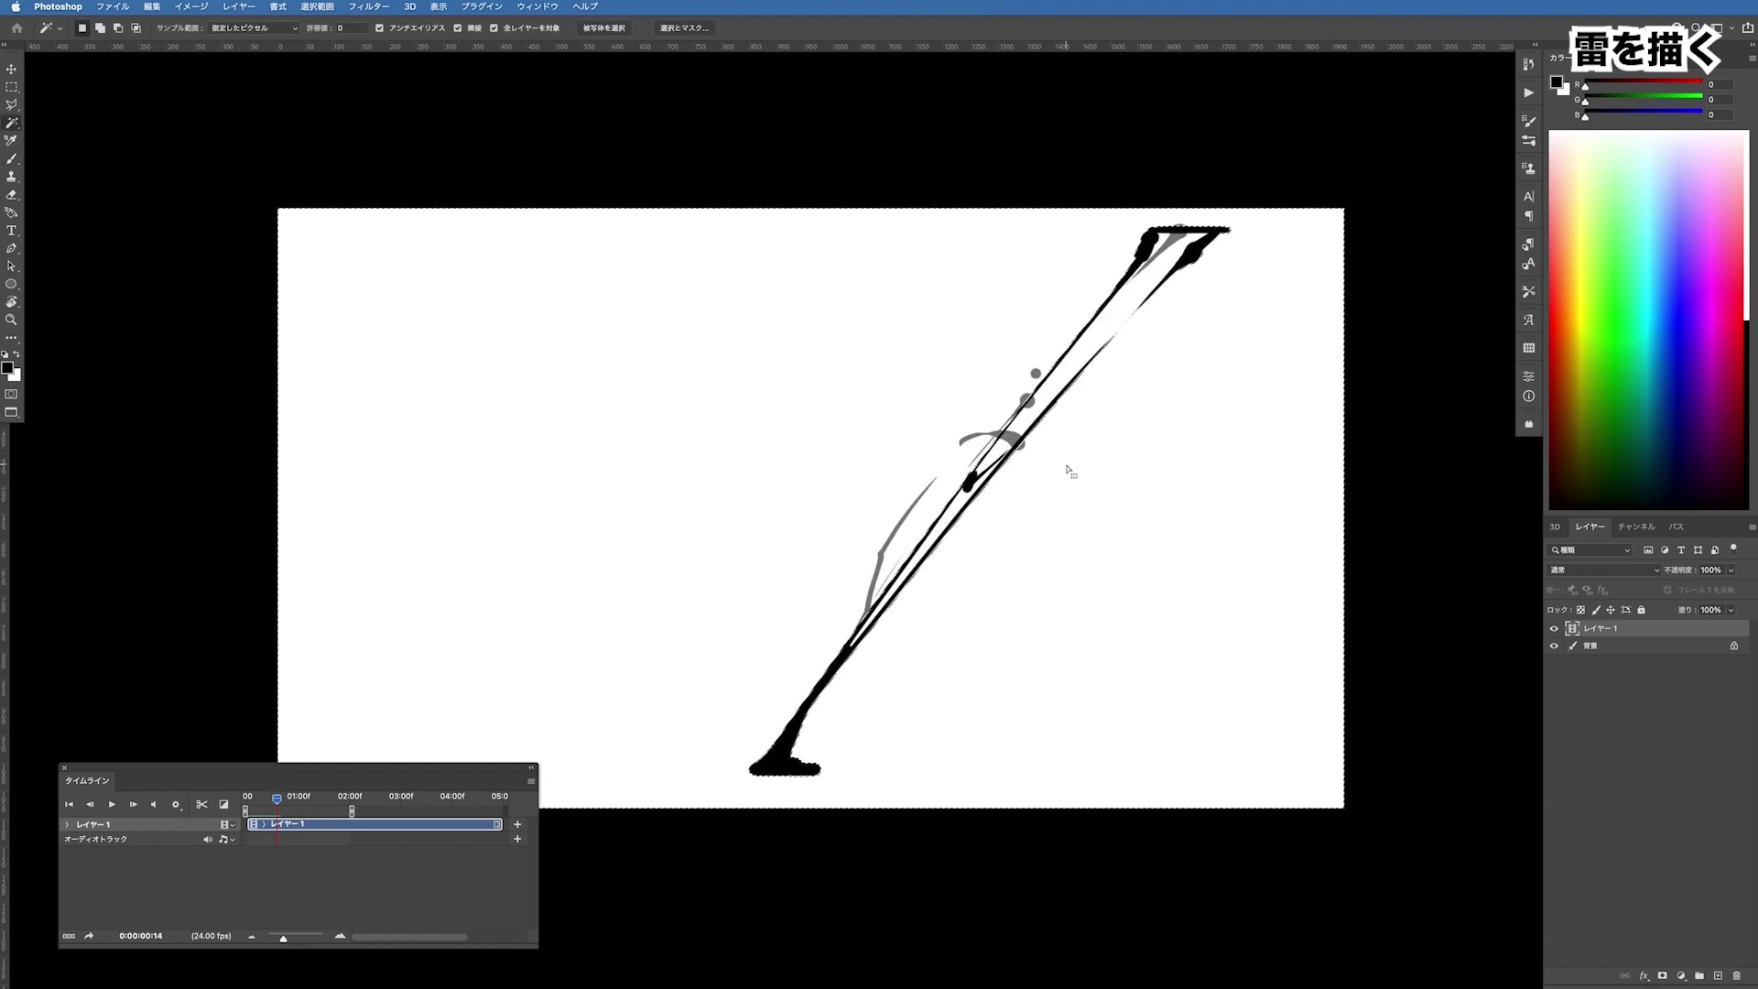
shift+click(1125, 314)
key(super+shift+i)
key(alt+BackSpace)
key(super+d)
Reduce the brush size and add thin secondary strokes along the base, middle and upper part of the frame 14 bolt
key(Right)
key(Left)
key(b)
key([)
mouse_move(801, 768)
mouse_down()
mouse_move(938, 509)
mouse_move(1141, 259)
mouse_move(1203, 236)
mouse_move(865, 585)
mouse_move(820, 765)
mouse_move(753, 774)
mouse_move(836, 661)
mouse_up()
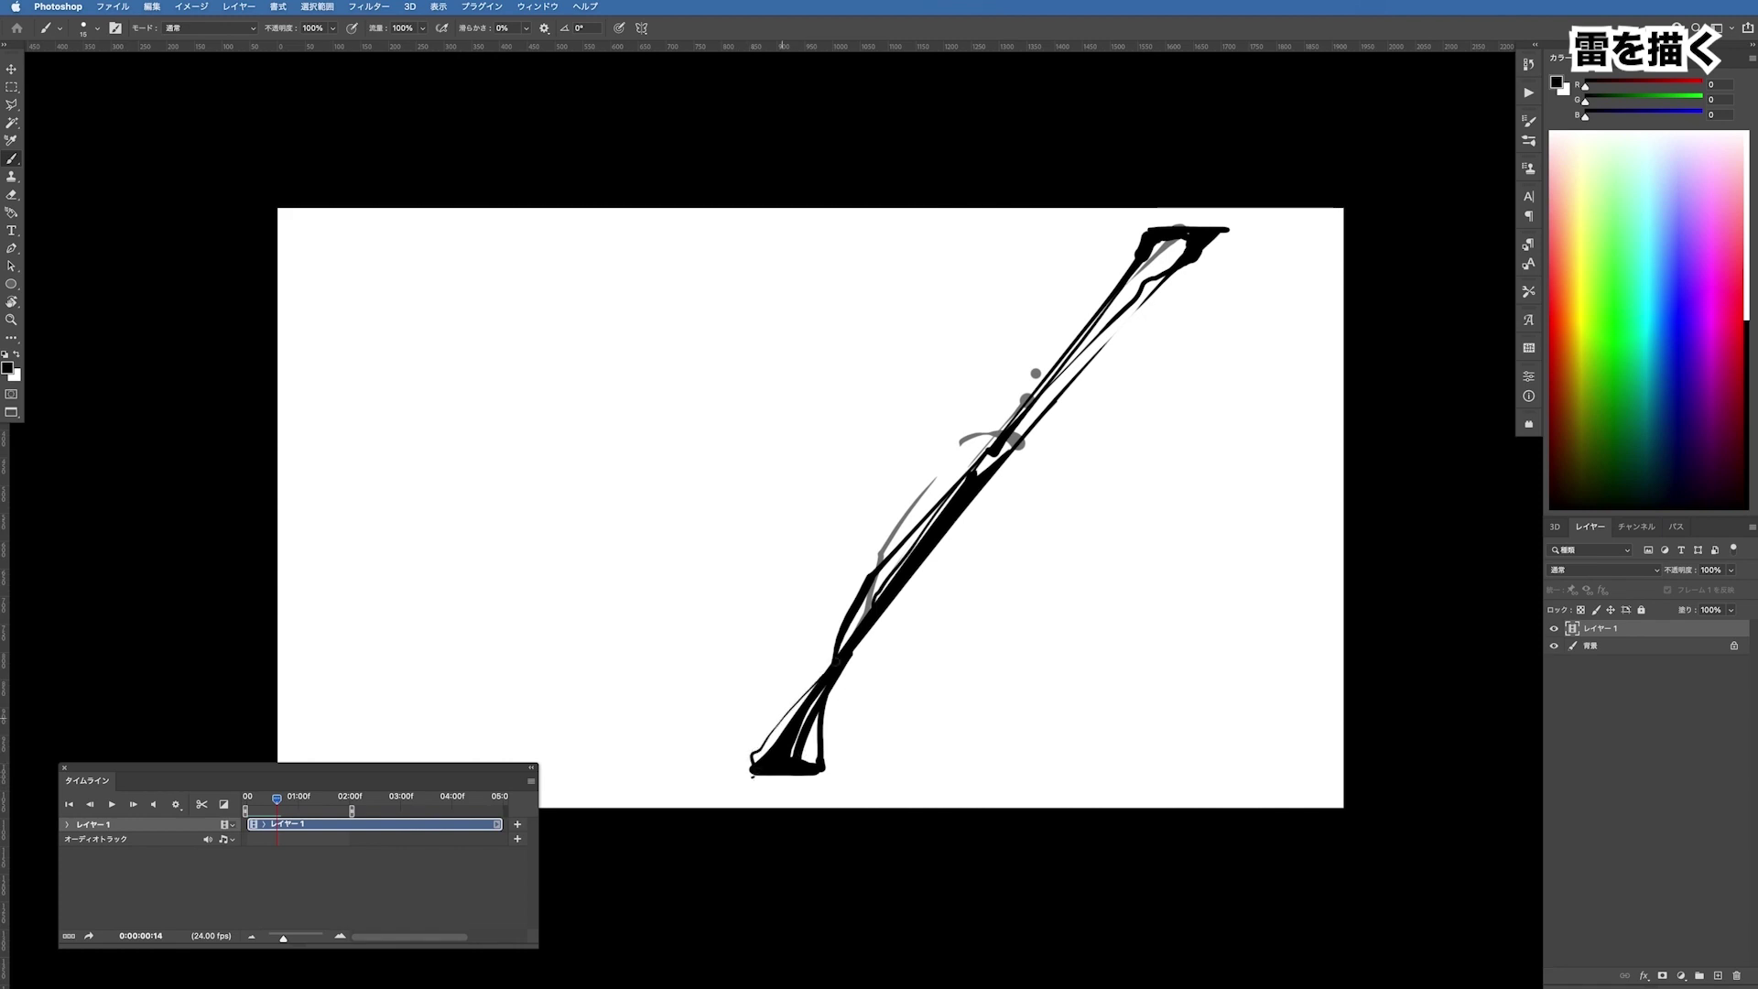
mouse_move(886, 550)
mouse_down()
mouse_move(1067, 411)
mouse_move(1174, 243)
mouse_move(957, 528)
mouse_up()
Draw a broken bolt on frame 15 that bends left of the previous one, with a thick upper end and a separate lower branch
key(Right)
mouse_move(770, 771)
mouse_down()
mouse_move(797, 766)
mouse_move(827, 621)
mouse_up()
mouse_move(884, 453)
mouse_down()
mouse_move(898, 394)
mouse_move(980, 337)
mouse_move(1121, 291)
mouse_move(1212, 233)
mouse_move(1108, 300)
mouse_move(894, 380)
mouse_up()
mouse_move(778, 766)
mouse_down()
mouse_move(826, 564)
mouse_move(926, 462)
mouse_up()
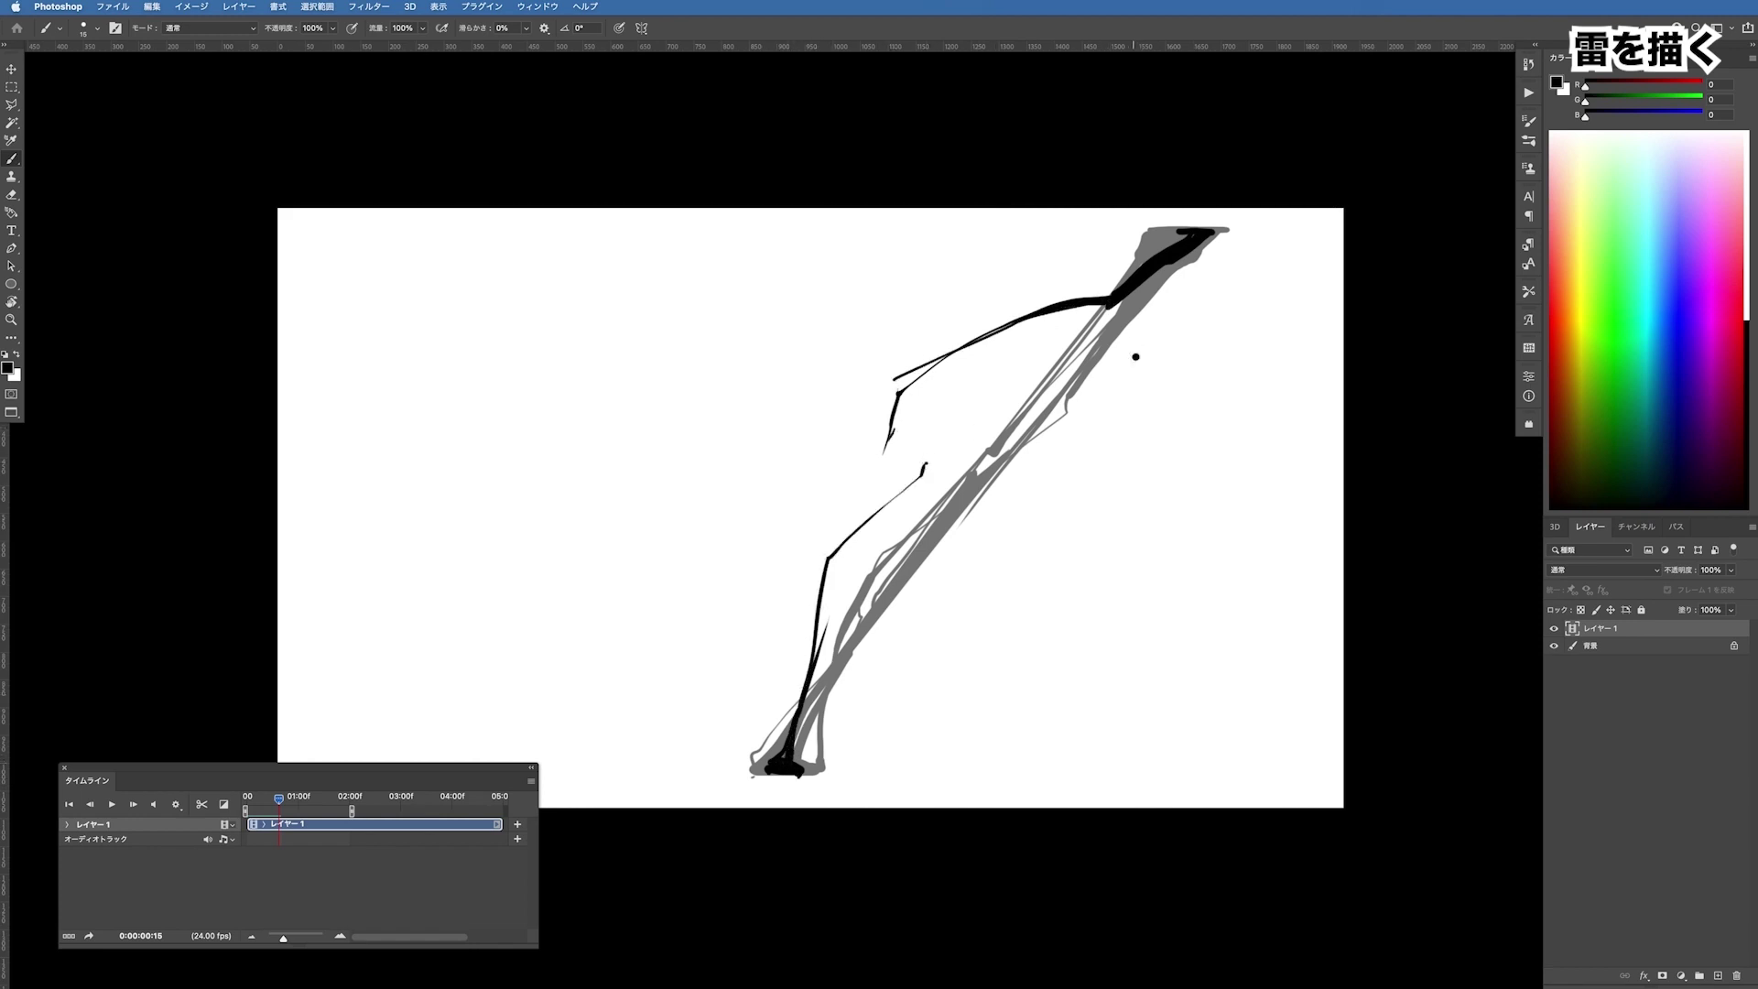
Draw a bolt on frame 16 that drops steeply through its middle, right of the previous one, with doubled strokes and a small hooked branch
key(Right)
mouse_move(781, 770)
mouse_down()
mouse_move(1033, 469)
mouse_move(1187, 240)
mouse_move(1041, 323)
mouse_move(1036, 418)
mouse_up()
mouse_move(1025, 508)
mouse_down()
mouse_move(821, 689)
mouse_move(774, 768)
mouse_up()
key(z)
mouse_move(1075, 615)
mouse_down()
mouse_move(998, 528)
mouse_move(1136, 586)
mouse_up()
mouse_move(1069, 499)
mouse_down()
mouse_move(1052, 564)
mouse_move(1064, 549)
mouse_up()
mouse_move(1109, 454)
mouse_down()
mouse_move(1039, 369)
mouse_move(1123, 458)
mouse_move(1161, 538)
mouse_up()
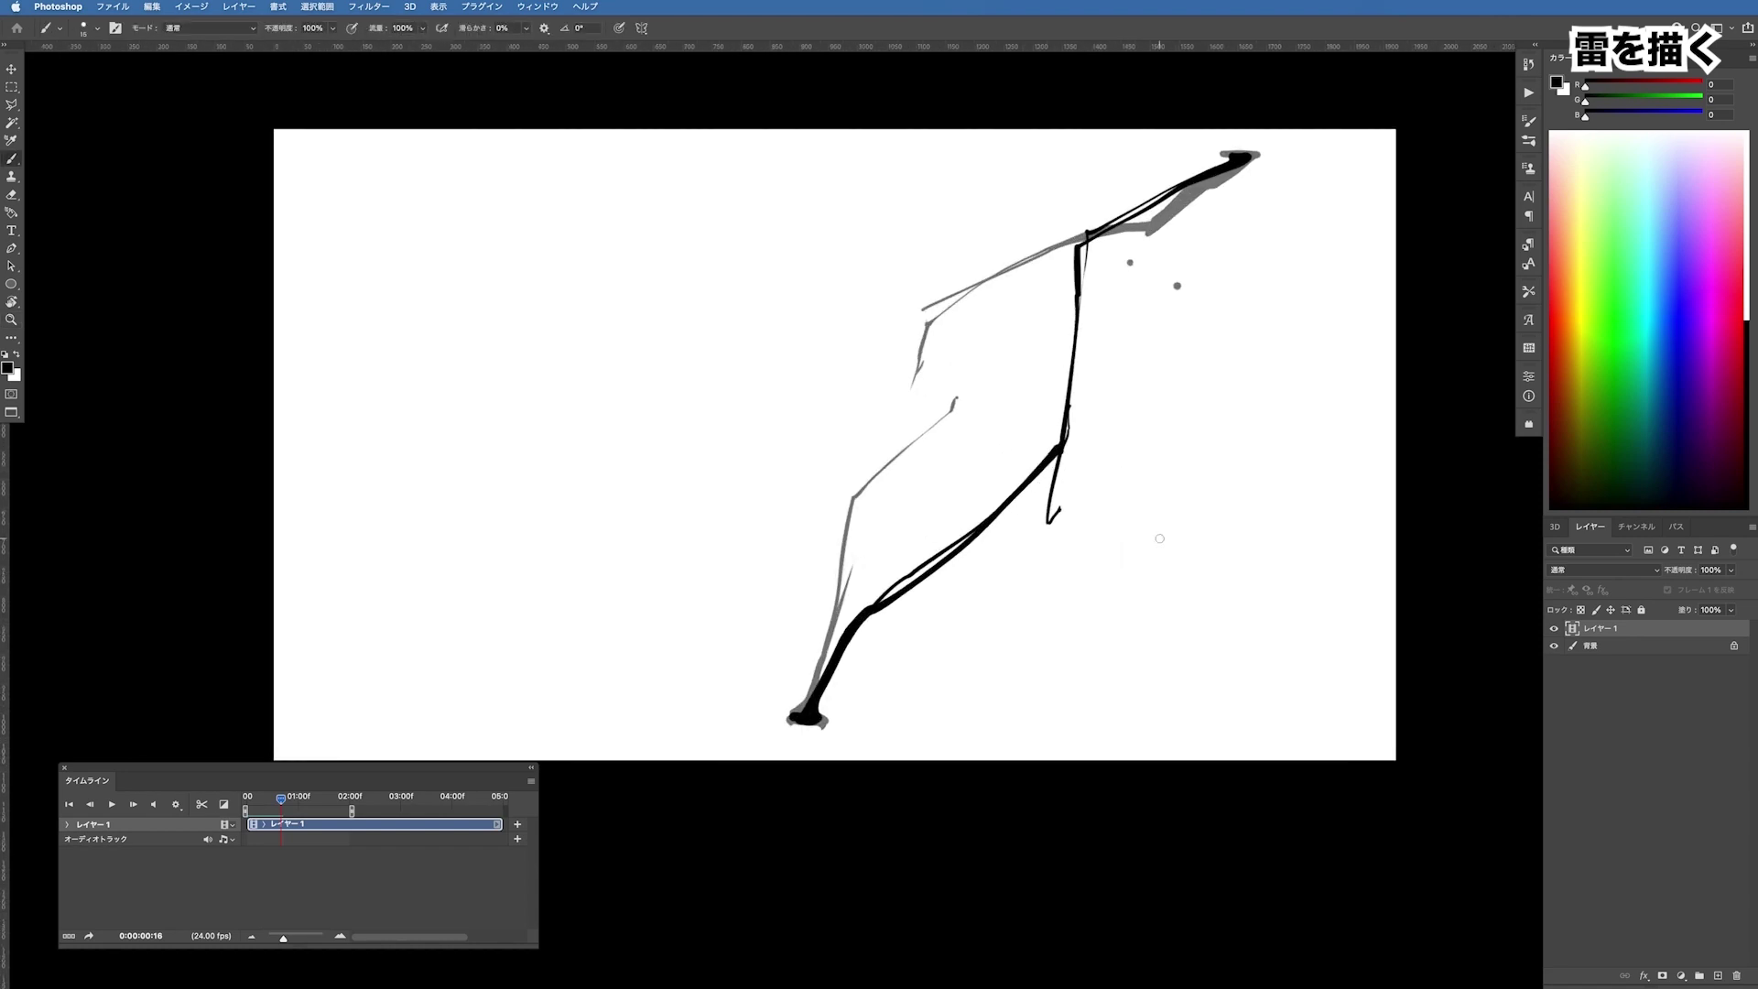
Draw only short, separated bolt fragments on frame 17 so the lightning breaks up
key(Right)
mouse_move(806, 721)
mouse_down()
mouse_move(823, 583)
mouse_move(906, 460)
mouse_move(1011, 365)
mouse_up()
drag(1246, 157, 1209, 202)
drag(1076, 380, 975, 497)
drag(1101, 447, 1065, 437)
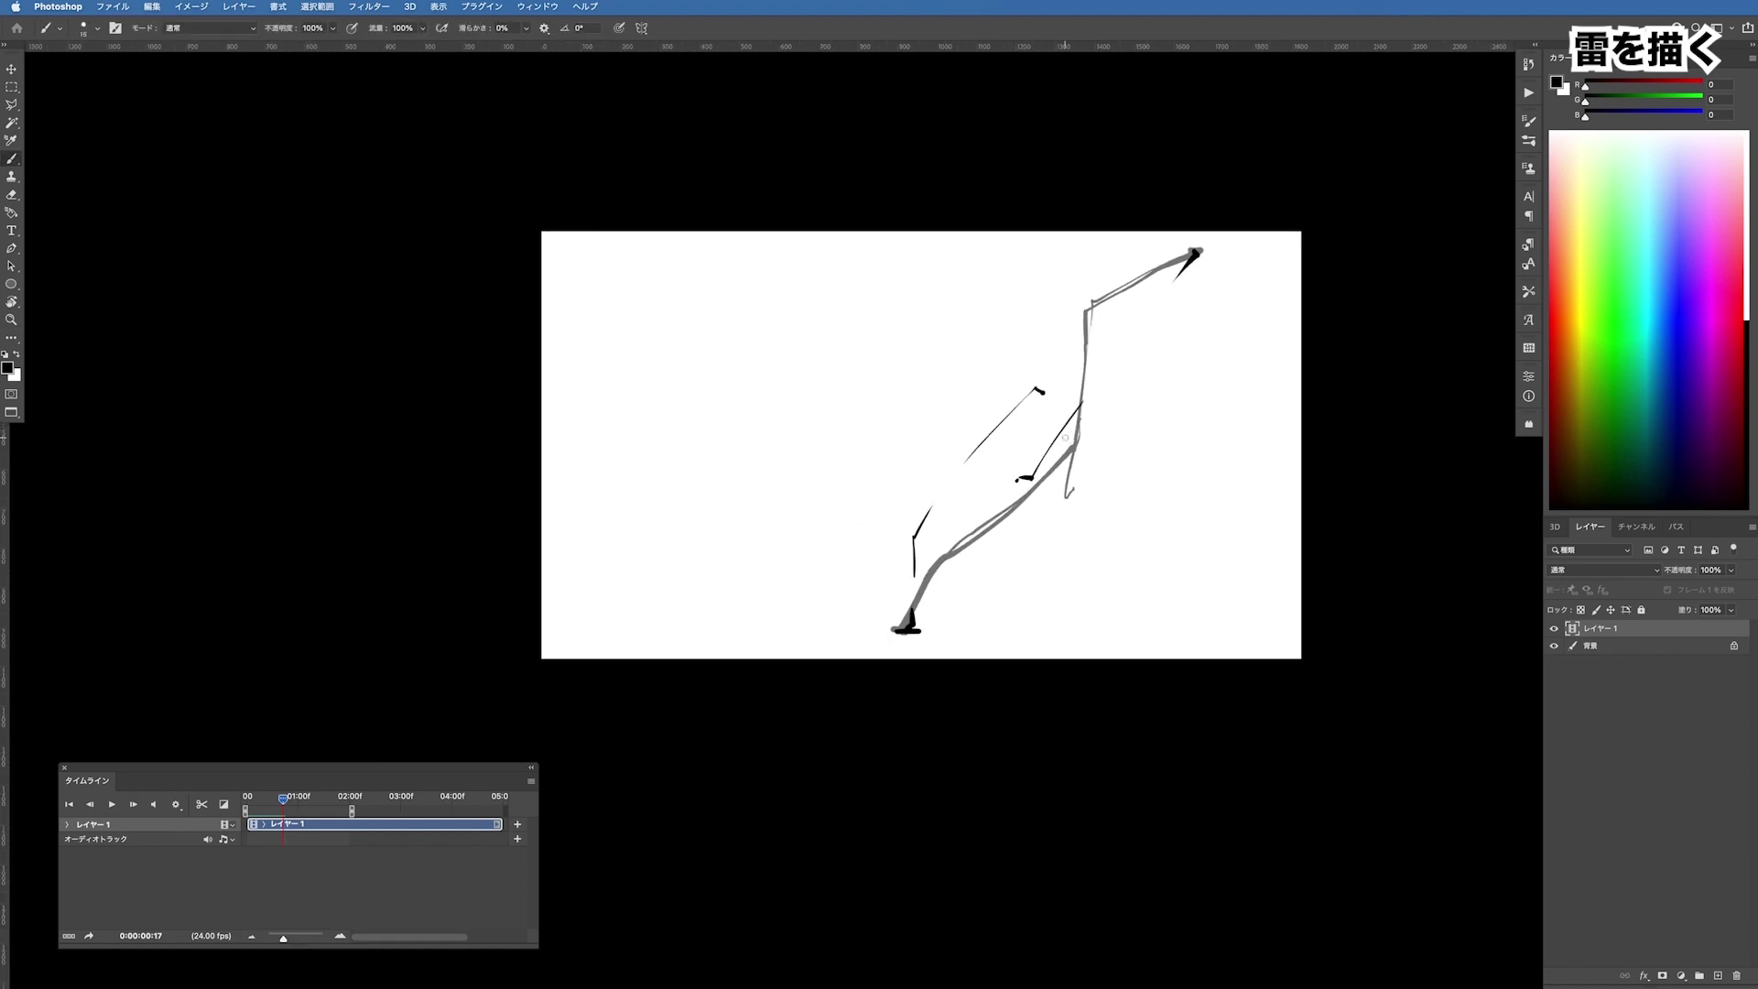
Step back three frames to review the bolt's motion, advance to frame 18 and end the work area there
key(Left)
key(Left)
key(Left)
key(Right)
key(Right)
key(Right)
key(Right)
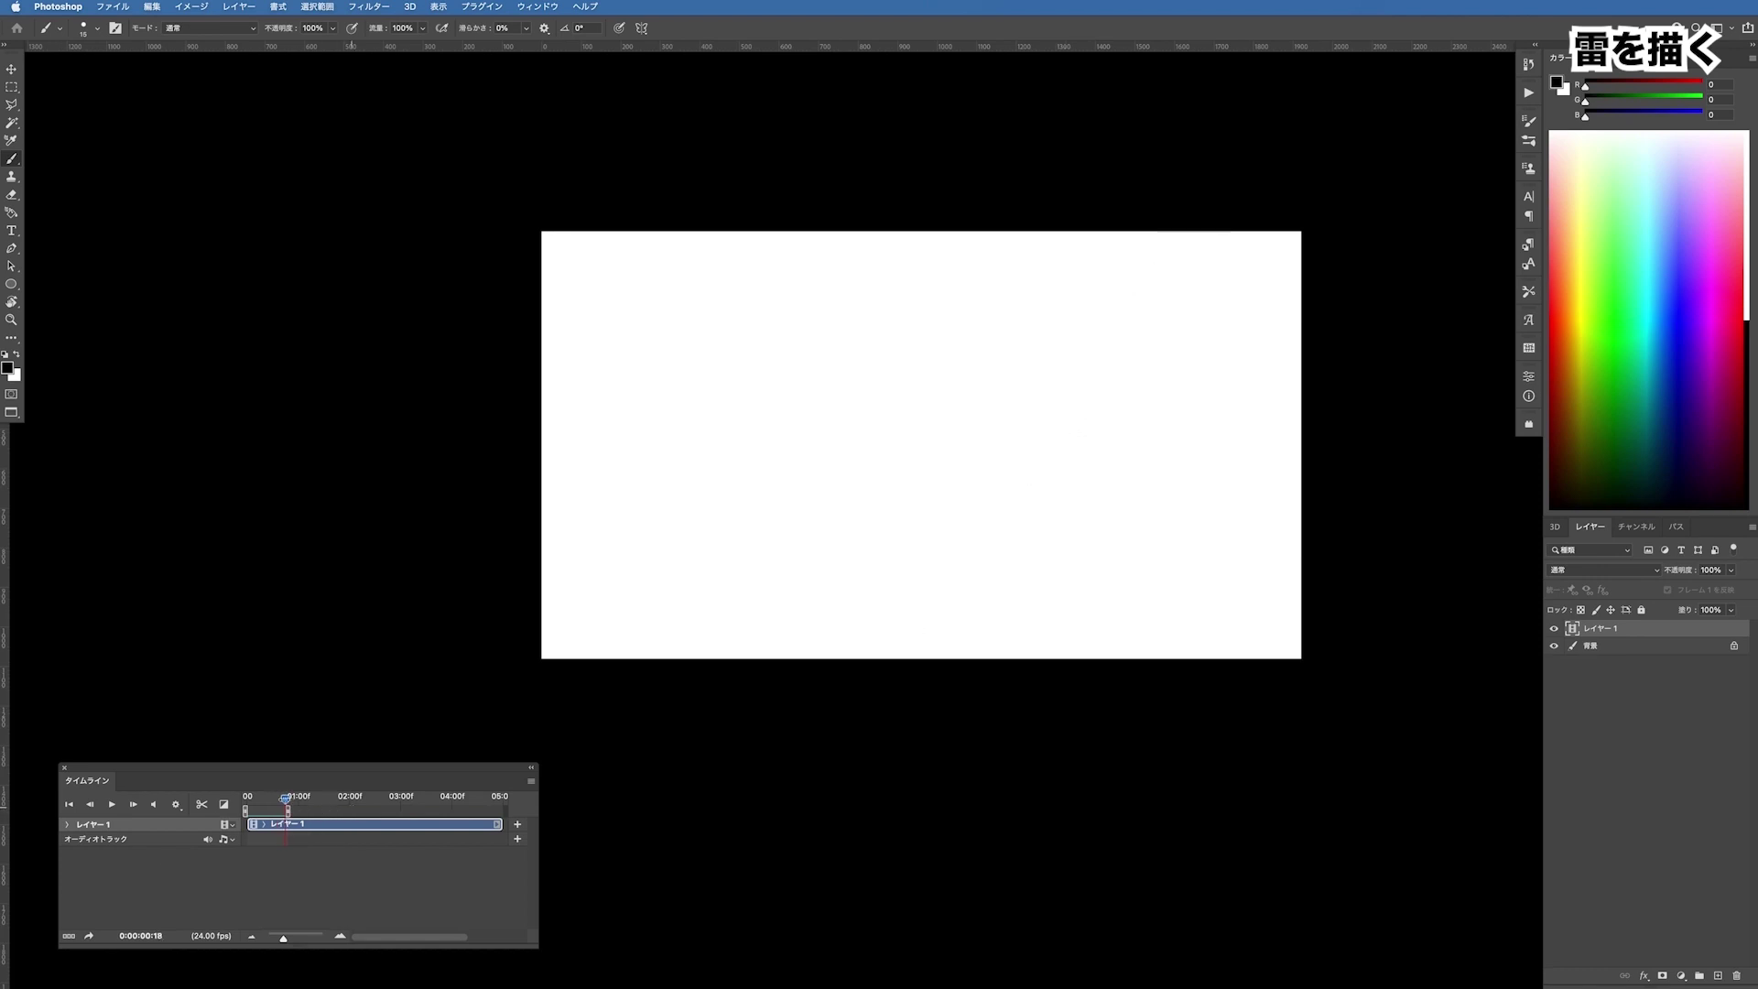
Play back the lightning animation through the work area, with and without layer 1 selected, to check the motion
key(v)
scroll(1224, 475, up, 1)
key(space)
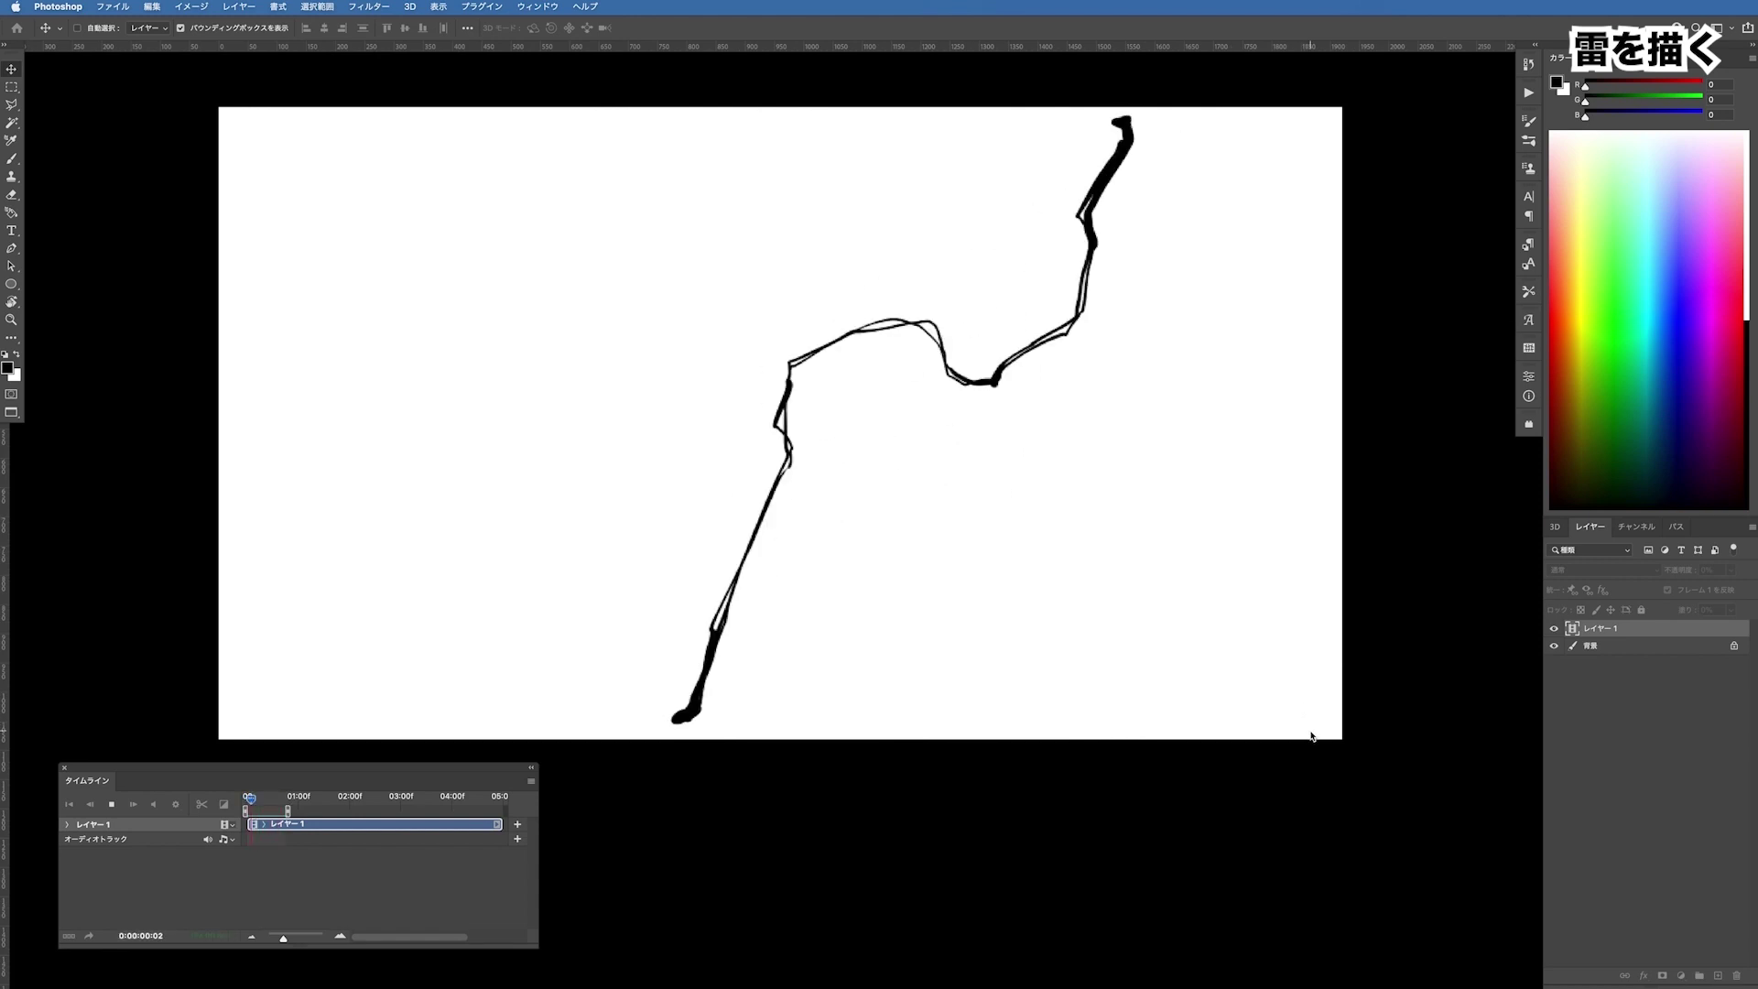
key(space)
drag(1200, 632, 1225, 667)
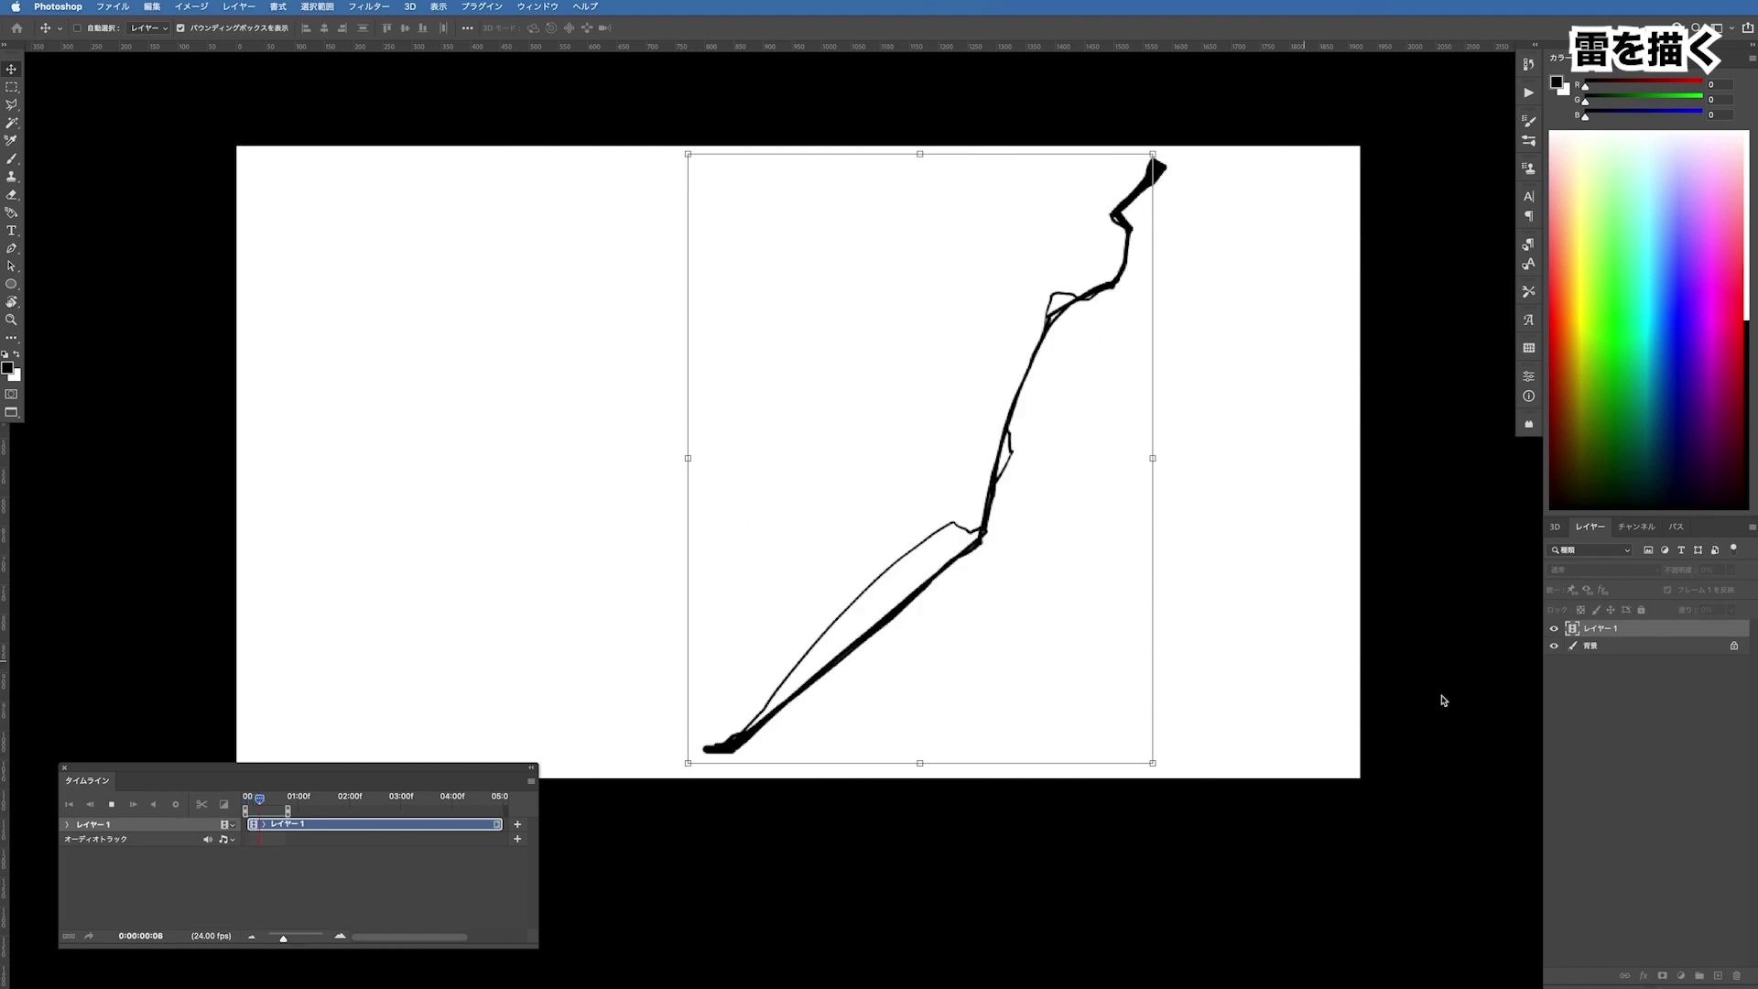
click(1611, 730)
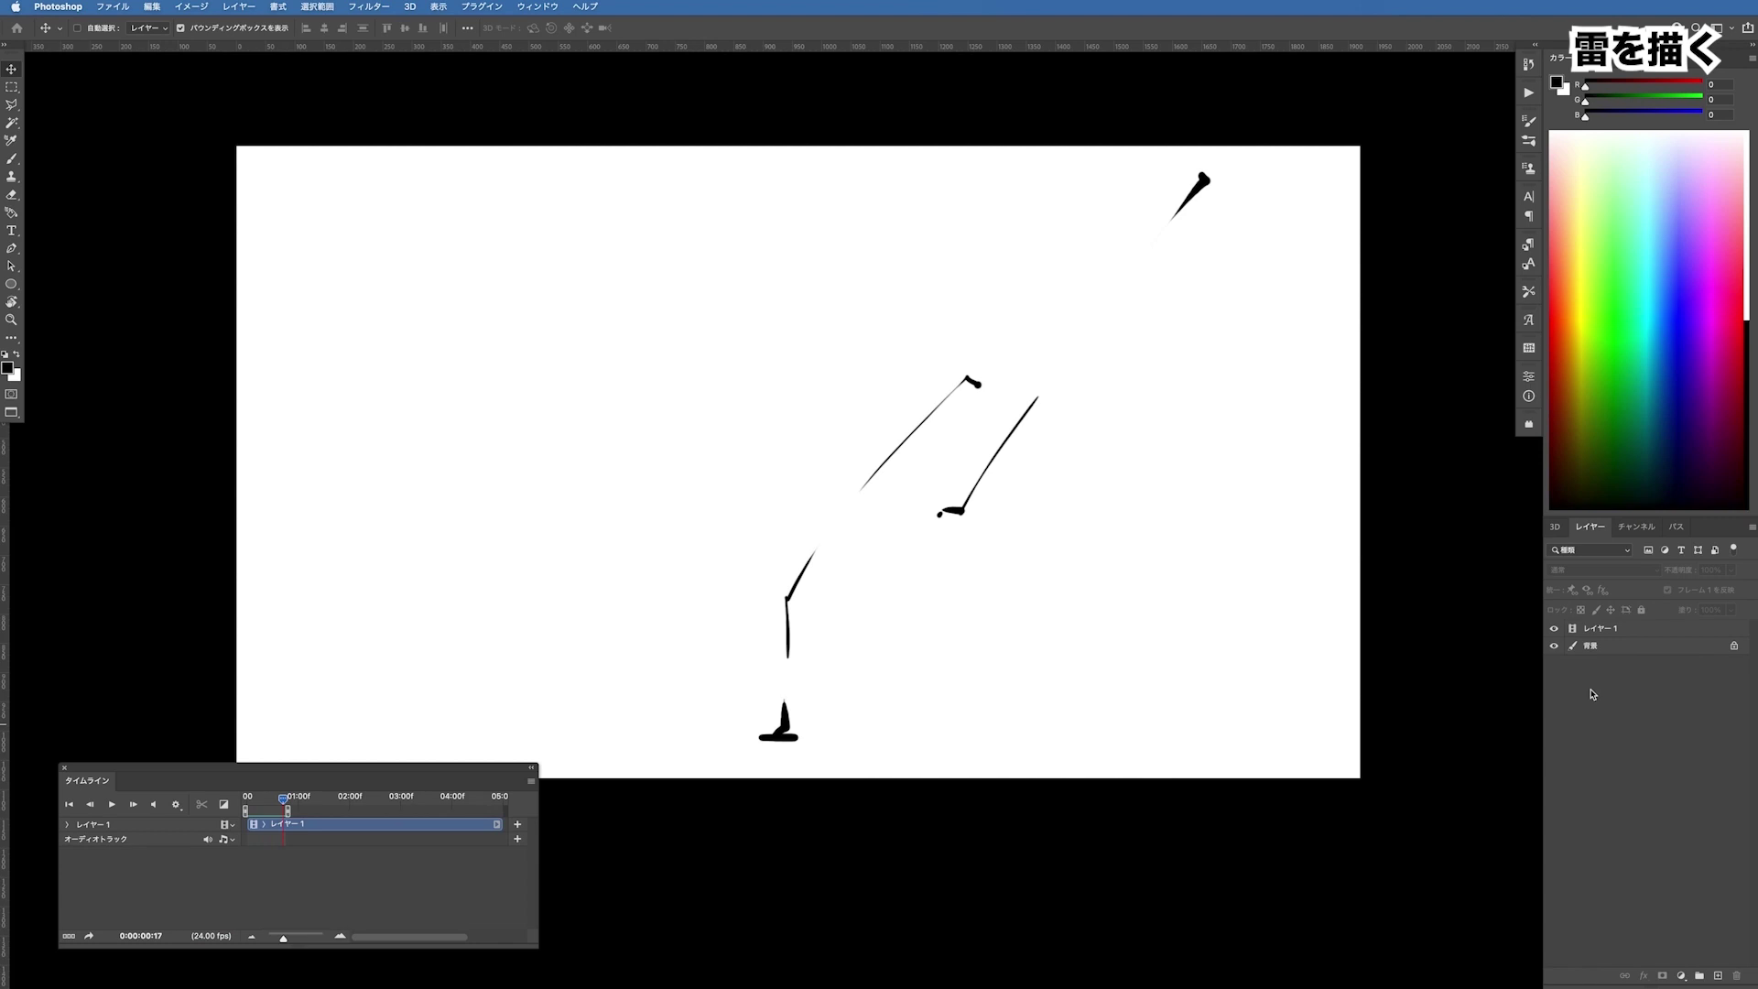
click(1635, 631)
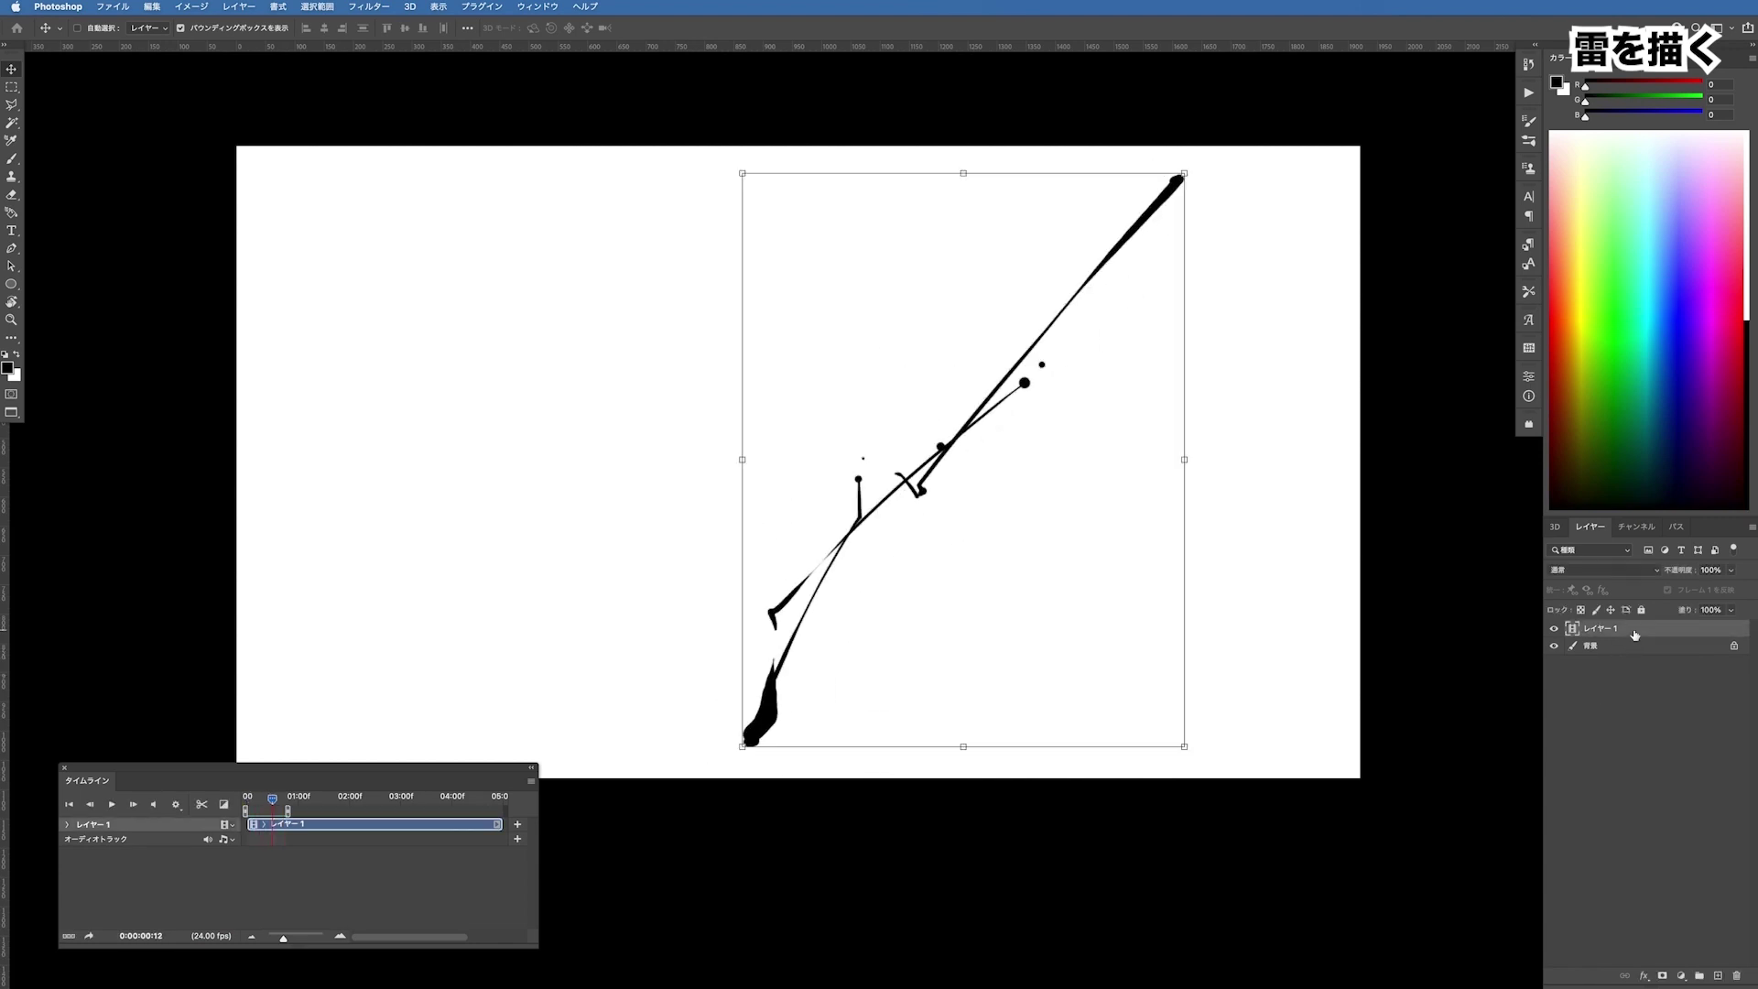
key(space)
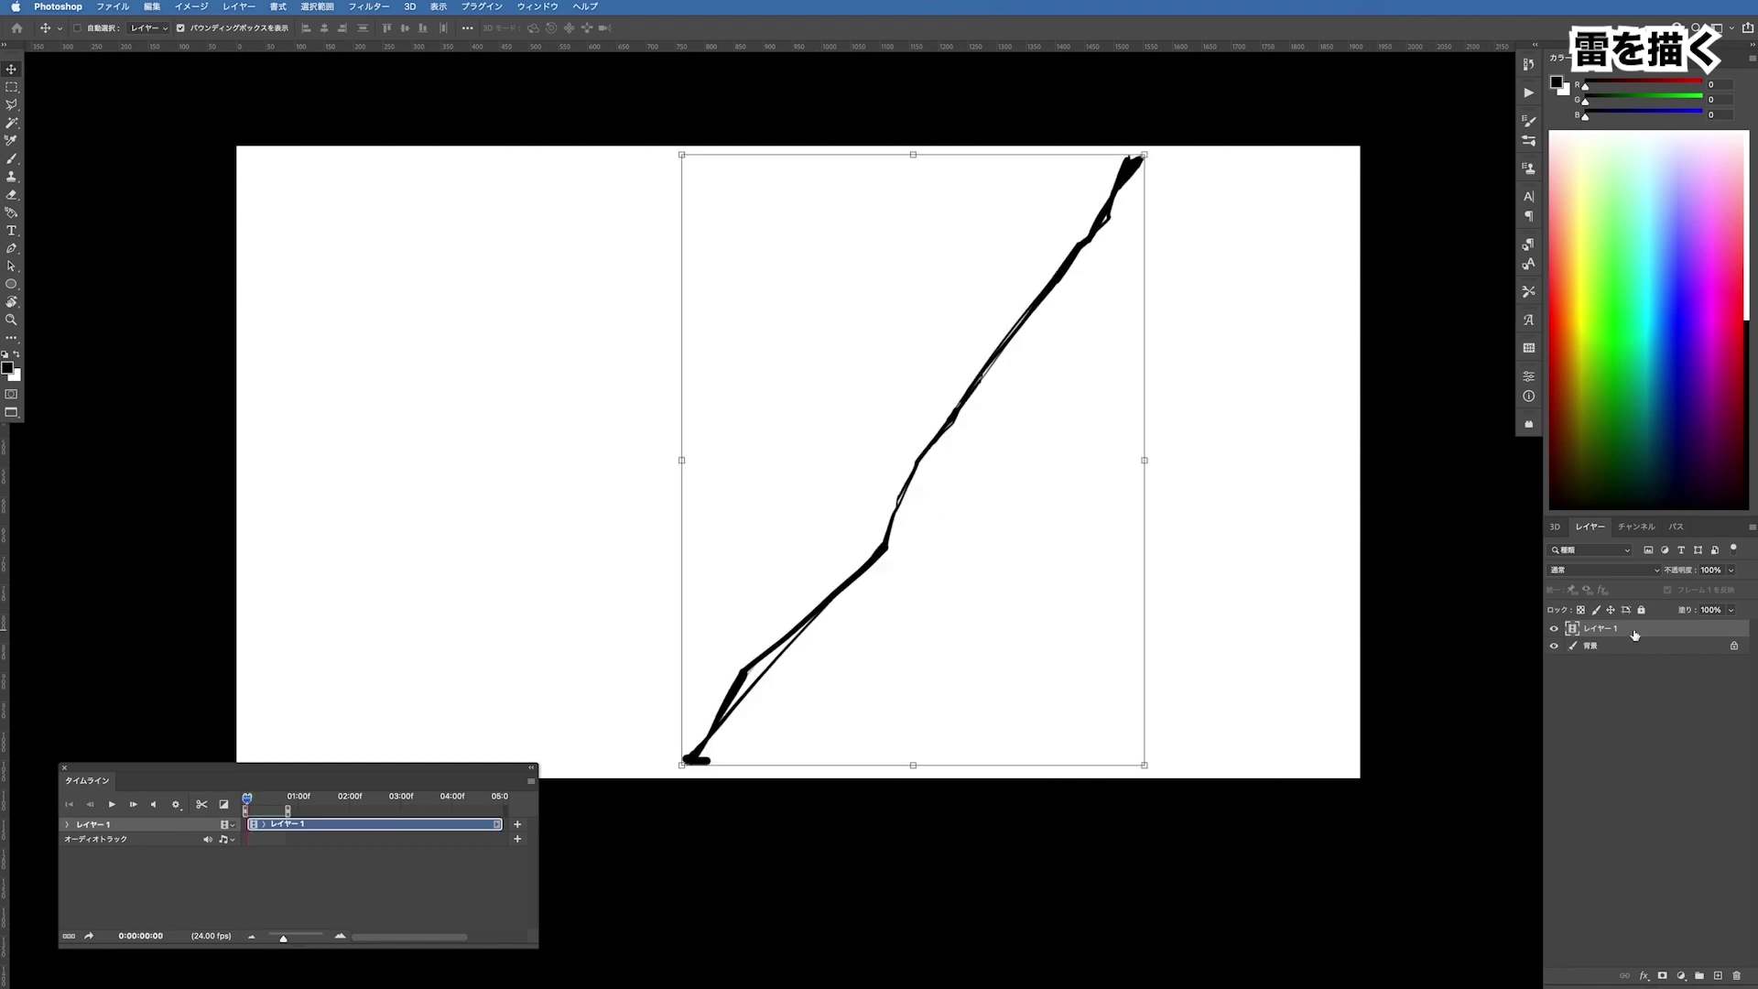
Insert a blank video frame directly after the first bolt drawing, at frame 1
click(233, 9)
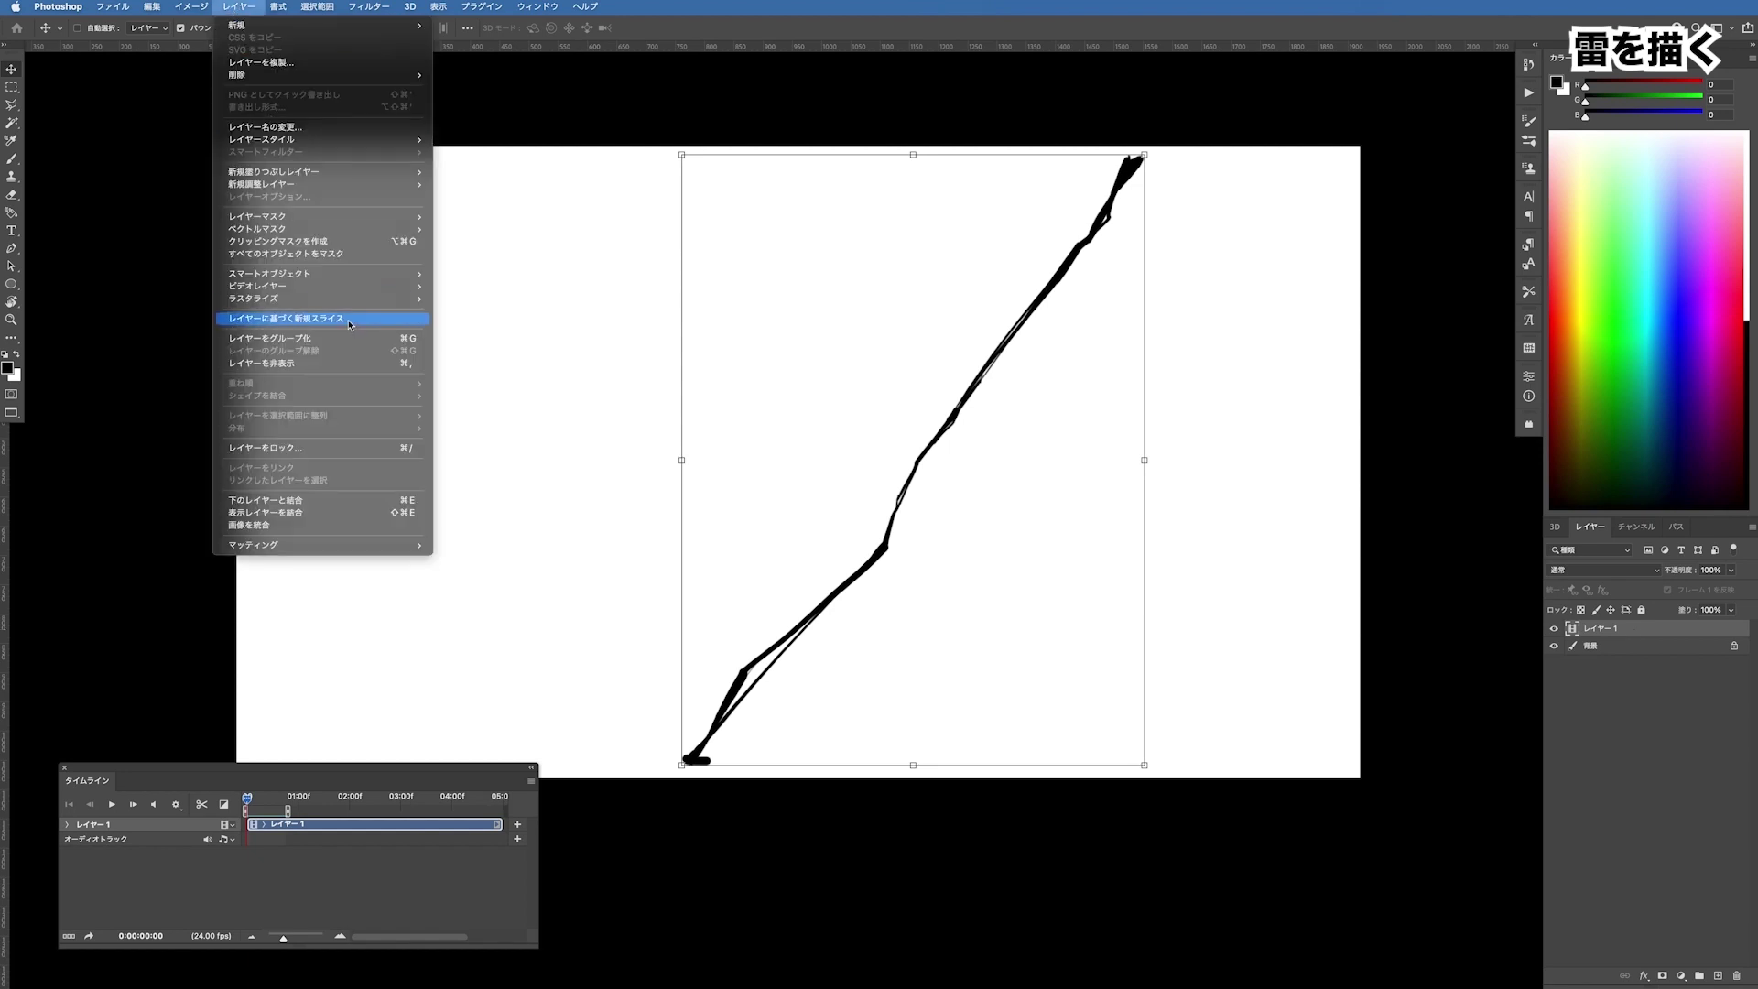
mouse_move(351, 292)
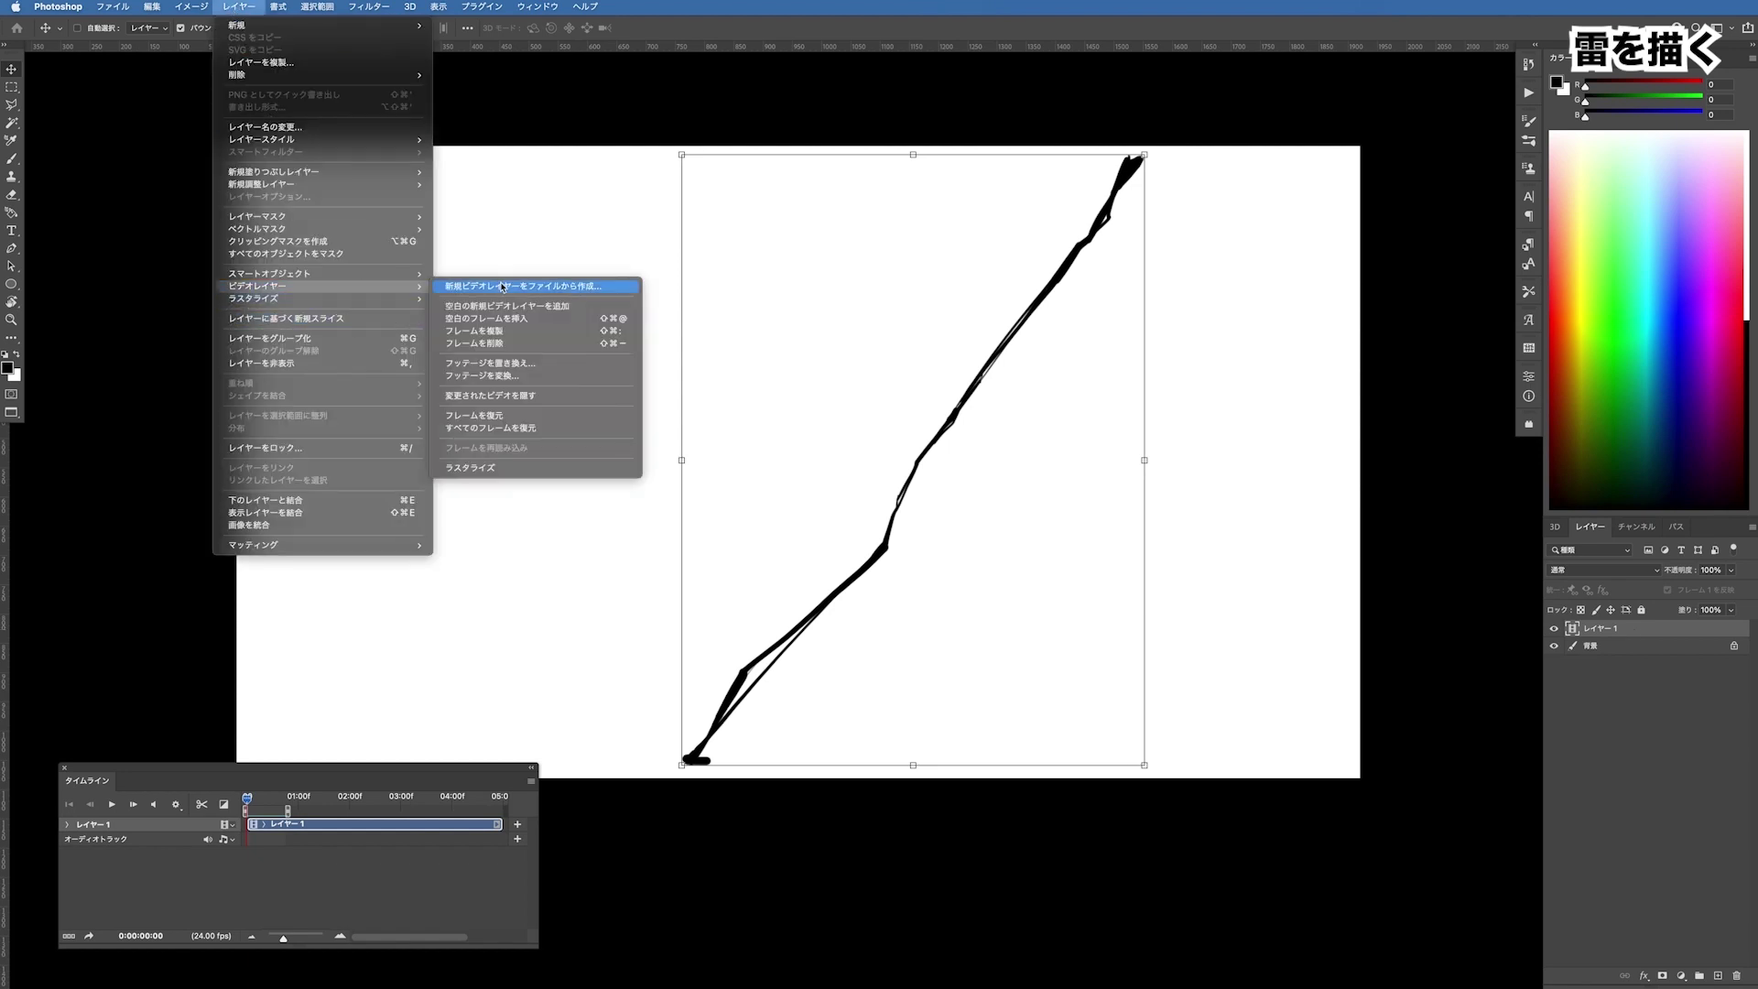
click(539, 323)
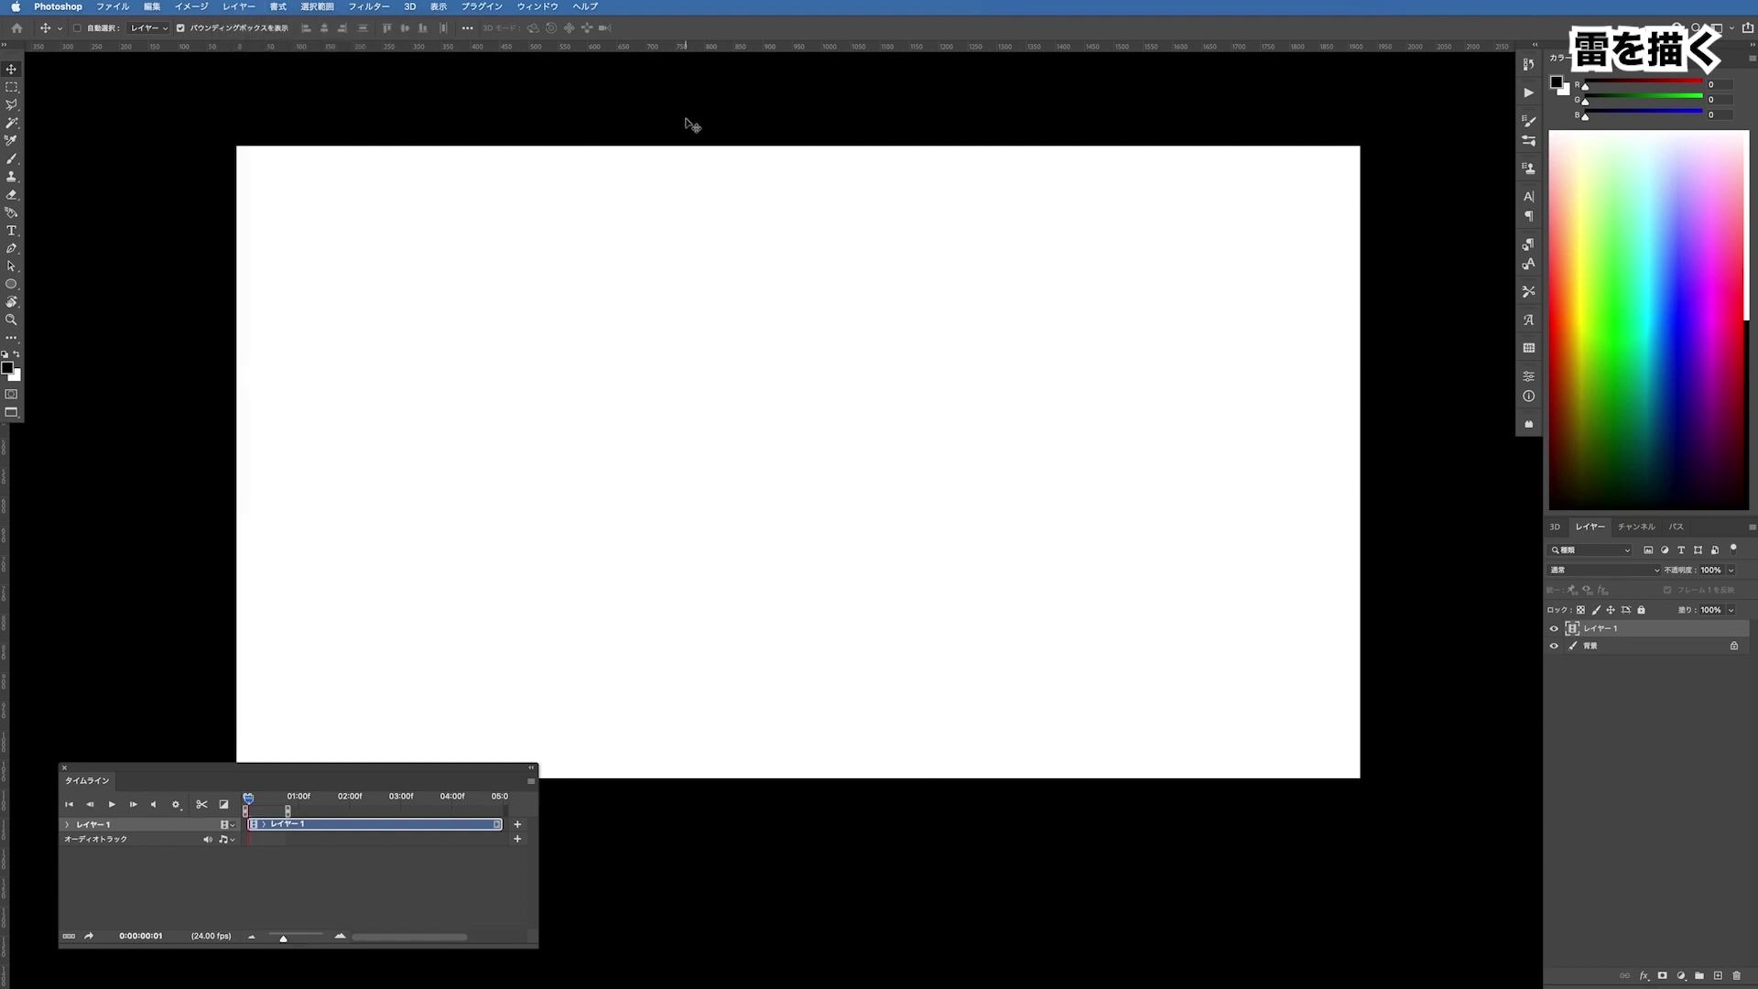
Expand the layer 1 track in the timeline and enlarge the time scale to show its altered video frames
click(263, 824)
click(340, 936)
click(341, 937)
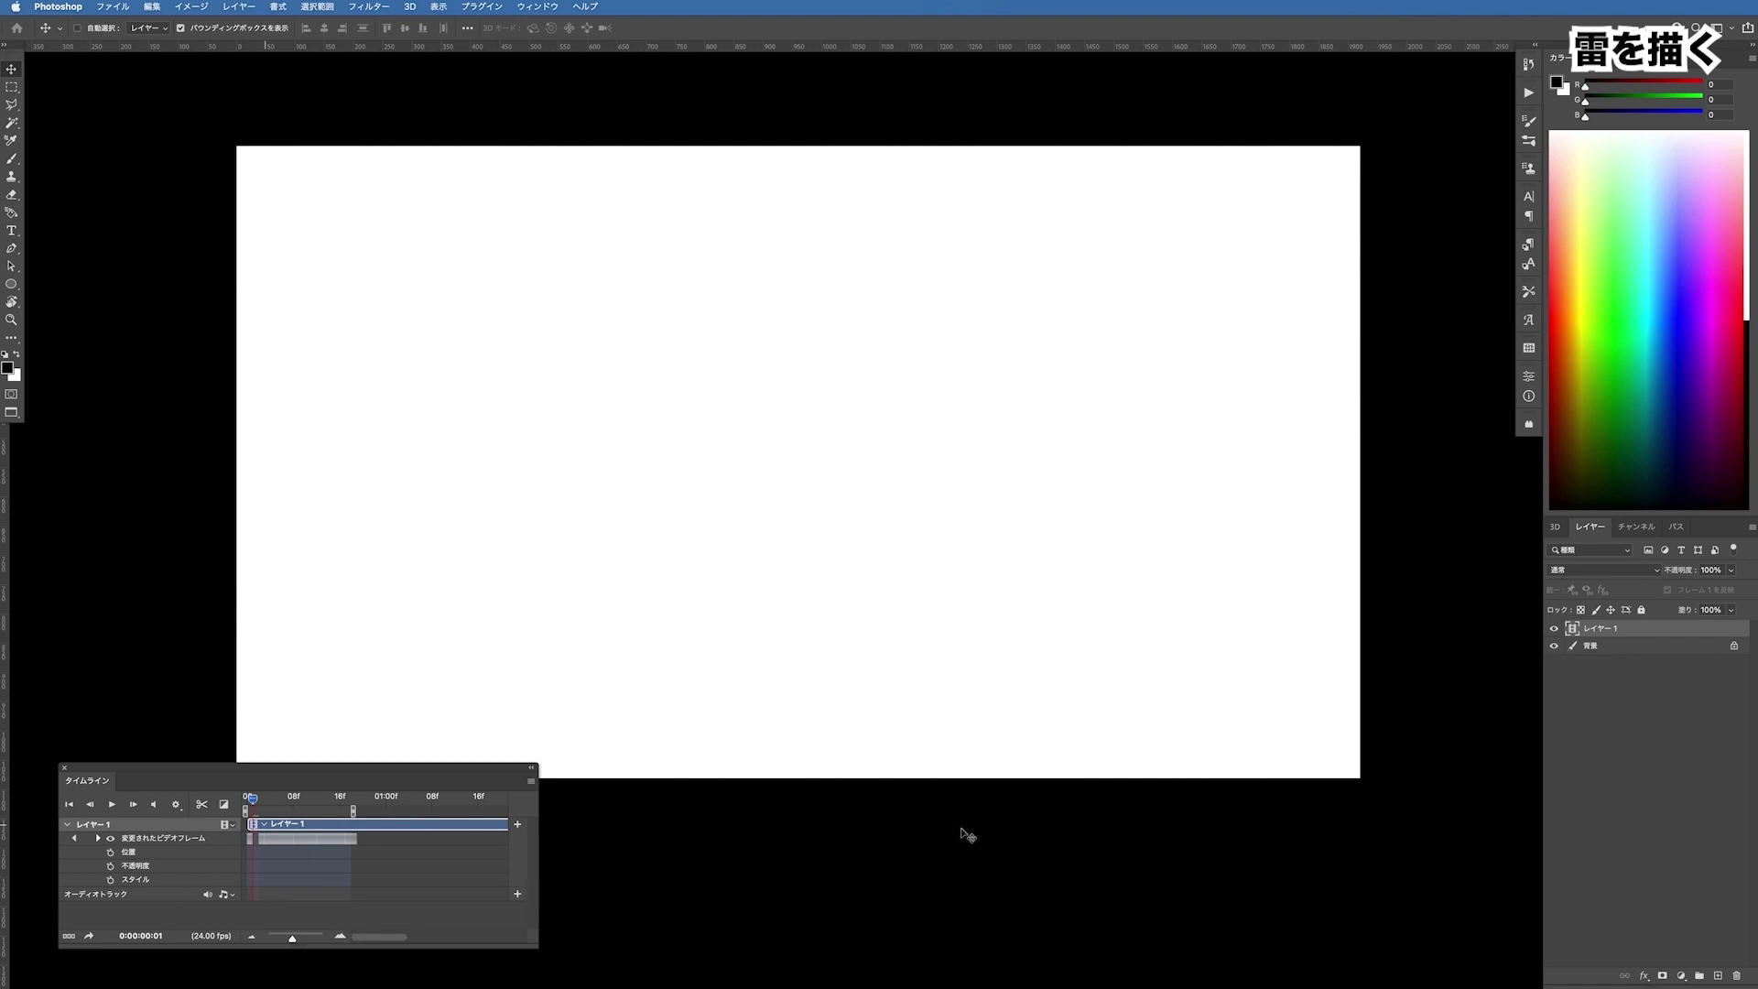
Insert blank video frames at irregular intervals between the bolt drawings, from frame 2 up to frame 11
key(super+Right)
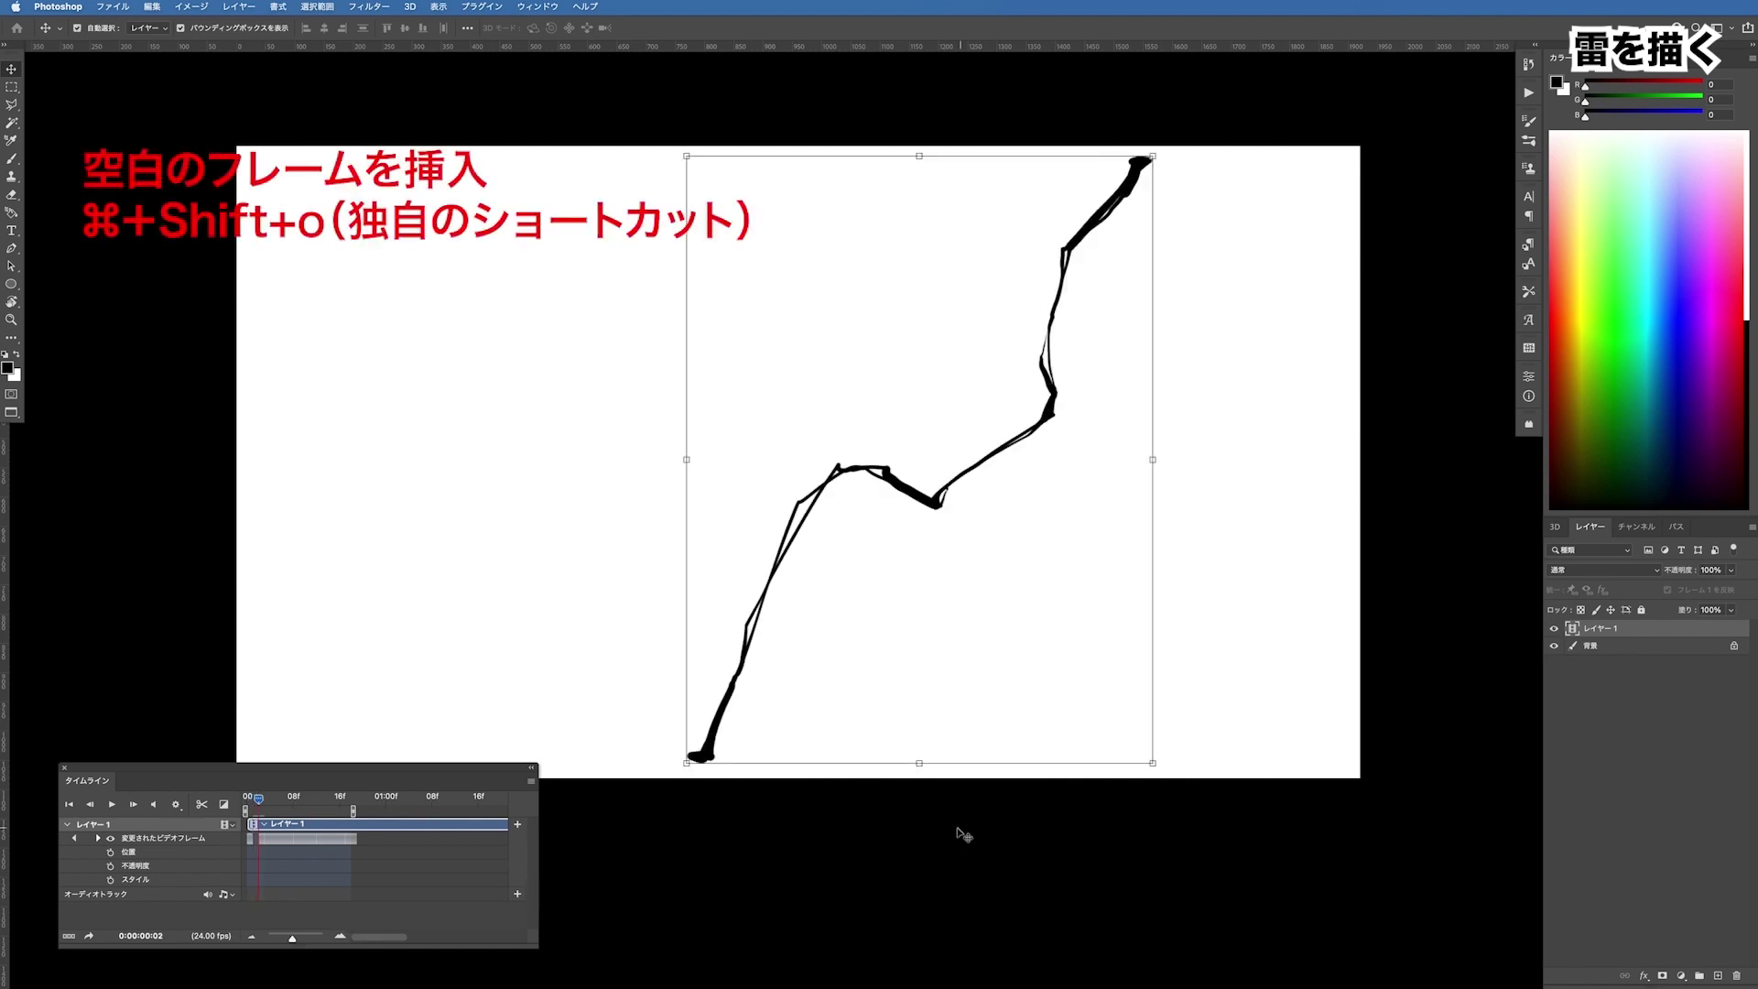
key(super+Right)
key(super+shift+o)
key(super+Right)
key(super+Right)
key(super+Right)
key(super+Right)
key(super+shift+o)
key(super+Right)
key(super+Right)
key(Right)
key(Right)
key(Right)
key(Right)
key(Right)
key(Right)
key(Right)
key(Right)
key(Right)
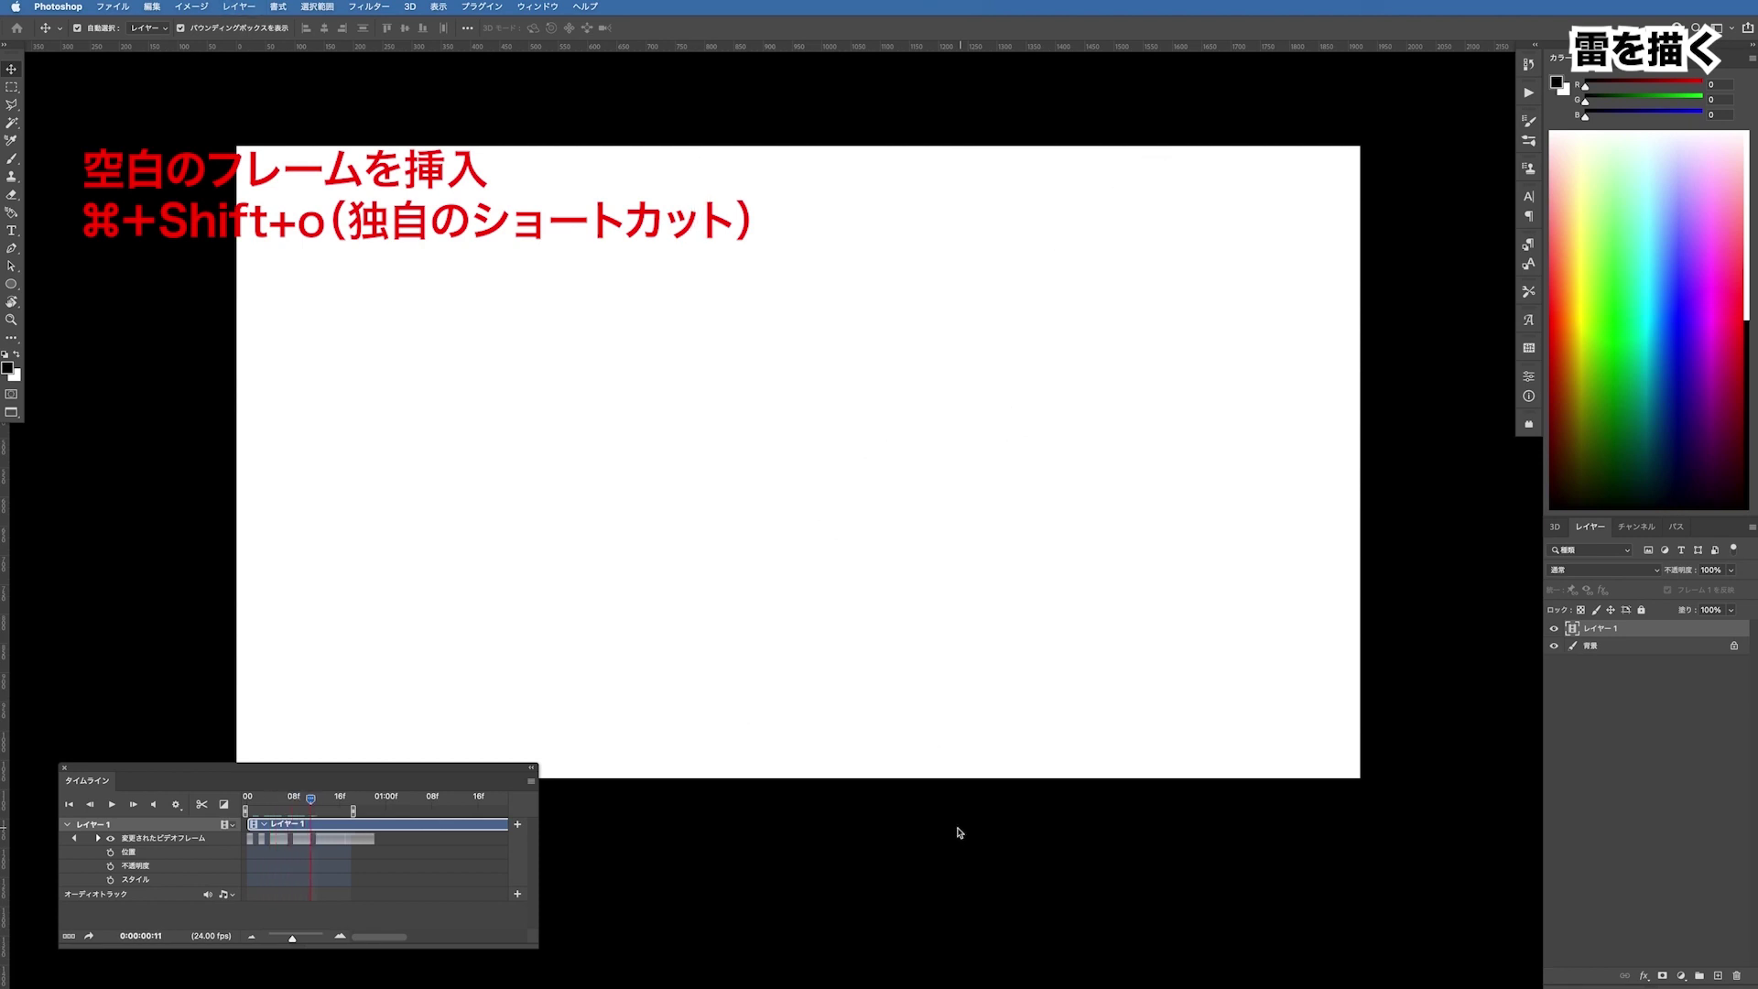
Continue inserting blank video frames between the bolt drawings, up to and including frame 17
key(super+apostrophe)
key(super+Right)
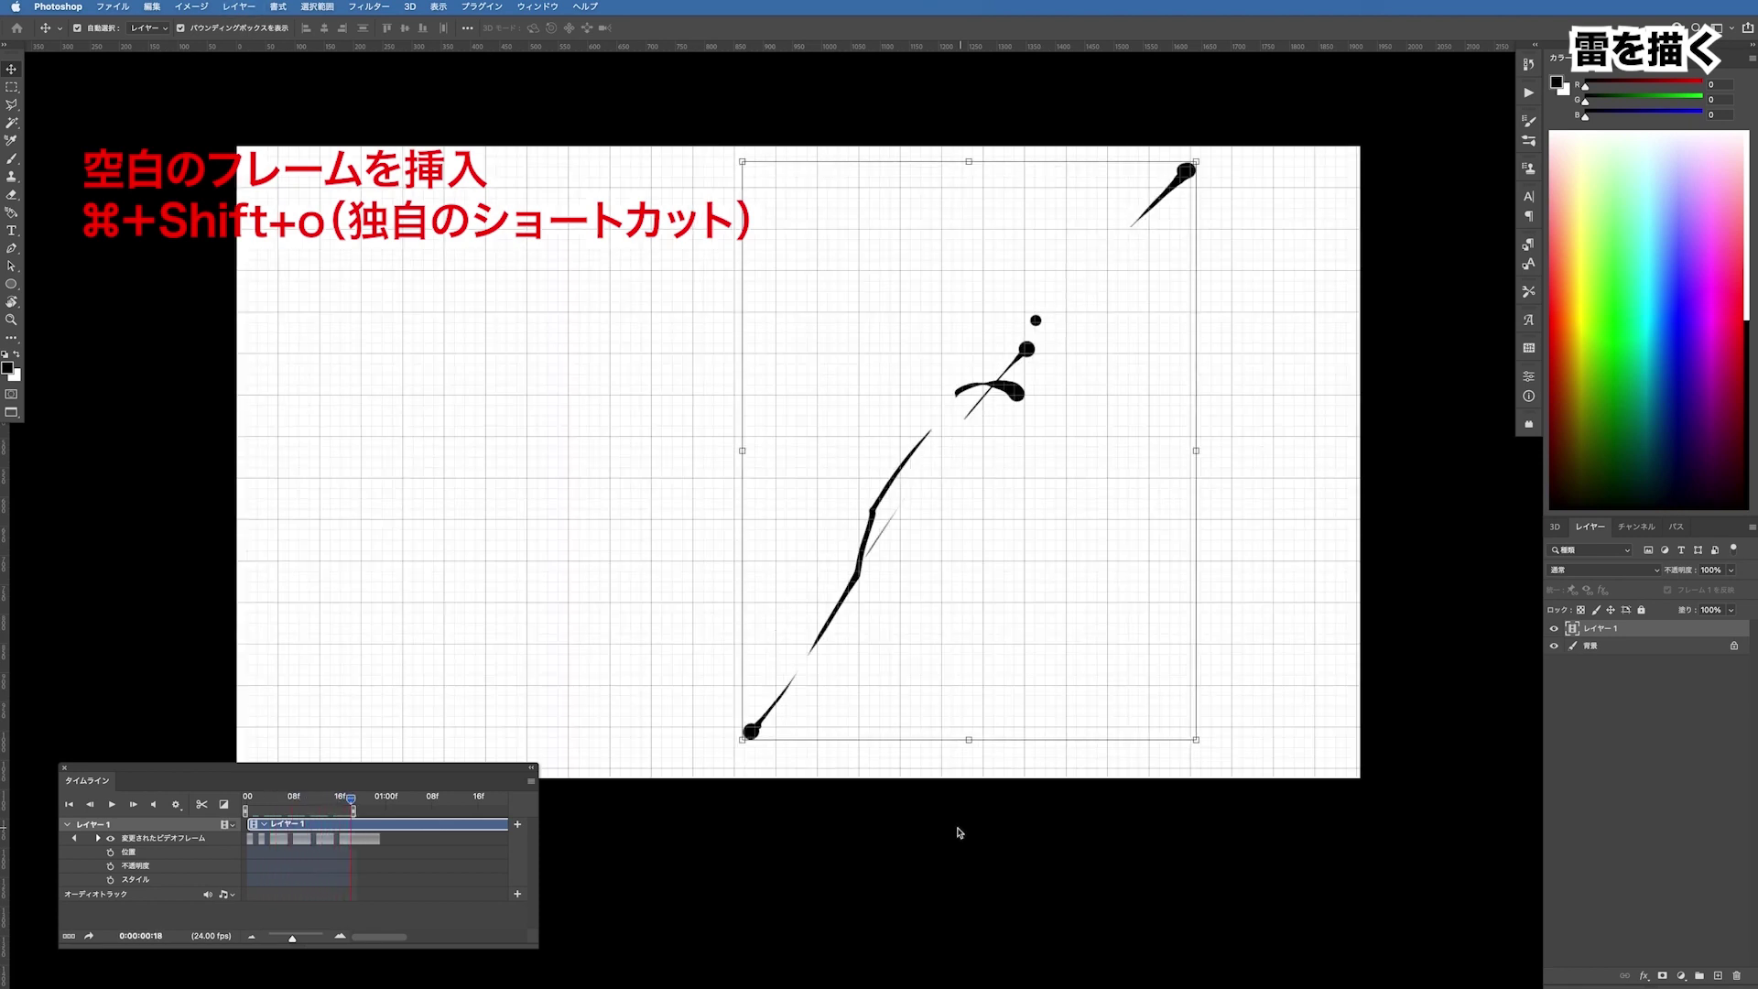
key(super+apostrophe)
key(super+Right)
key(super+Left)
key(super+Left)
key(super+Left)
key(Right)
key(super+shift+o)
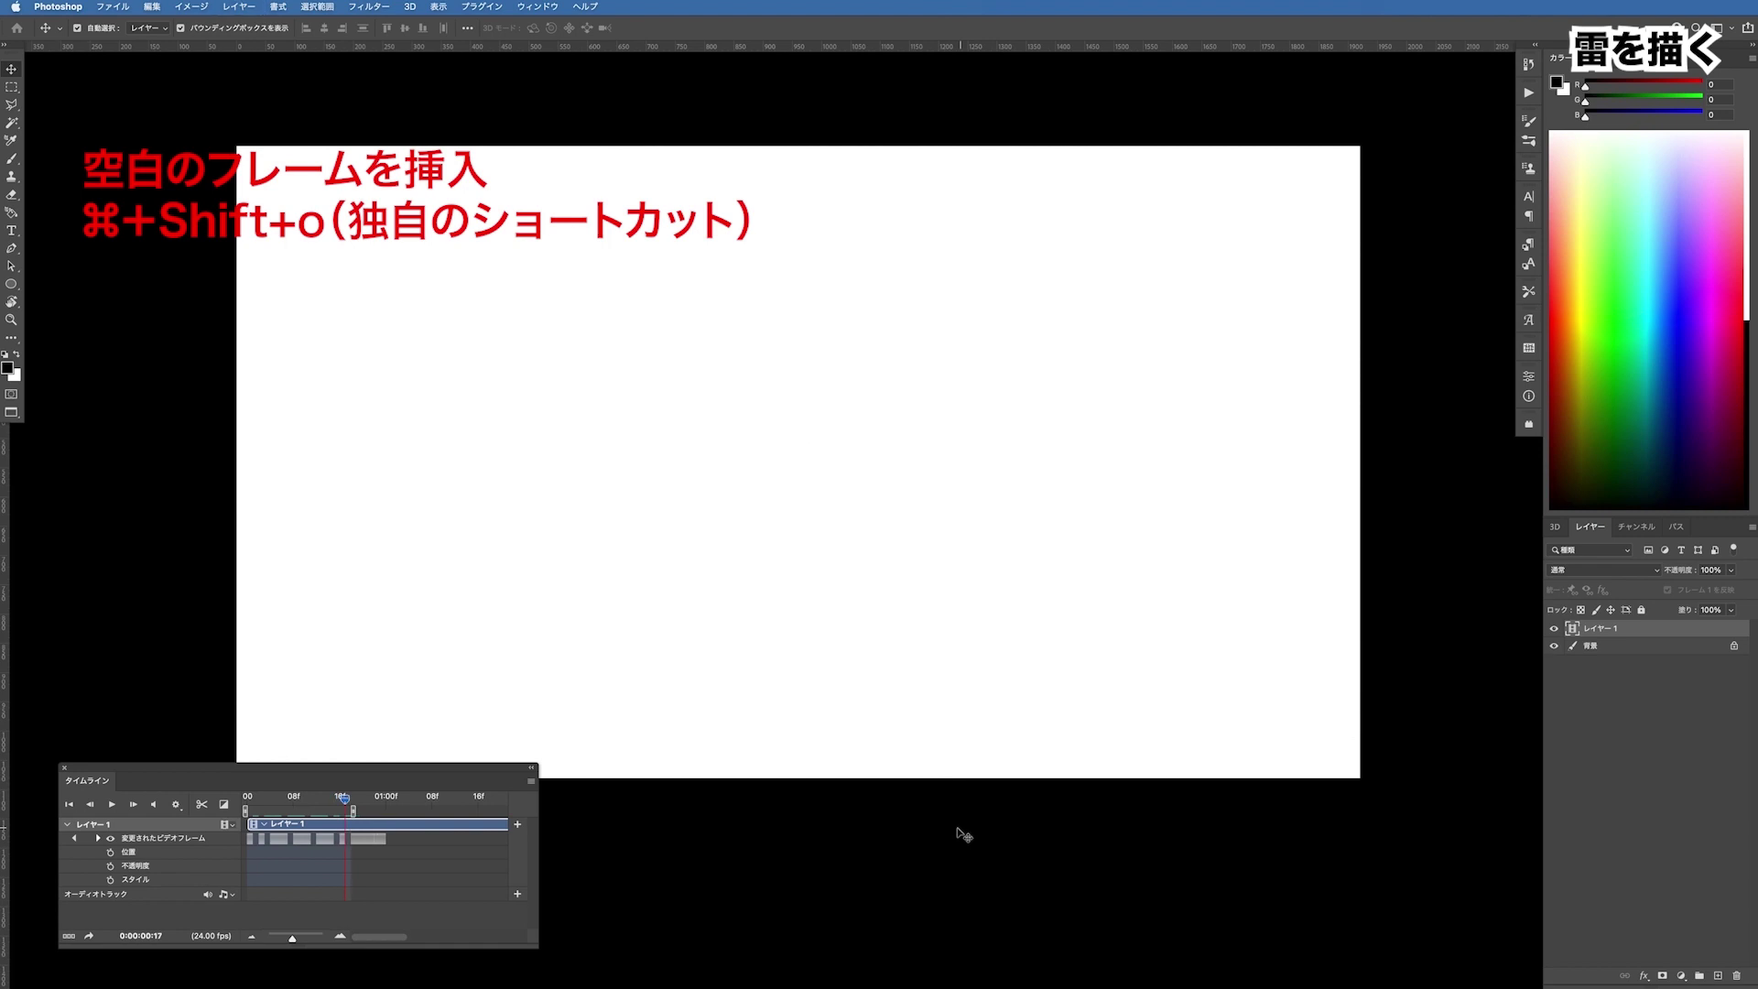
Insert blank video frames among the remaining bolt drawings after frame 17, with a longer gap before the last drawing
key(Right)
key(Right)
key(Right)
key(super+shift+o)
Check the final frames and extend the end of the work area past the last bolt drawing
key(Right)
key(Right)
key(Right)
key(Right)
key(super+shift+o)
key(super+shift+o)
key(Right)
key(Right)
key(Left)
key(Right)
key(Left)
key(Left)
drag(353, 811, 422, 813)
Deselect the layer, play the flickering animation from the start and scrub through the frames to frame 16
click(1662, 764)
drag(1241, 643, 1228, 629)
key(space)
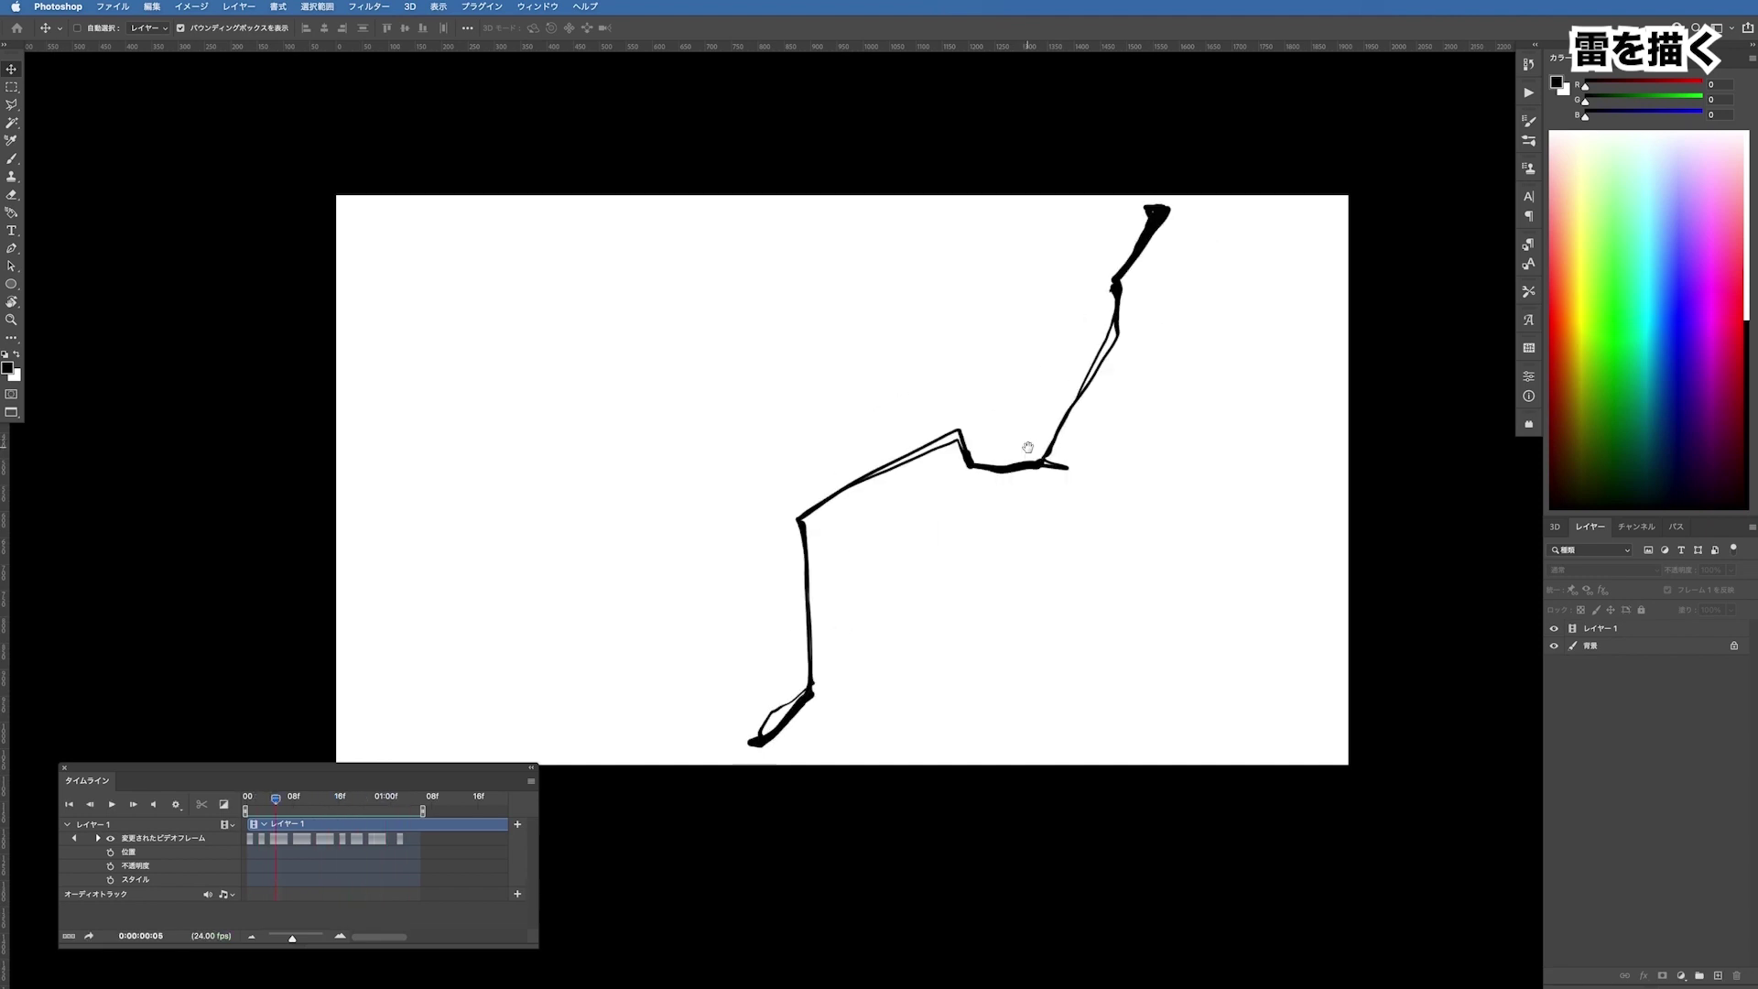
key(space)
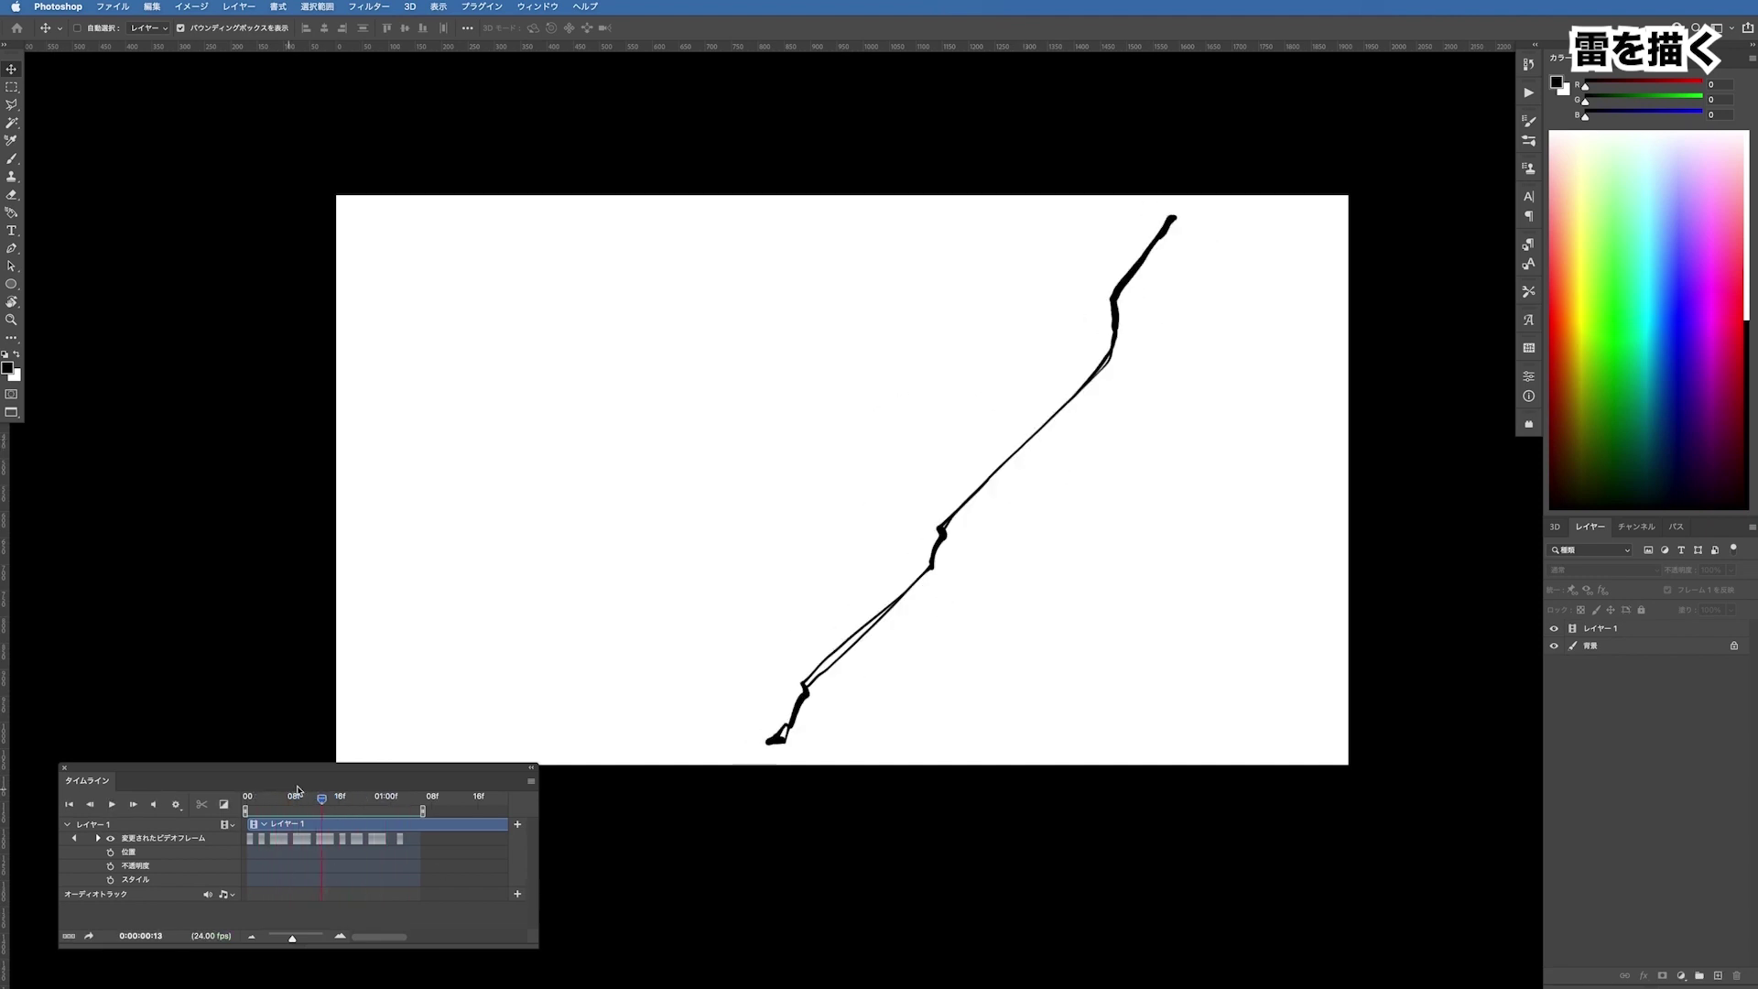
drag(320, 799, 229, 800)
key(space)
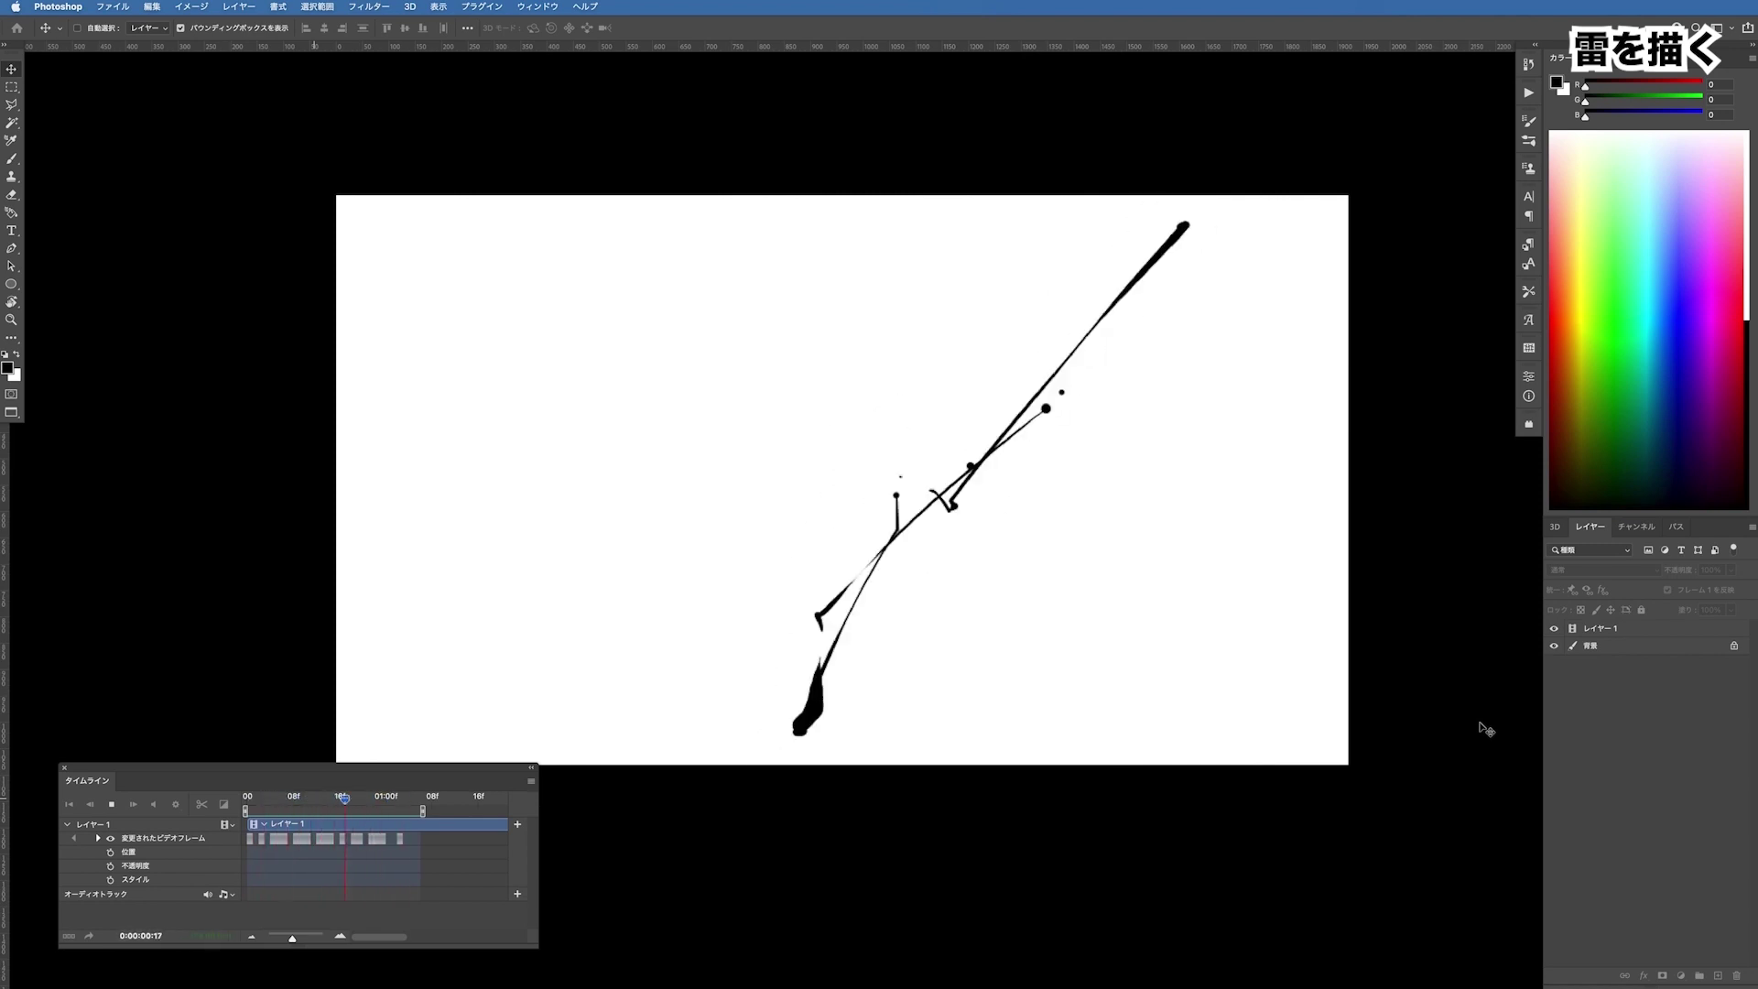
click(316, 803)
mouse_move(315, 804)
mouse_down()
mouse_move(357, 801)
mouse_move(340, 799)
mouse_up()
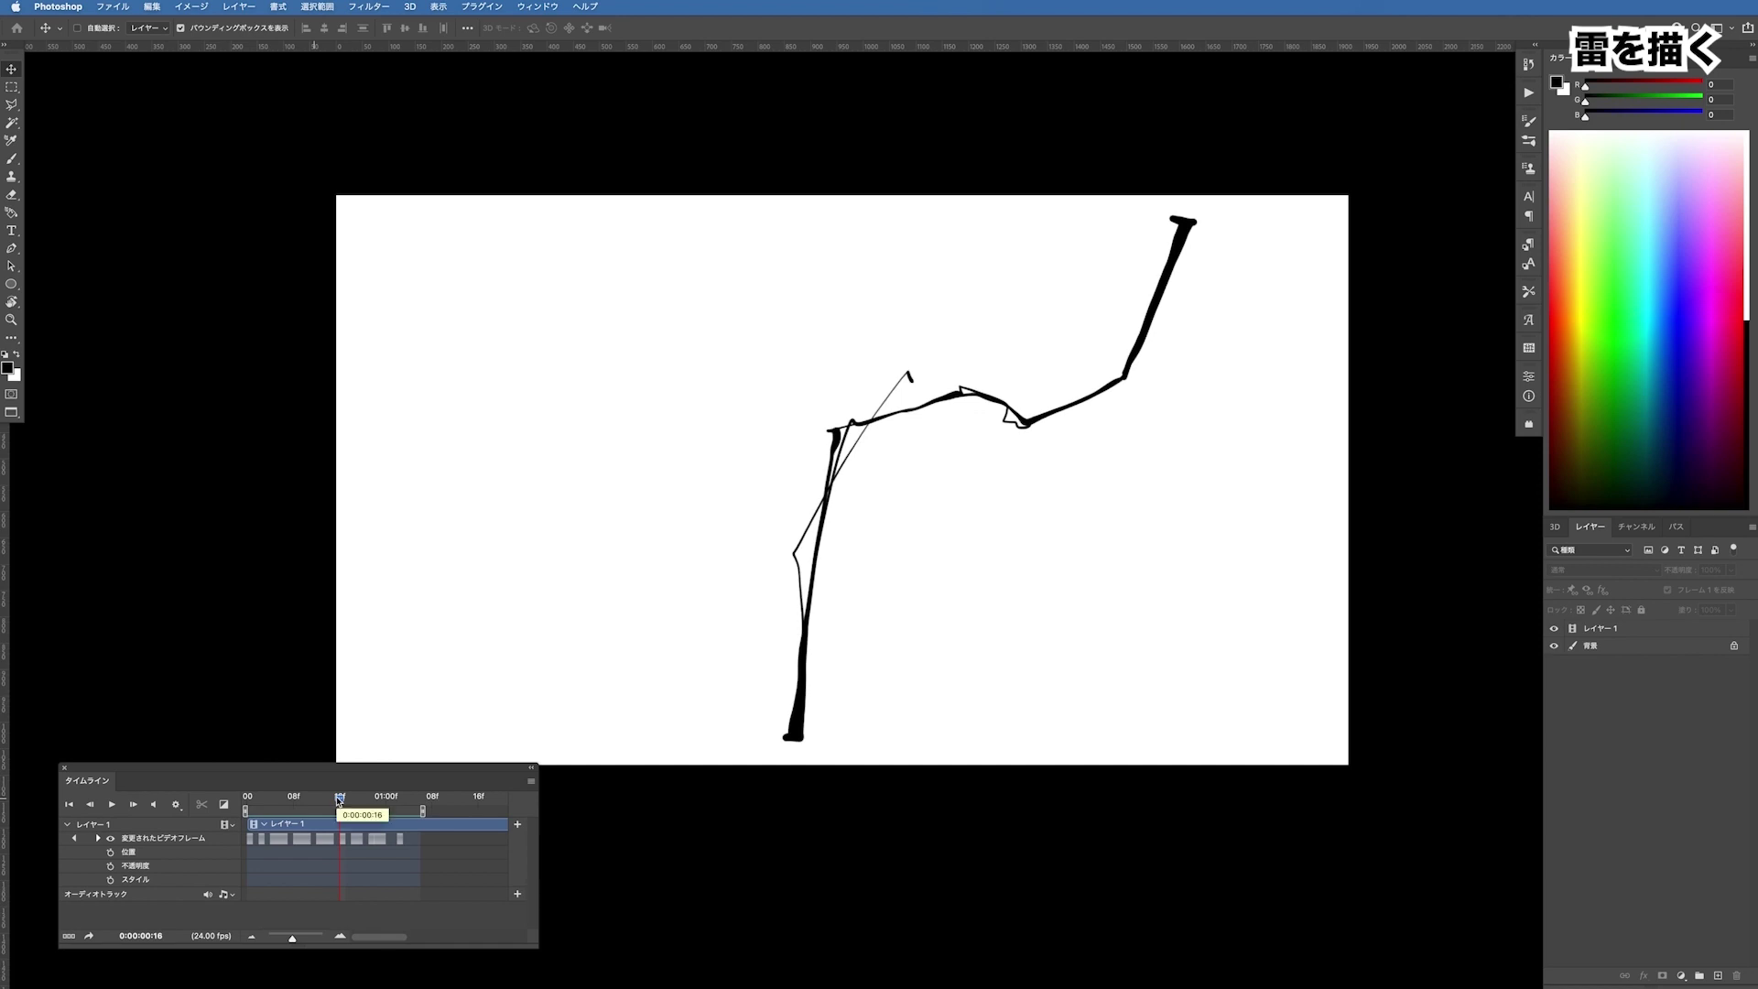
Select the レイヤー 1 video layer and insert blank video frames around frame 16 between the bolt drawings
click(239, 7)
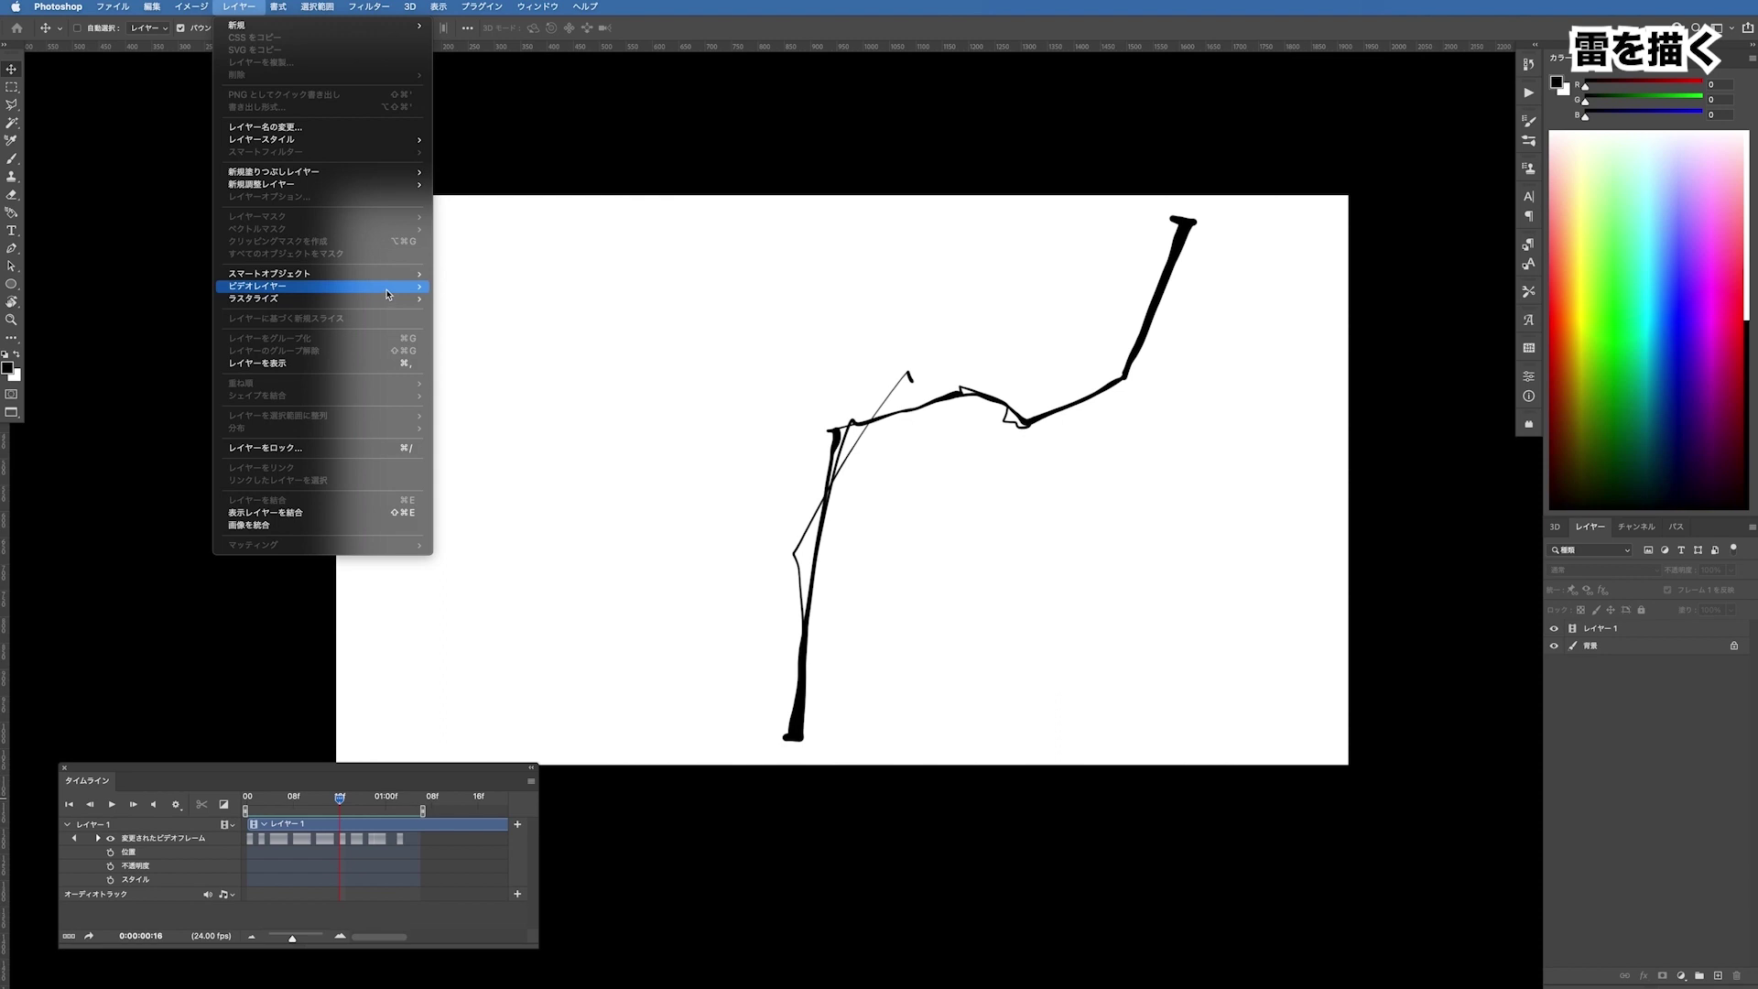
mouse_move(393, 290)
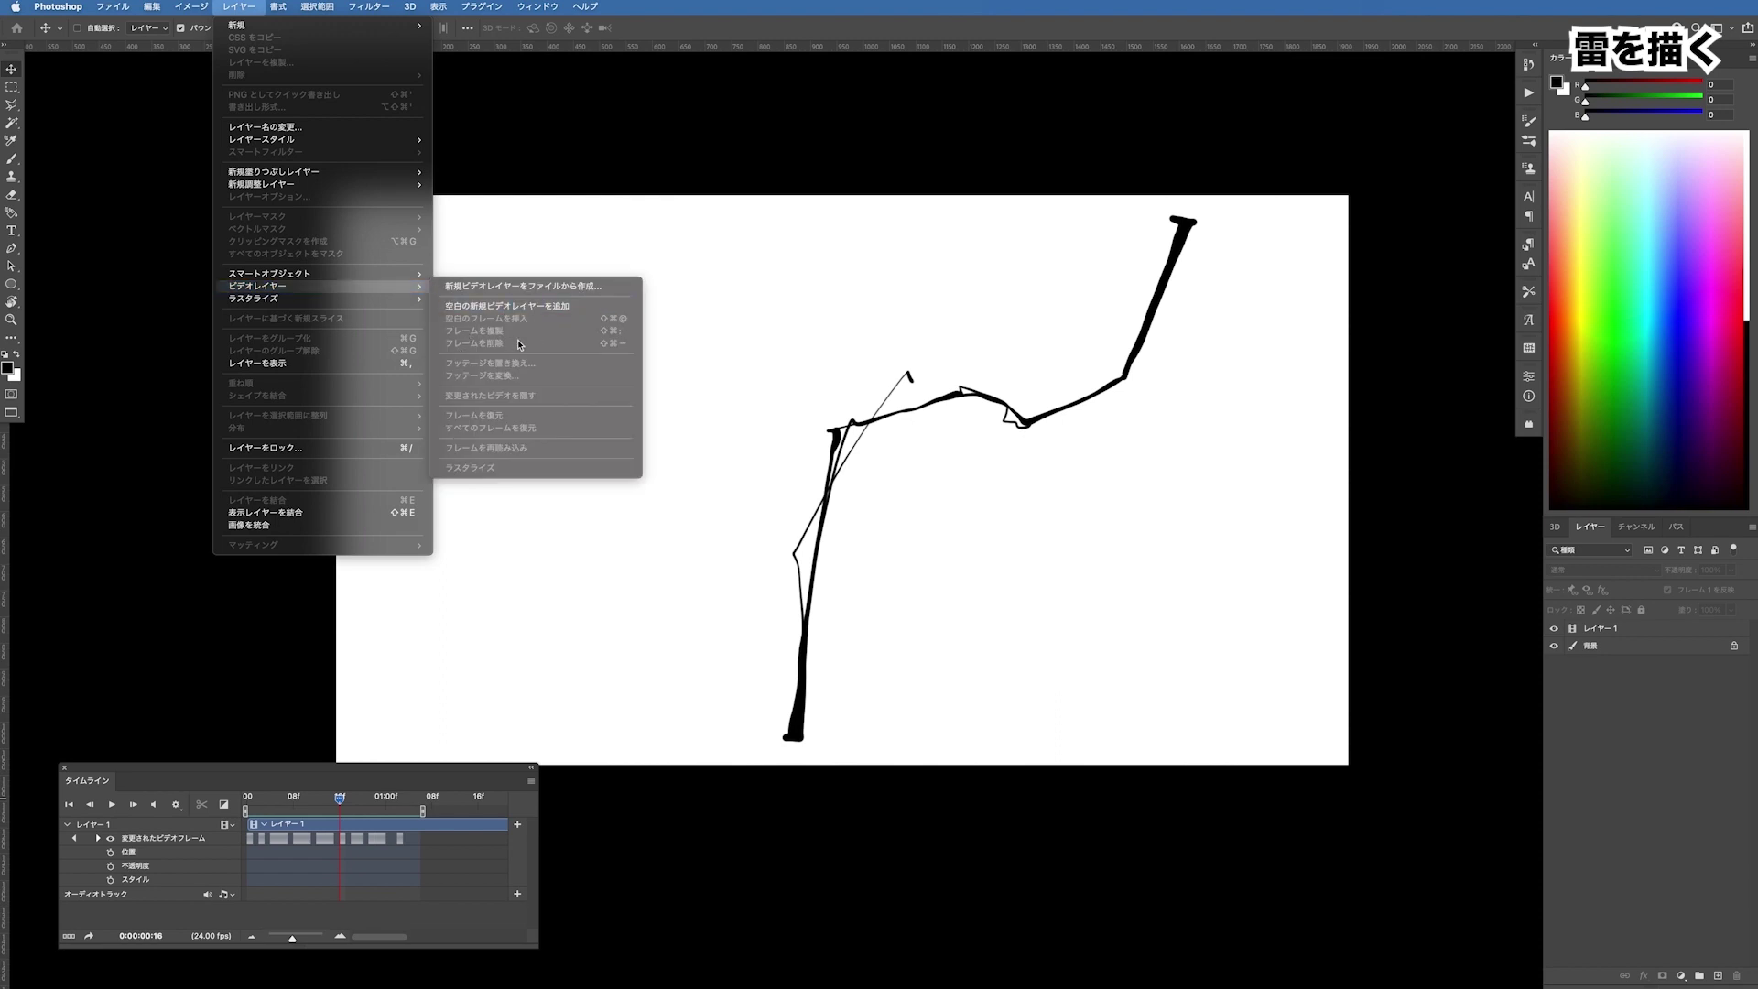
click(473, 245)
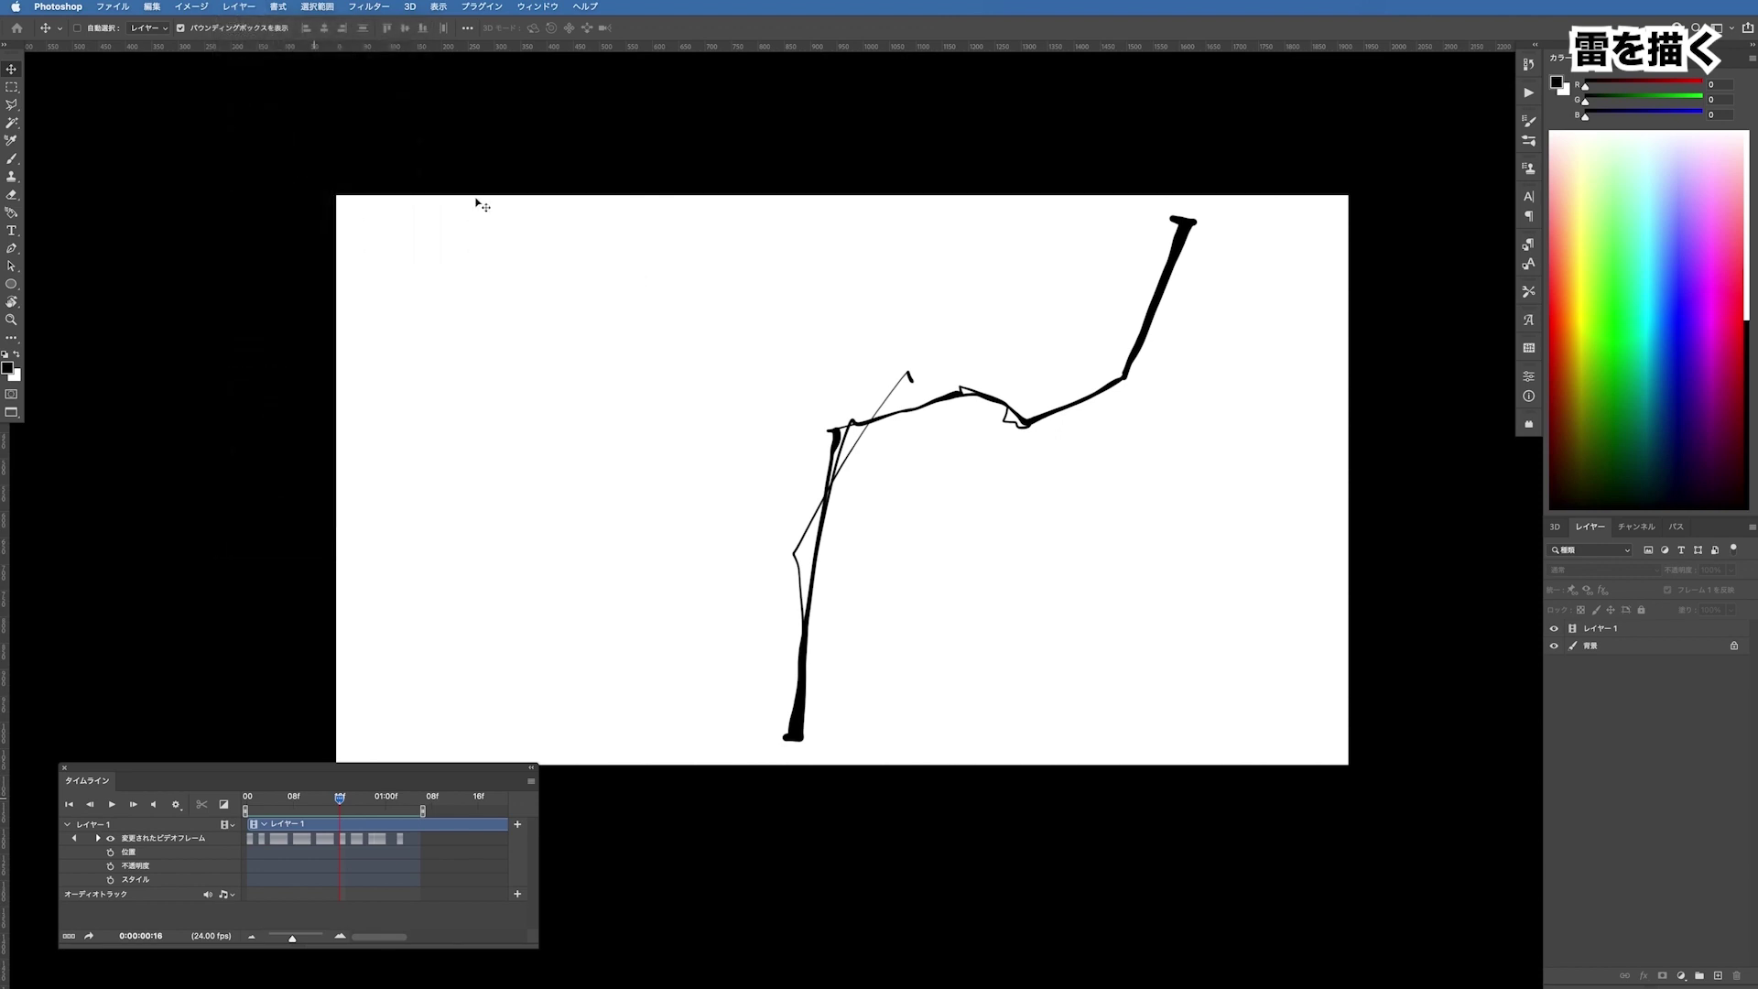
click(1652, 630)
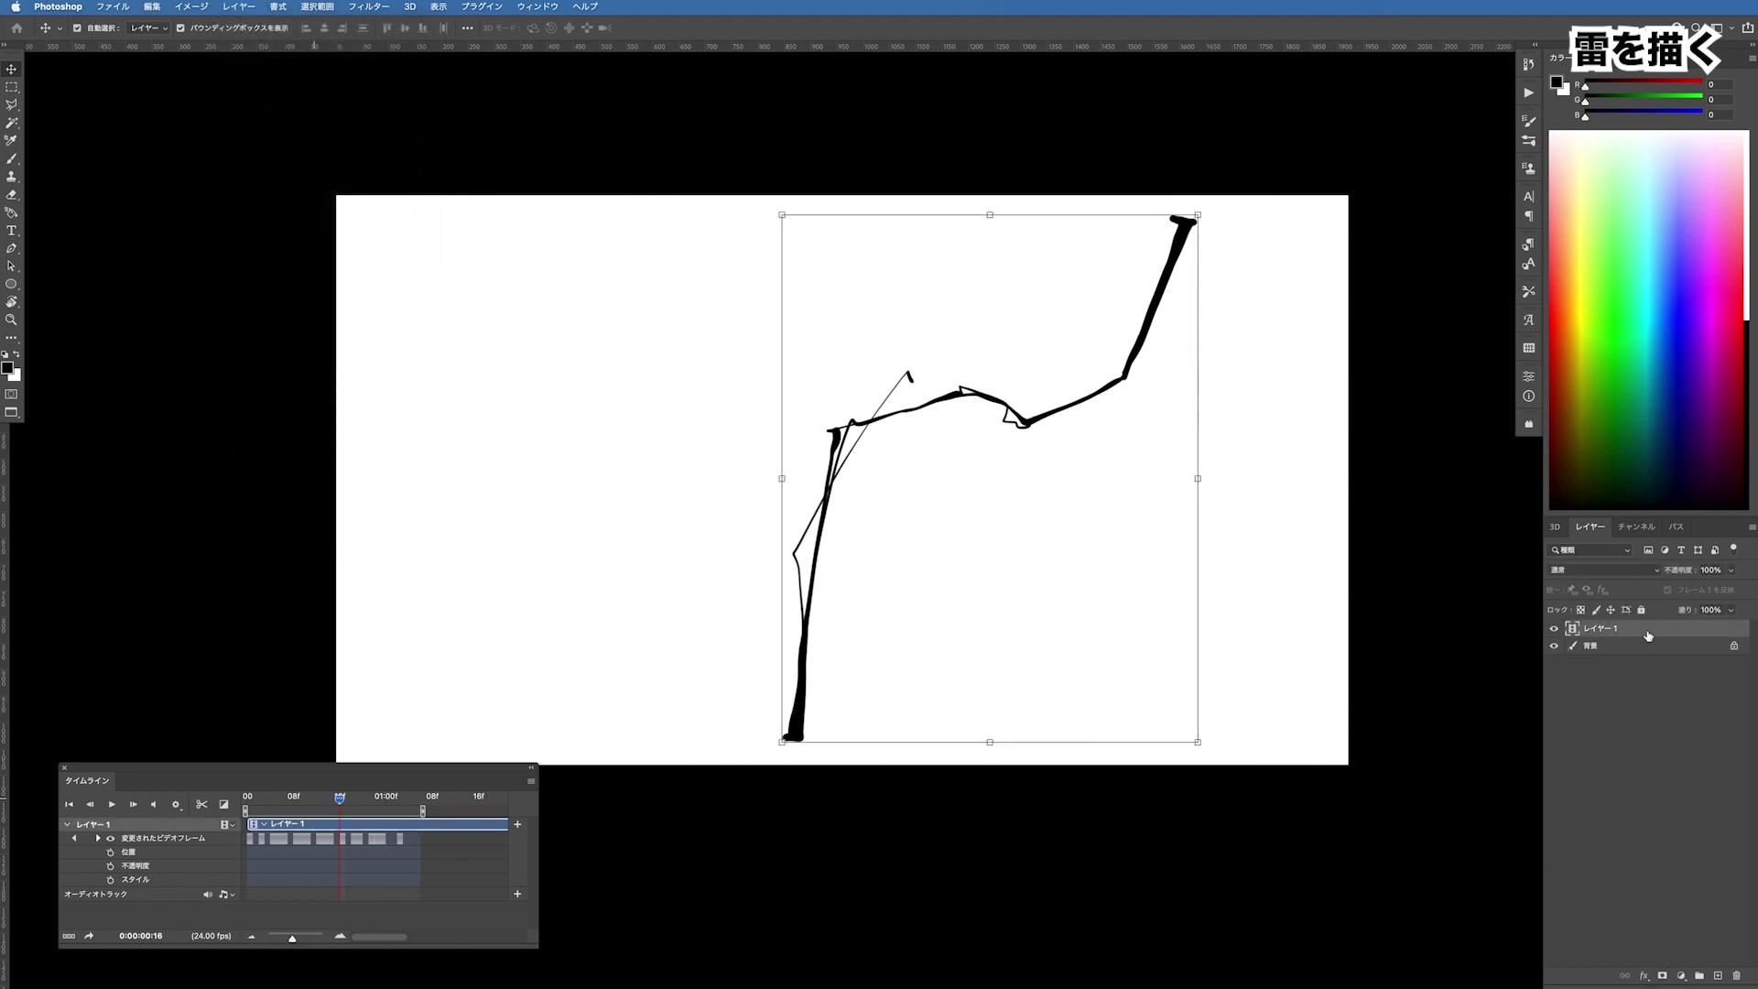
key(F6)
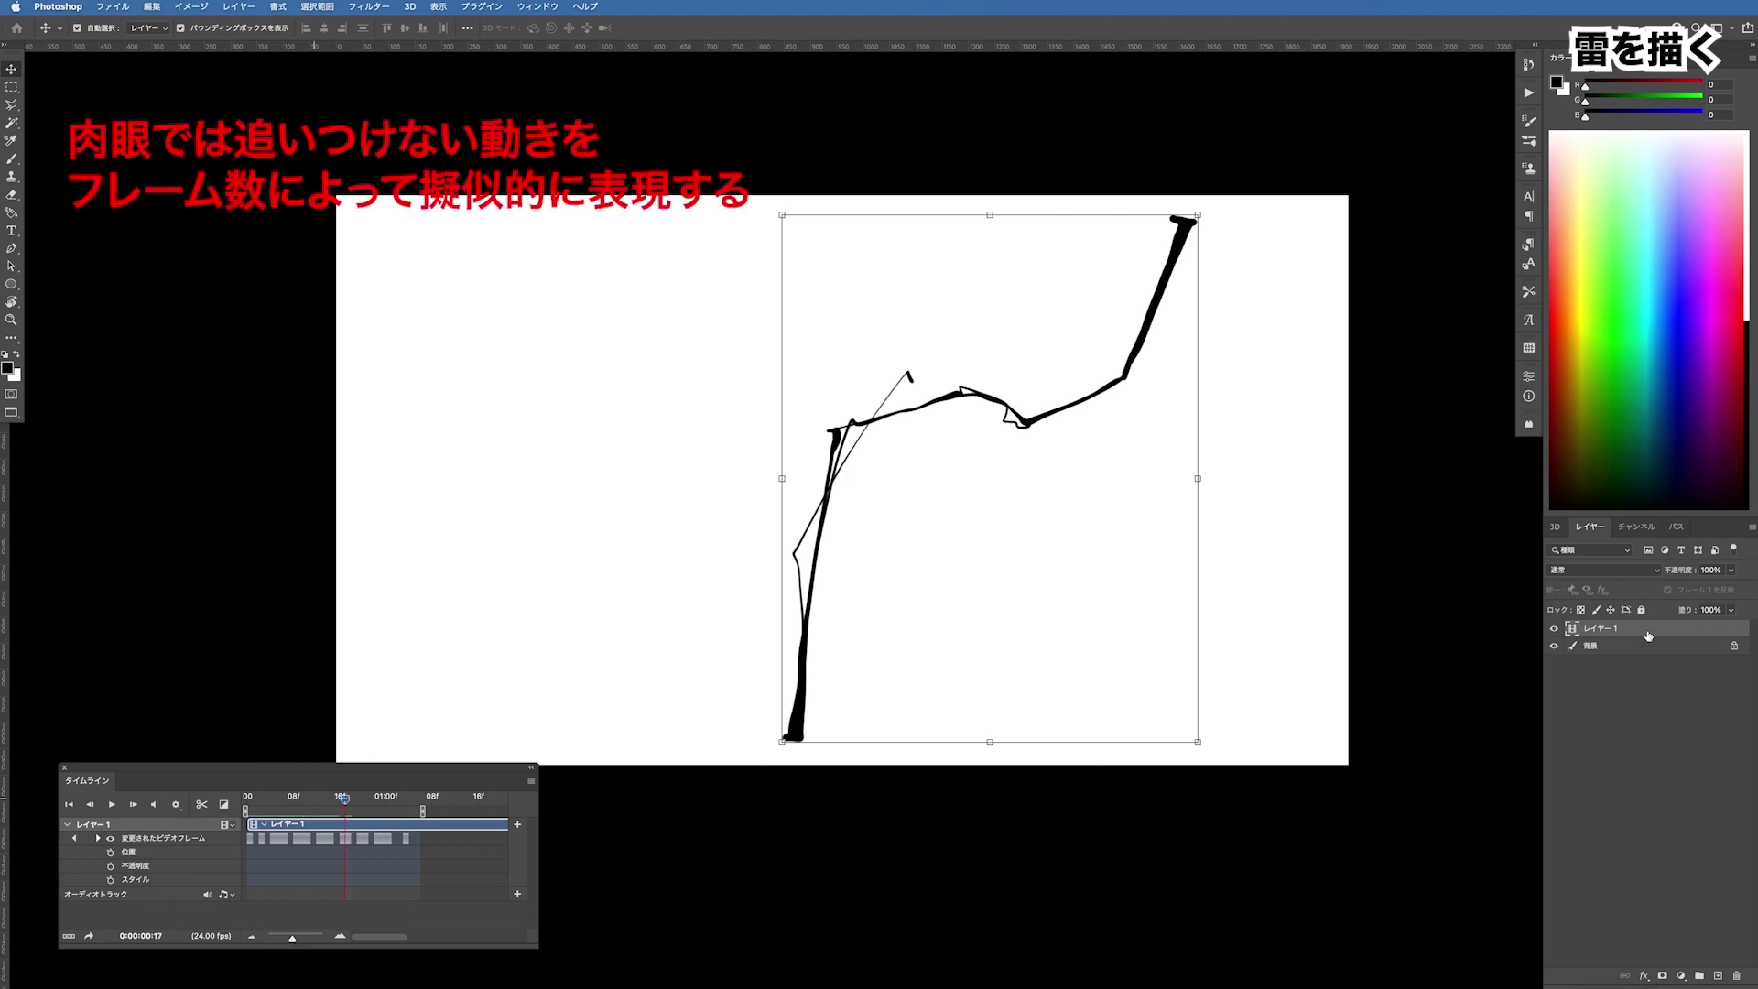
key(Left)
key(Left)
key(Left)
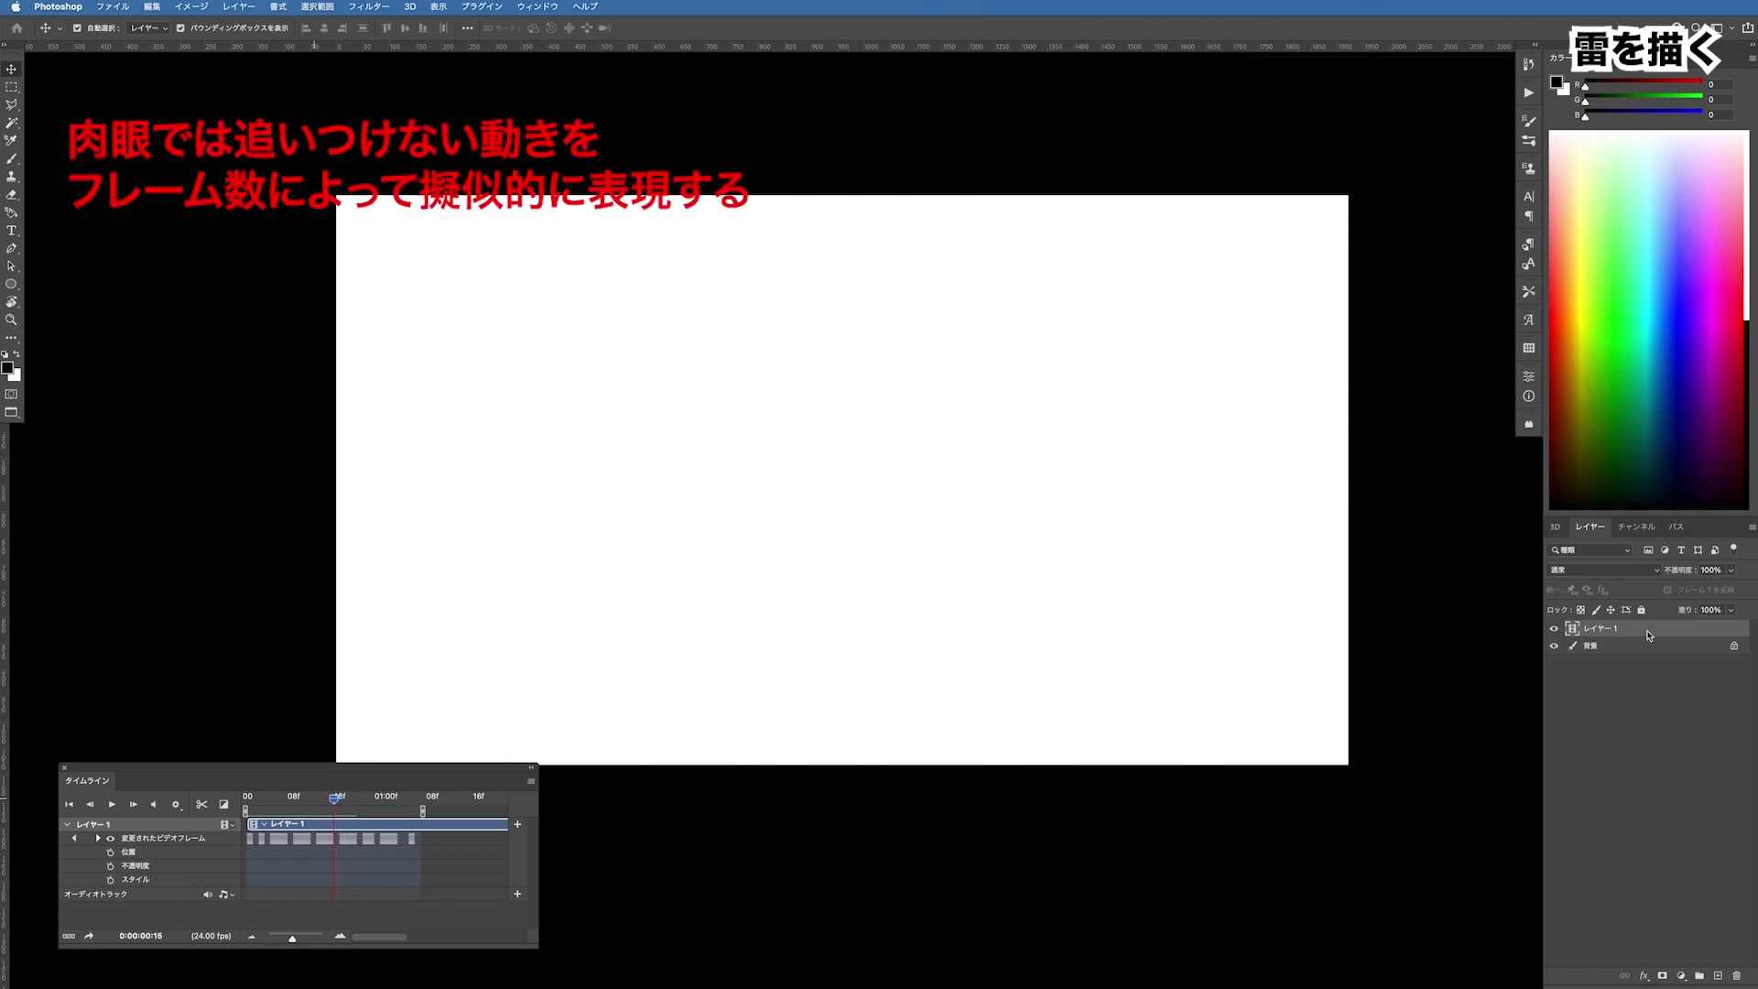
Step forward through the frames after frame 16 and play the animation to check the flicker timing
key(Right)
key(Right)
key(Right)
key(Right)
key(Right)
key(space)
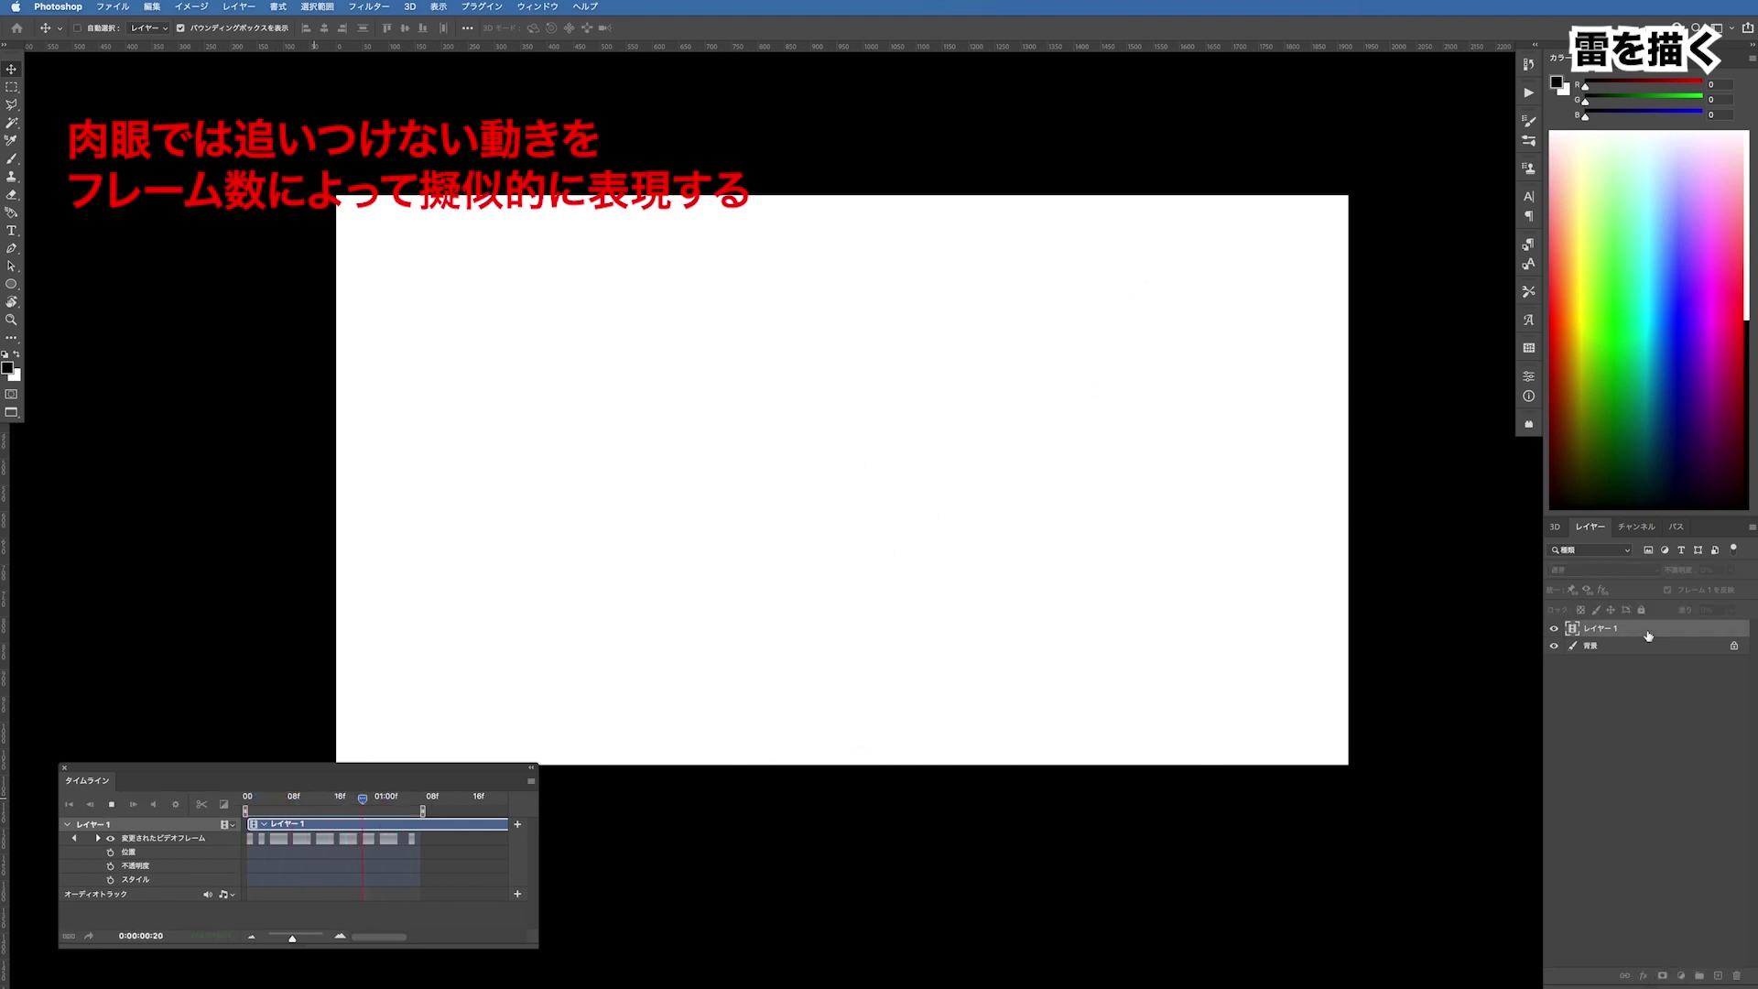
key(space)
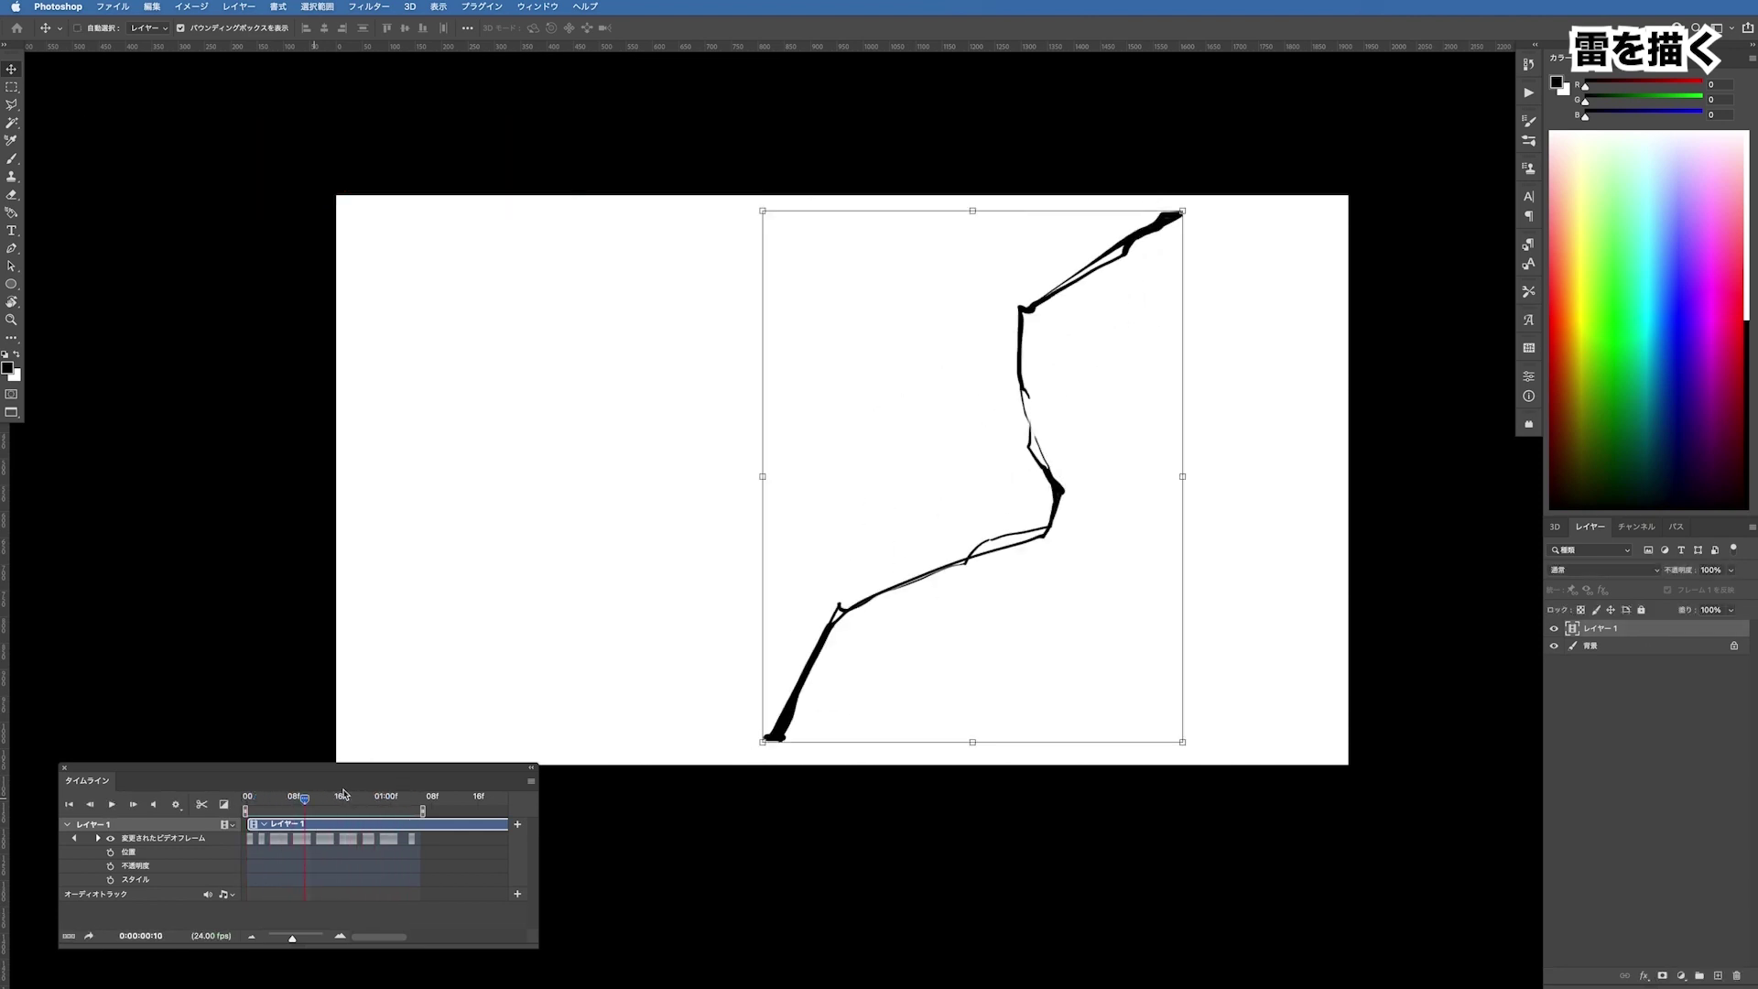
Insert more blank frames between frames 16 and 20, extend the work area's end to about 01:08f and play the animation
click(356, 798)
key(Right)
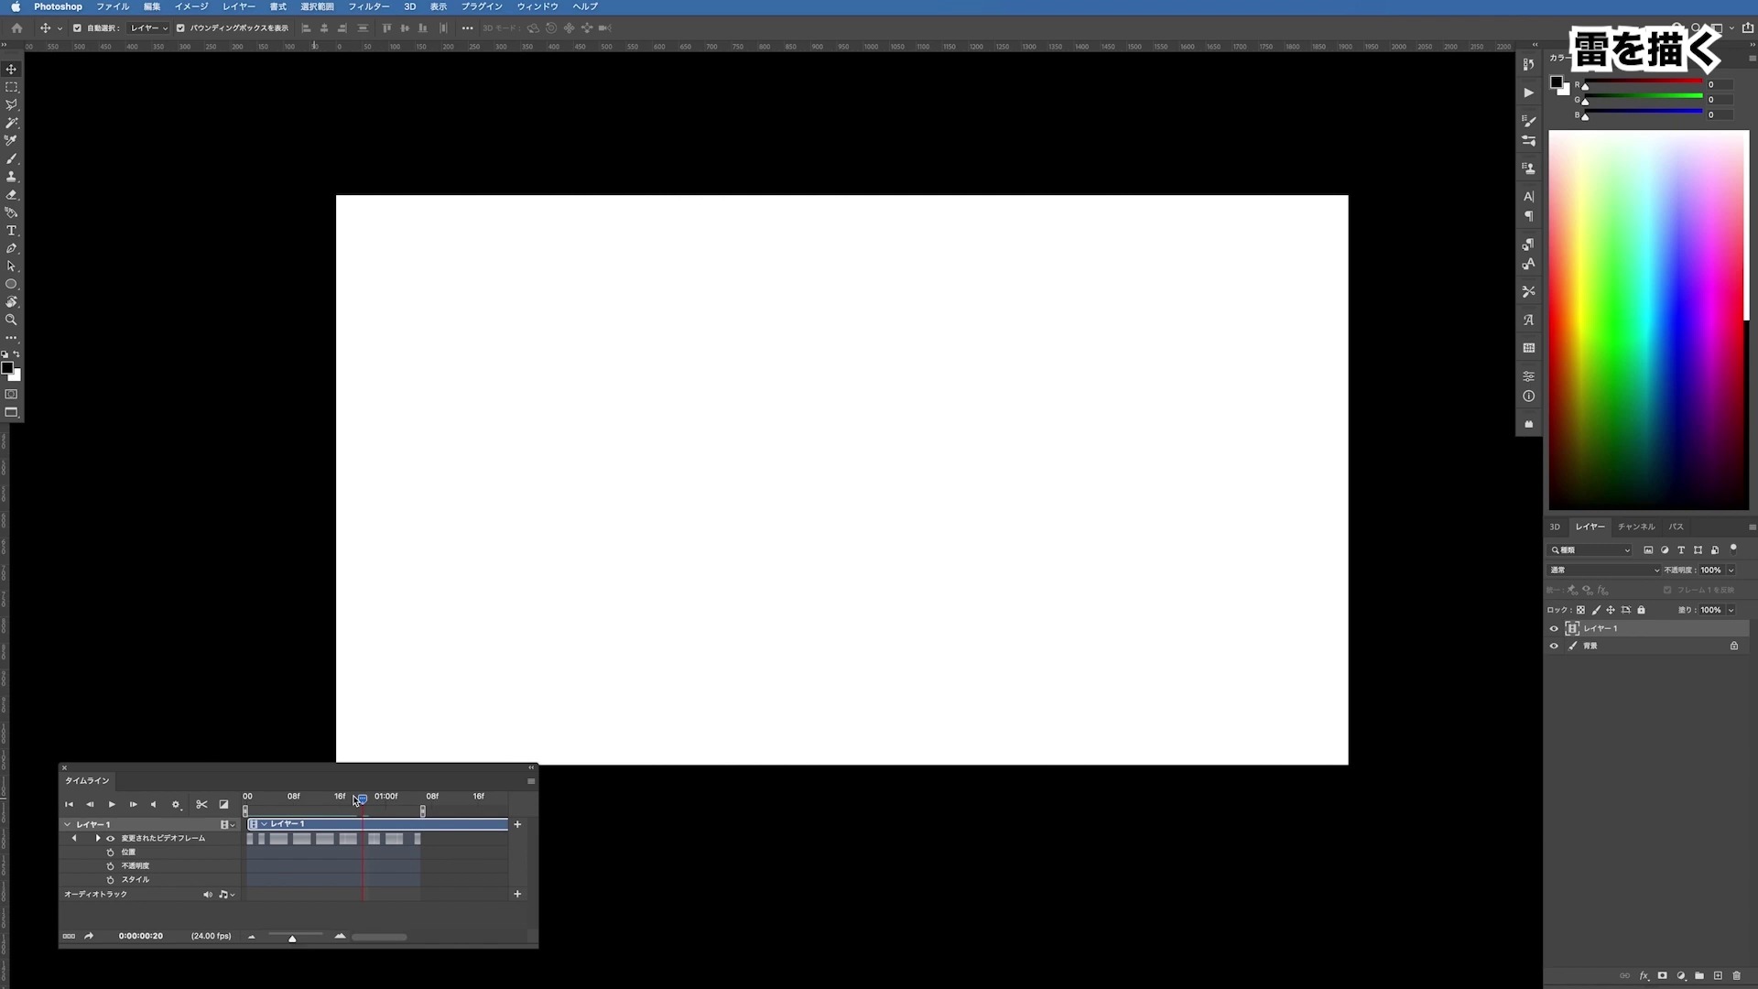
key(Left)
key(Left)
key(Left)
key(Left)
drag(424, 810, 434, 810)
key(space)
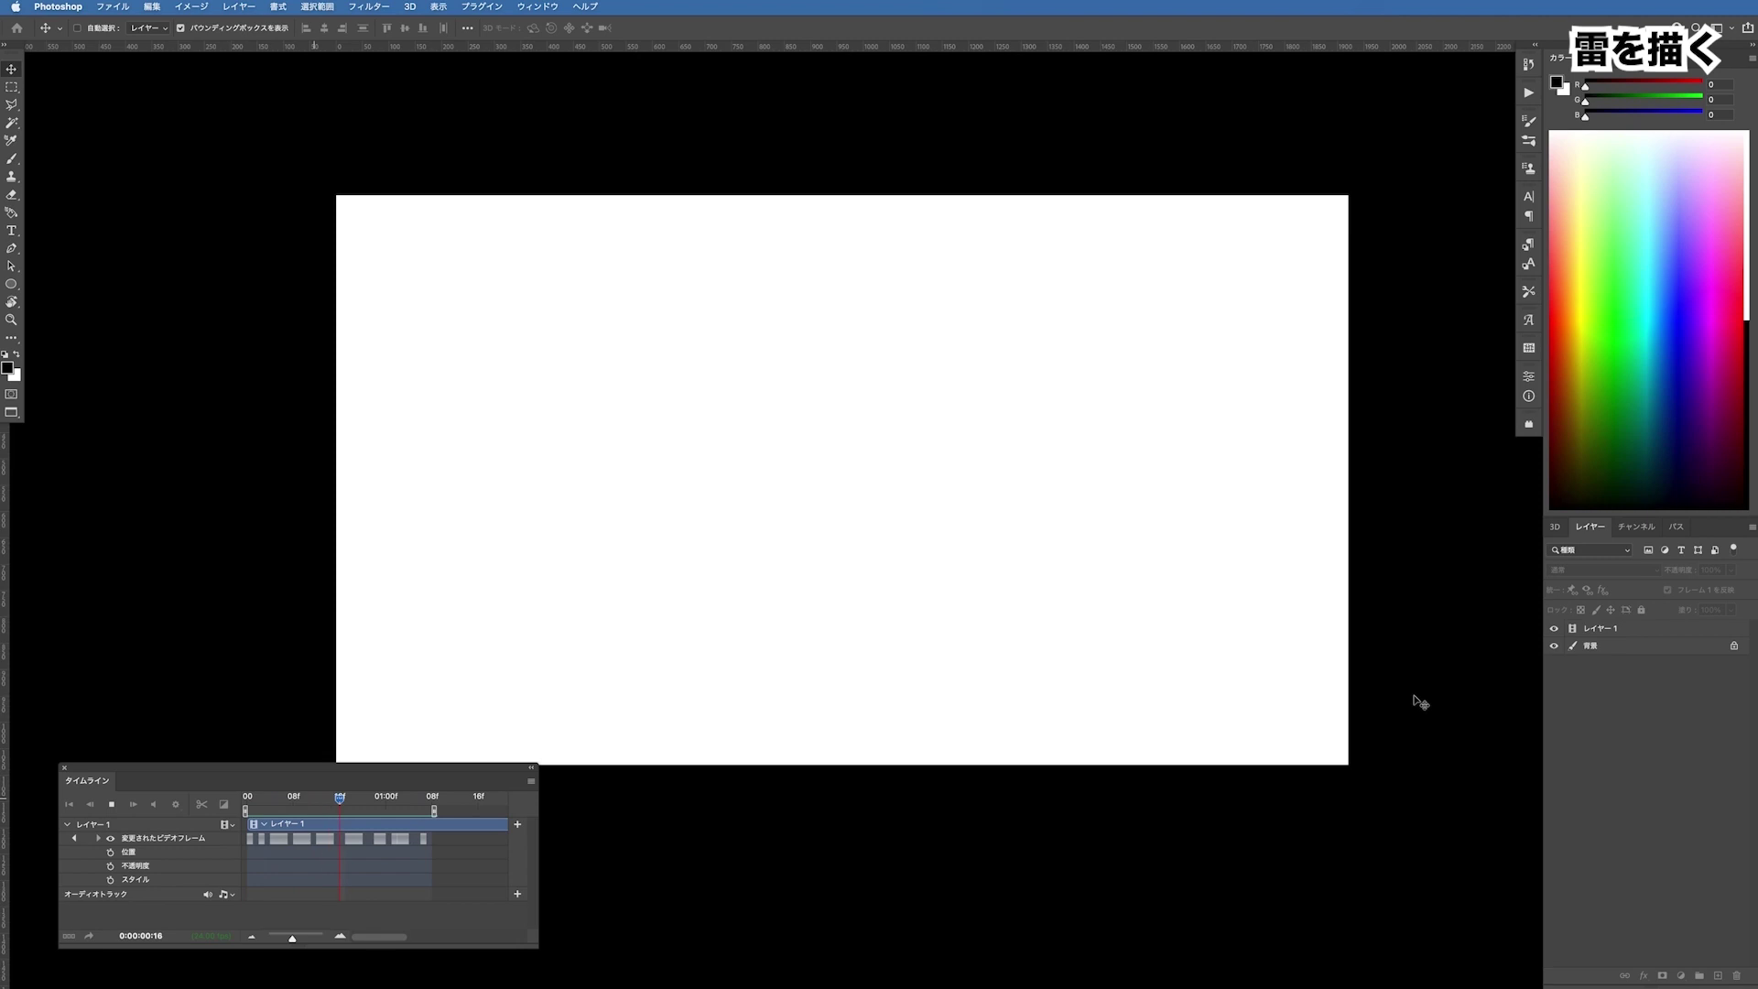
Remove the extra blank frames from frame 15 onward on the レイヤー 1 video layer and replay the animation
click(328, 800)
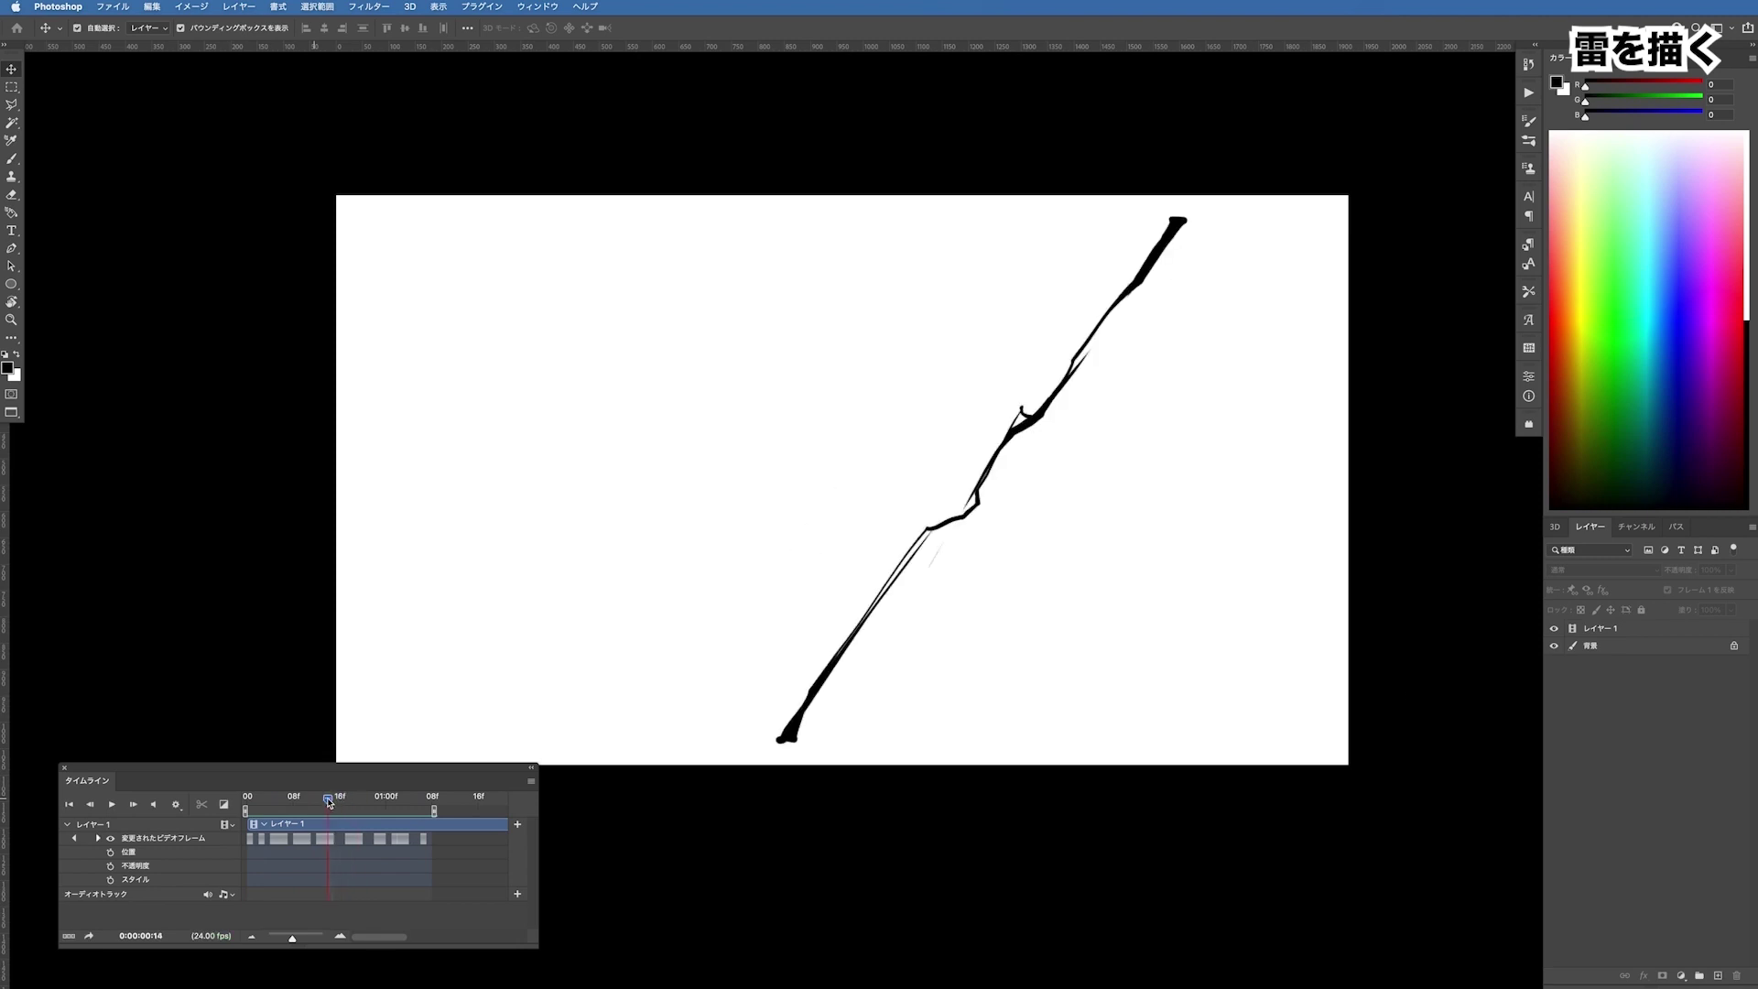
drag(327, 801, 332, 801)
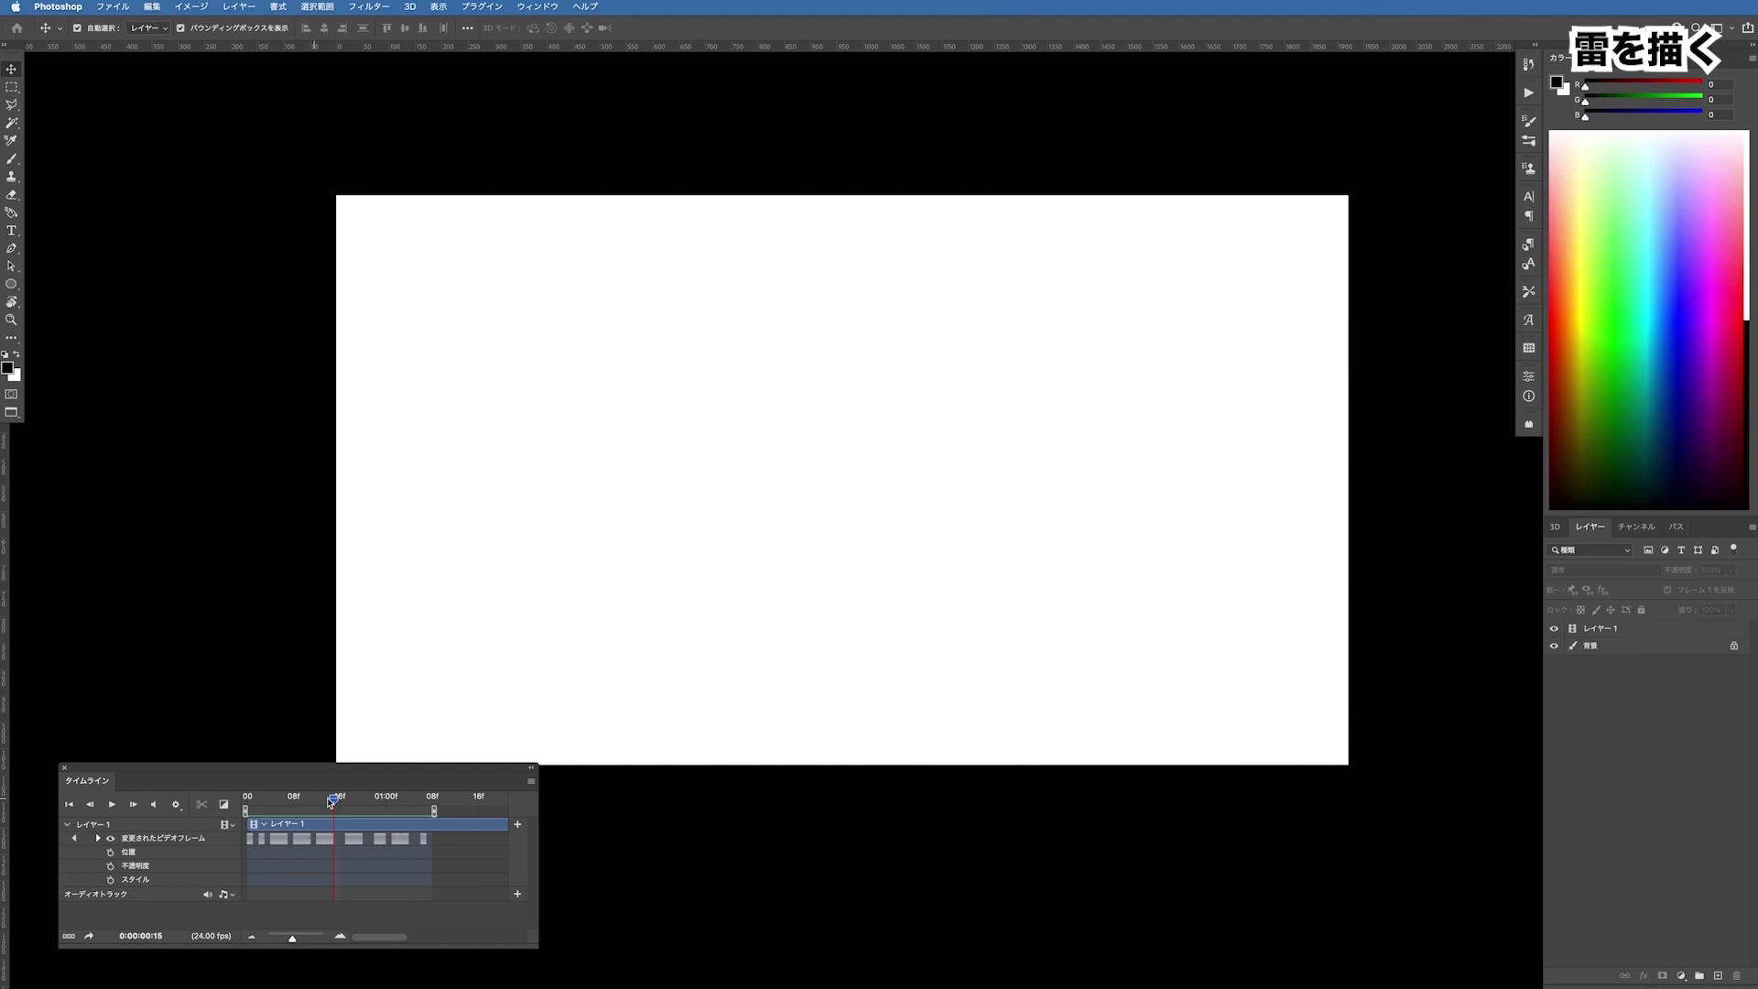
click(1610, 631)
key(space)
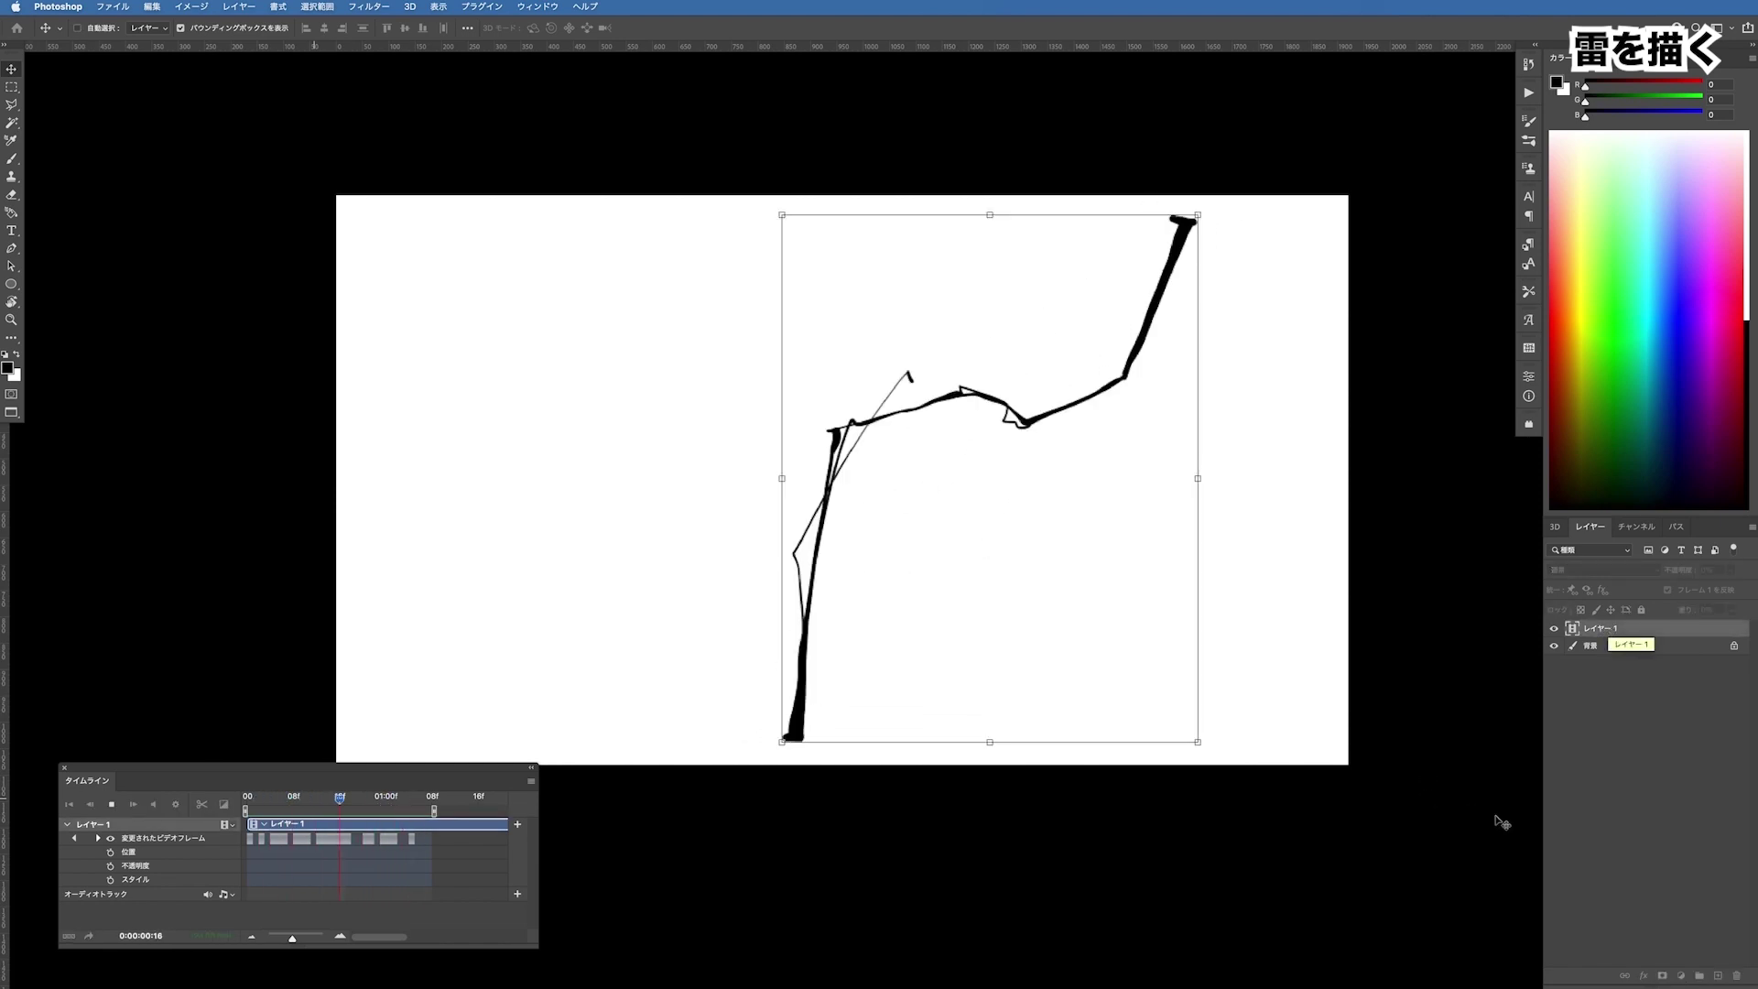
key(space)
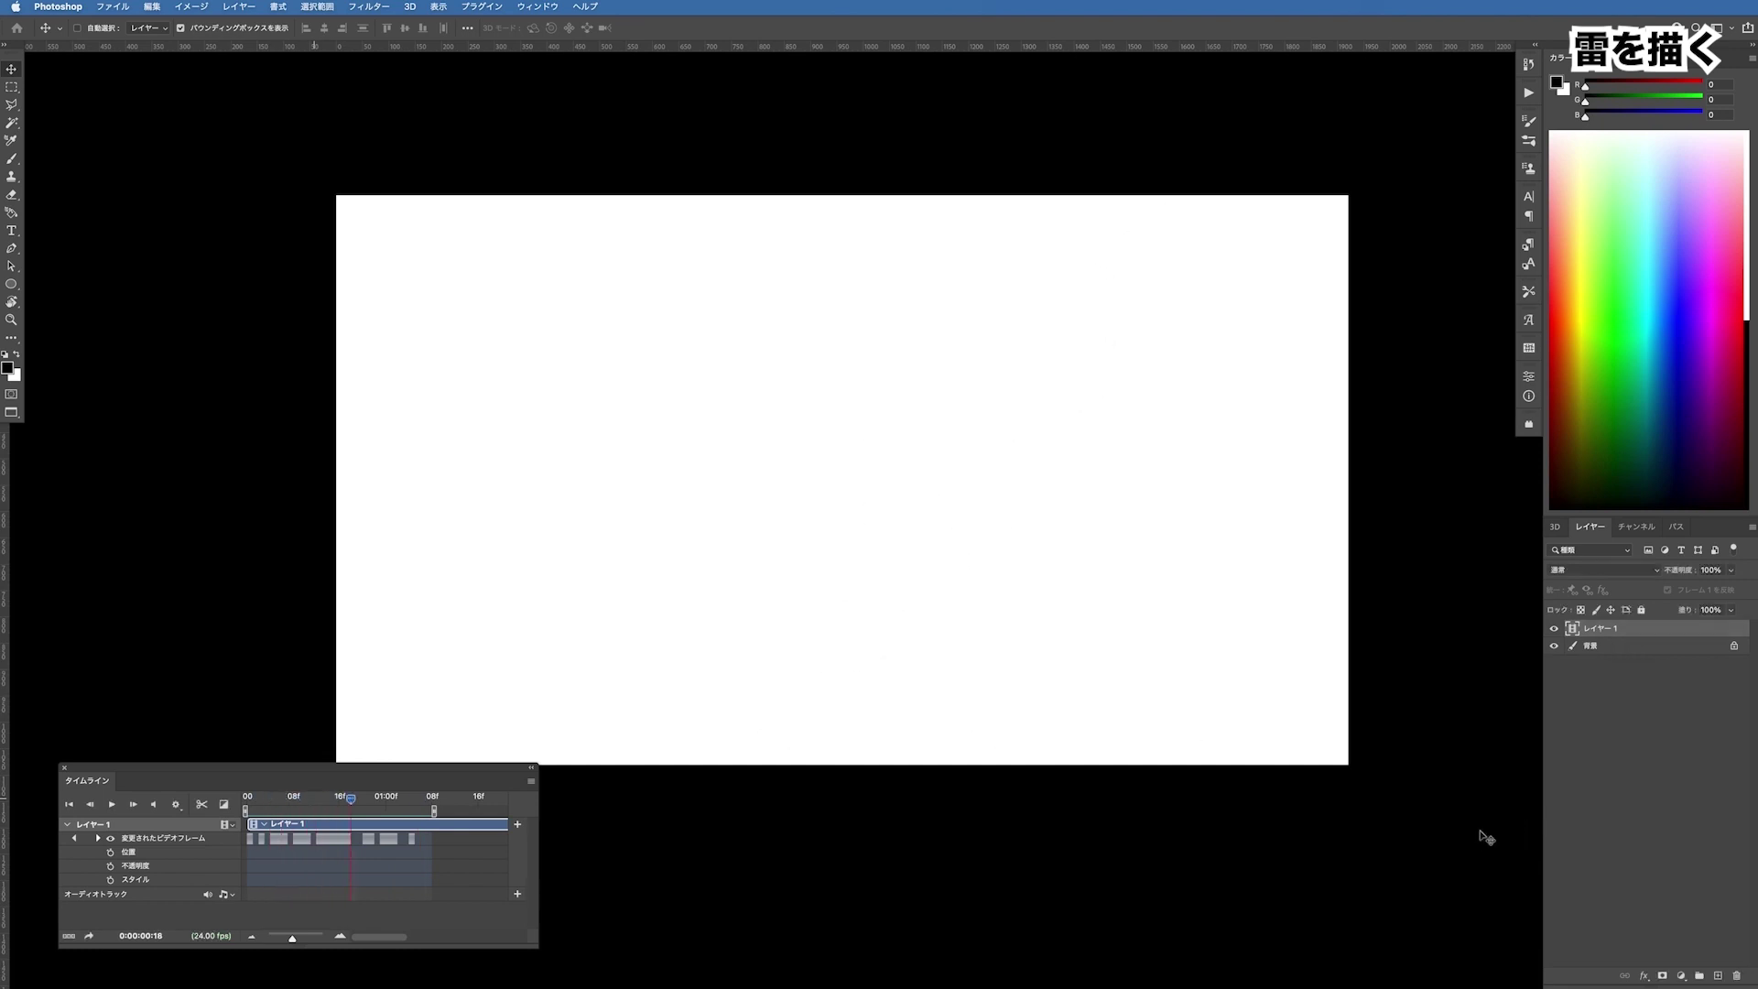
Go back to frame 15, adjust the blank frame spacing between the neighbouring bolt drawings and replay the animation
key(Left)
key(Left)
key(Left)
key(Left)
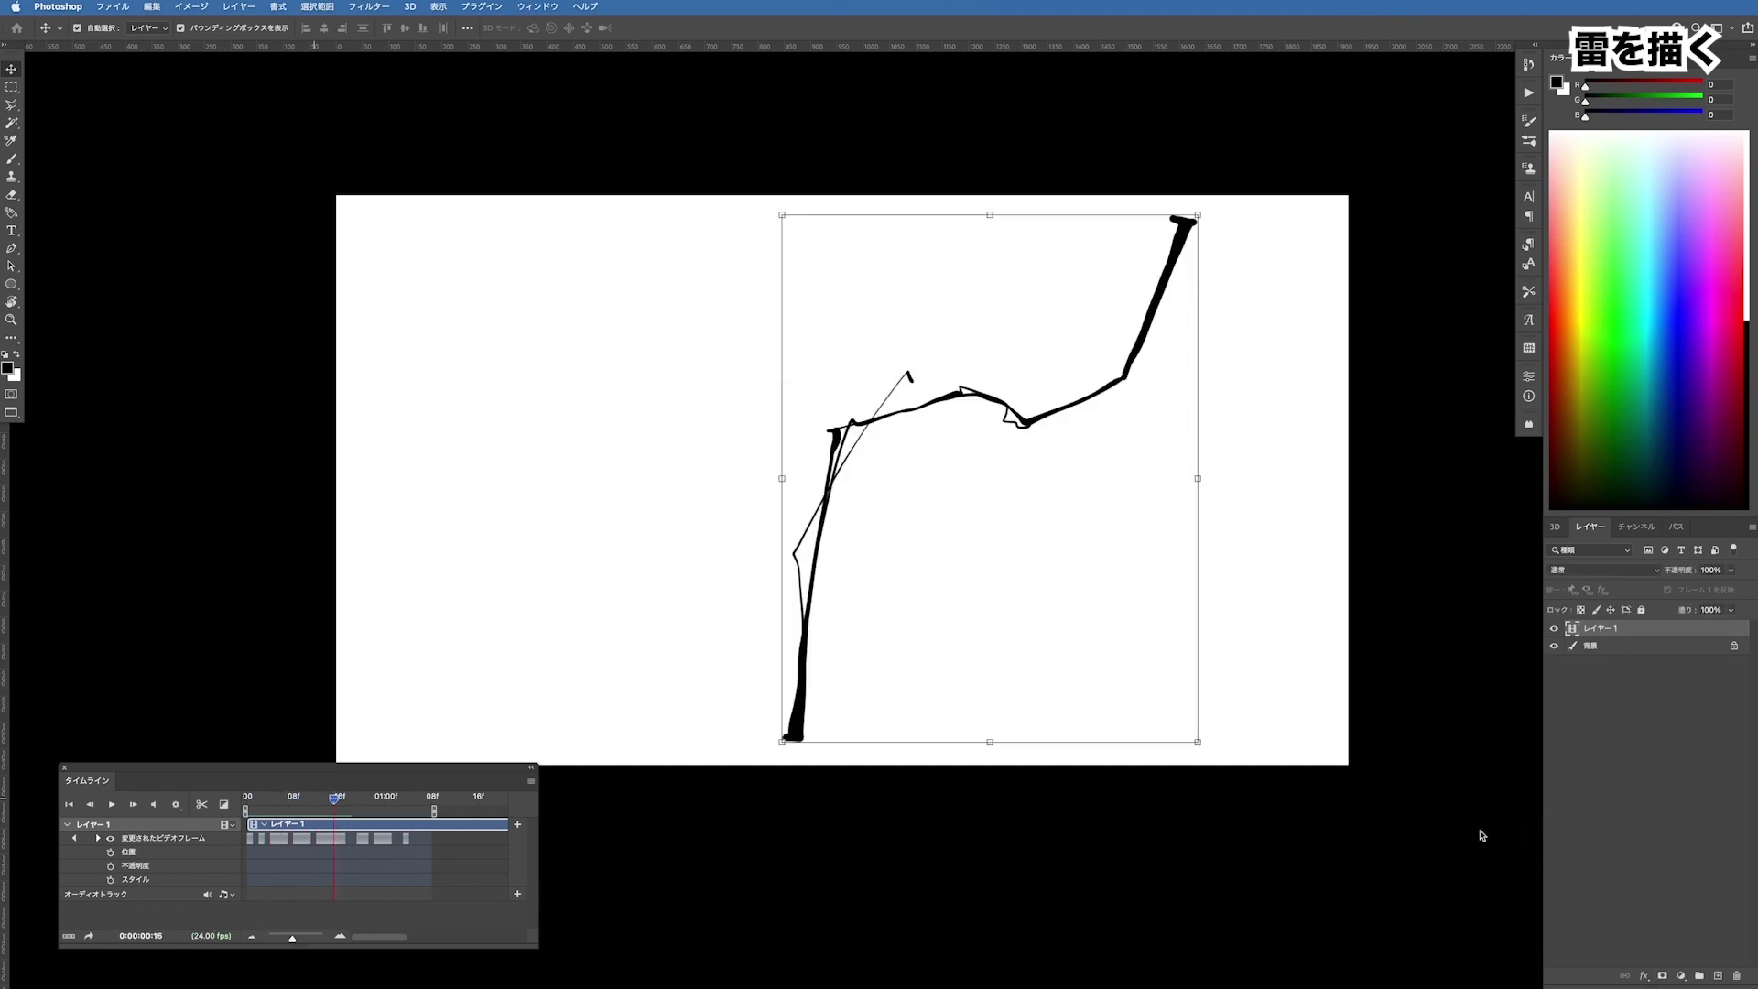
key(space)
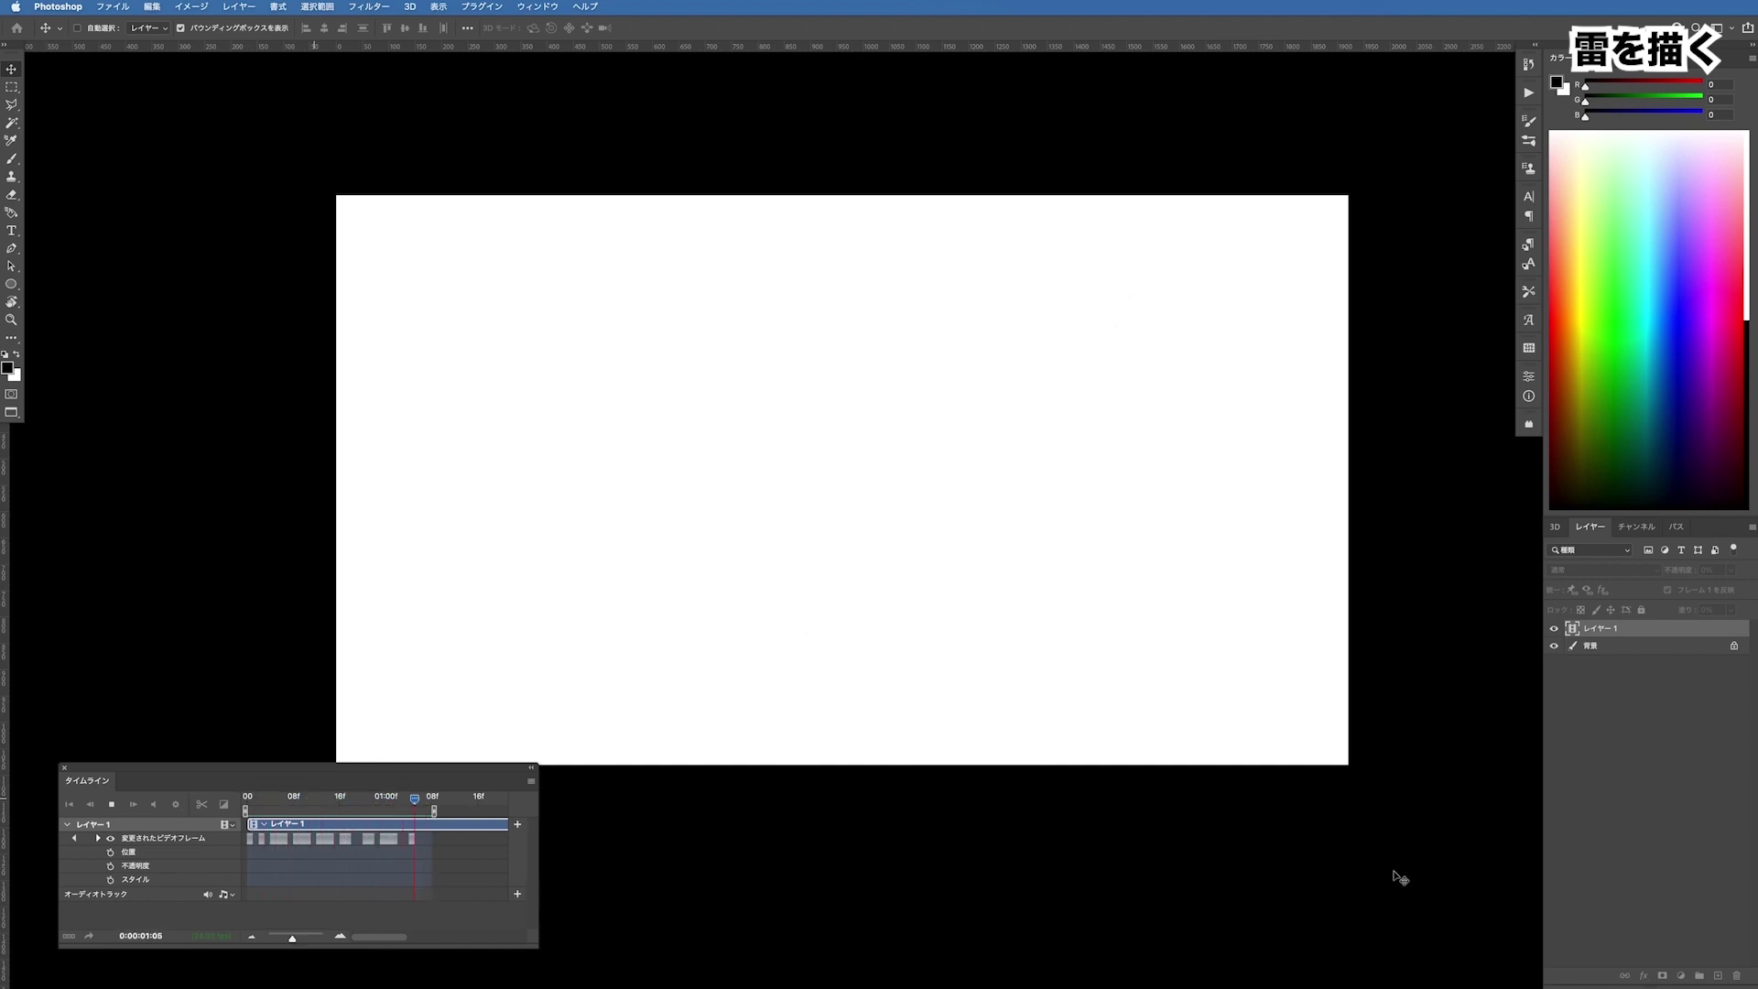
key(space)
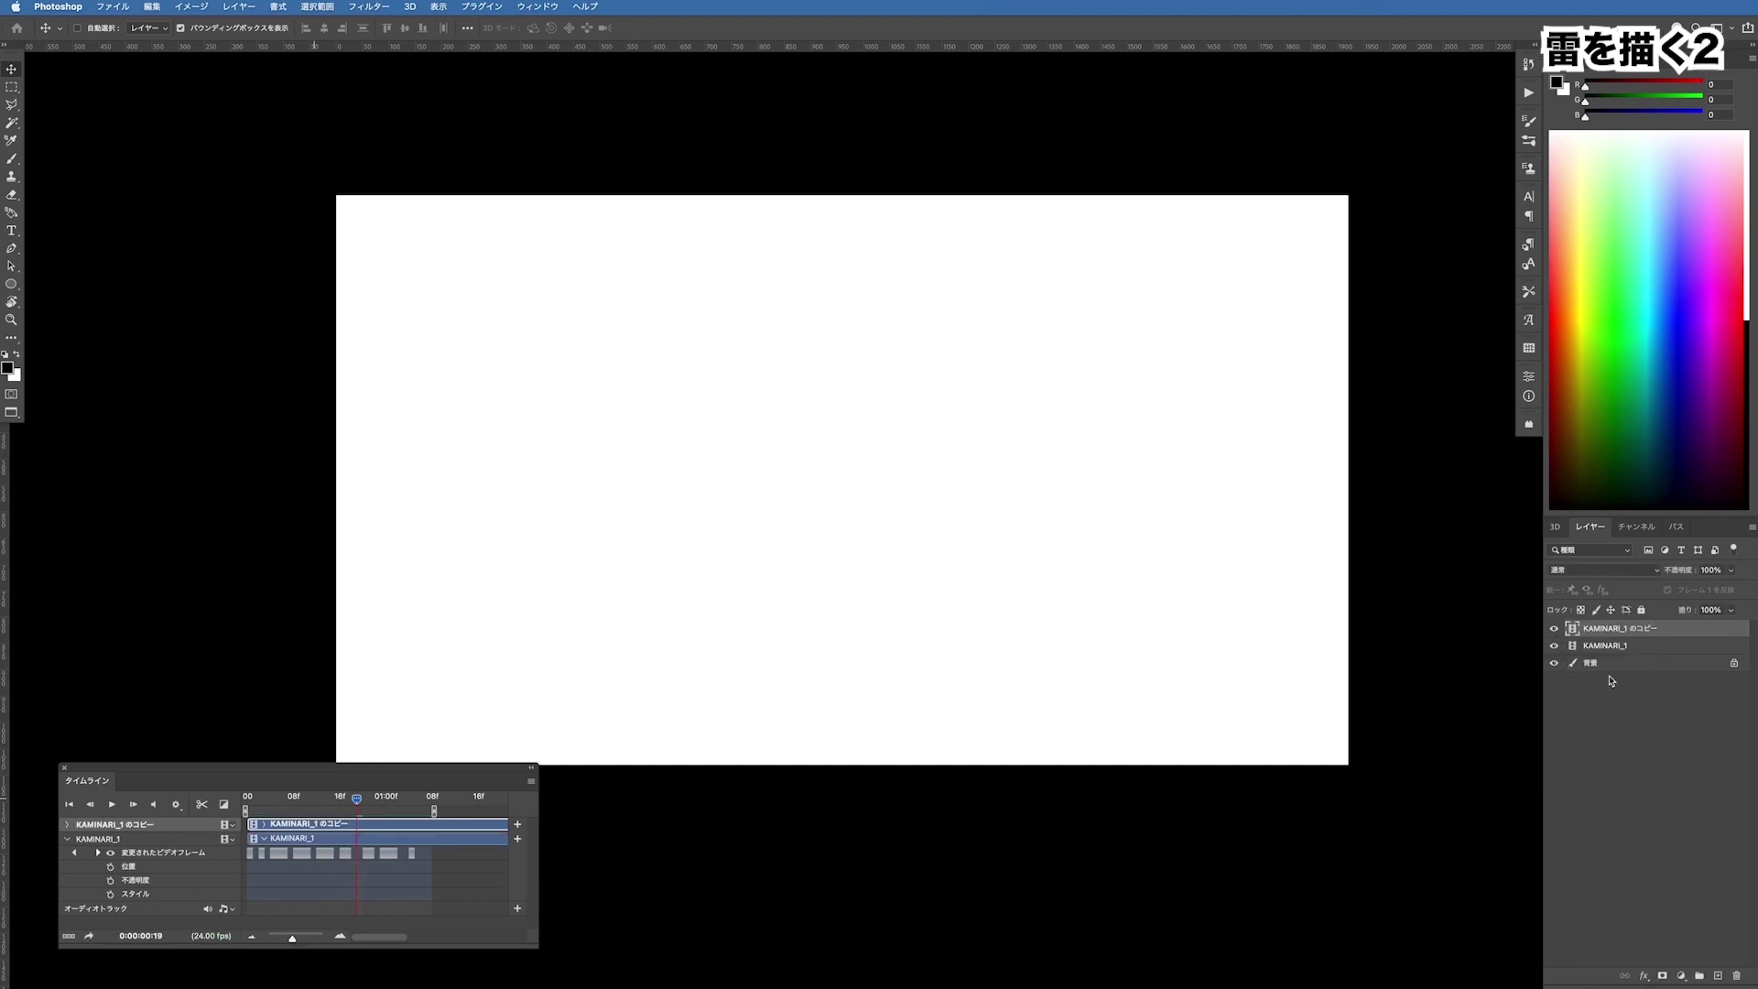
Rename the copied video layer "KAMINARI_ 2" and hide the KAMINARI_1 layer
double_click(1631, 631)
key(Right)
key(BackSpace)
key(BackSpace)
text(2)
key(Return)
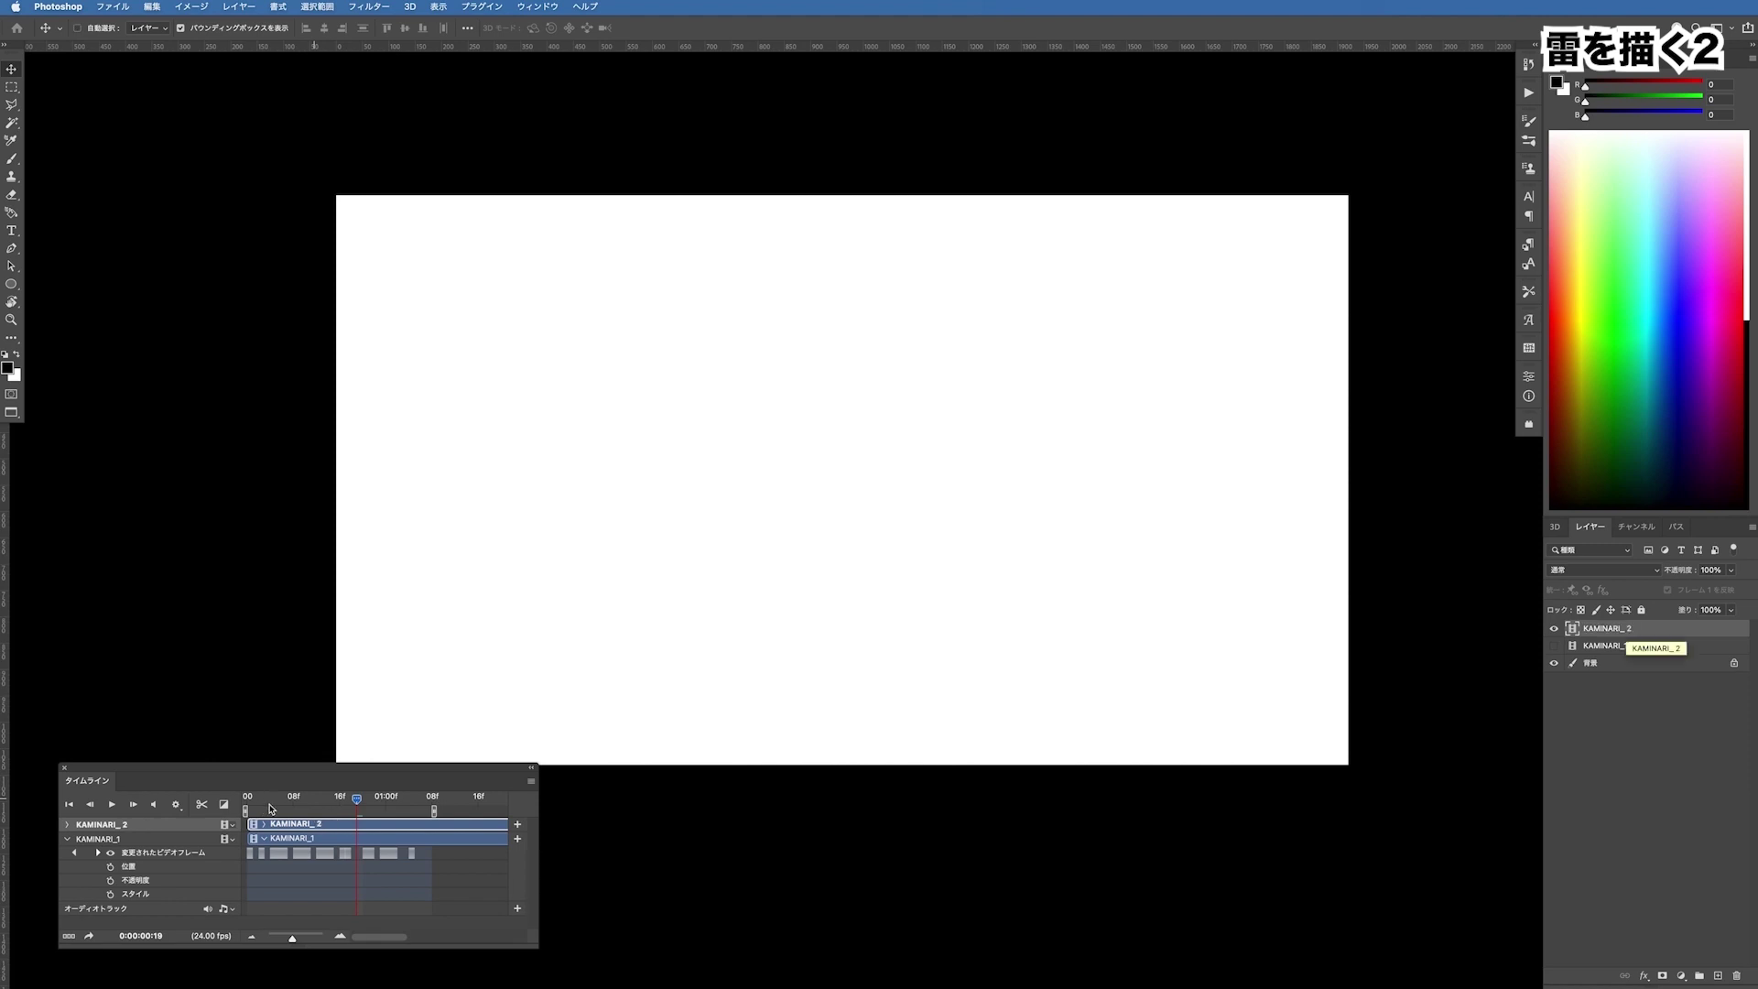
Draw a thin, slightly bent vertical lightning bolt down the canvas centre on frame 0 of the KAMINARI_ 2 layer
drag(267, 800, 206, 802)
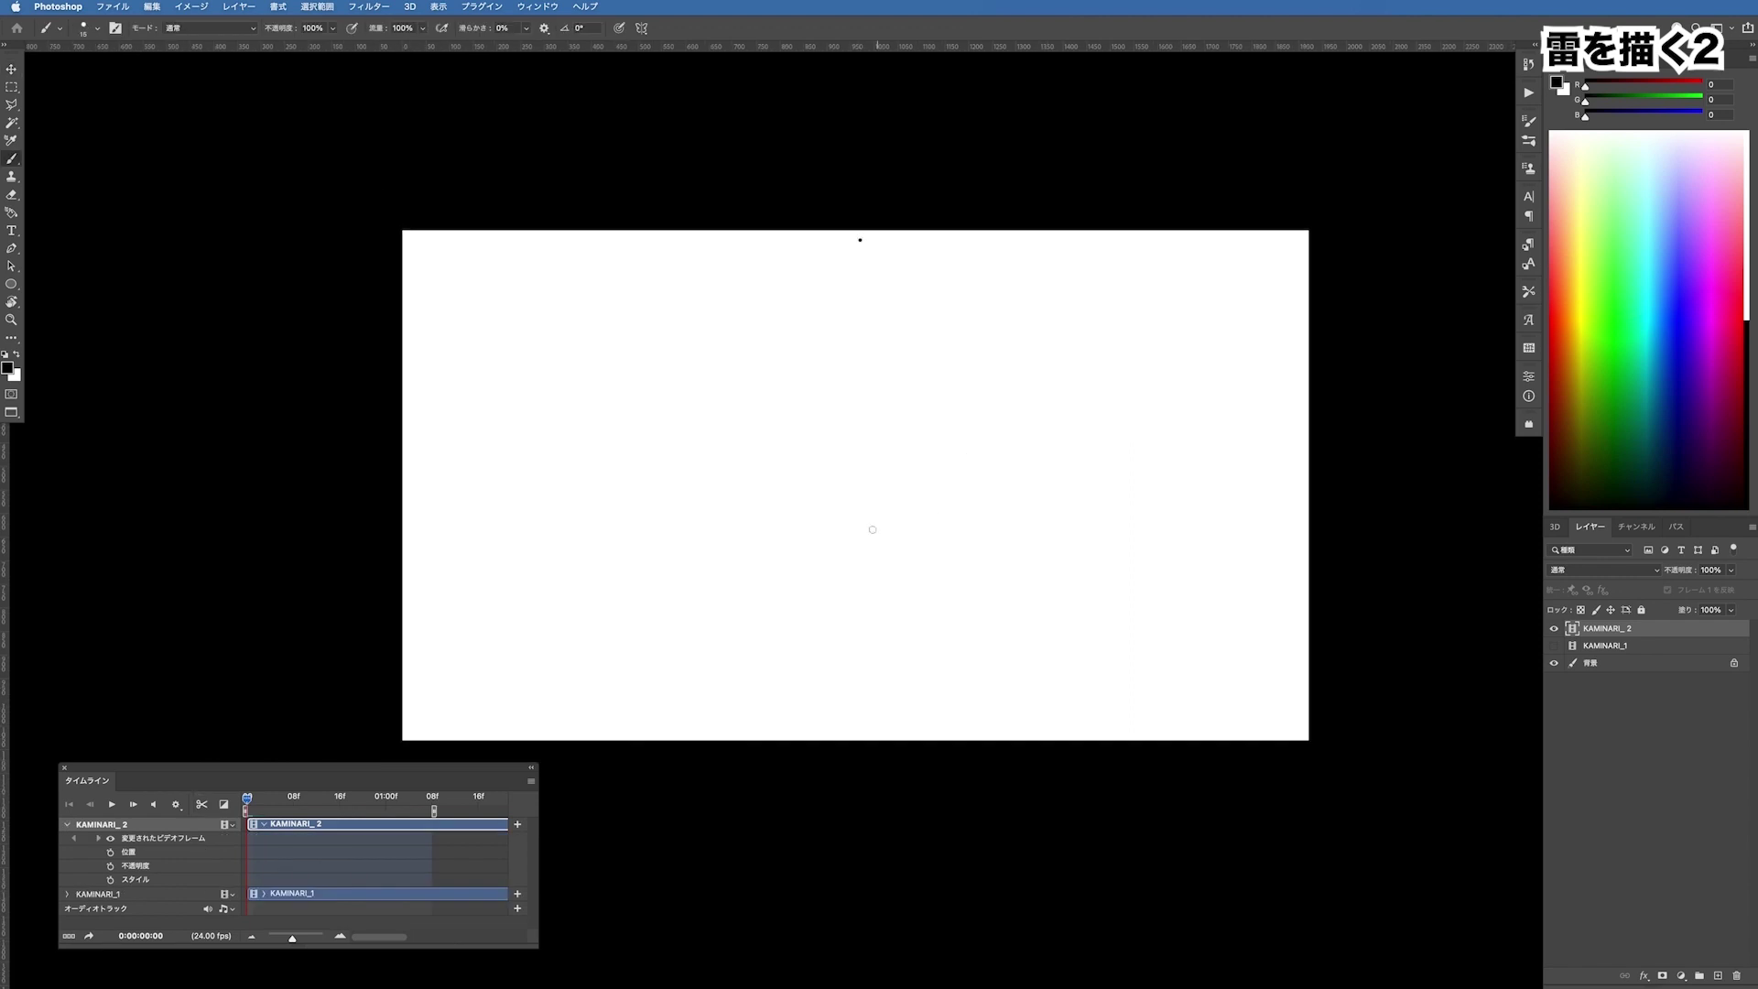
shift+click(858, 721)
mouse_move(860, 240)
mouse_down()
mouse_move(844, 406)
mouse_move(870, 645)
mouse_up()
drag(864, 250, 851, 356)
drag(862, 517, 863, 576)
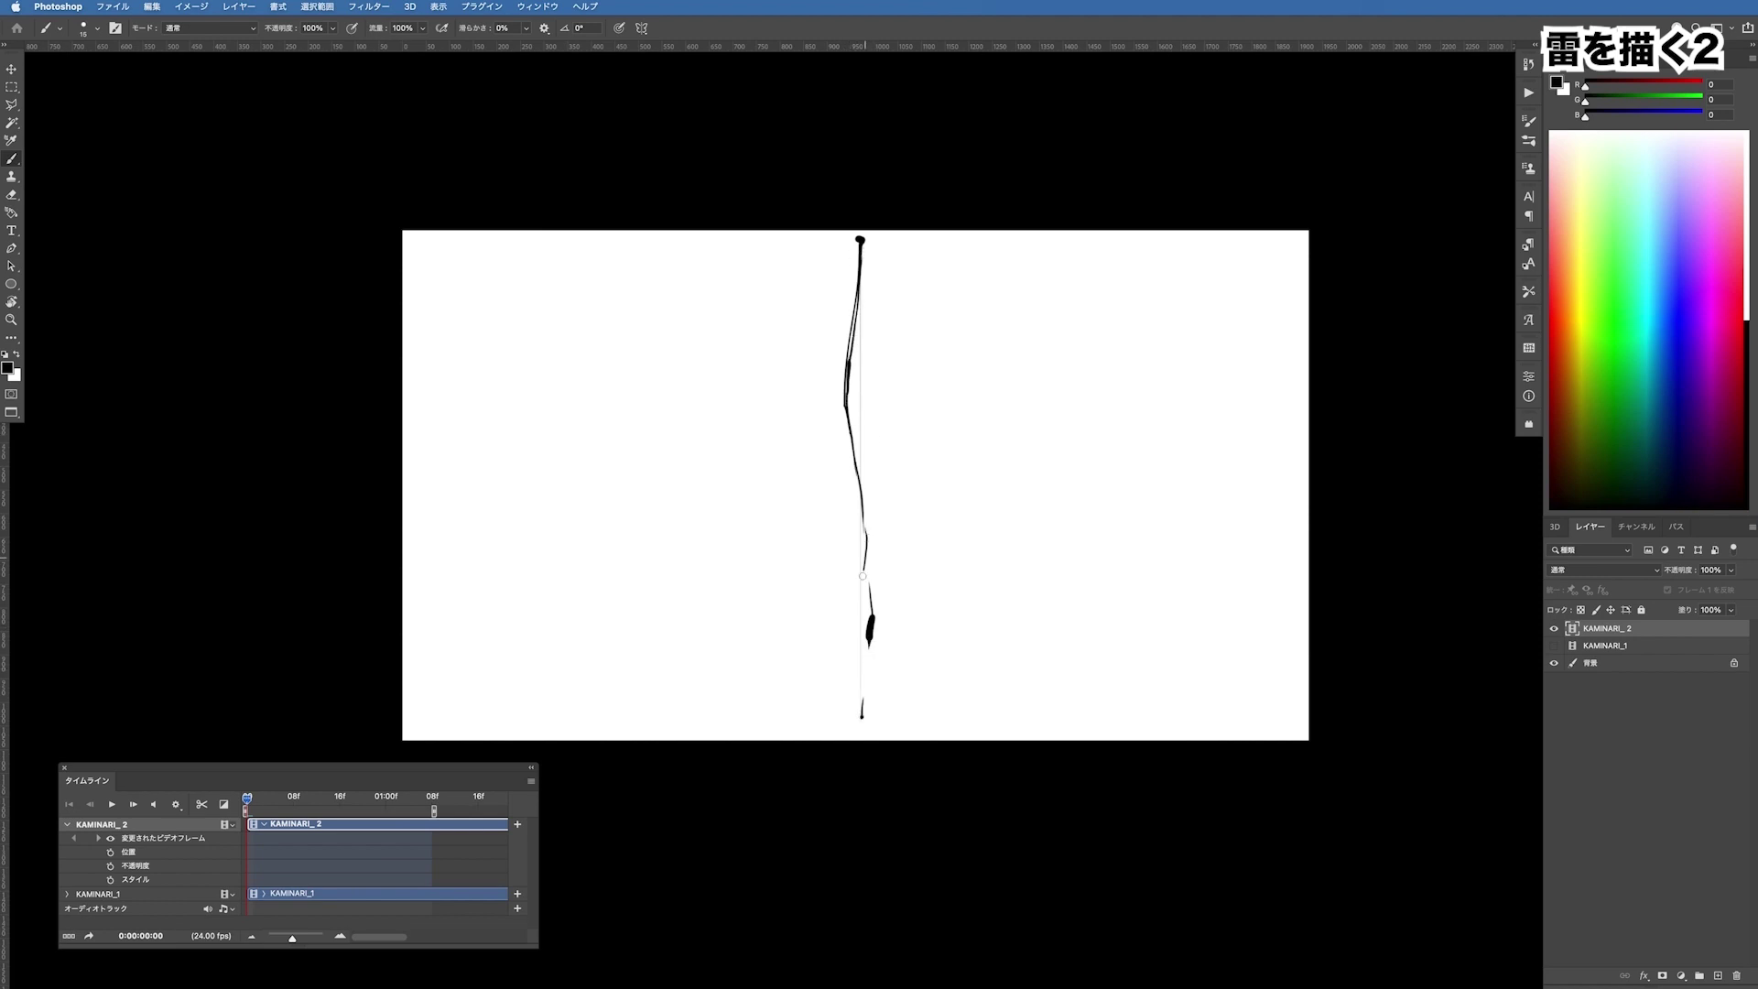
drag(870, 643, 861, 693)
drag(864, 261, 865, 362)
Draw a second thin vertical bolt on frame 1, using the onion-skinned first bolt as a guide
key(Right)
key(Left)
key(Right)
mouse_move(861, 240)
mouse_down()
mouse_move(849, 454)
mouse_move(869, 561)
mouse_up()
mouse_move(883, 676)
mouse_down()
mouse_move(861, 715)
mouse_move(879, 623)
mouse_up()
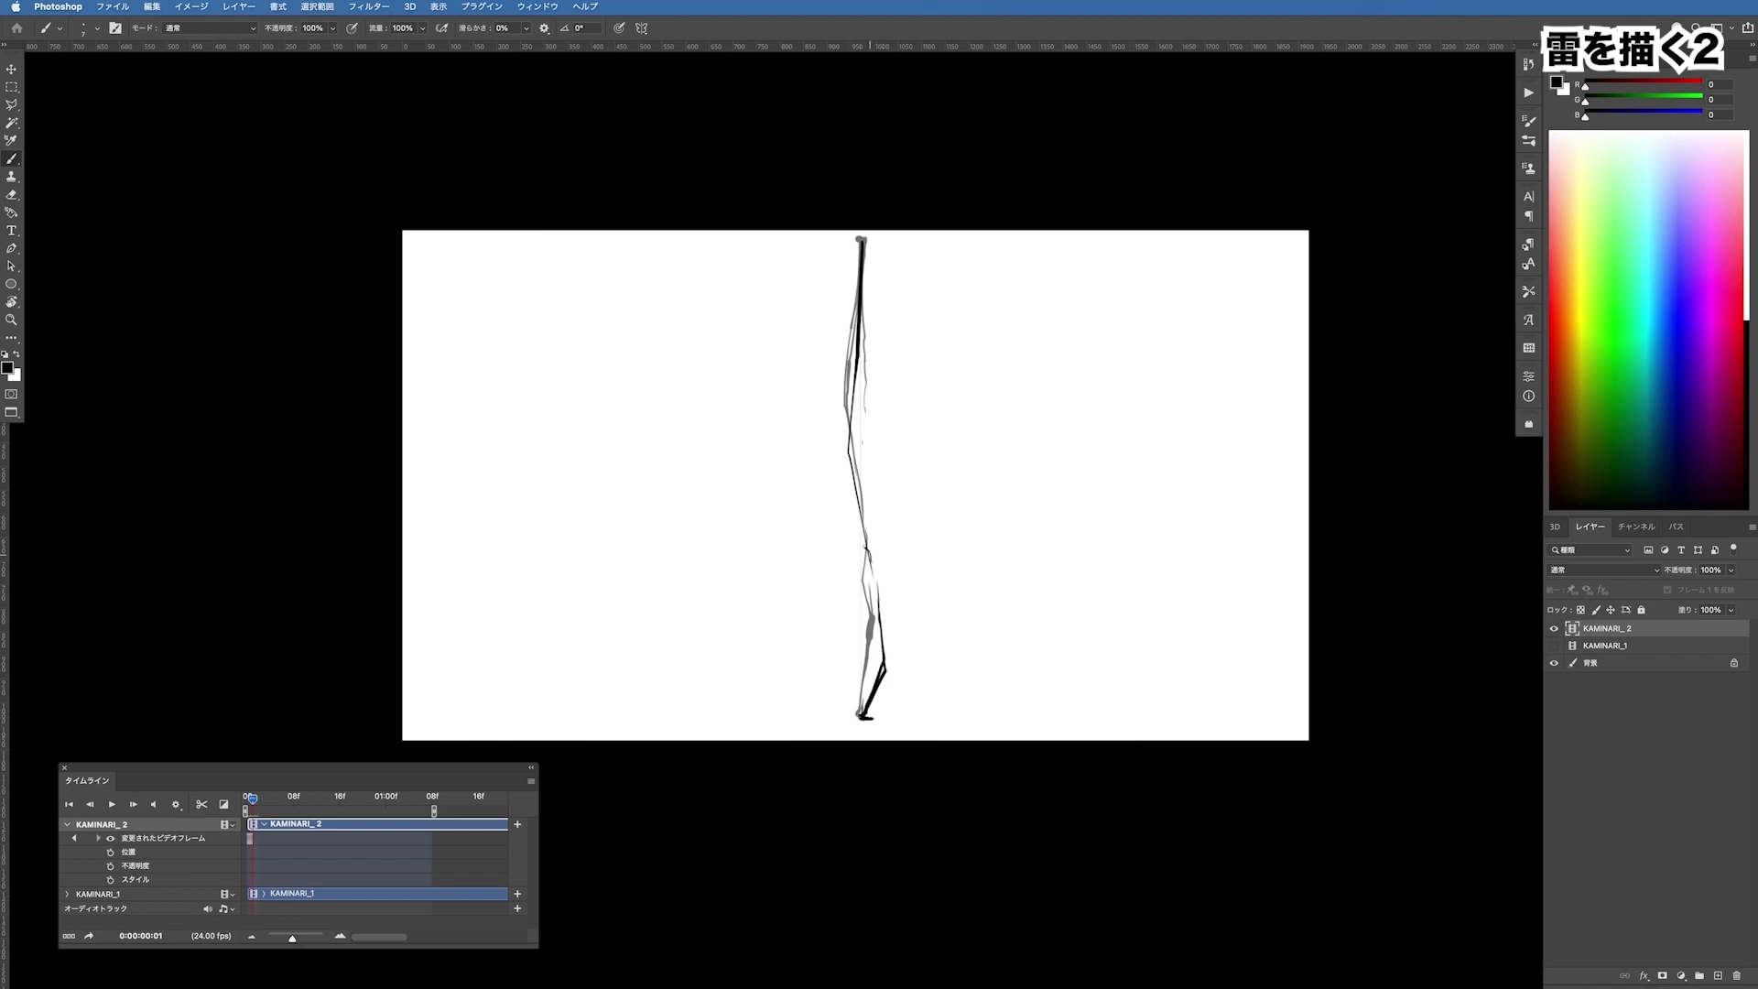
drag(854, 497, 864, 388)
drag(867, 327, 862, 264)
Paint a thick straight vertical stroke over the bolt on frame 2, try a slanted stroke beside it and undo that
key(super+space)
mouse_move(879, 550)
mouse_down()
mouse_move(800, 465)
mouse_move(971, 641)
mouse_up()
scroll(793, 581, down, 4)
scroll(941, 699, up, 2)
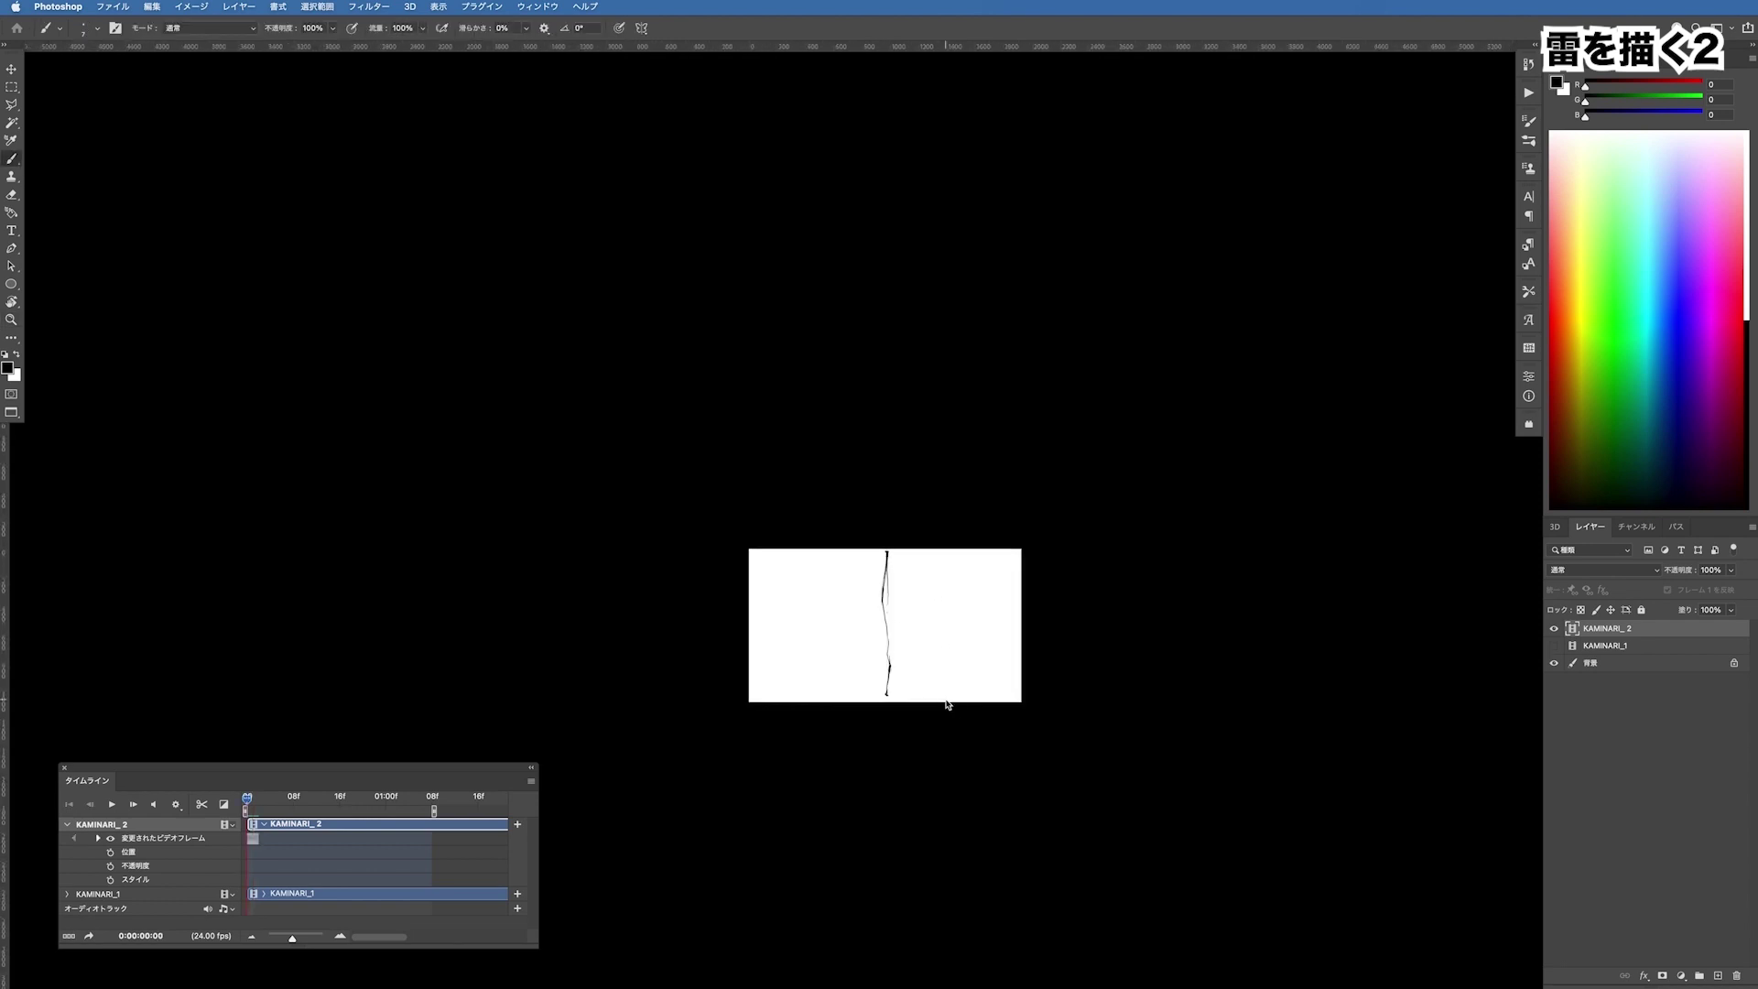
key(Right)
scroll(946, 700, up, 1)
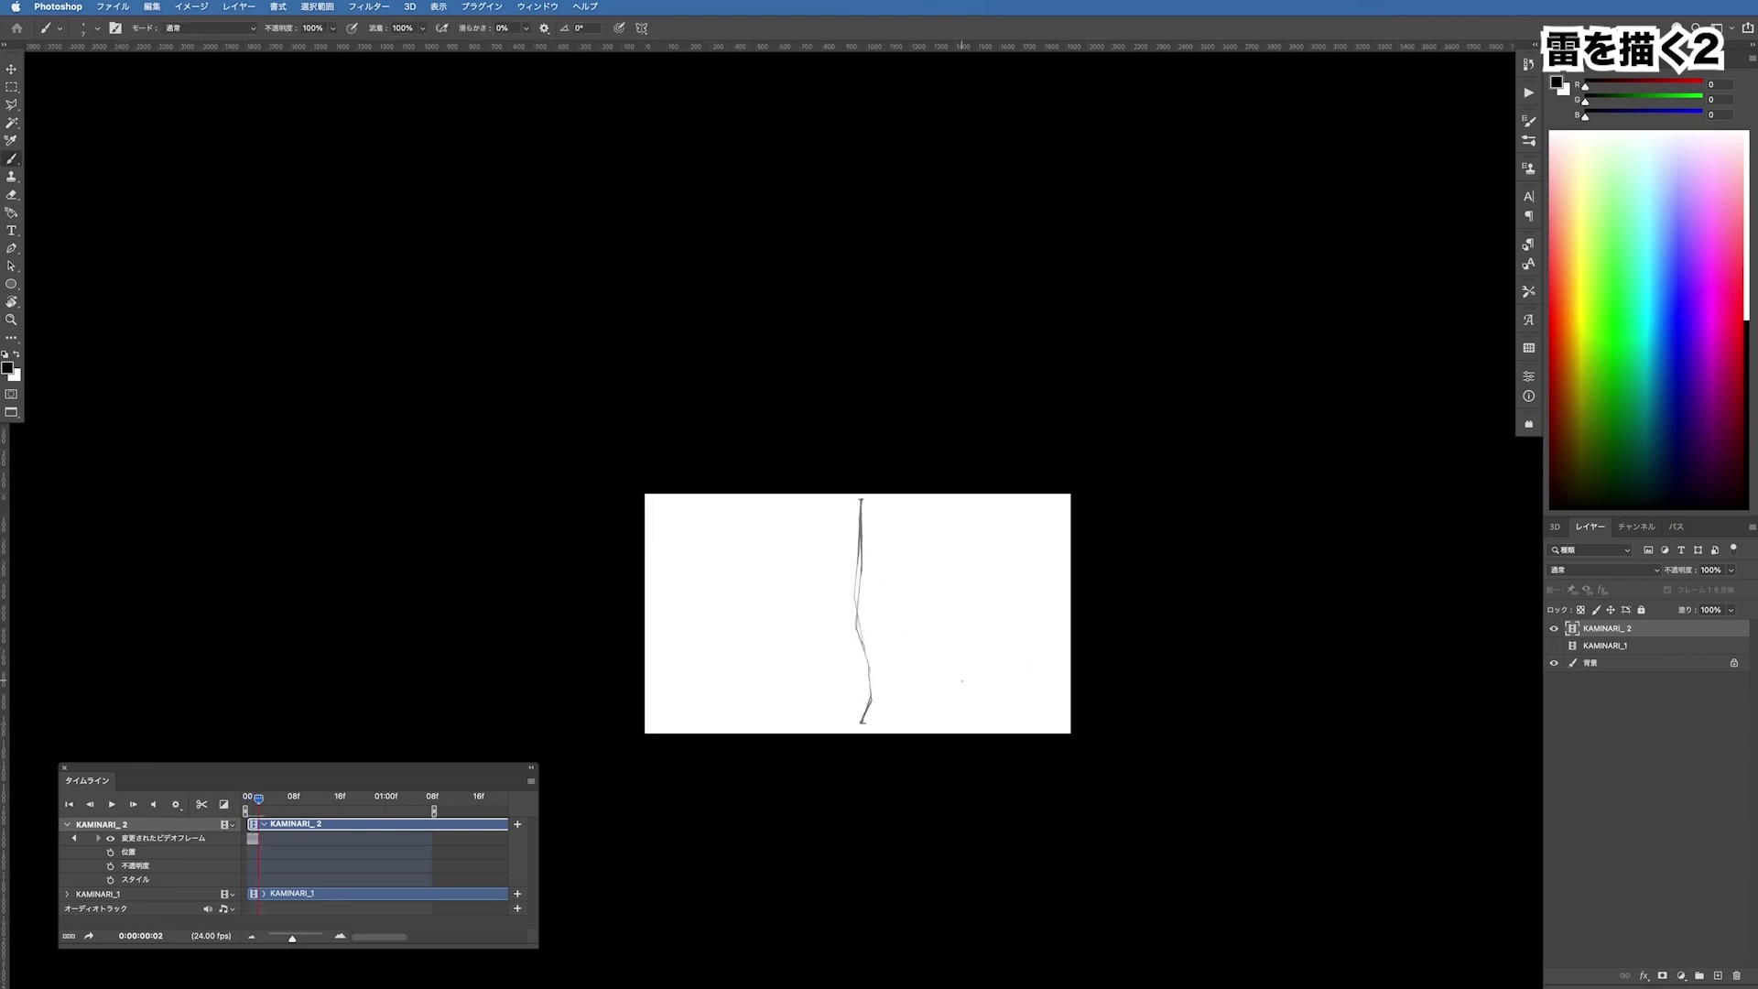
scroll(859, 551, up, 2)
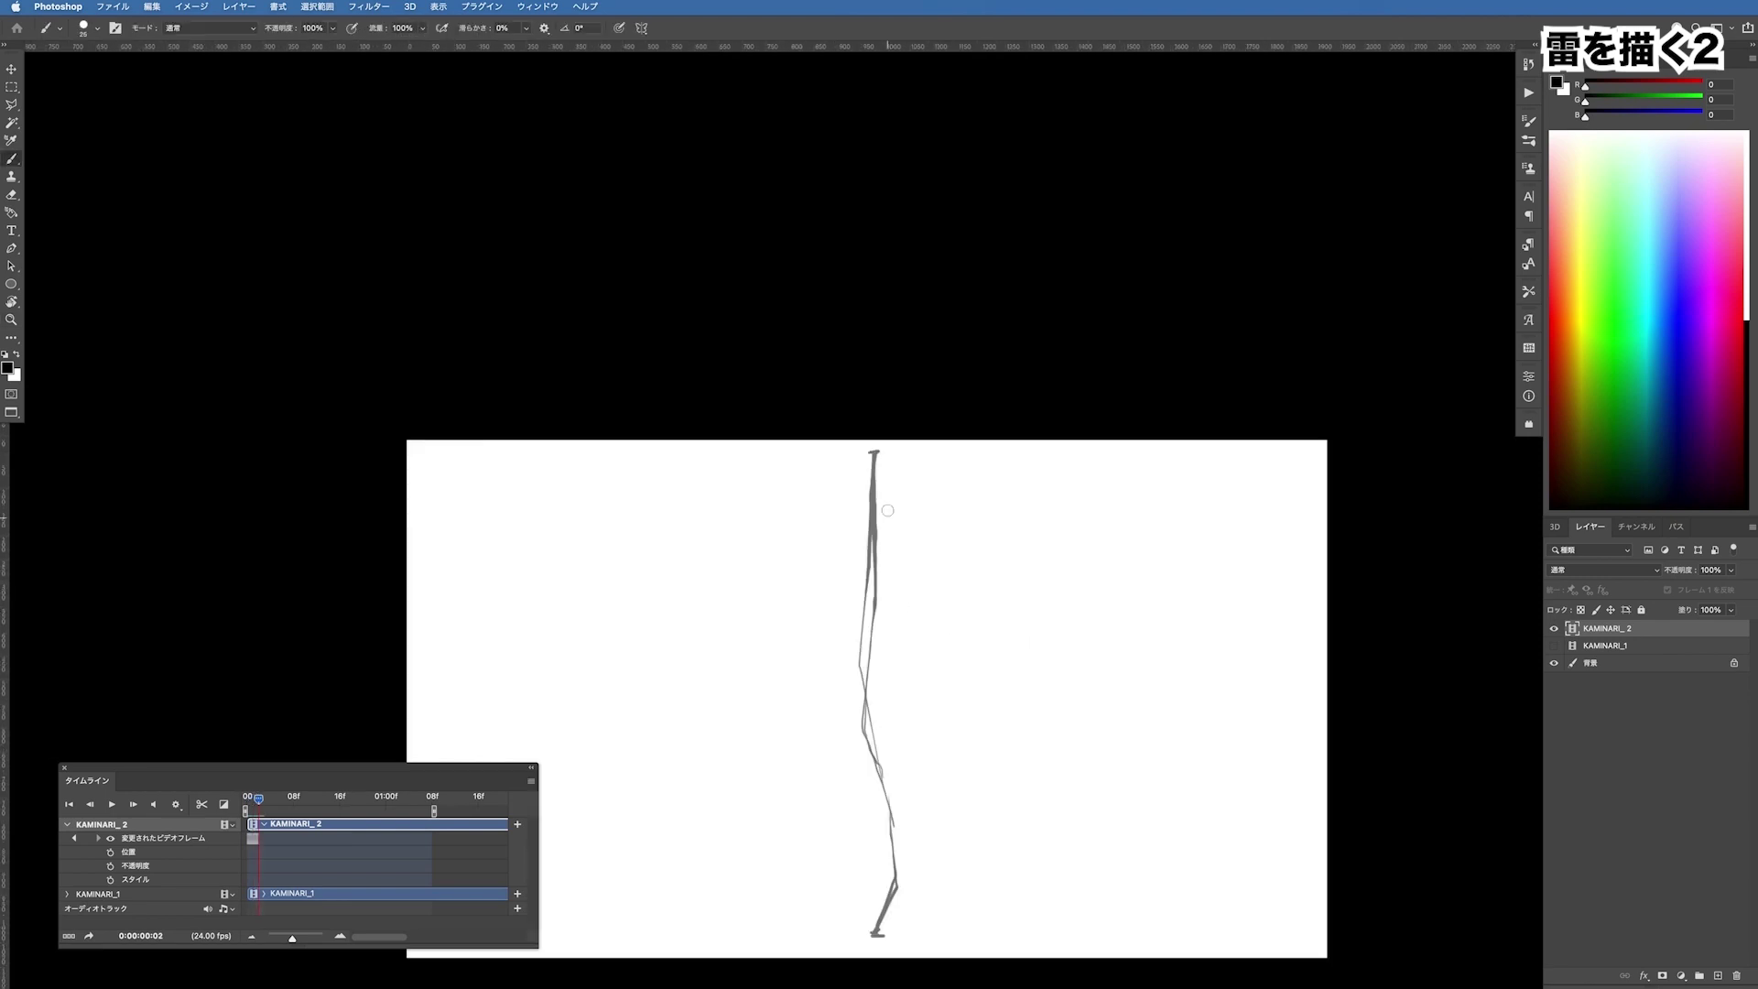
drag(874, 455, 876, 927)
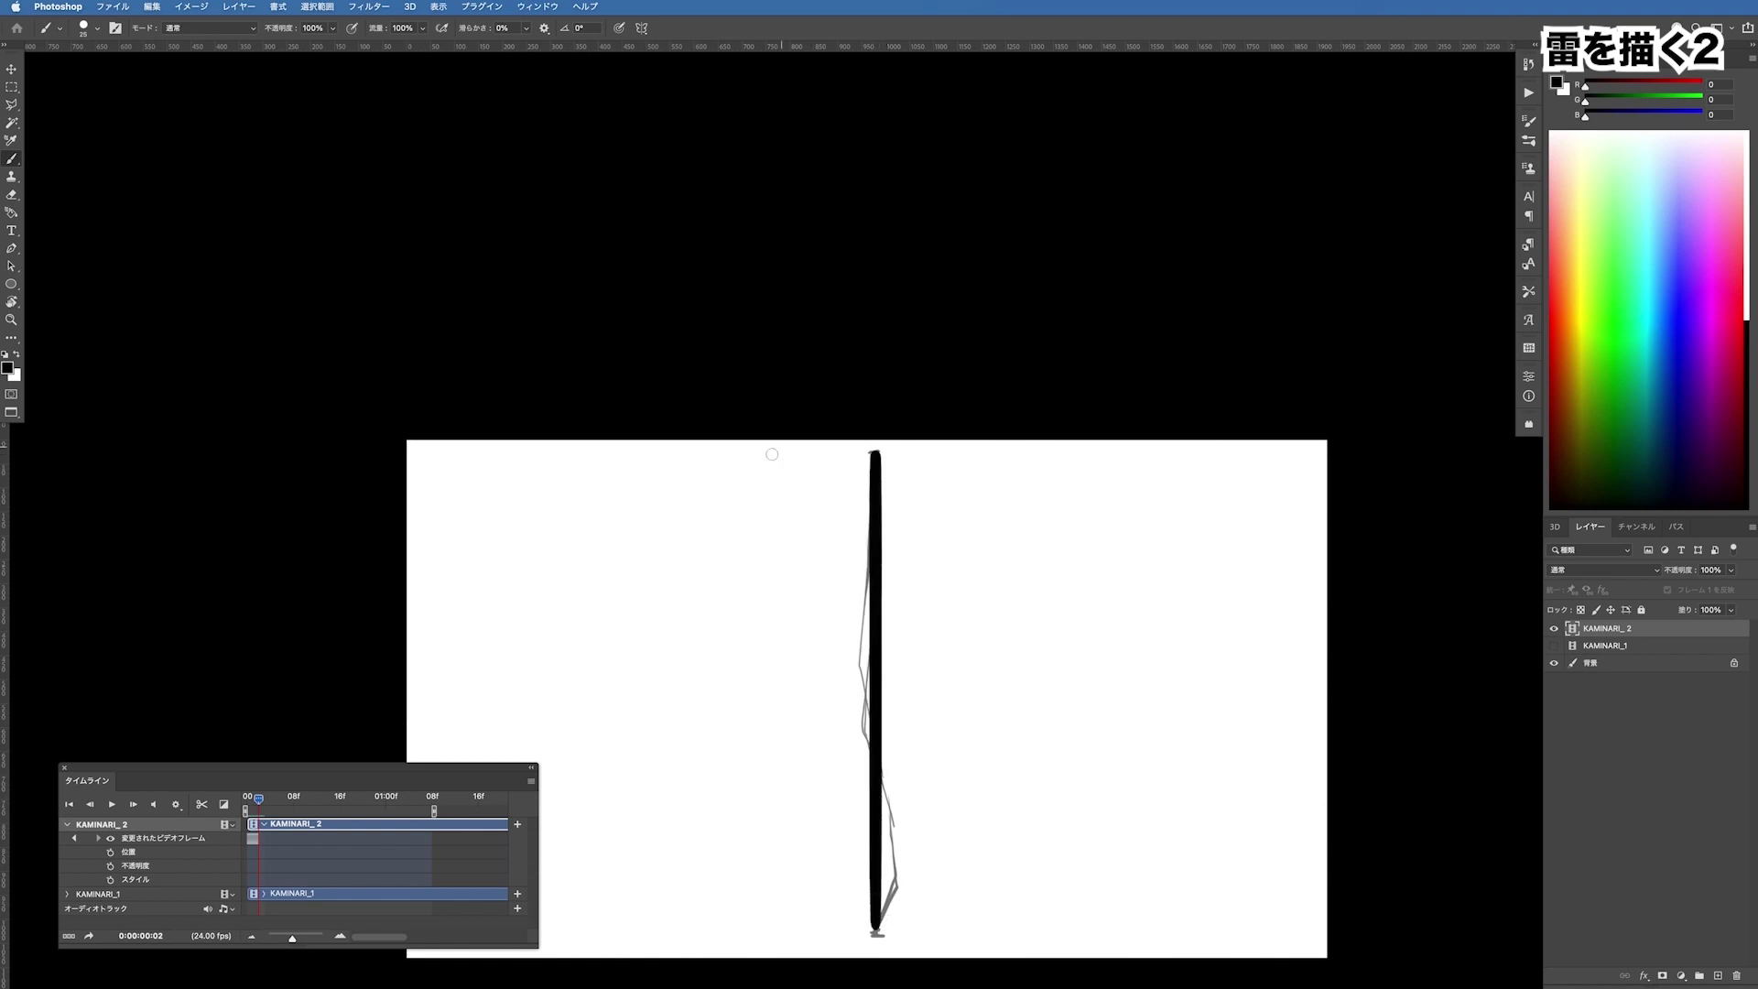
drag(752, 475, 872, 916)
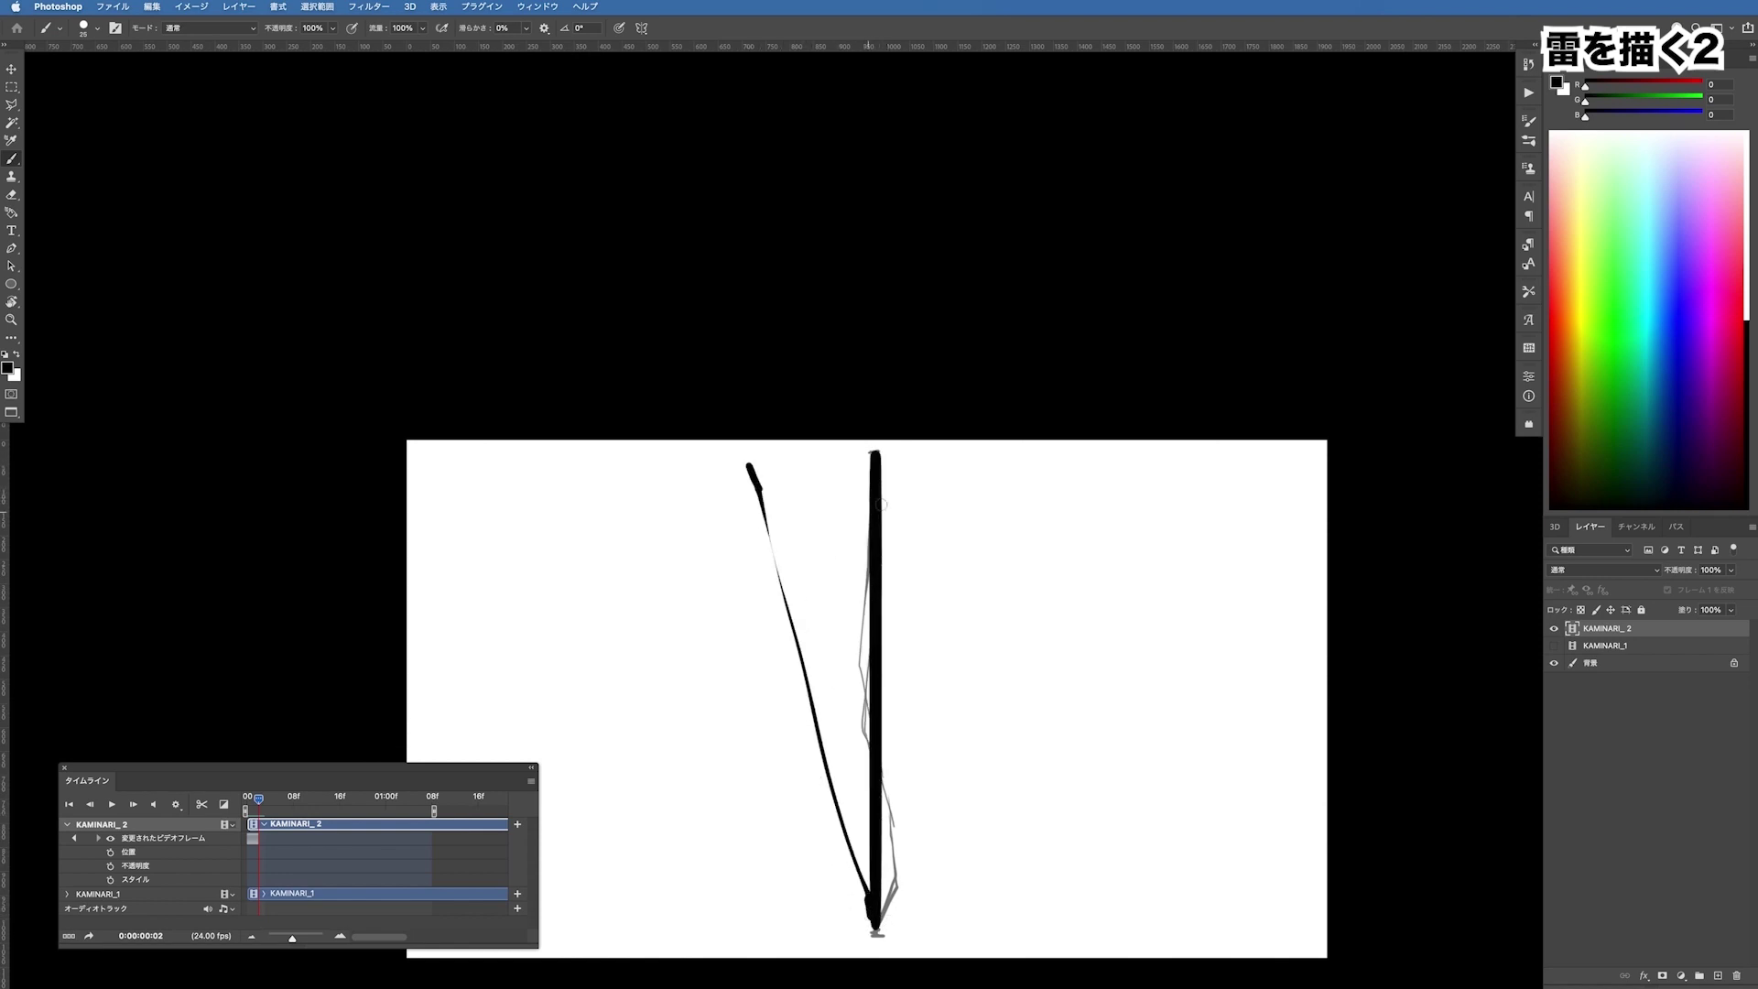
key(ctrl+z)
Sketch the jagged outline of a much thicker bolt around the central stroke on frame 2, with spiky branches and closed ends
mouse_move(872, 452)
mouse_down()
mouse_move(835, 570)
mouse_move(844, 881)
mouse_move(874, 923)
mouse_move(925, 931)
mouse_up()
drag(813, 933, 848, 914)
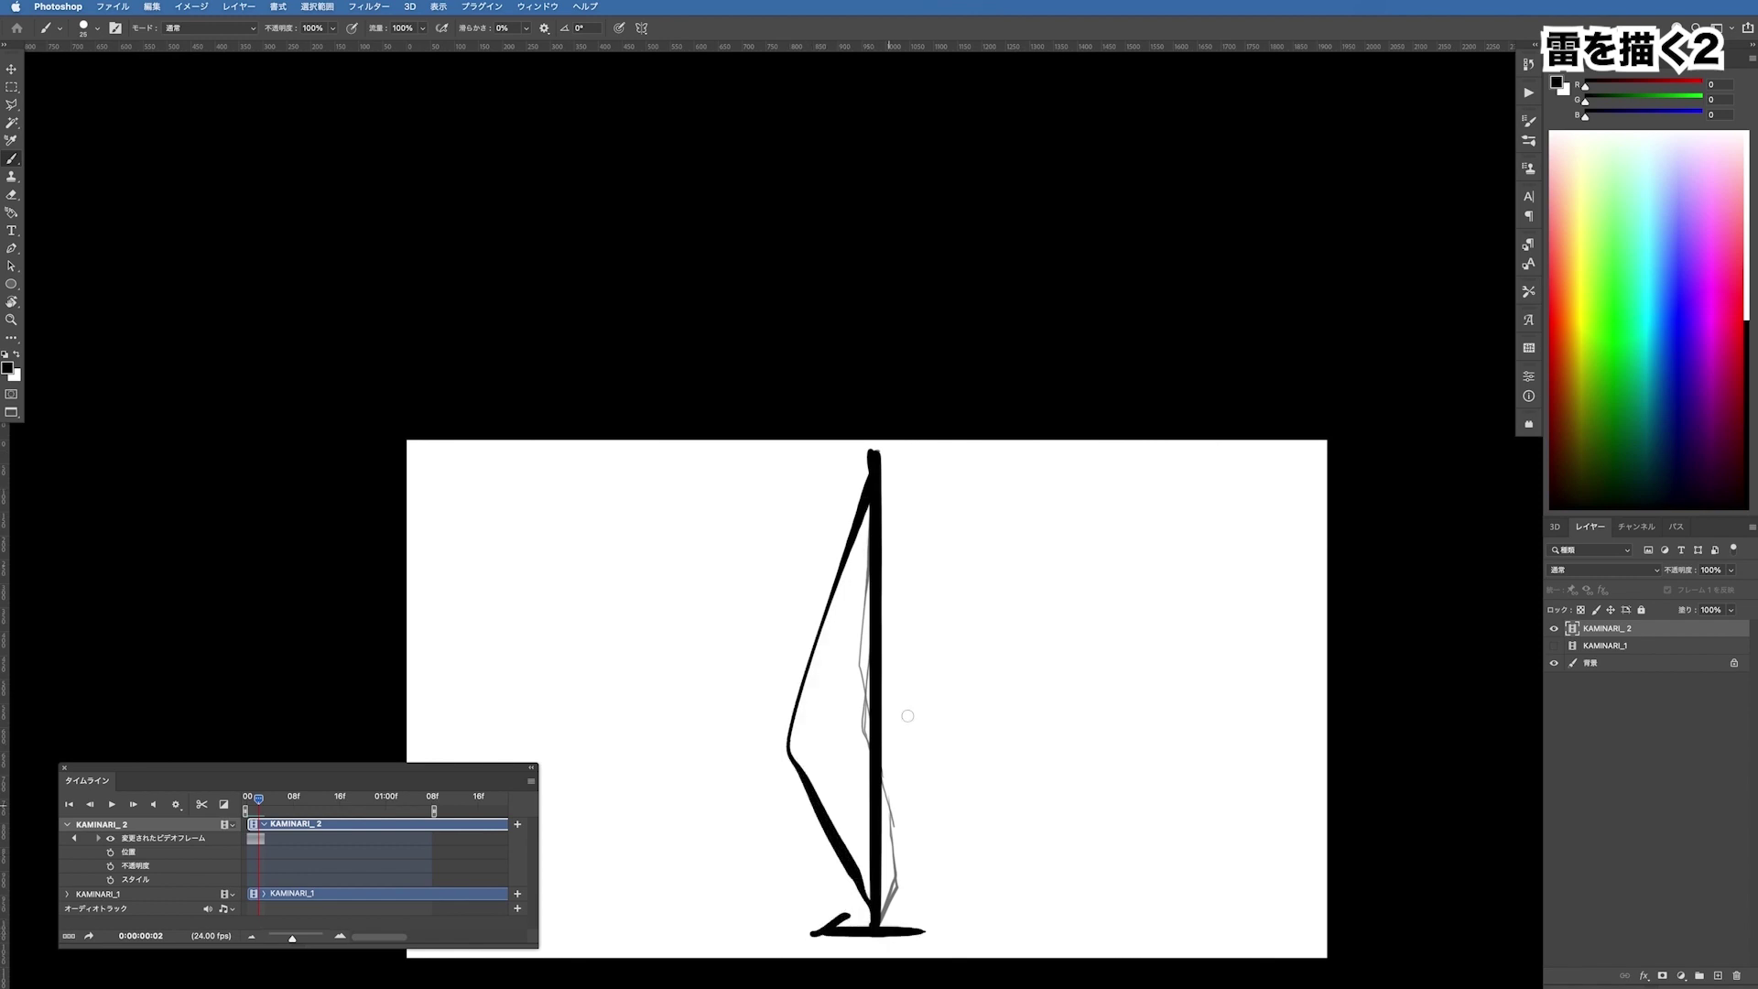
mouse_move(879, 457)
mouse_down()
mouse_move(892, 792)
mouse_move(925, 931)
mouse_move(845, 926)
mouse_move(872, 886)
mouse_up()
drag(835, 613, 849, 565)
drag(804, 472, 818, 701)
mouse_move(791, 450)
mouse_down()
mouse_move(958, 457)
mouse_move(939, 459)
mouse_move(884, 797)
mouse_up()
mouse_move(883, 732)
mouse_down()
mouse_move(903, 537)
mouse_move(894, 698)
mouse_up()
drag(949, 445, 887, 902)
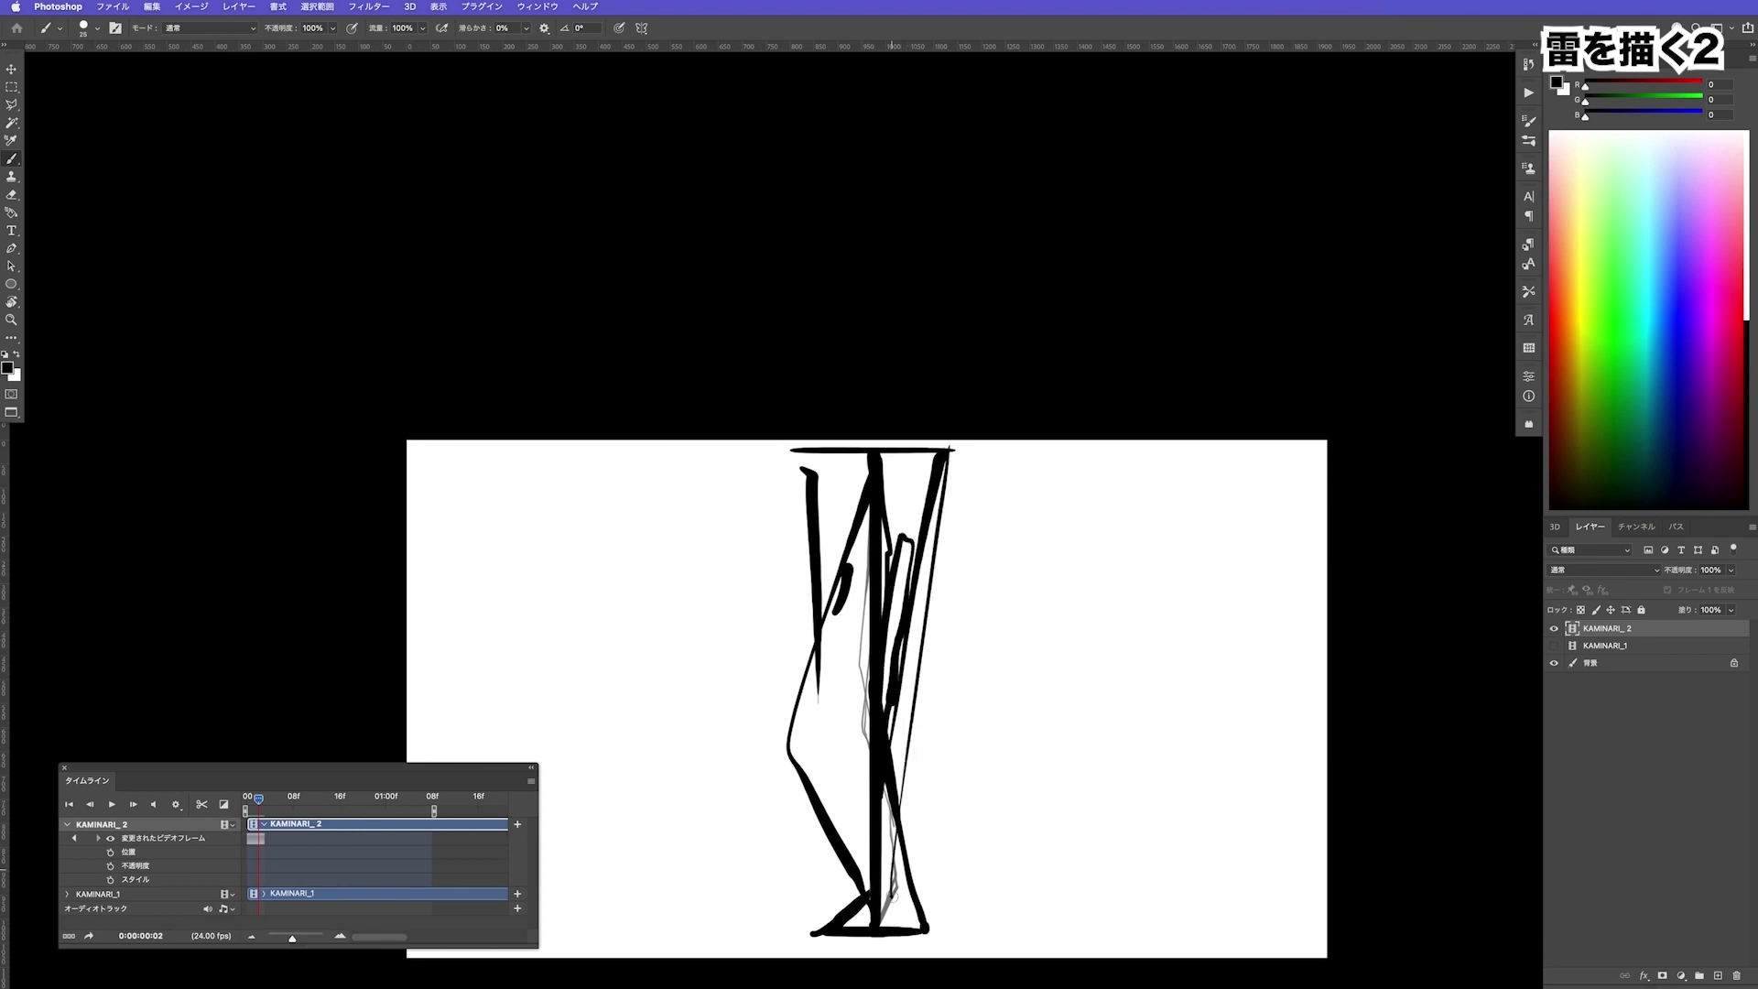
mouse_move(819, 632)
mouse_down()
mouse_move(839, 916)
mouse_move(778, 600)
mouse_up()
mouse_move(788, 680)
mouse_down()
mouse_move(807, 649)
mouse_move(794, 447)
mouse_up()
Select the area outside the thick bolt with the Magic Wand, invert the selection, fill it with black and deselect
key(z)
mouse_move(948, 691)
mouse_down()
mouse_move(905, 658)
mouse_move(957, 712)
mouse_up()
key(w)
click(974, 761)
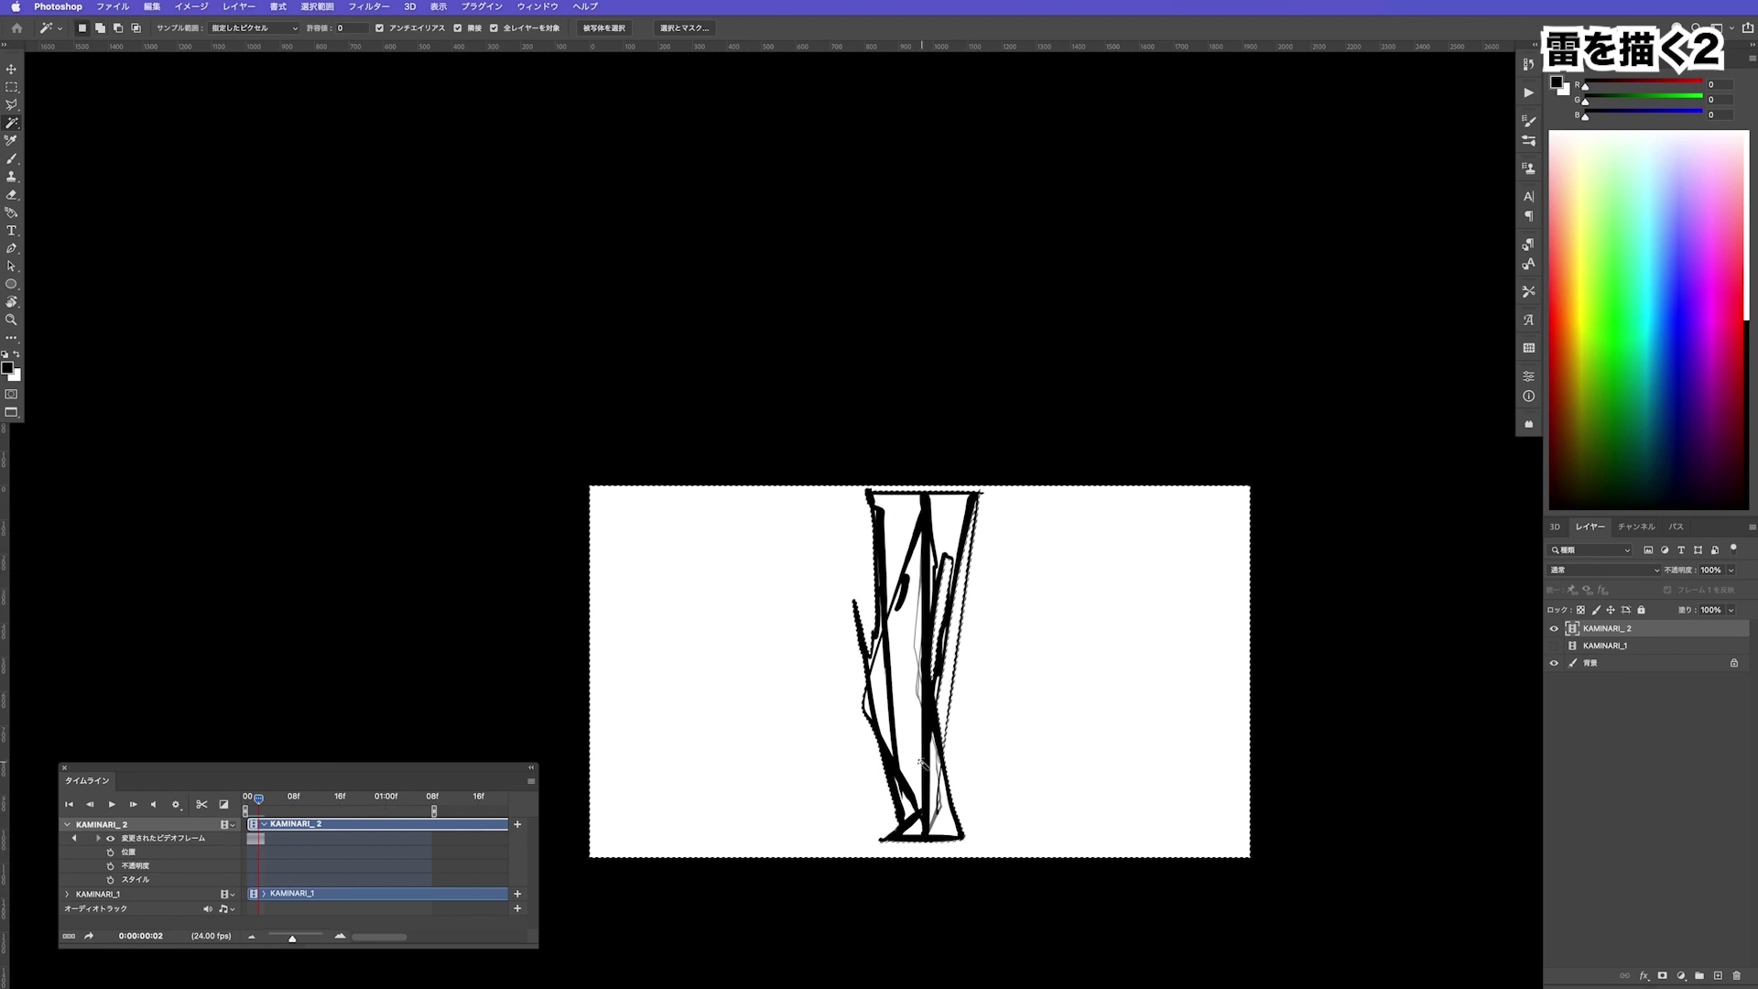
key(super+shift+i)
key(alt+BackSpace)
key(super+d)
Return to frame 2 and add a thin jagged line along the thick bolt's left edge with the brush
key(Right)
key(b)
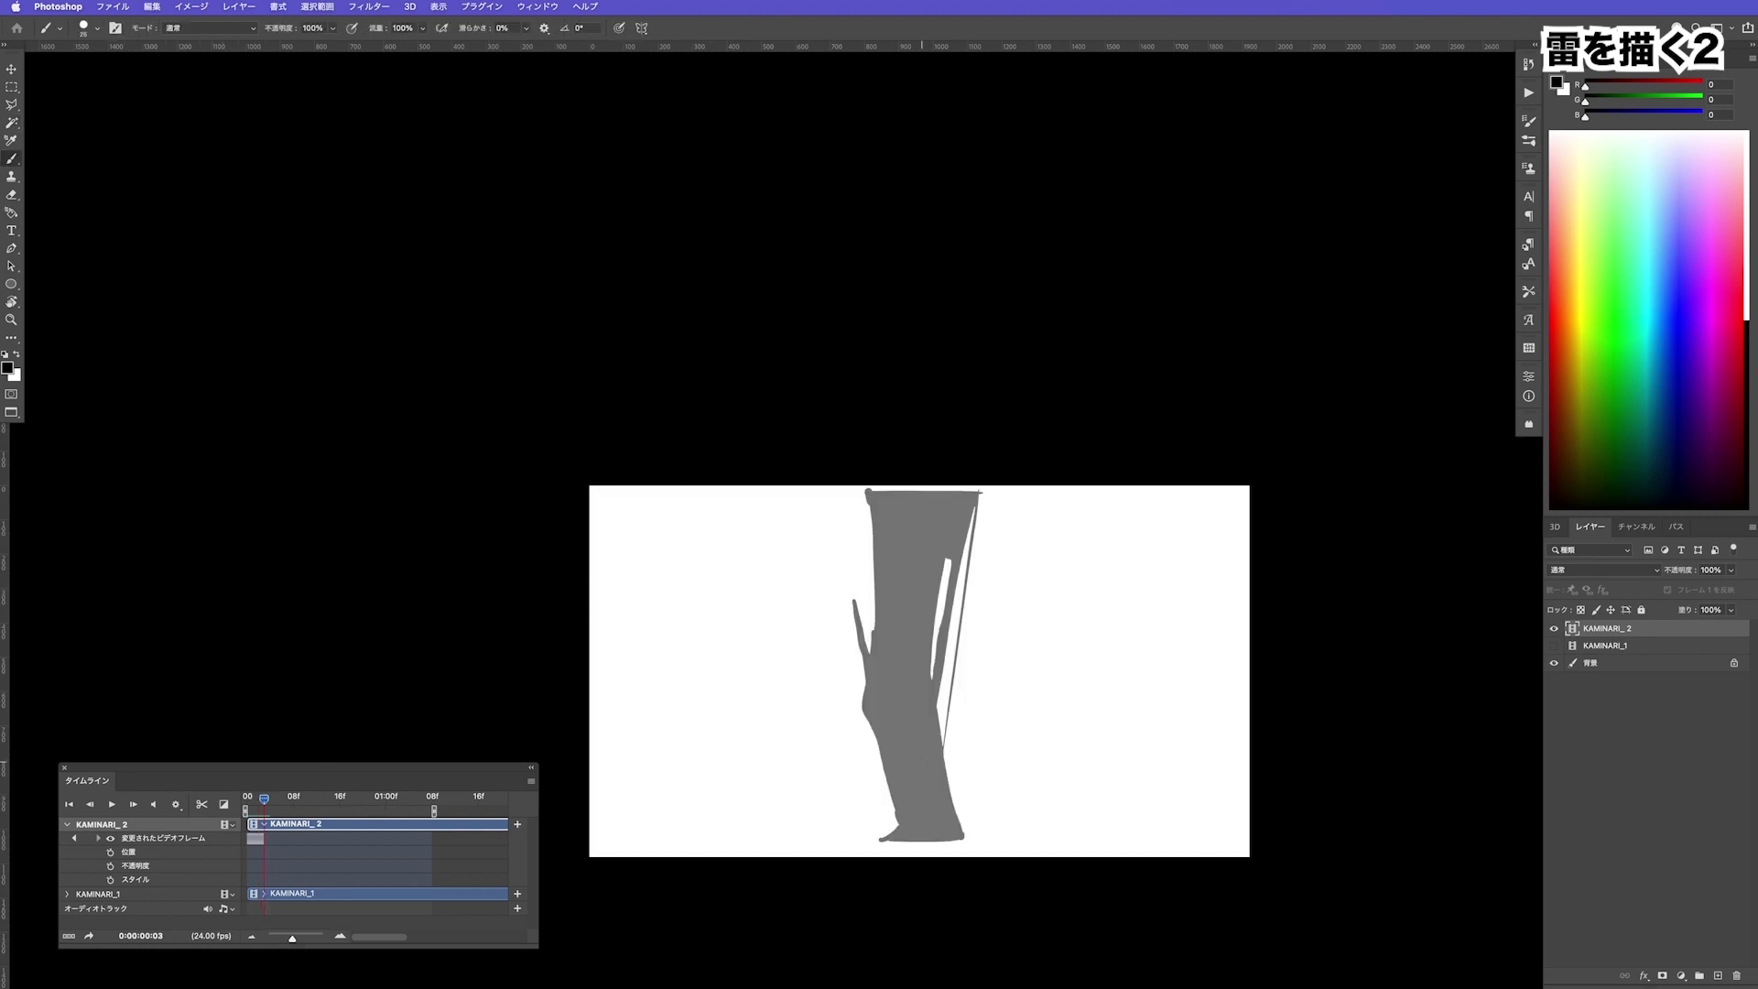
key(Left)
drag(871, 579, 893, 579)
mouse_move(871, 483)
mouse_down()
mouse_move(859, 757)
mouse_move(881, 813)
mouse_up()
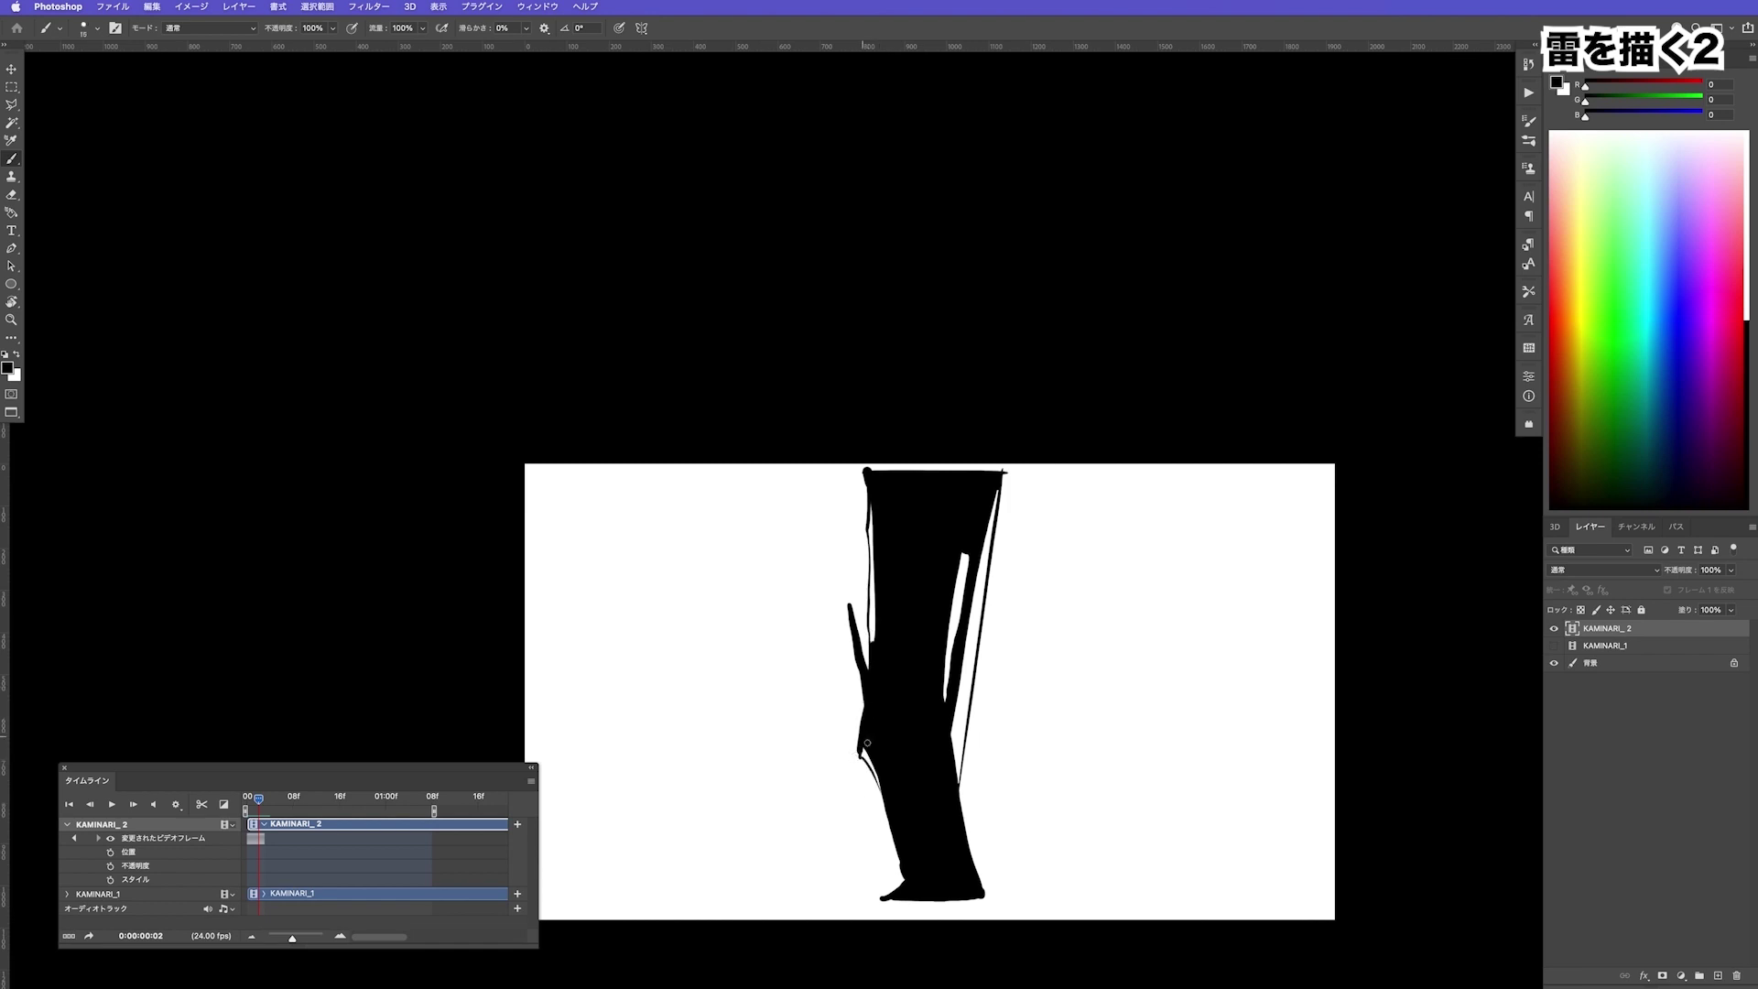
Cut narrow slits along the thick bolt's right edge with the Eraser and add a fine brush line beside them
key(e)
mouse_move(956, 866)
mouse_down()
mouse_move(967, 884)
mouse_move(945, 790)
mouse_move(976, 888)
mouse_move(946, 762)
mouse_up()
key(b)
drag(972, 877, 946, 777)
key(e)
drag(976, 538, 943, 726)
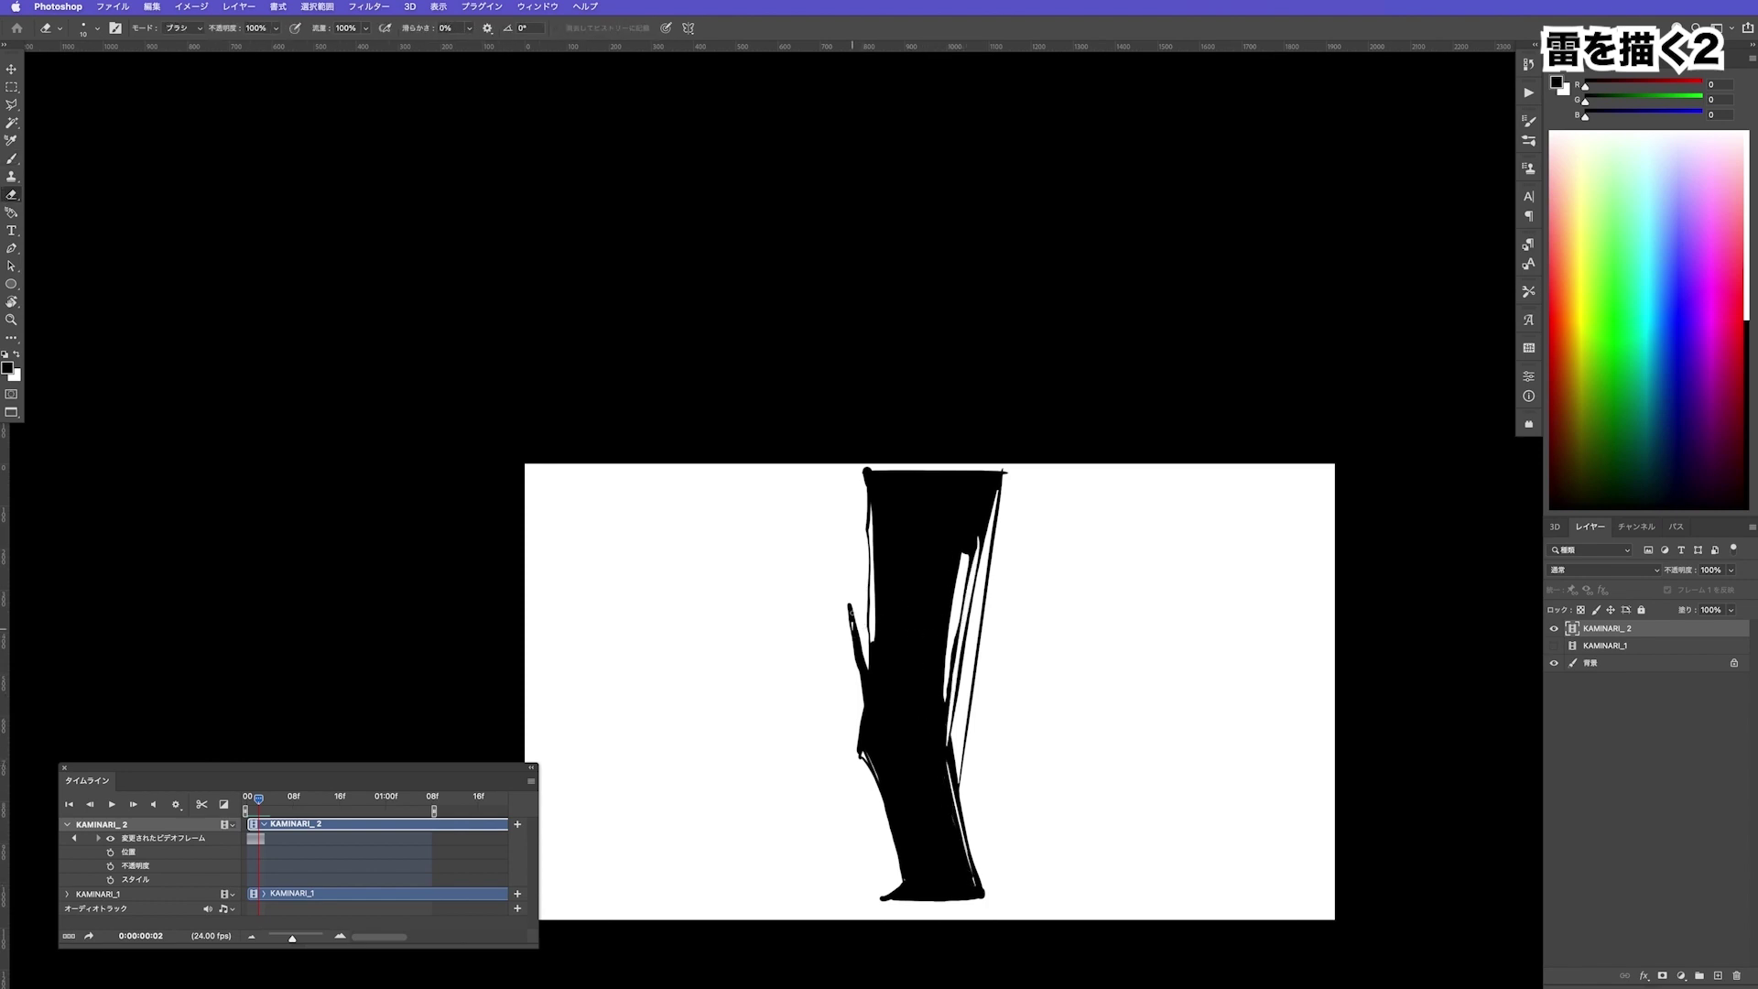
Brush more fine jagged lines along the left edge and in the right-hand gaps of the thick bolt on frame 2
key(b)
drag(865, 668, 865, 472)
mouse_move(859, 553)
mouse_down()
mouse_move(860, 708)
mouse_move(868, 658)
mouse_up()
drag(862, 589, 857, 765)
drag(967, 588, 951, 676)
mouse_move(951, 601)
mouse_down()
mouse_move(981, 891)
mouse_move(933, 605)
mouse_move(961, 632)
mouse_up()
key(z)
key(b)
mouse_move(920, 823)
mouse_down()
mouse_move(923, 861)
mouse_move(866, 778)
mouse_up()
key(z)
key(b)
Compare the neighbouring frames, fill the whole canvas with black on frame 3 and step through the frames to check it
key(Left)
key(Right)
key(Right)
key(Left)
key(Right)
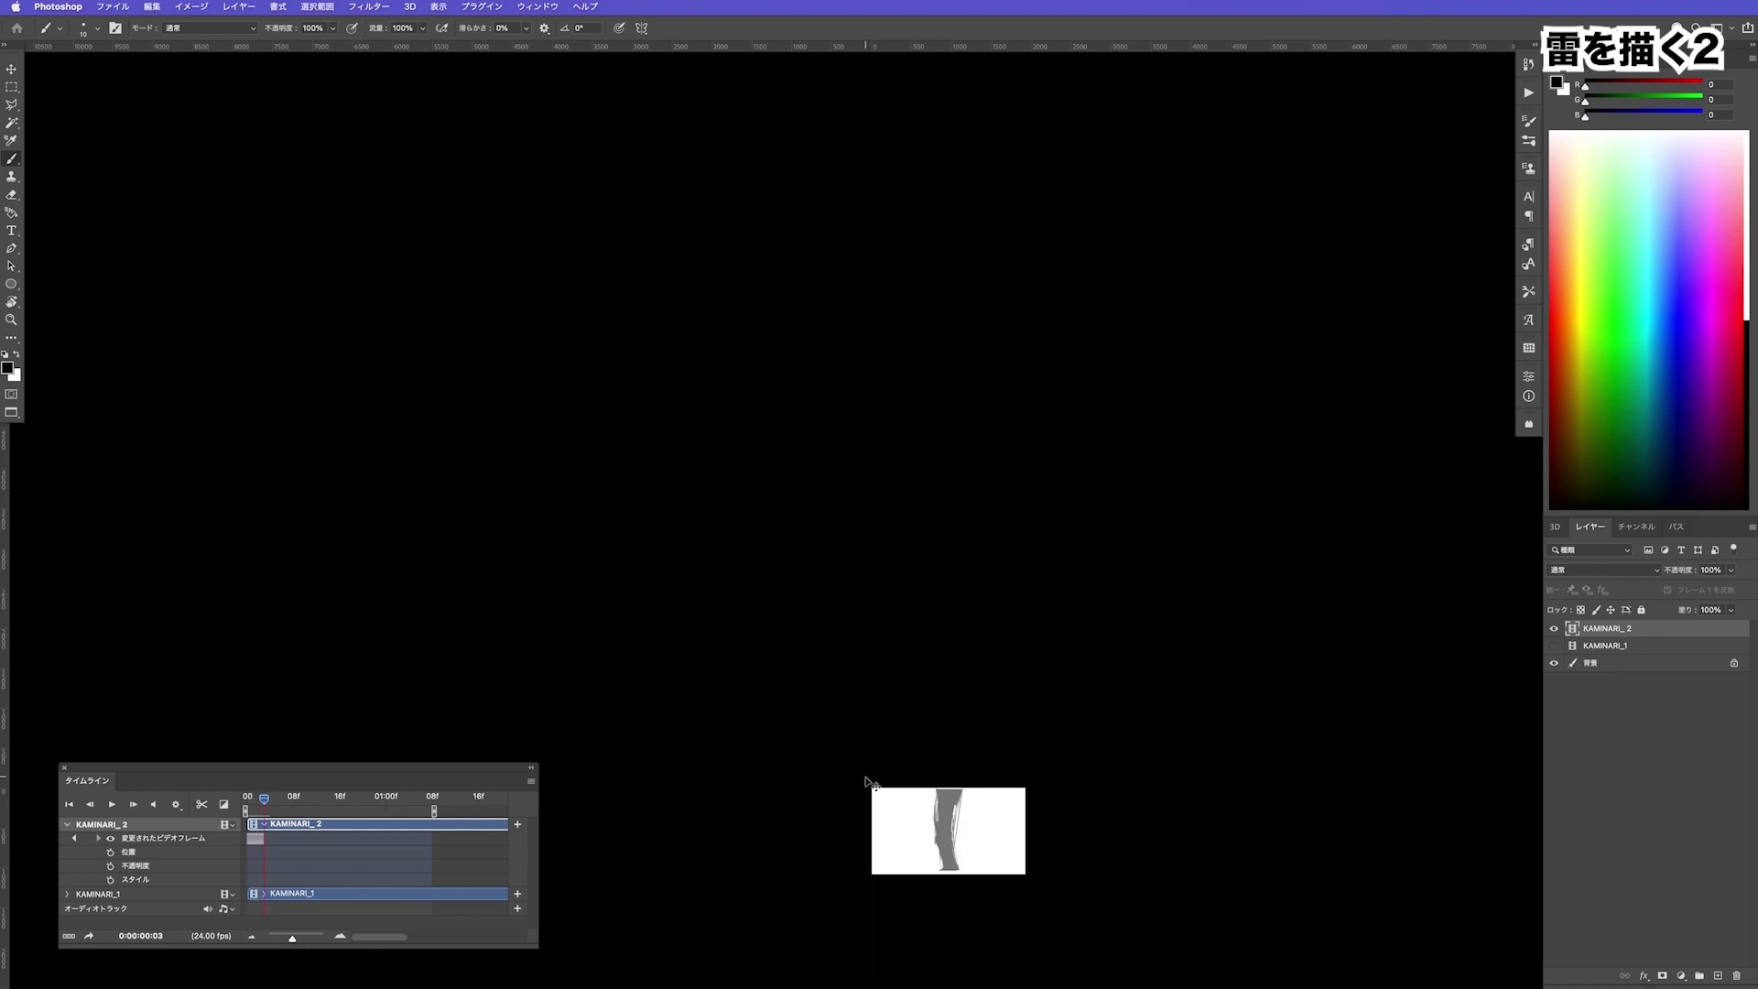
drag(977, 843, 1057, 741)
key(alt+BackSpace)
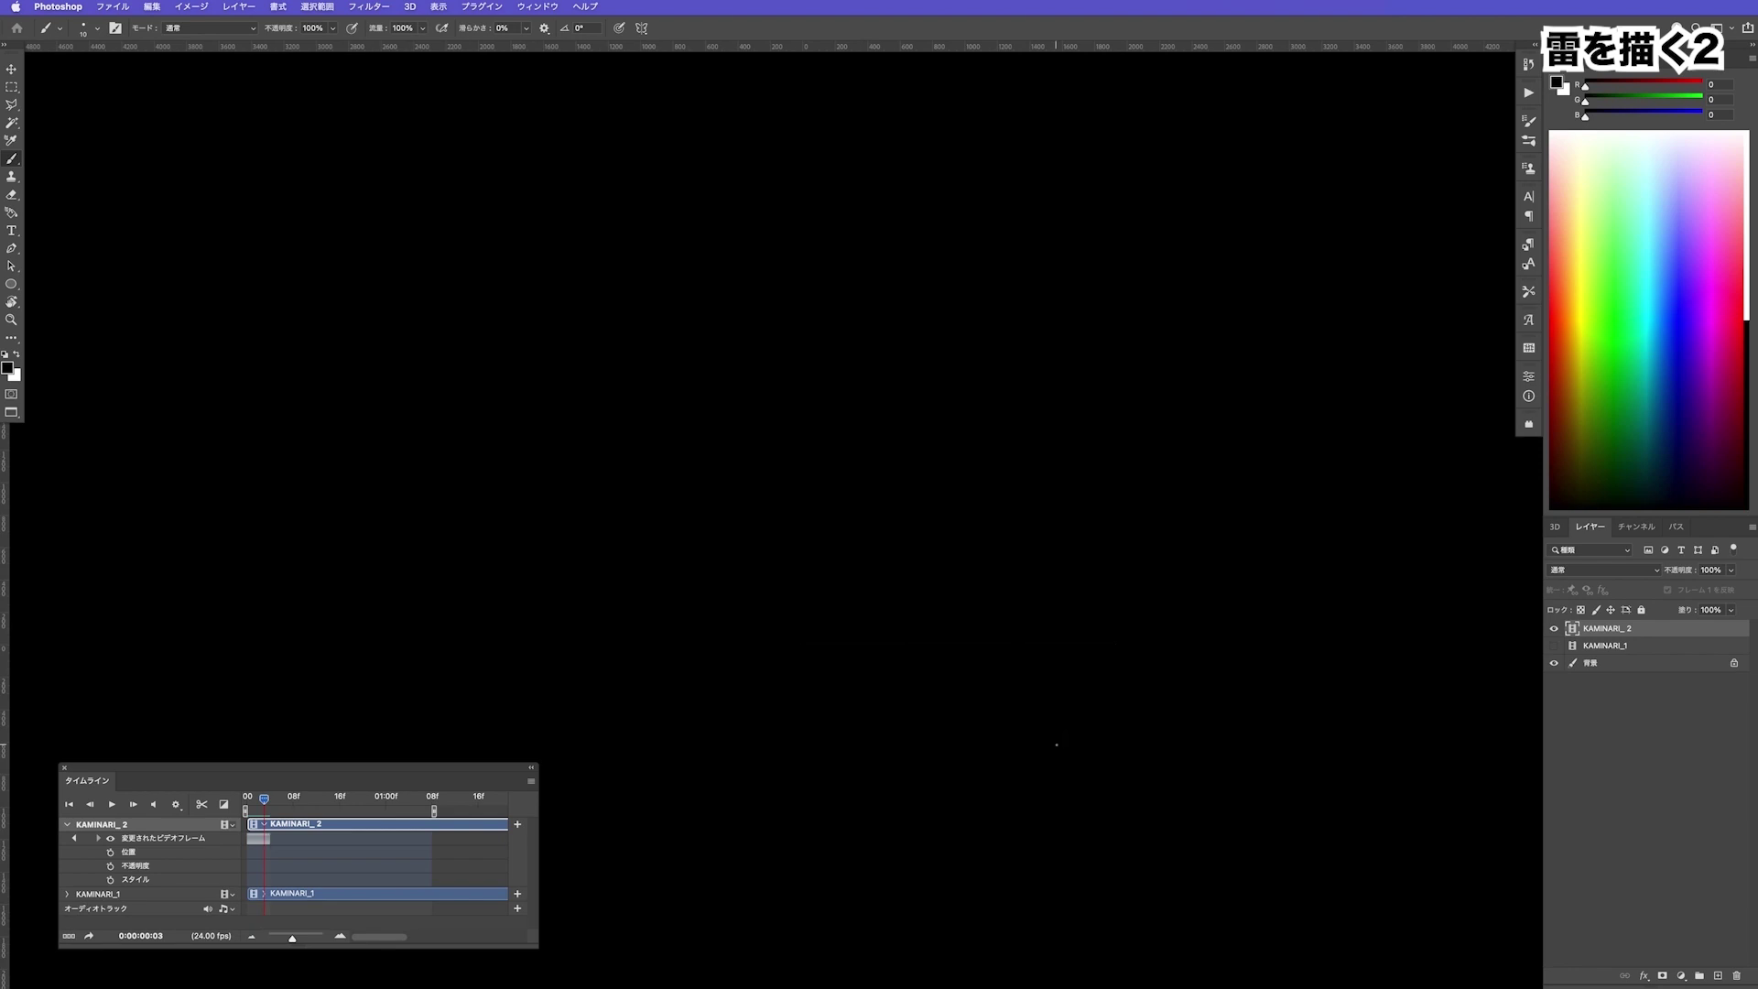
key(super+Left)
key(super+Left)
key(super+Right)
key(super+Right)
key(z)
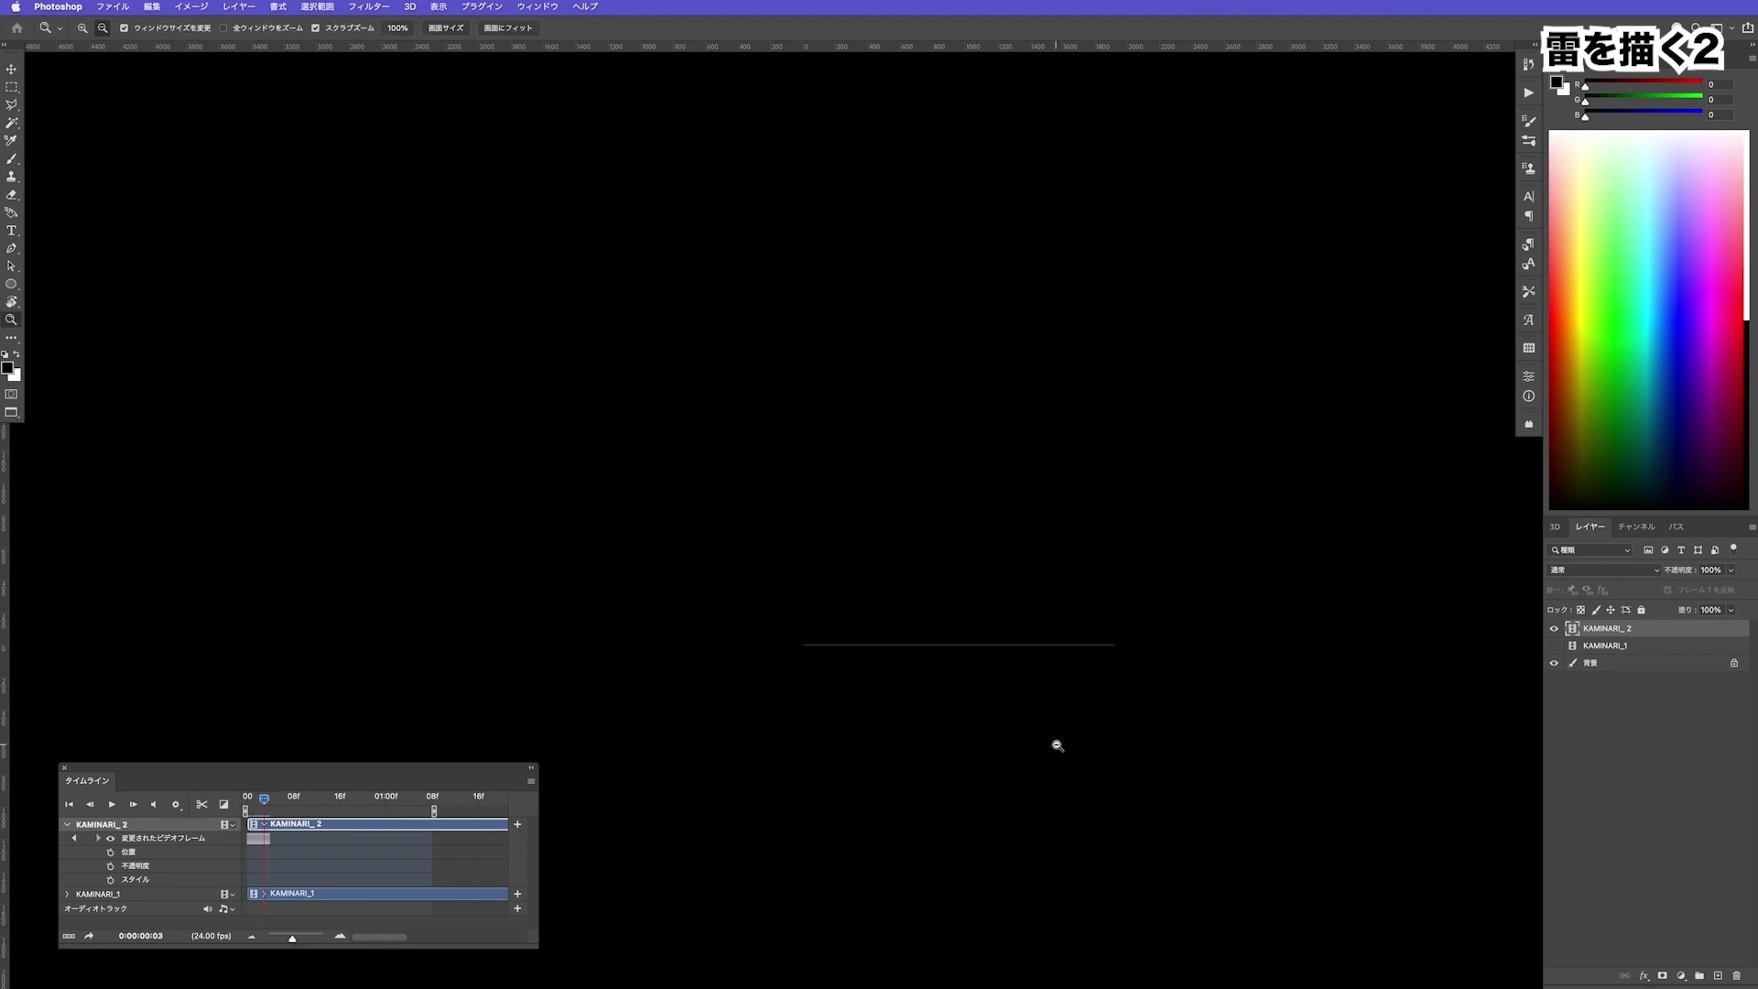
Advance to frame 6, fill the canvas with black and fill a wide horizontal band across its lower half with white
key(Right)
key(Right)
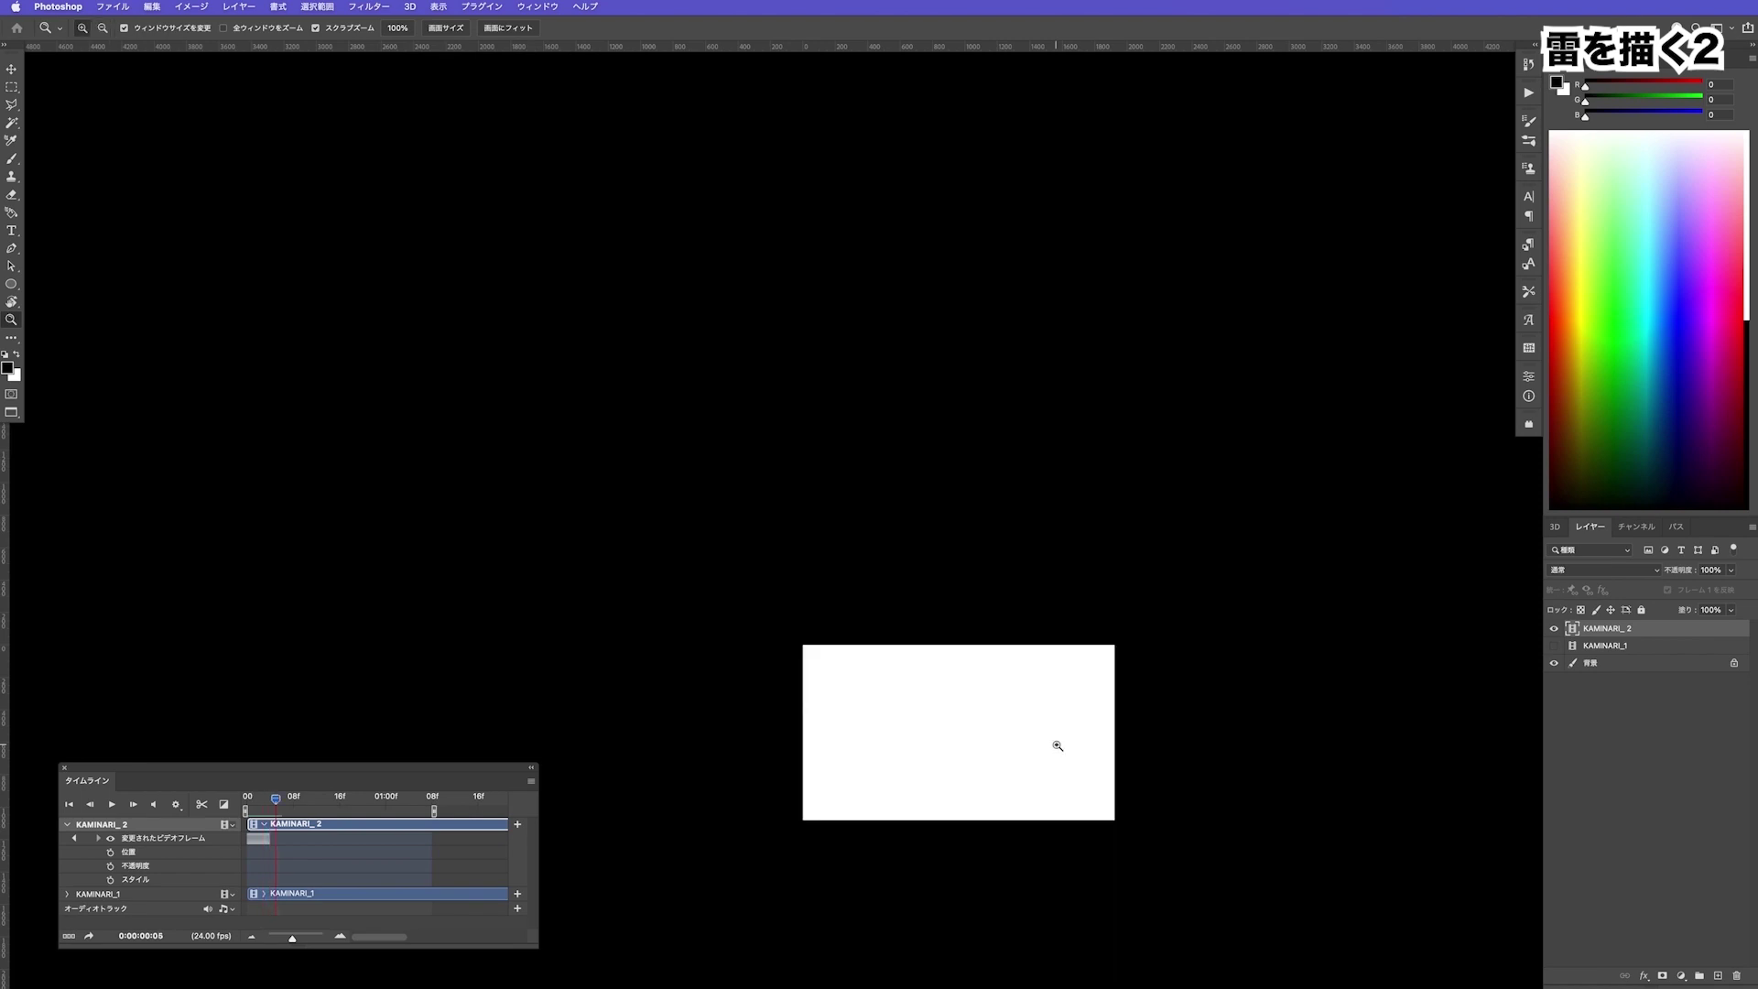
key(Right)
key(alt)
key(alt+BackSpace)
key(m)
drag(782, 600, 1227, 774)
key(super+BackSpace)
Add a thin white horizontal stripe above the wide white band on frame 6
drag(784, 706, 1359, 719)
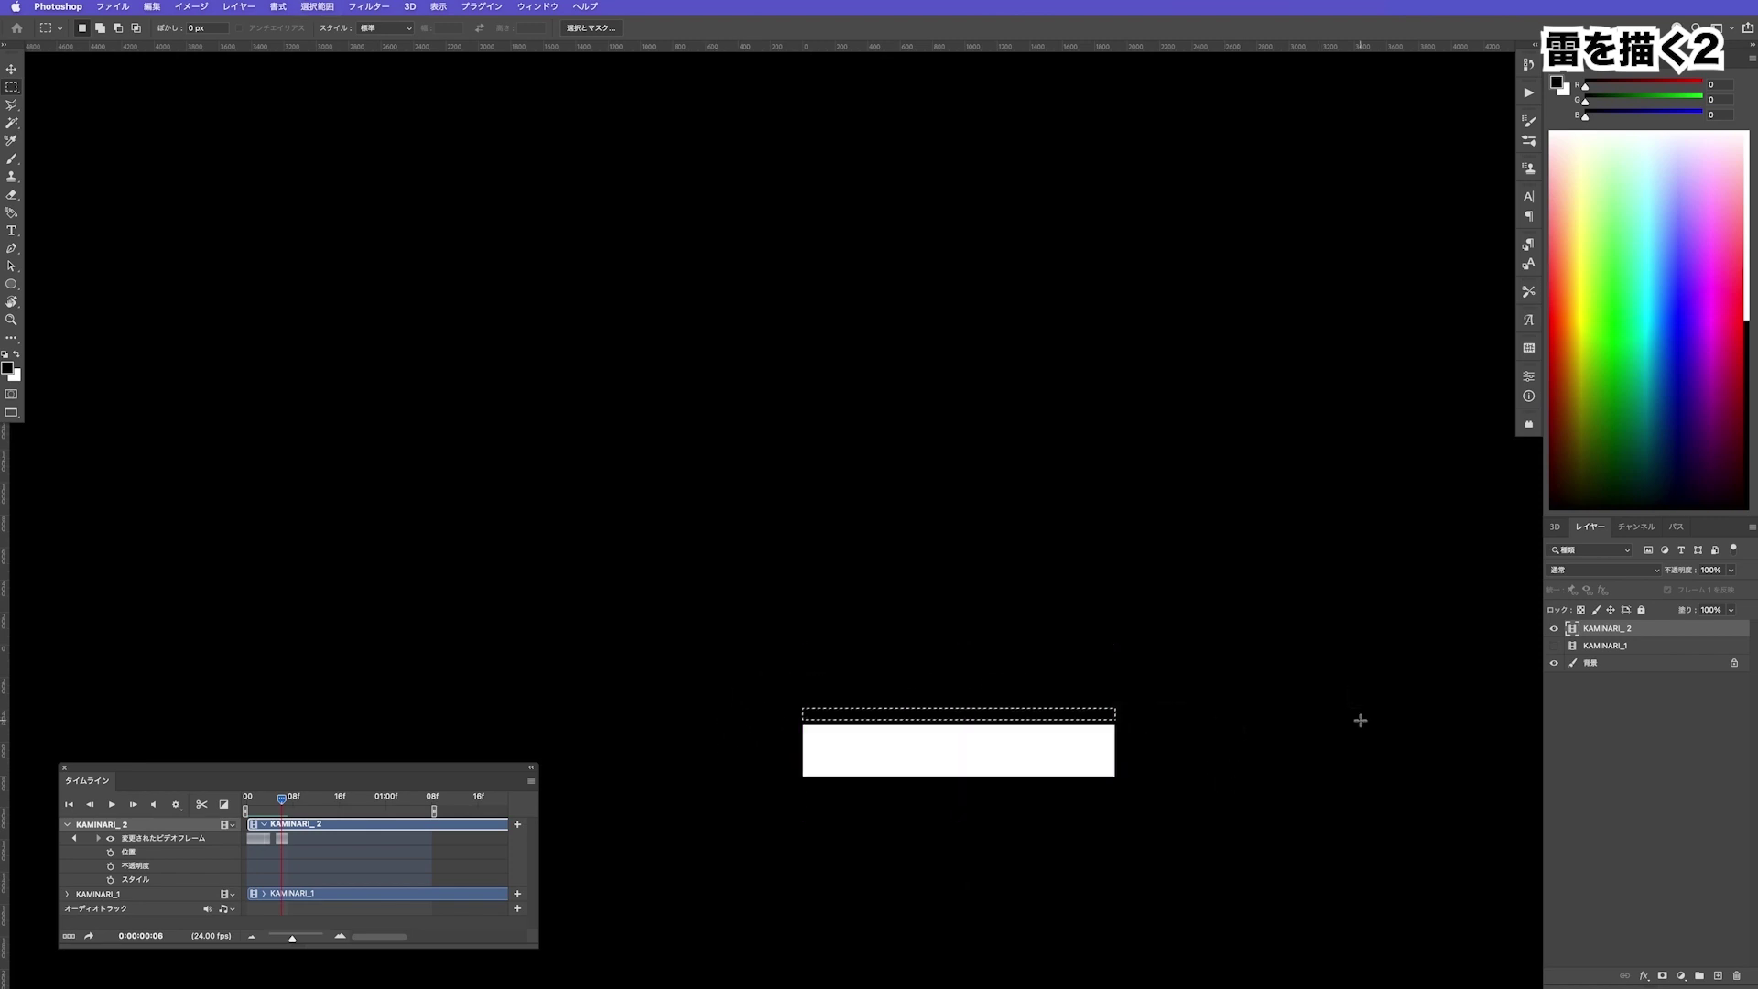
key(super+d)
mouse_move(736, 674)
mouse_down()
mouse_move(1240, 671)
mouse_move(1225, 687)
mouse_up()
key(super+BackSpace)
key(super+d)
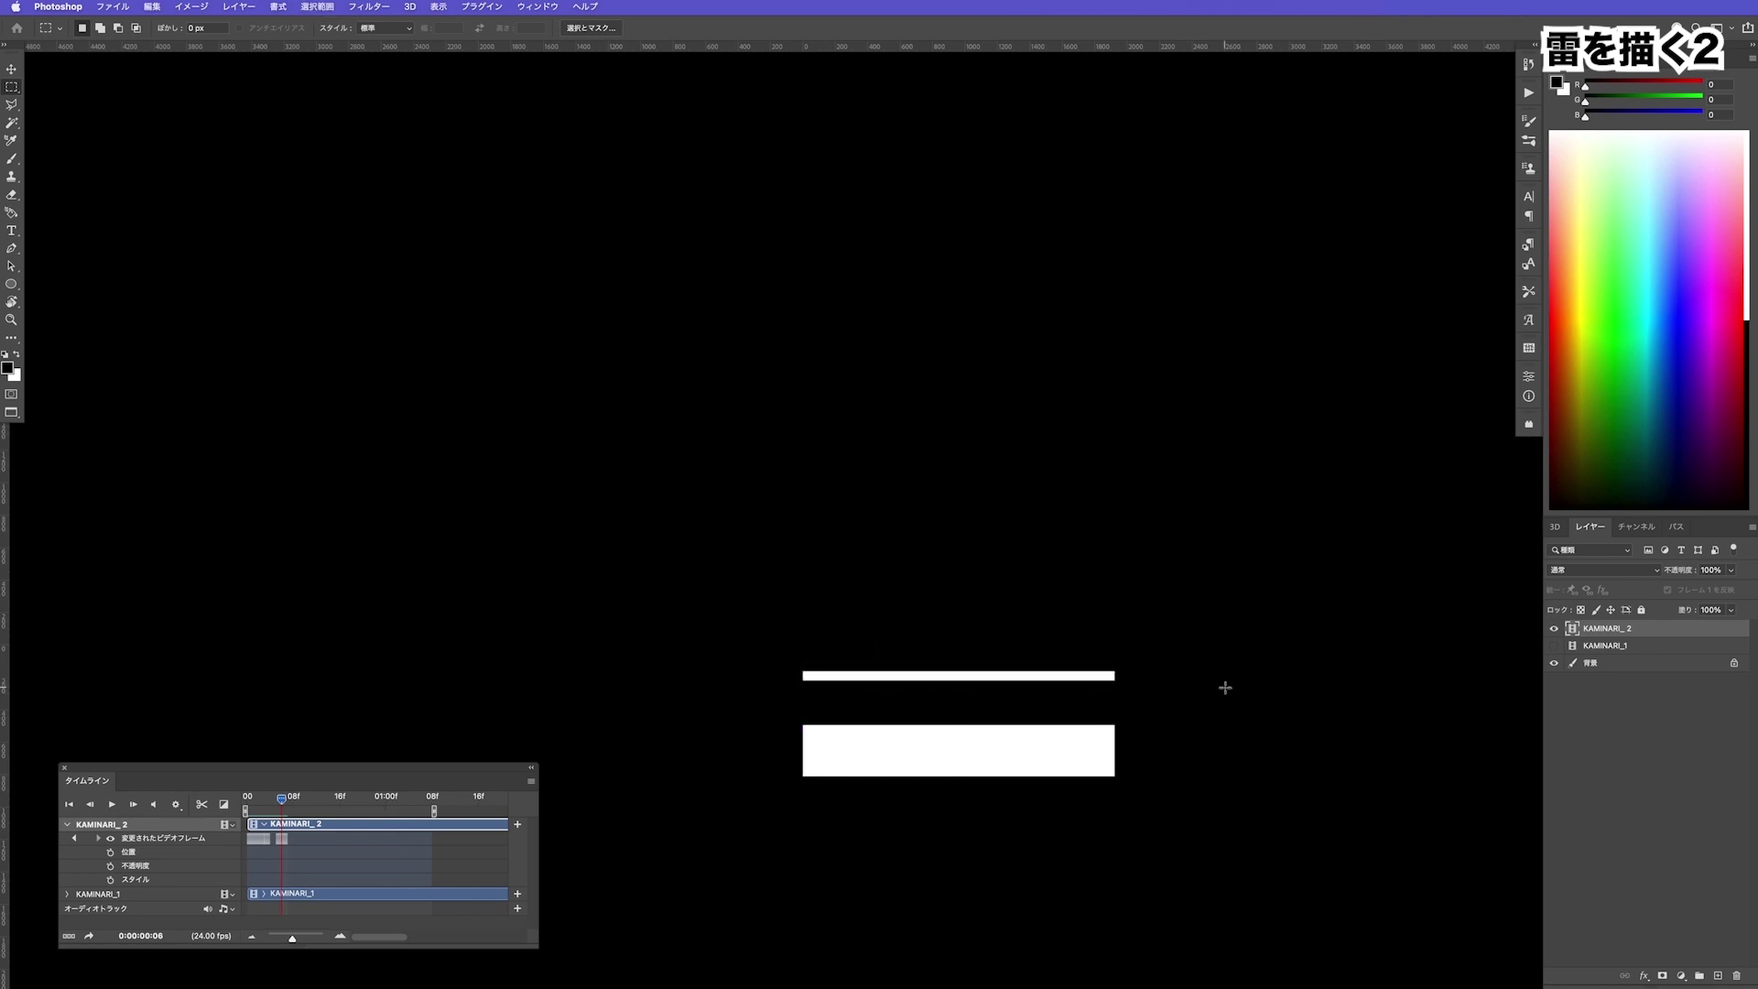
Compare the frames around frame 6 and cover its thin upper white stripe with black
click(11, 87)
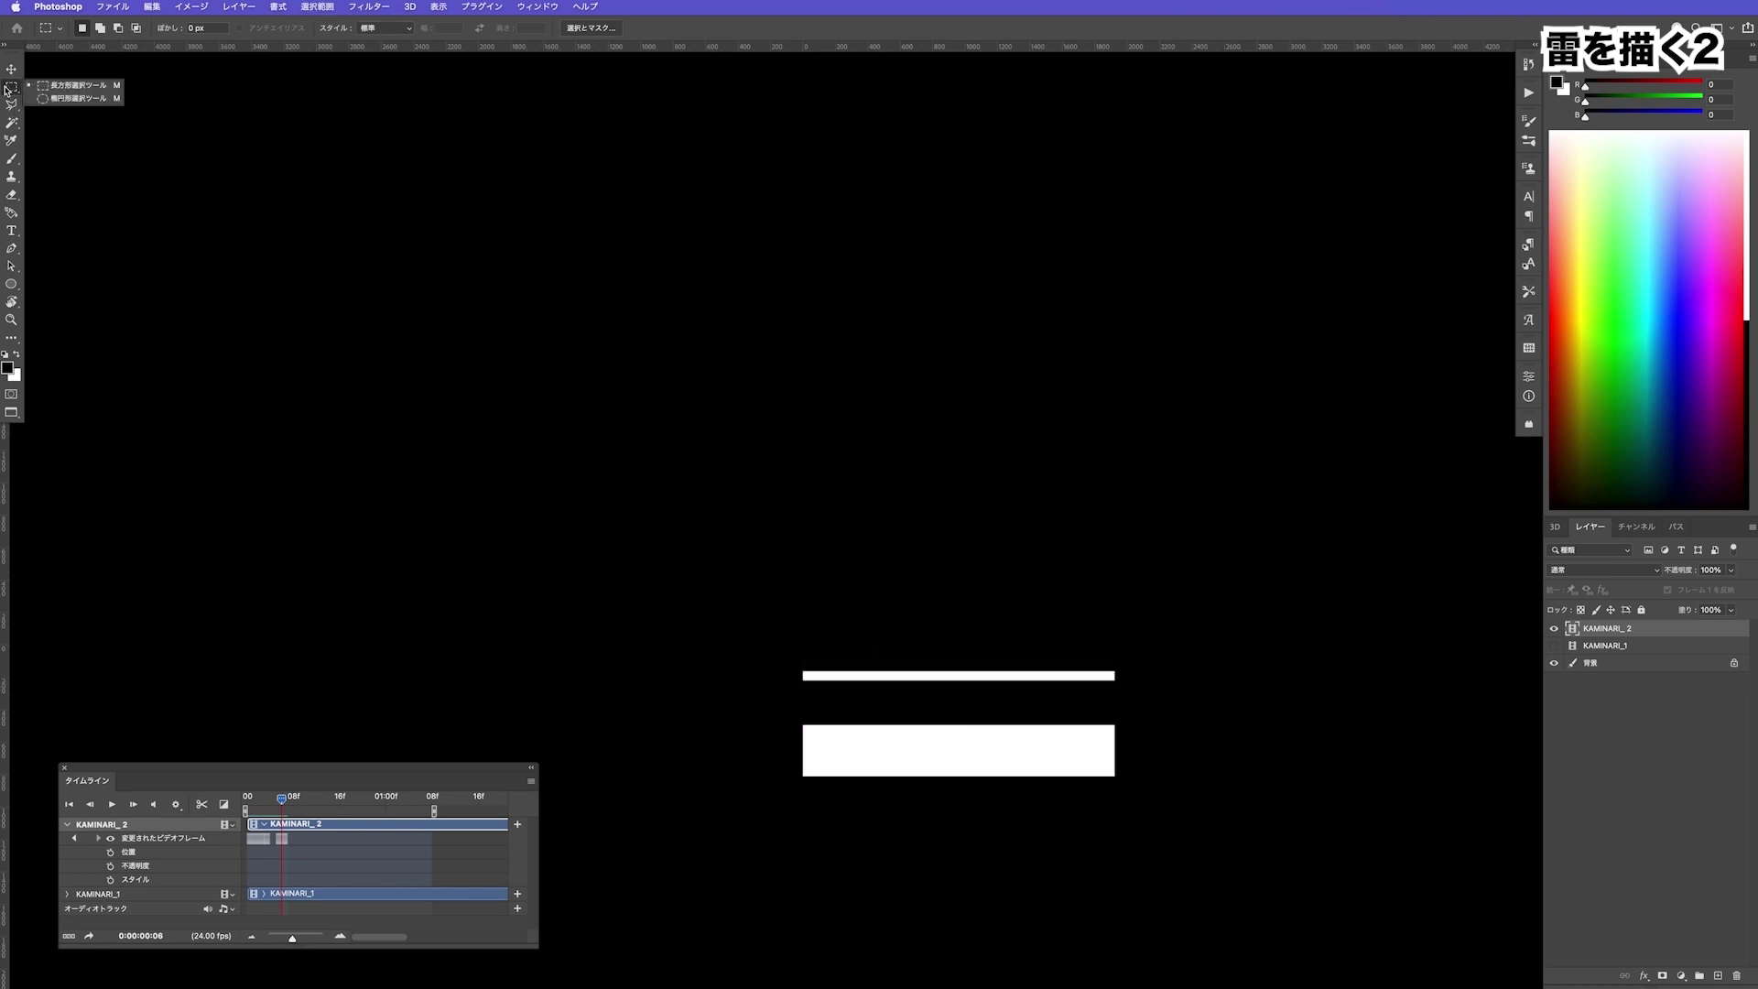
key(super+space)
drag(1118, 753, 1132, 754)
key(Right)
key(Left)
key(Left)
key(Right)
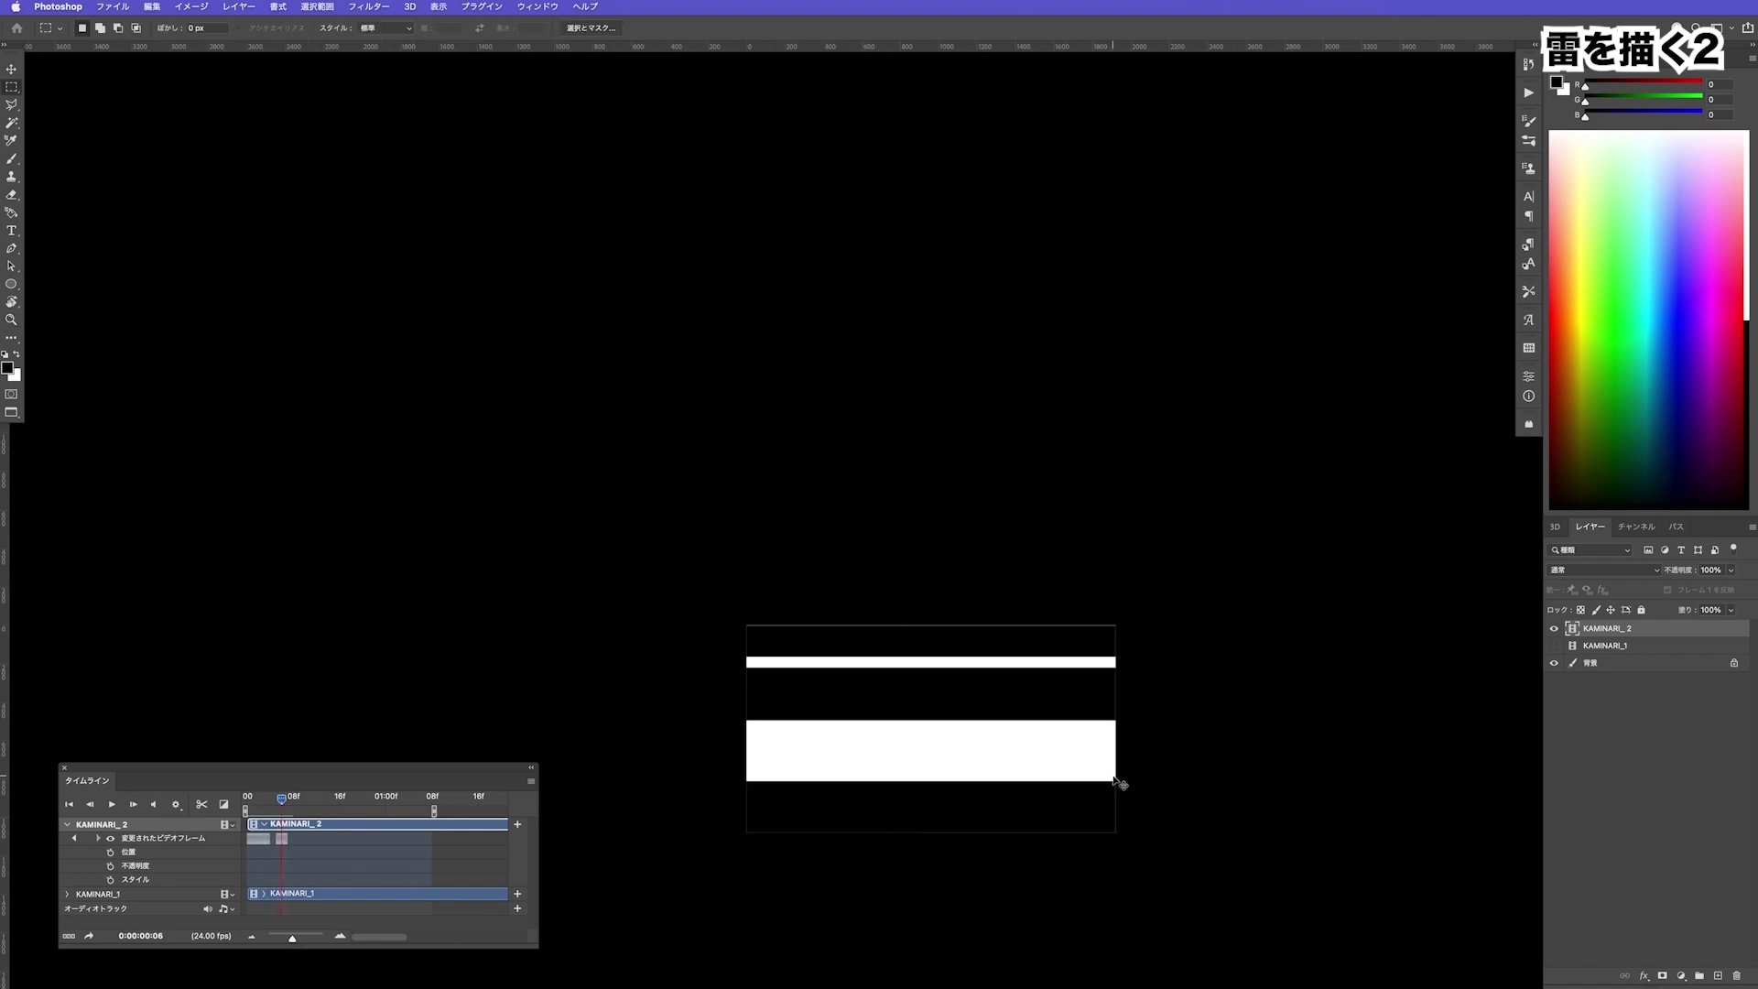
key(z)
drag(794, 744, 841, 742)
key(m)
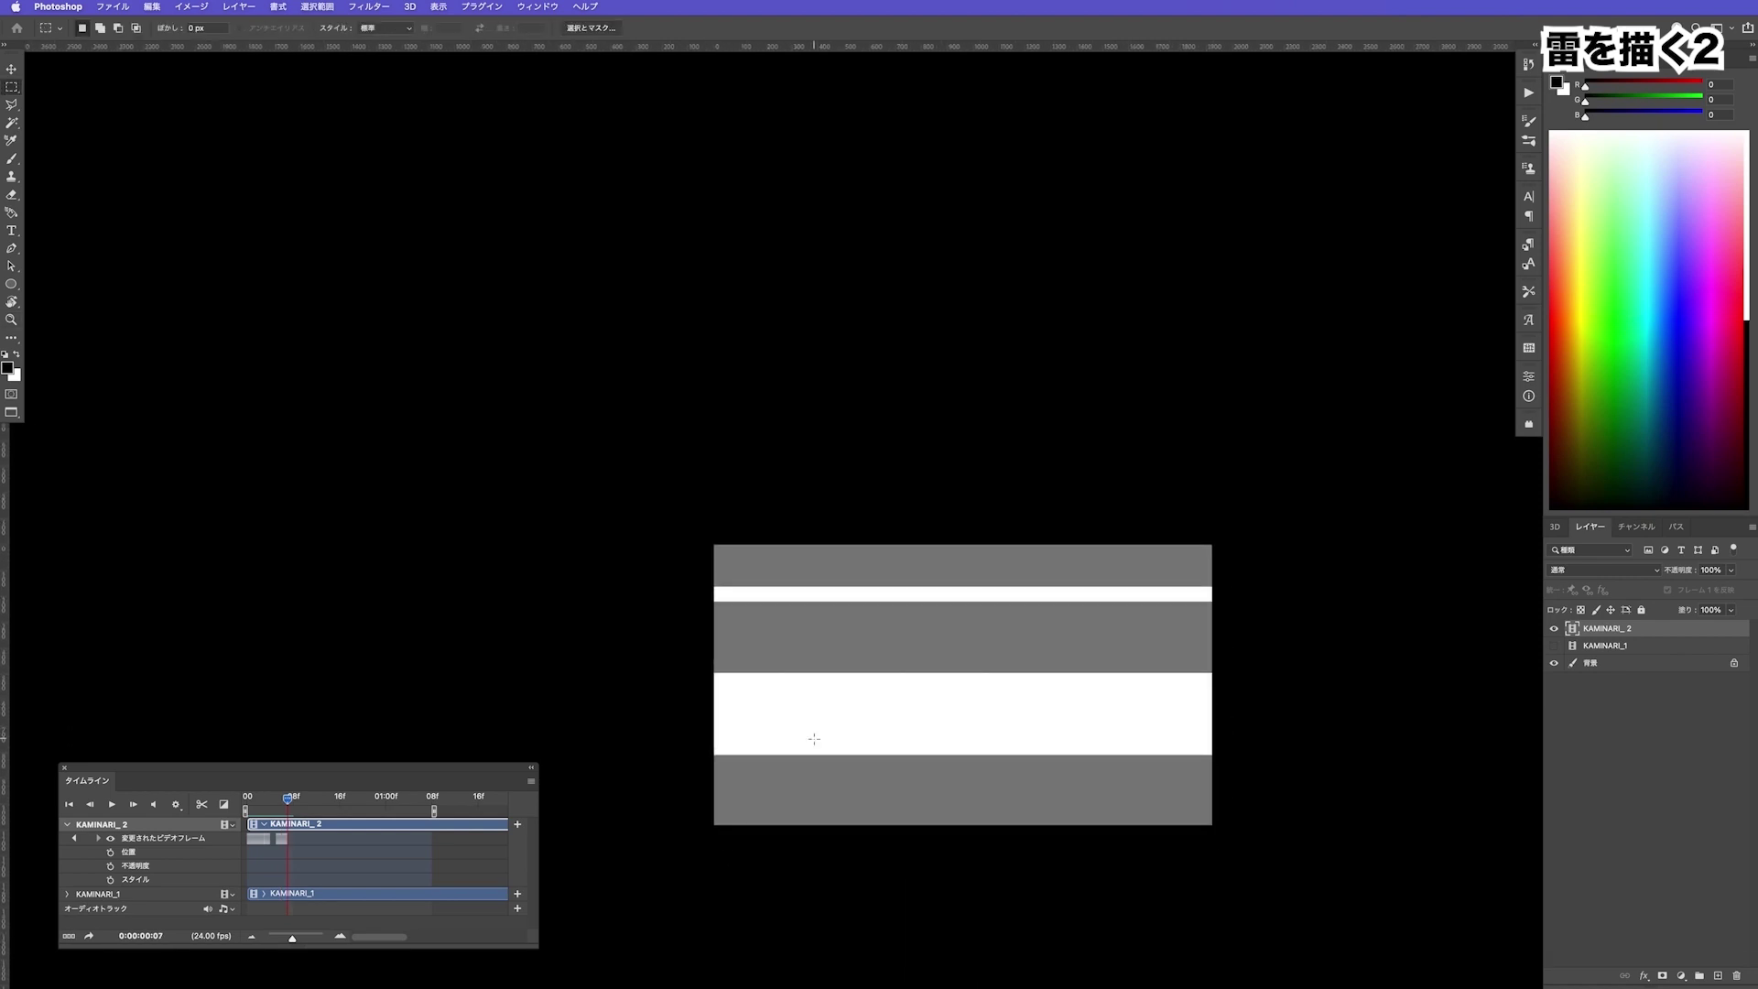
drag(667, 570, 1272, 623)
key(super+BackSpace)
key(alt+BackSpace)
key(super+d)
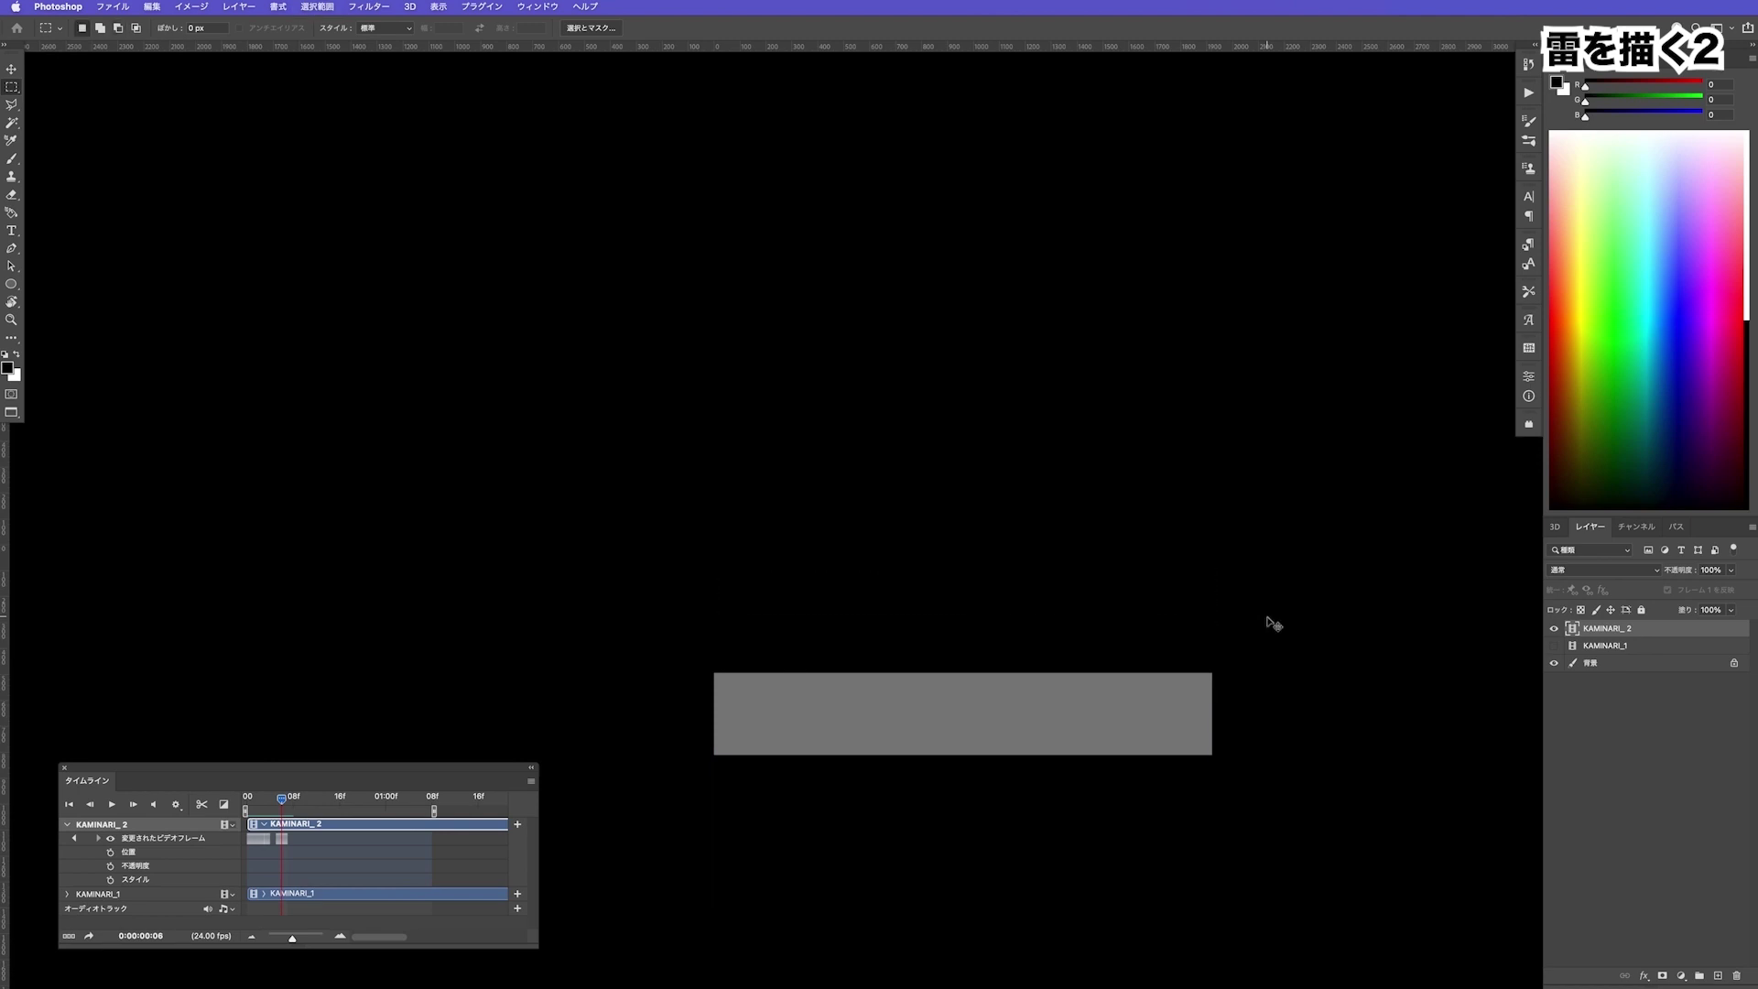
On frame 7, select a horizontal band near the canvas's lower edge, invert the selection and fill the rest with black
key(Right)
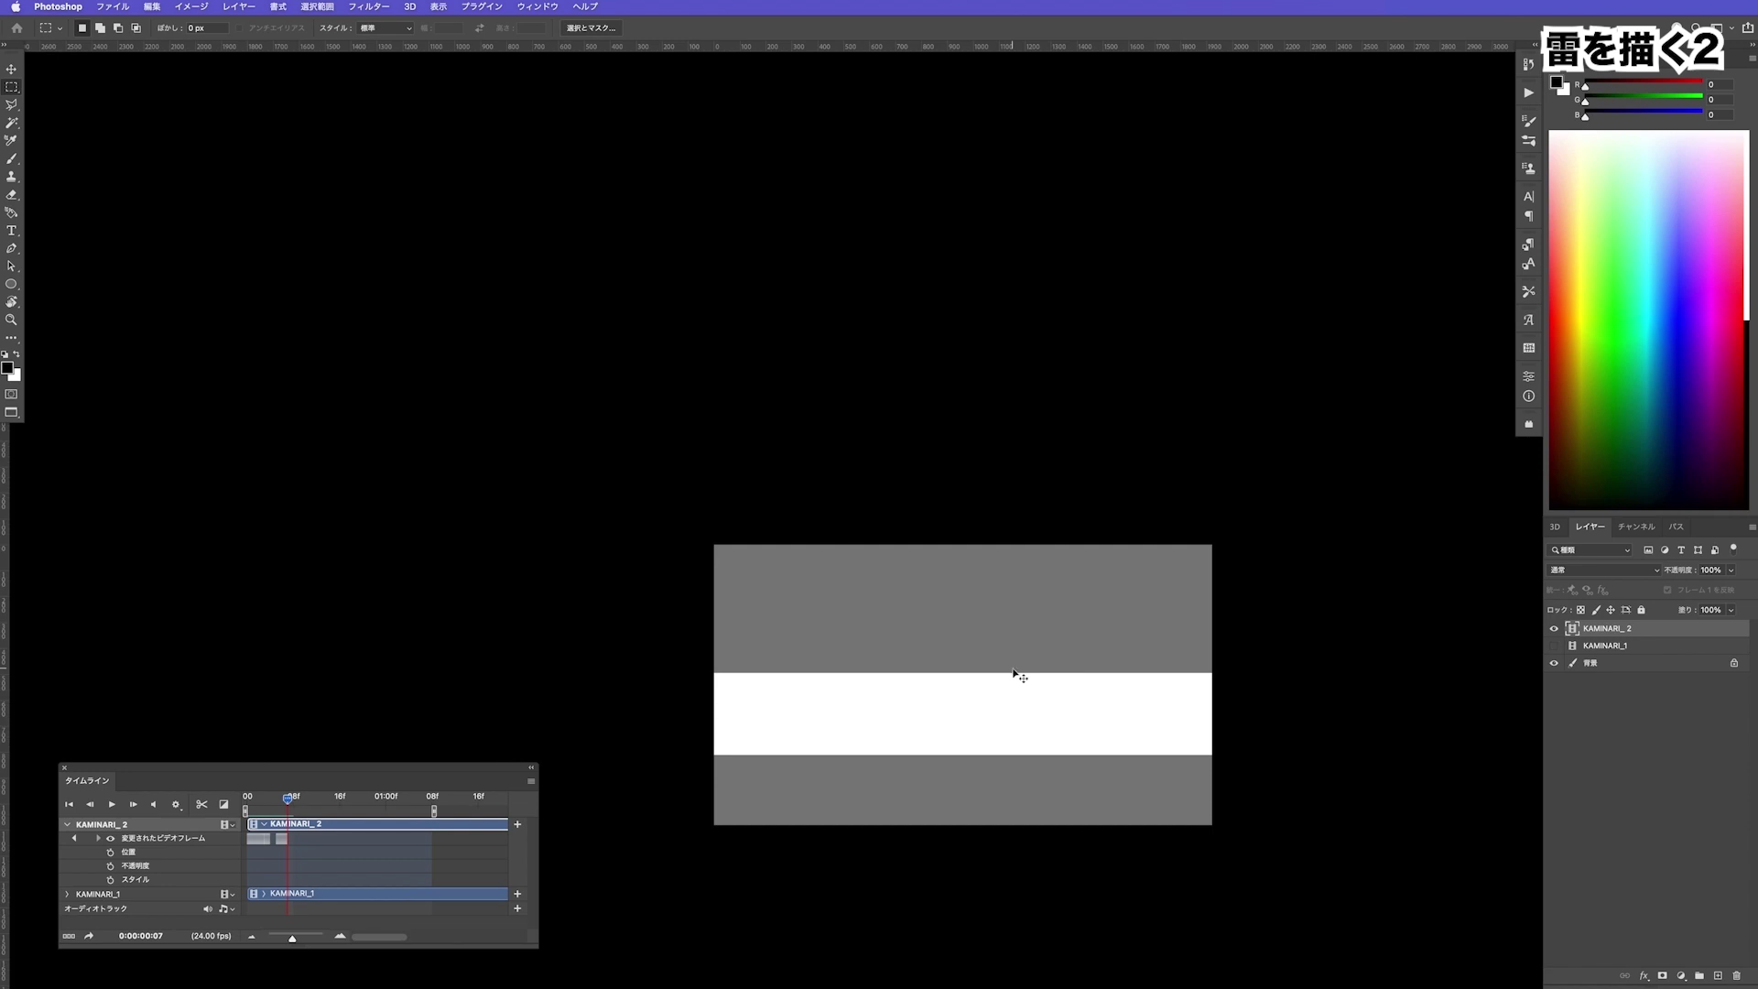
key(Left)
key(Left)
key(Right)
key(Right)
drag(678, 742, 1221, 802)
key(super+shift+i)
key(alt+BackSpace)
key(super+d)
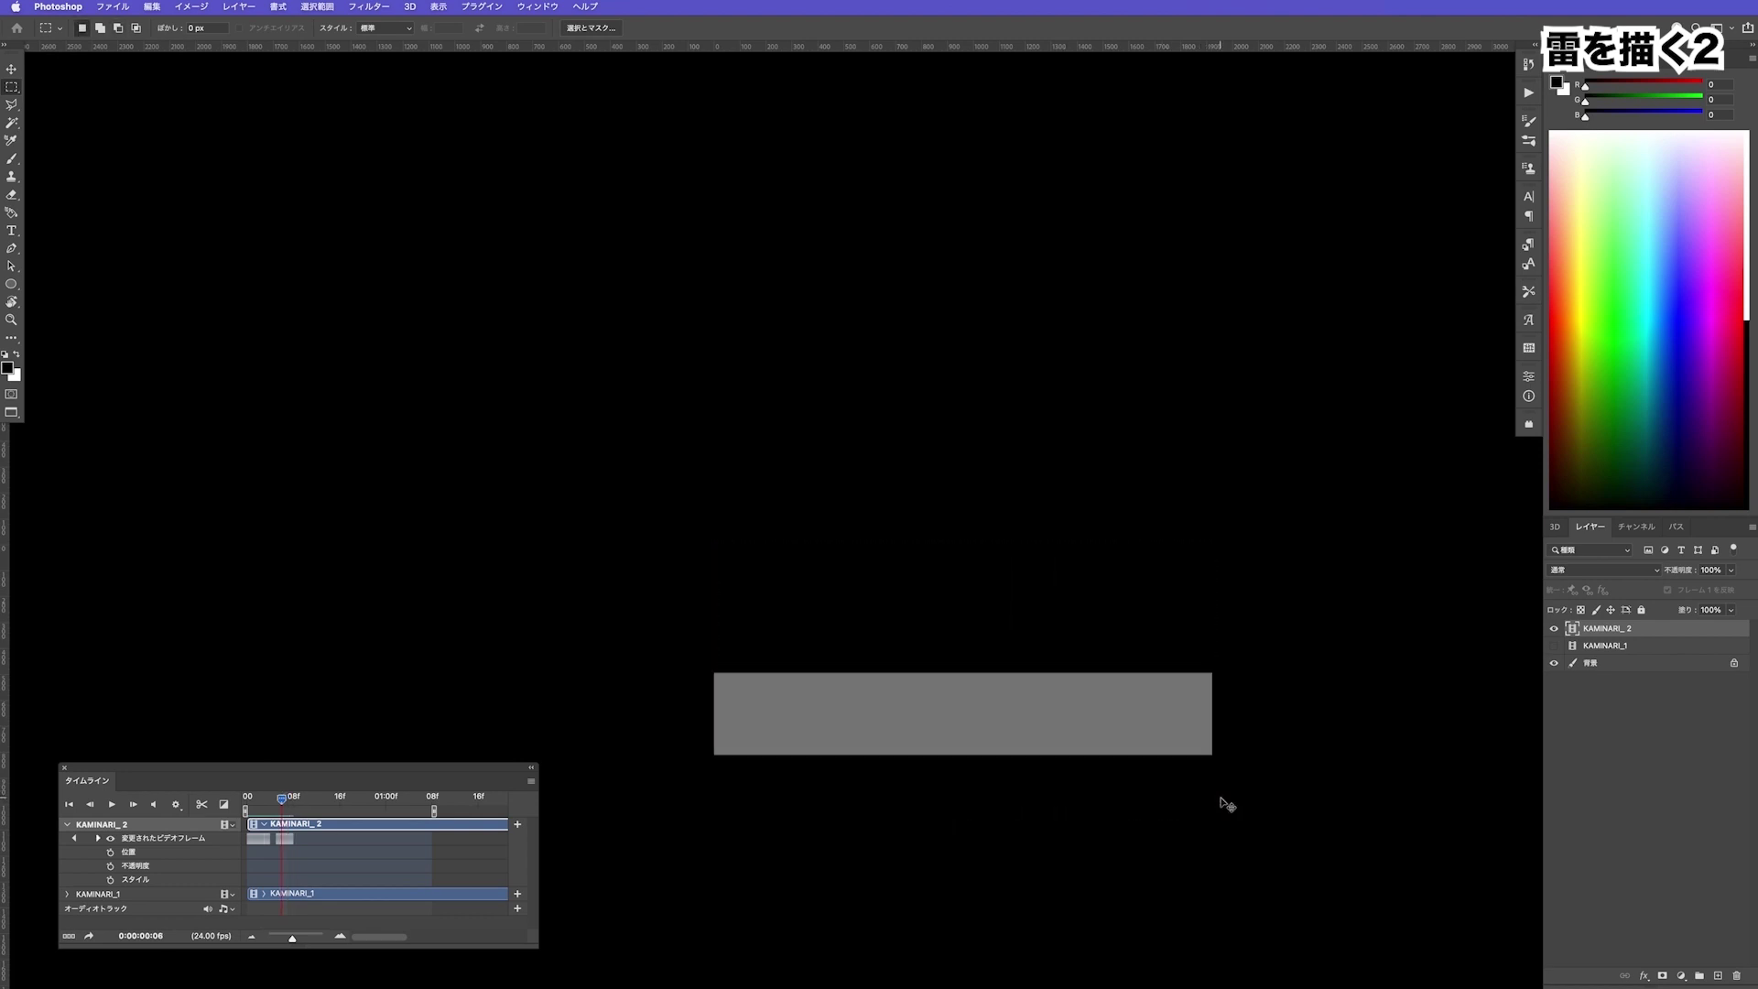
Fill frame 8 with black except for a thin horizontal stripe in the canvas's upper part
key(Right)
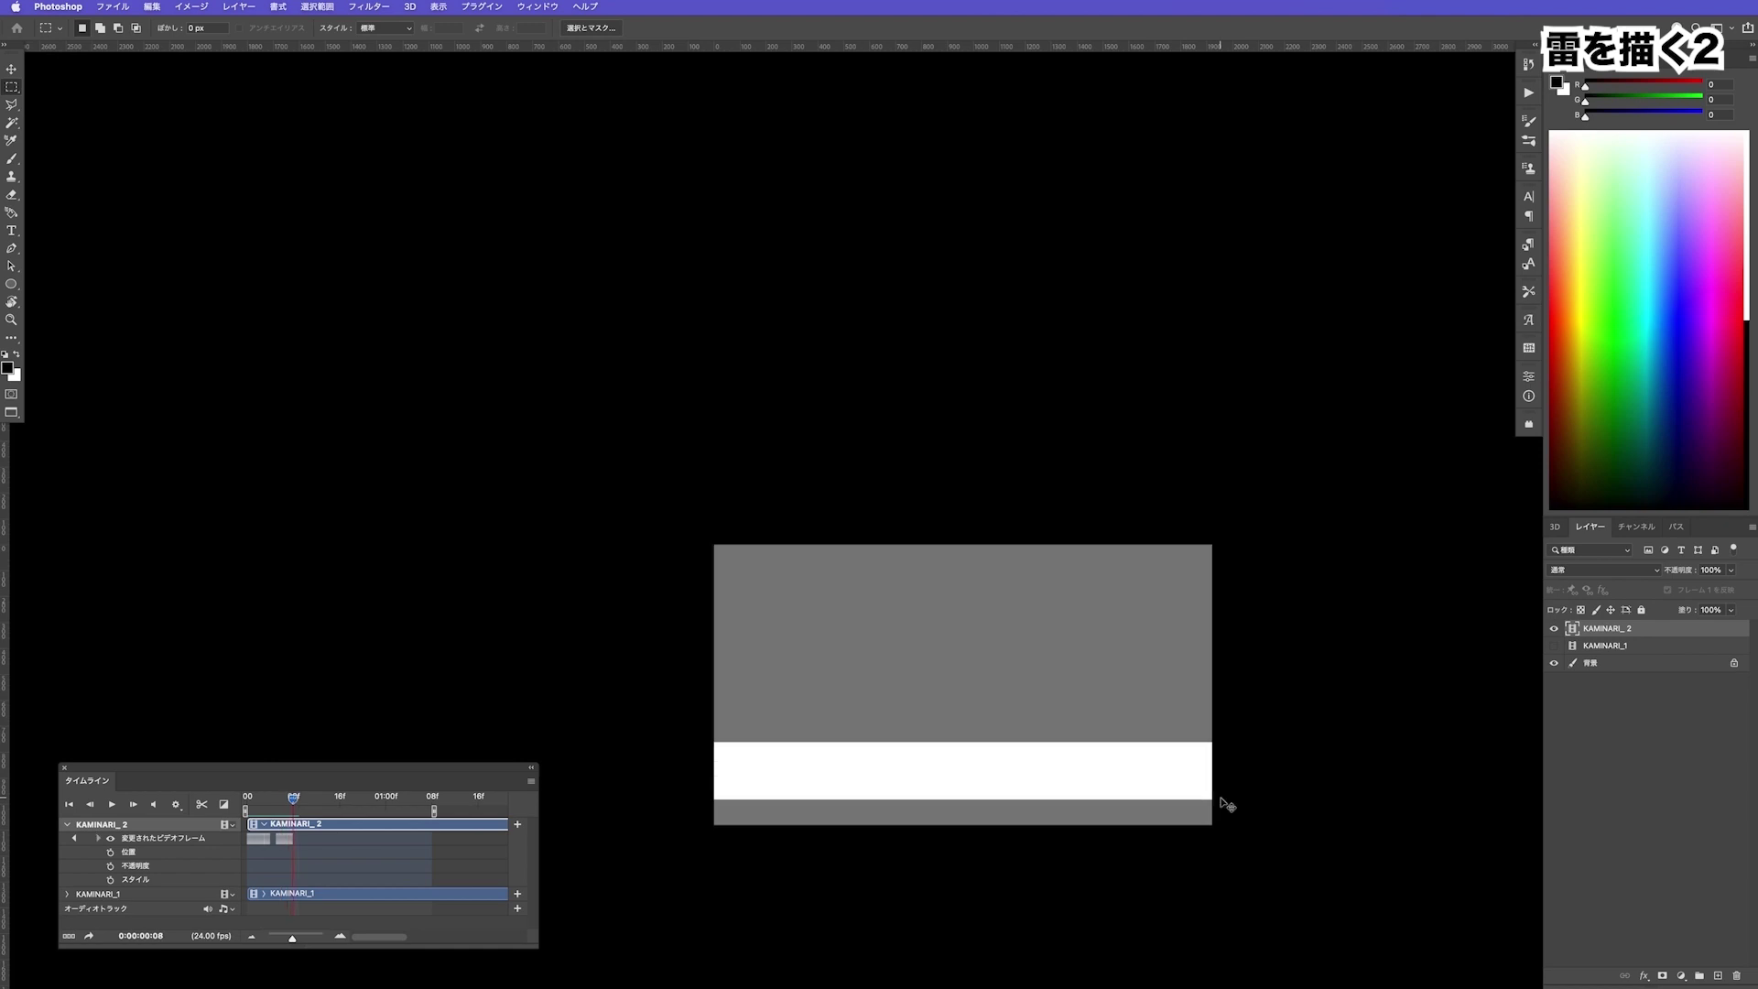
drag(679, 604, 1249, 597)
key(shift+super+i)
key(space)
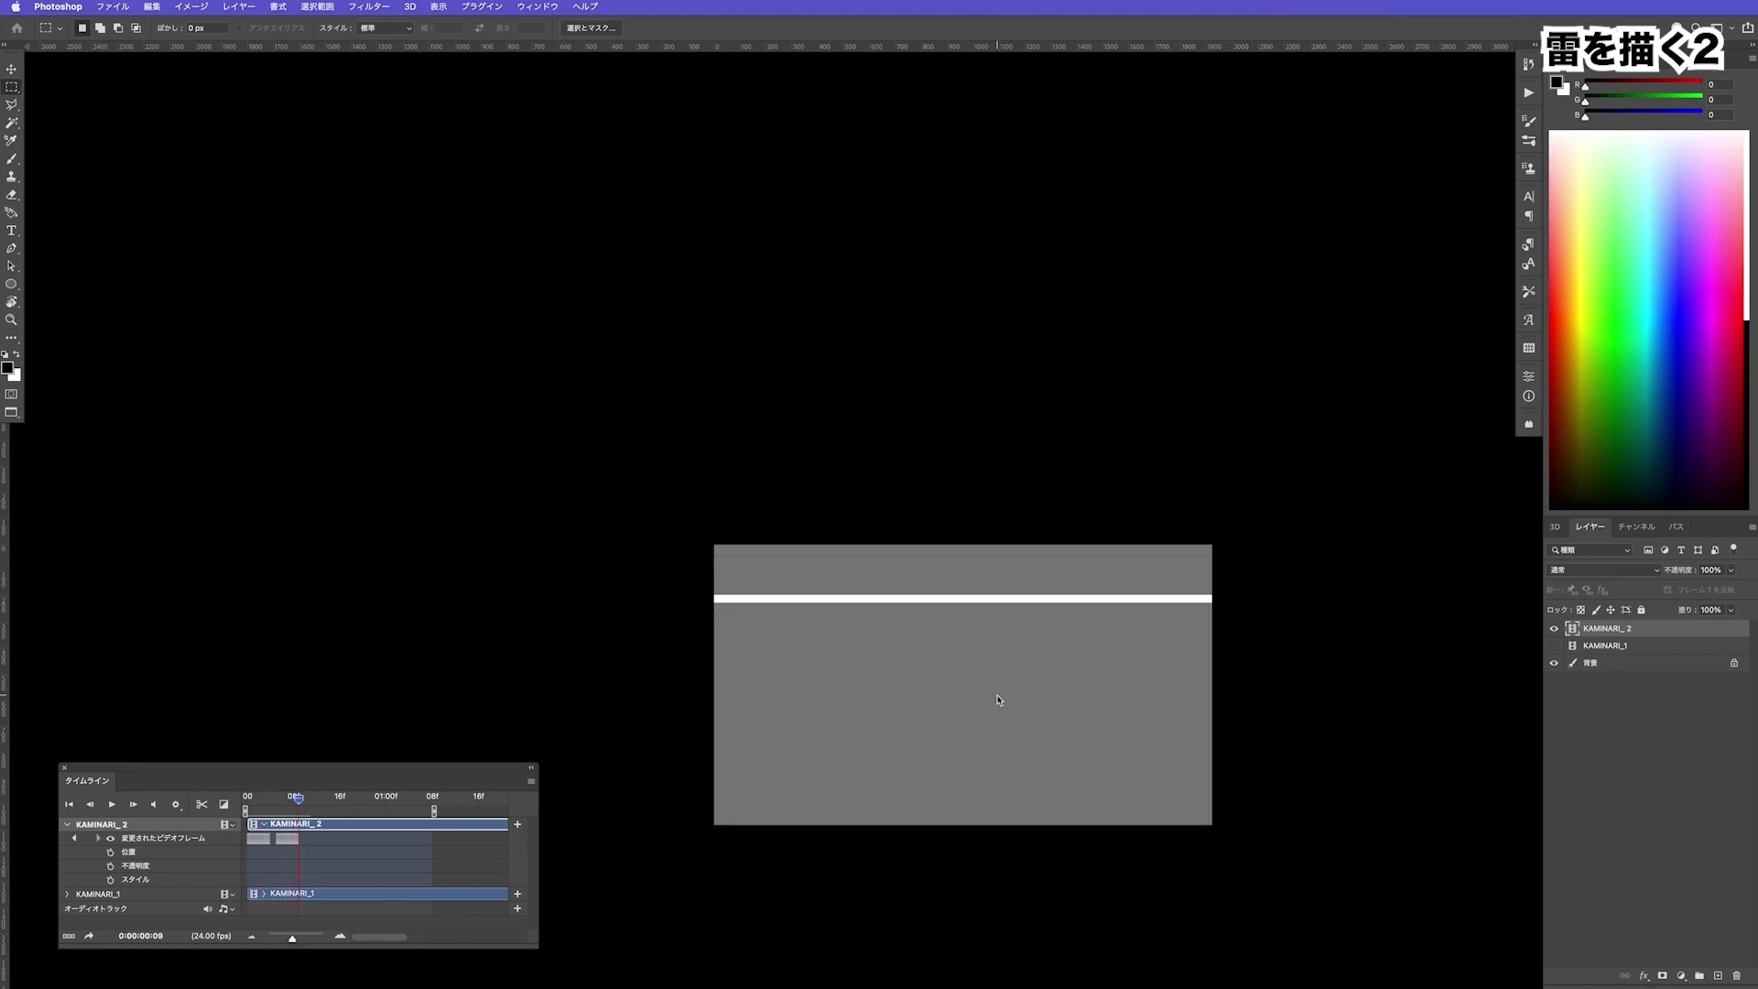
Brush a thin bent lightning line down the middle of the canvas on frame 10 and a differently bent one on frame 11
key(b)
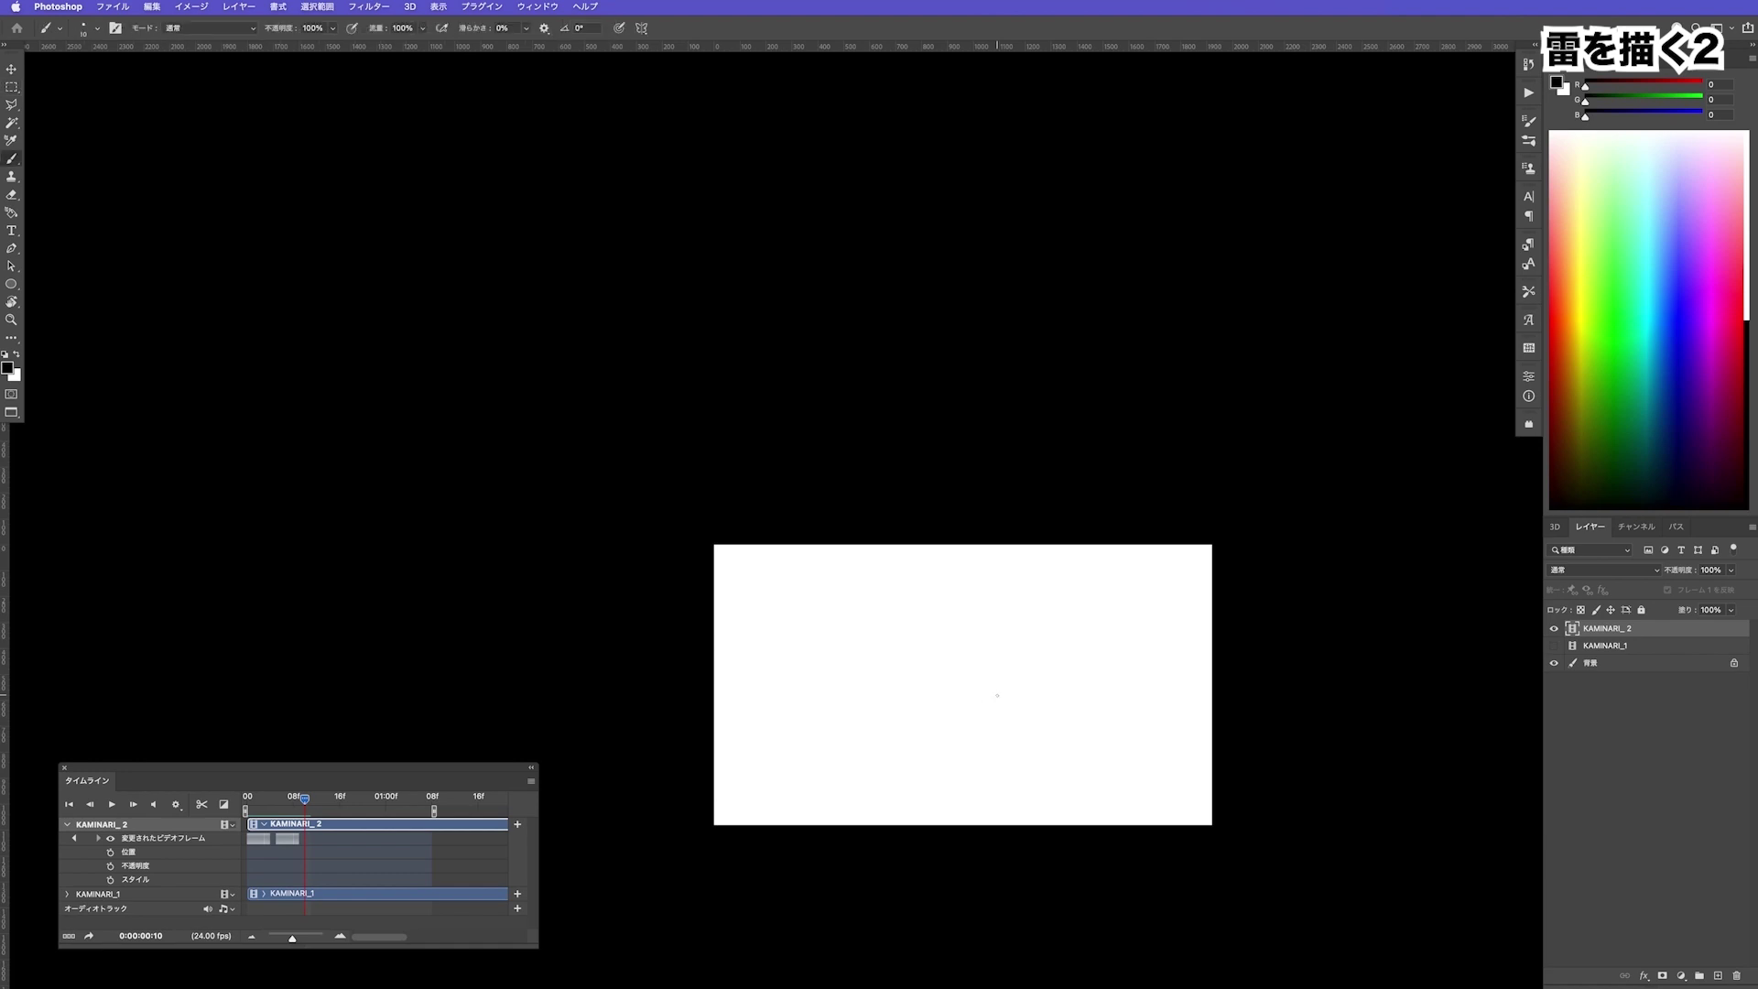
shift+click(967, 806)
drag(958, 555, 954, 656)
key(ctrl+z)
key(ctrl+z)
mouse_move(960, 559)
mouse_down()
mouse_move(949, 649)
mouse_move(981, 816)
mouse_move(946, 666)
mouse_move(961, 574)
mouse_up()
key(super+z)
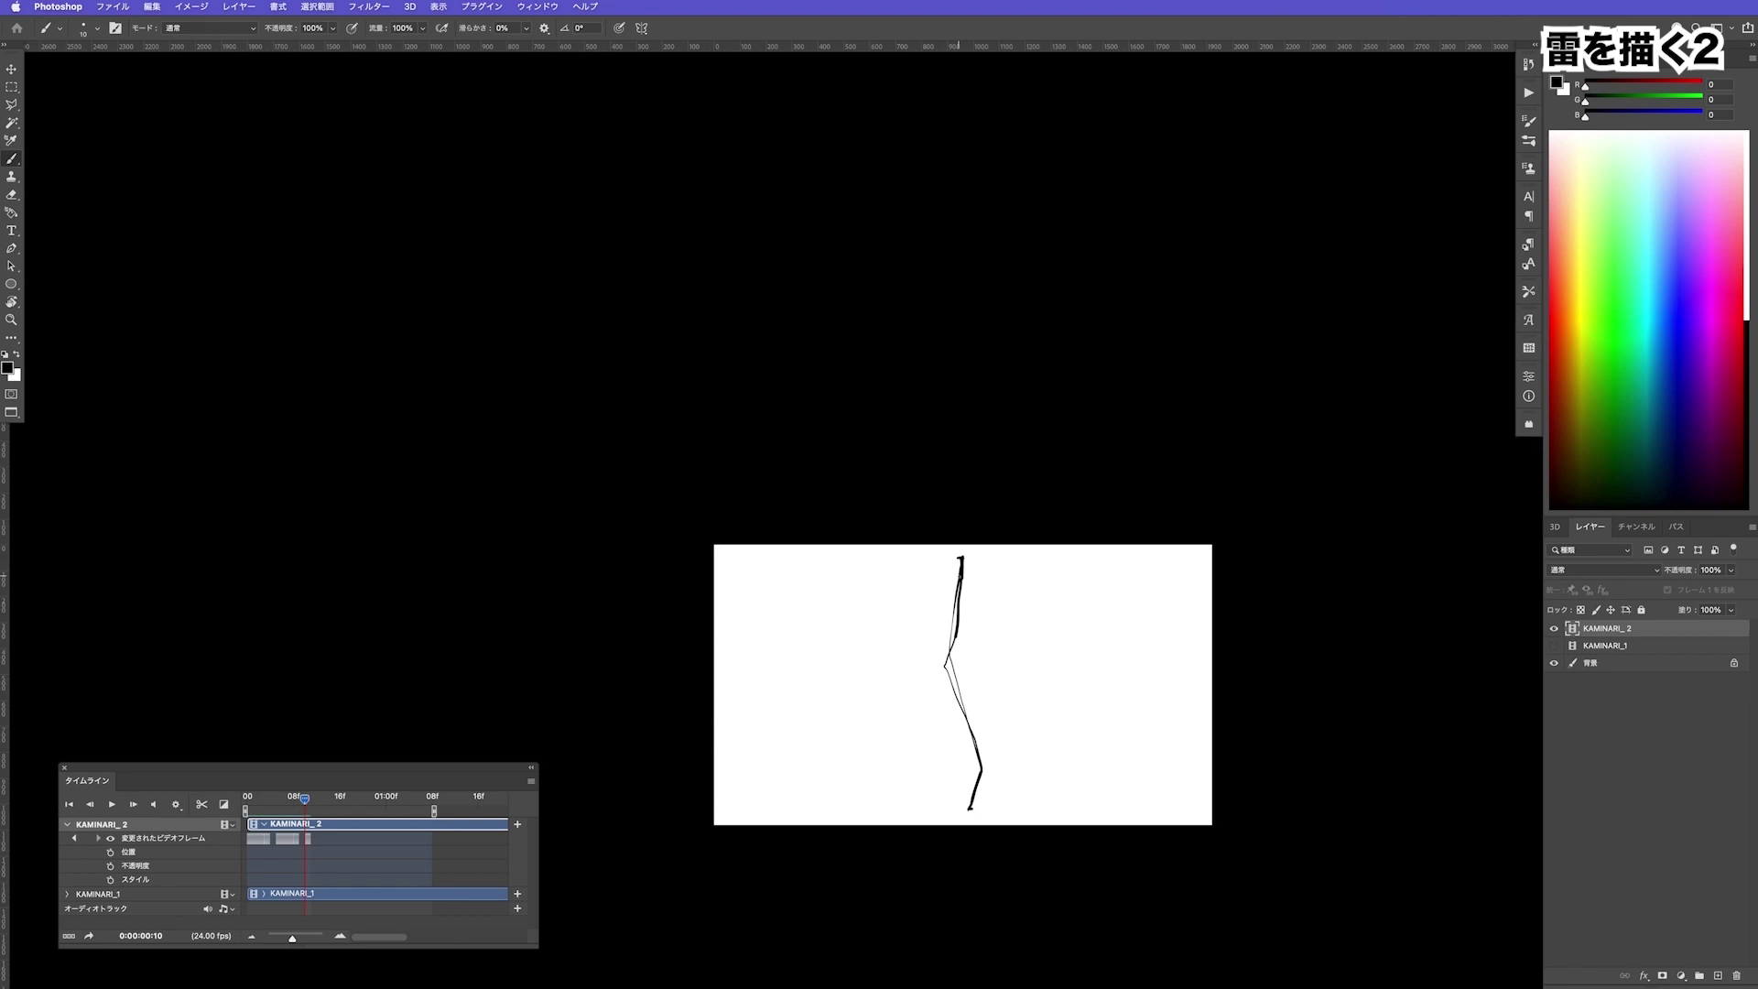
drag(962, 577, 949, 671)
key(Right)
mouse_move(962, 561)
mouse_down()
mouse_move(952, 719)
mouse_move(973, 804)
mouse_move(962, 744)
mouse_up()
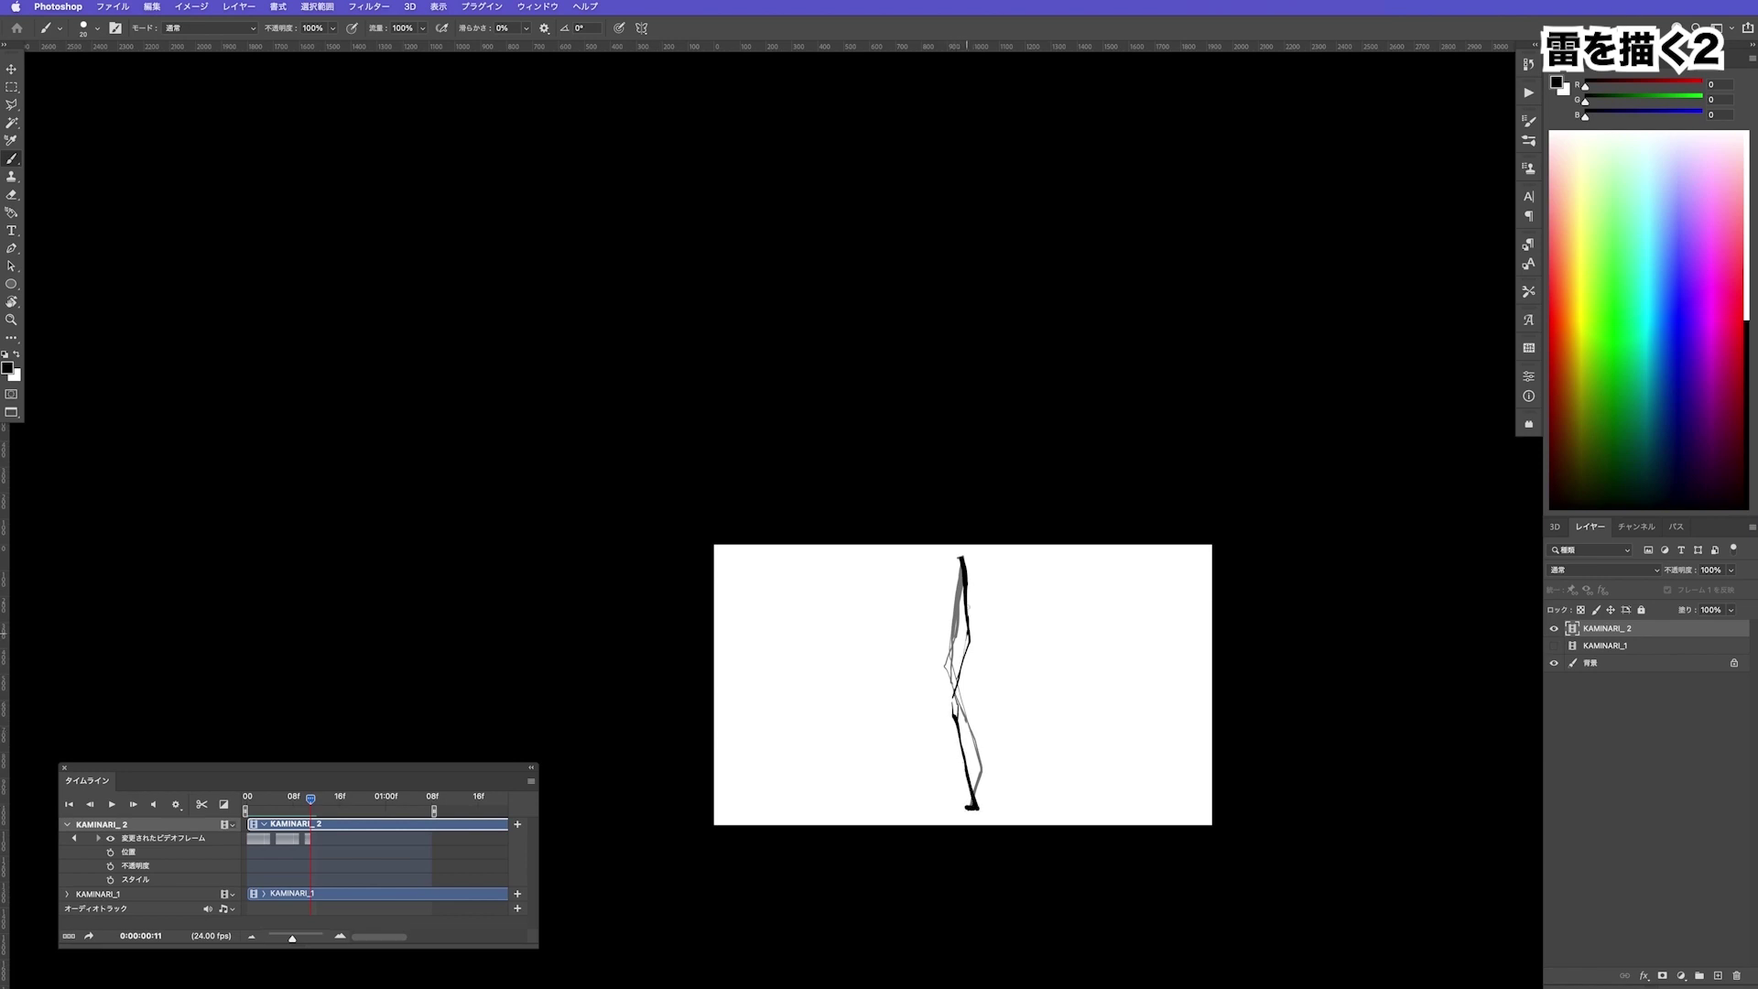
Brush new variations of the thin vertical lightning line on frames 12 and 13
key(Right)
drag(963, 558, 961, 806)
drag(964, 720, 968, 756)
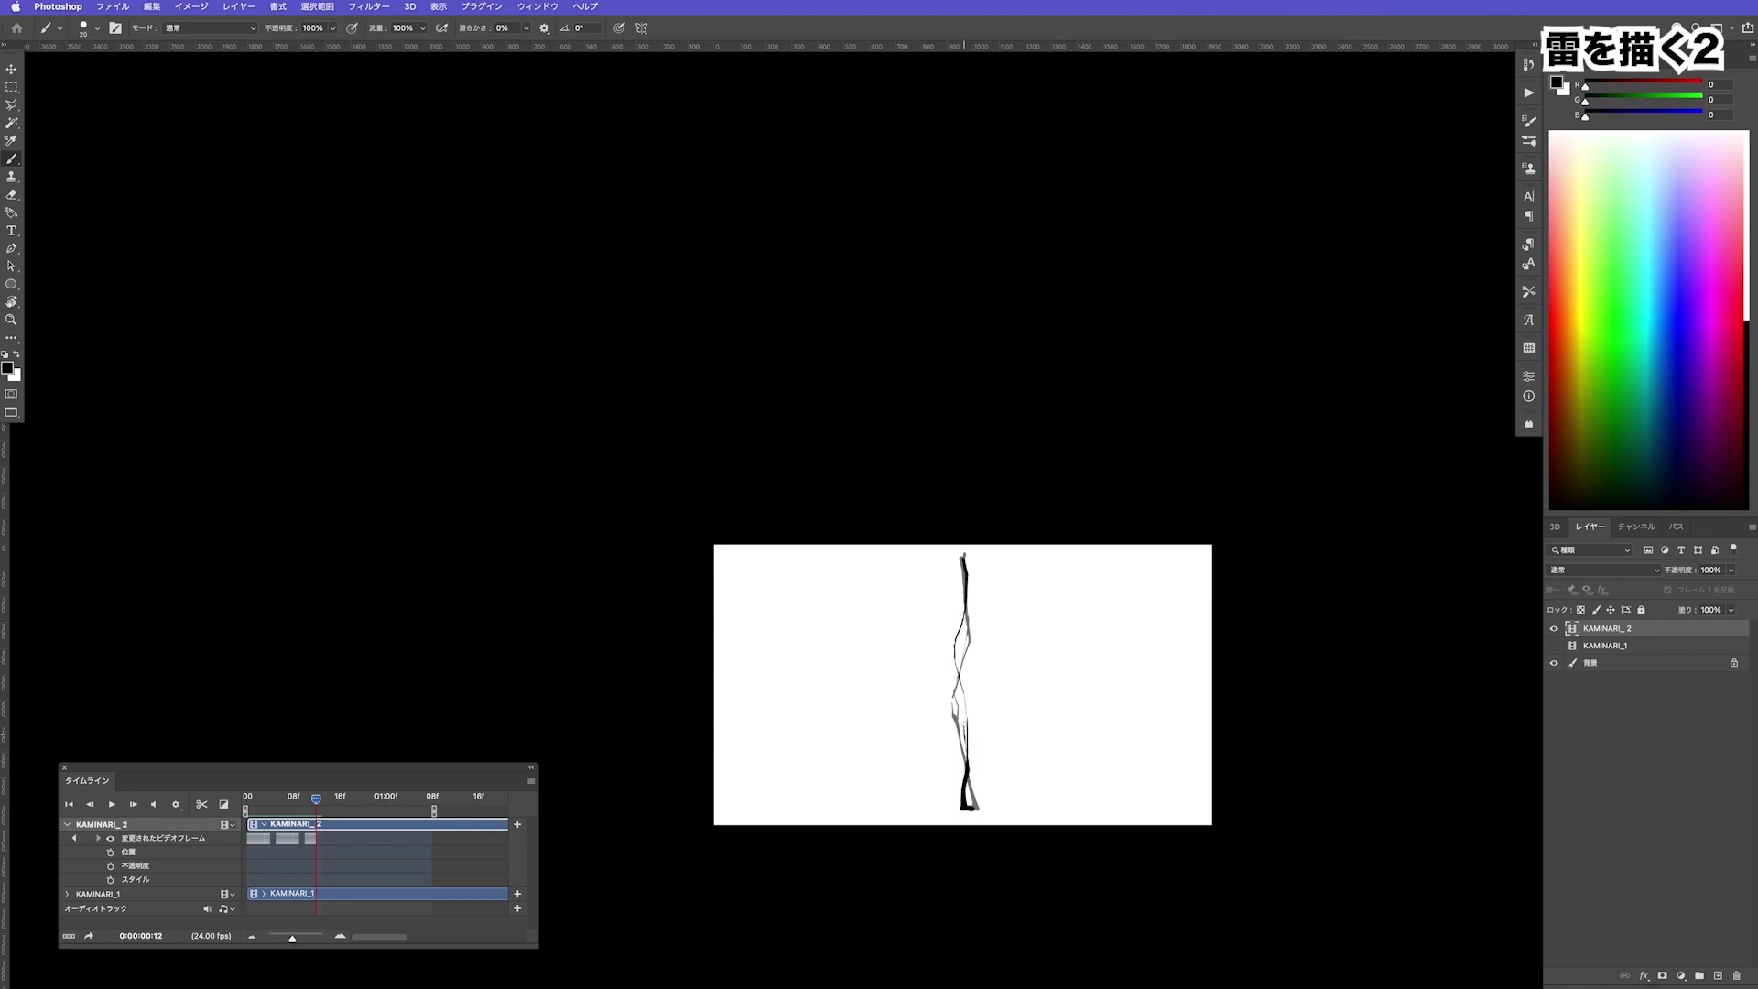
key(Right)
drag(965, 558, 966, 679)
mouse_move(950, 752)
mouse_down()
mouse_move(963, 806)
mouse_move(955, 729)
mouse_up()
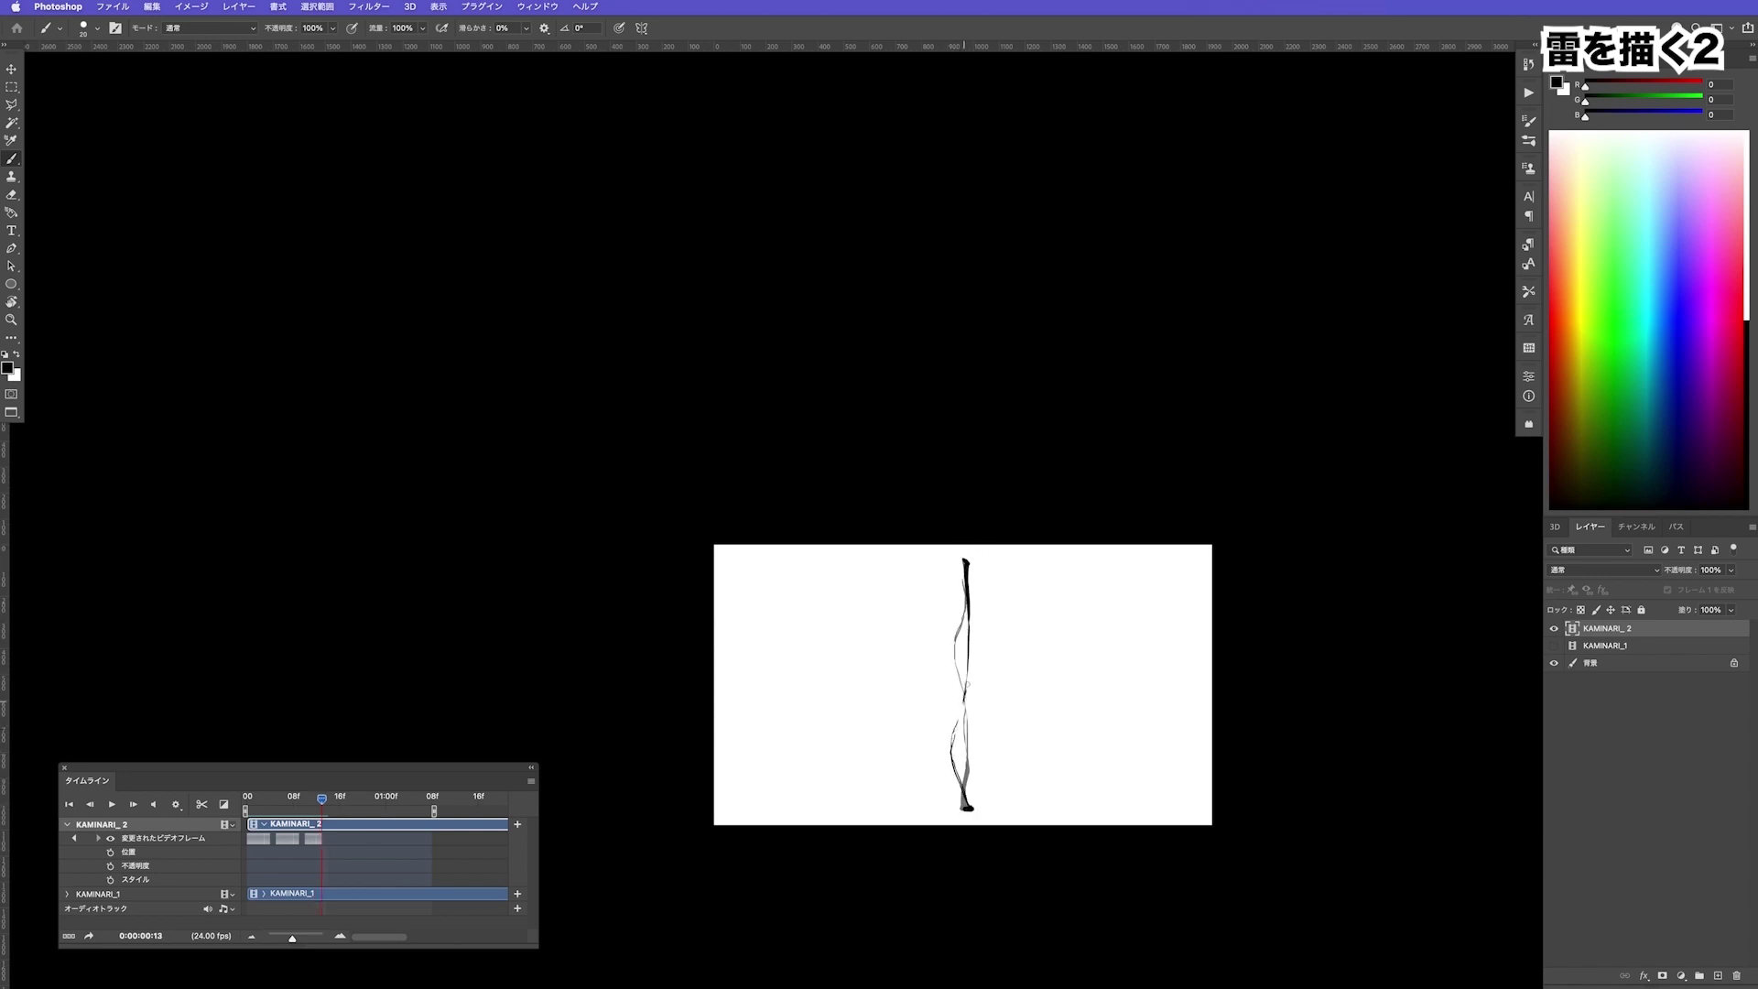
Draw more angular, finer versions of the lightning line on frames 14 and 15 with the brush
key(Right)
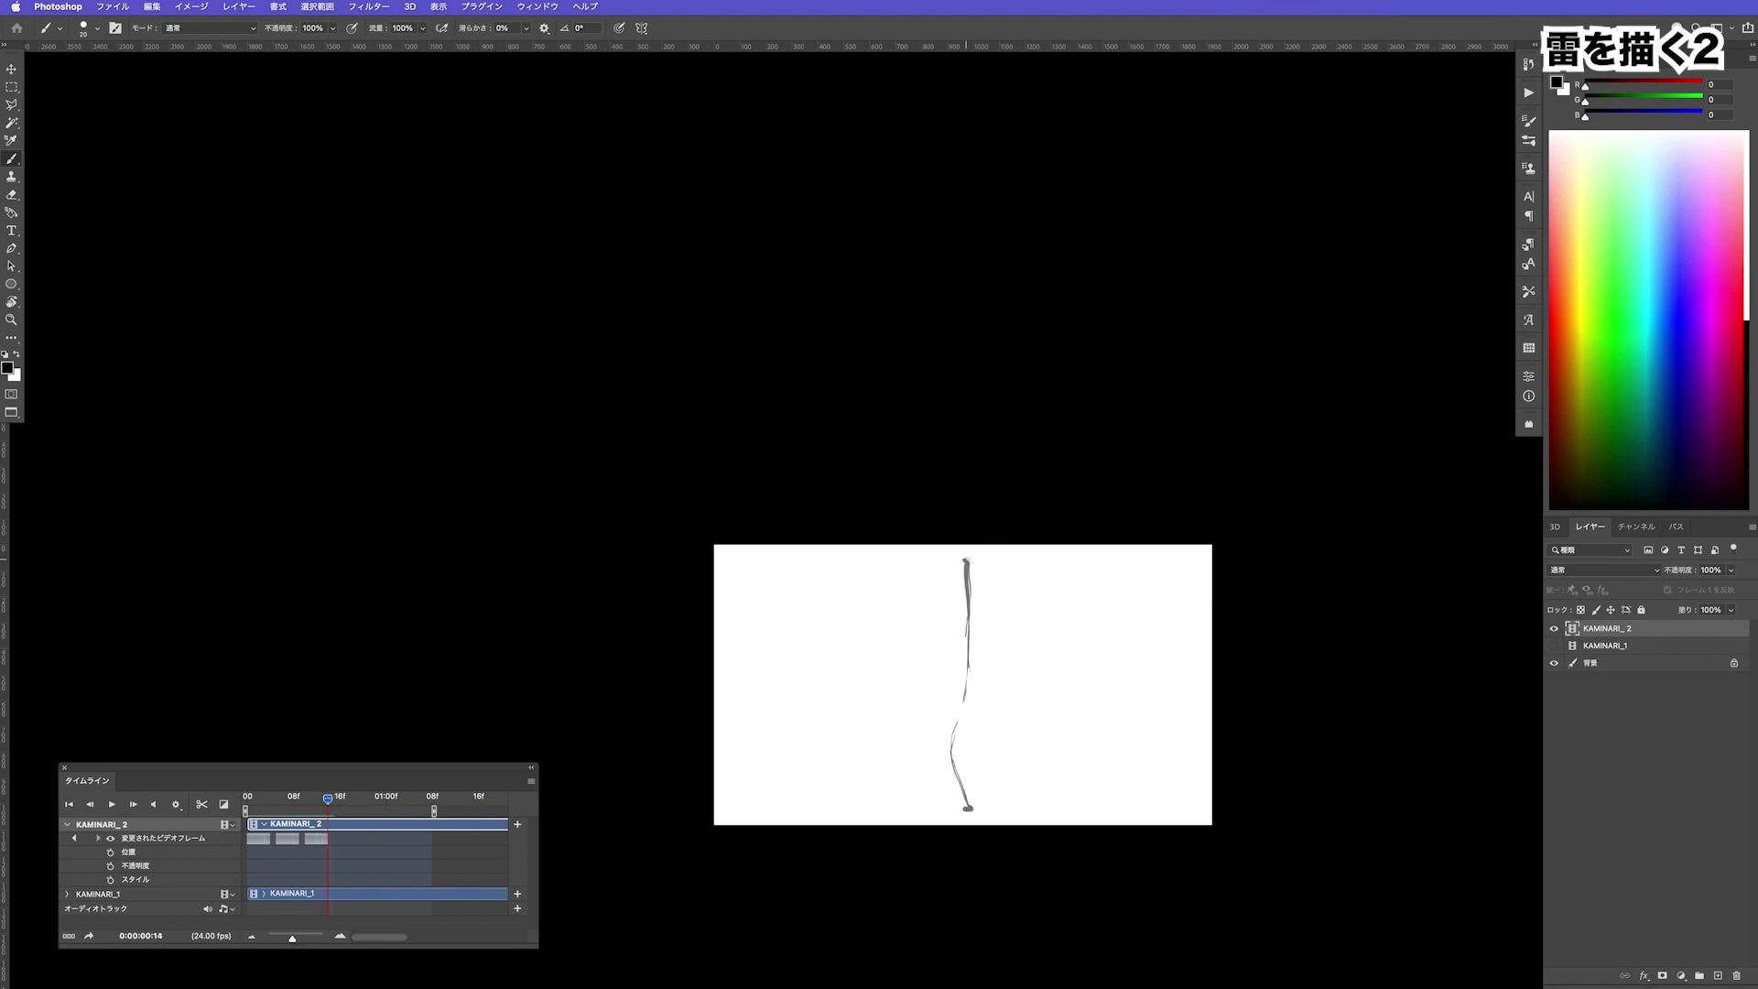
drag(961, 628, 970, 663)
mouse_move(962, 734)
mouse_down()
mouse_move(964, 796)
mouse_move(958, 729)
mouse_up()
drag(967, 652, 965, 606)
key(Right)
drag(980, 627, 975, 805)
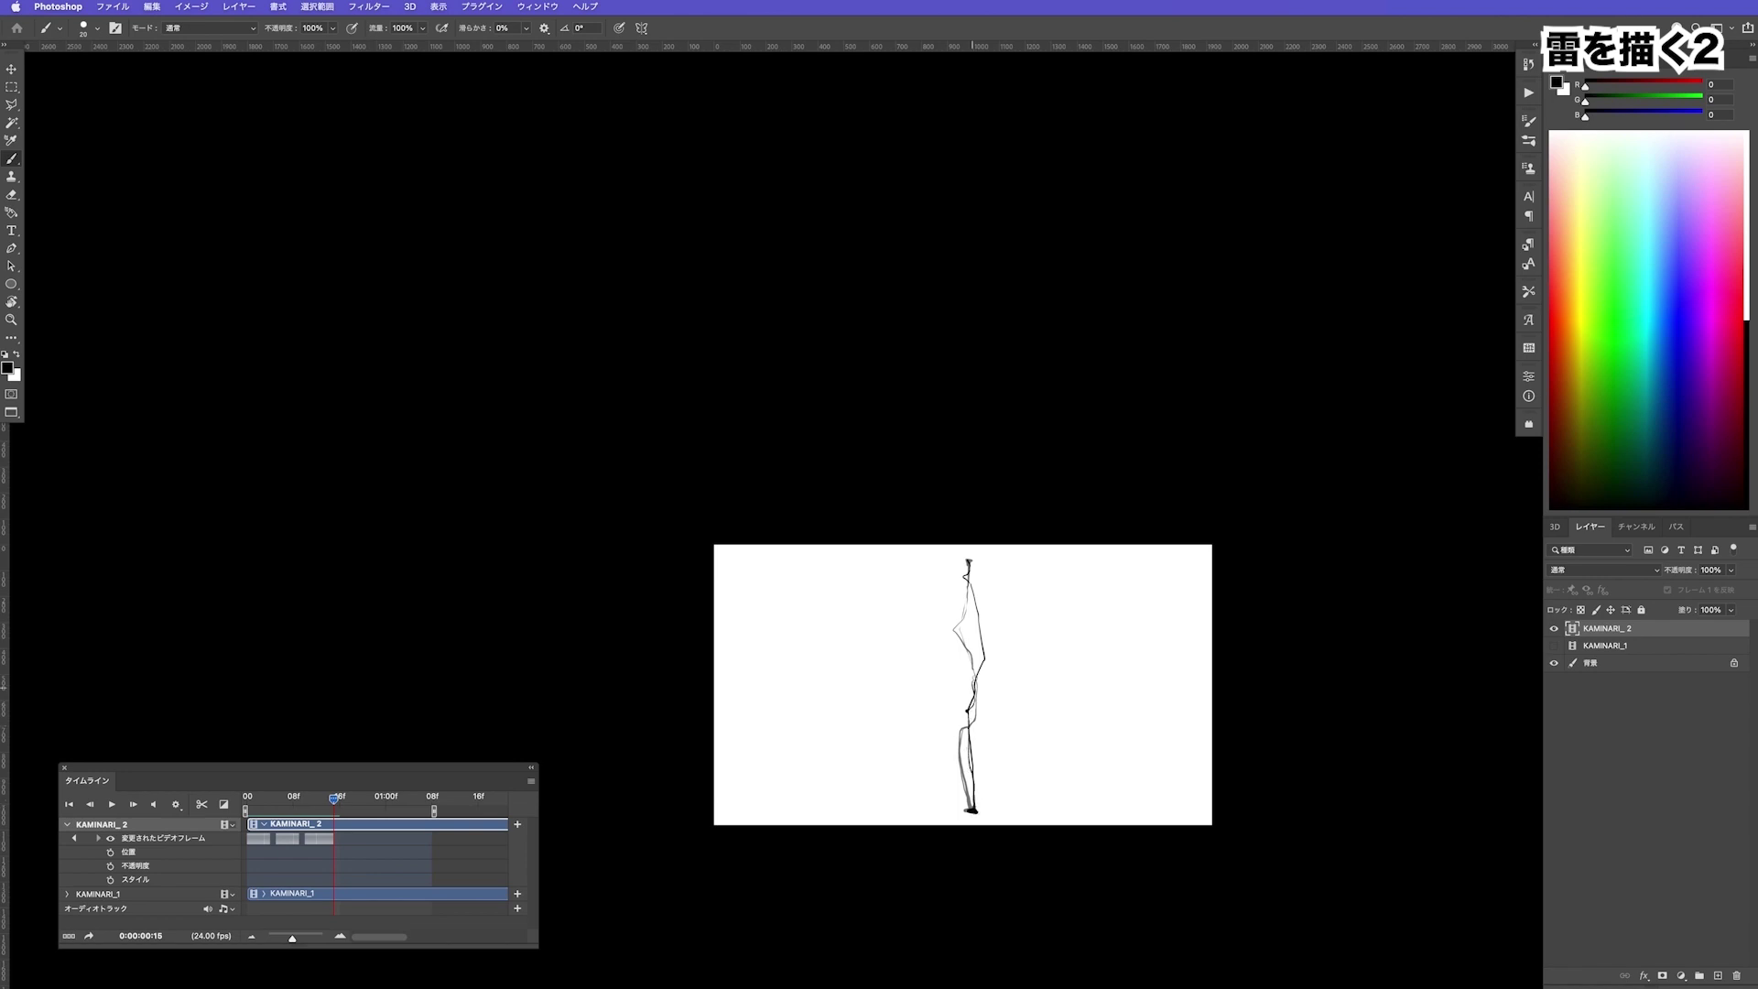
Draw still thinner wavering lightning lines on frames 16 and 17, keeping them near the canvas centre
key(Right)
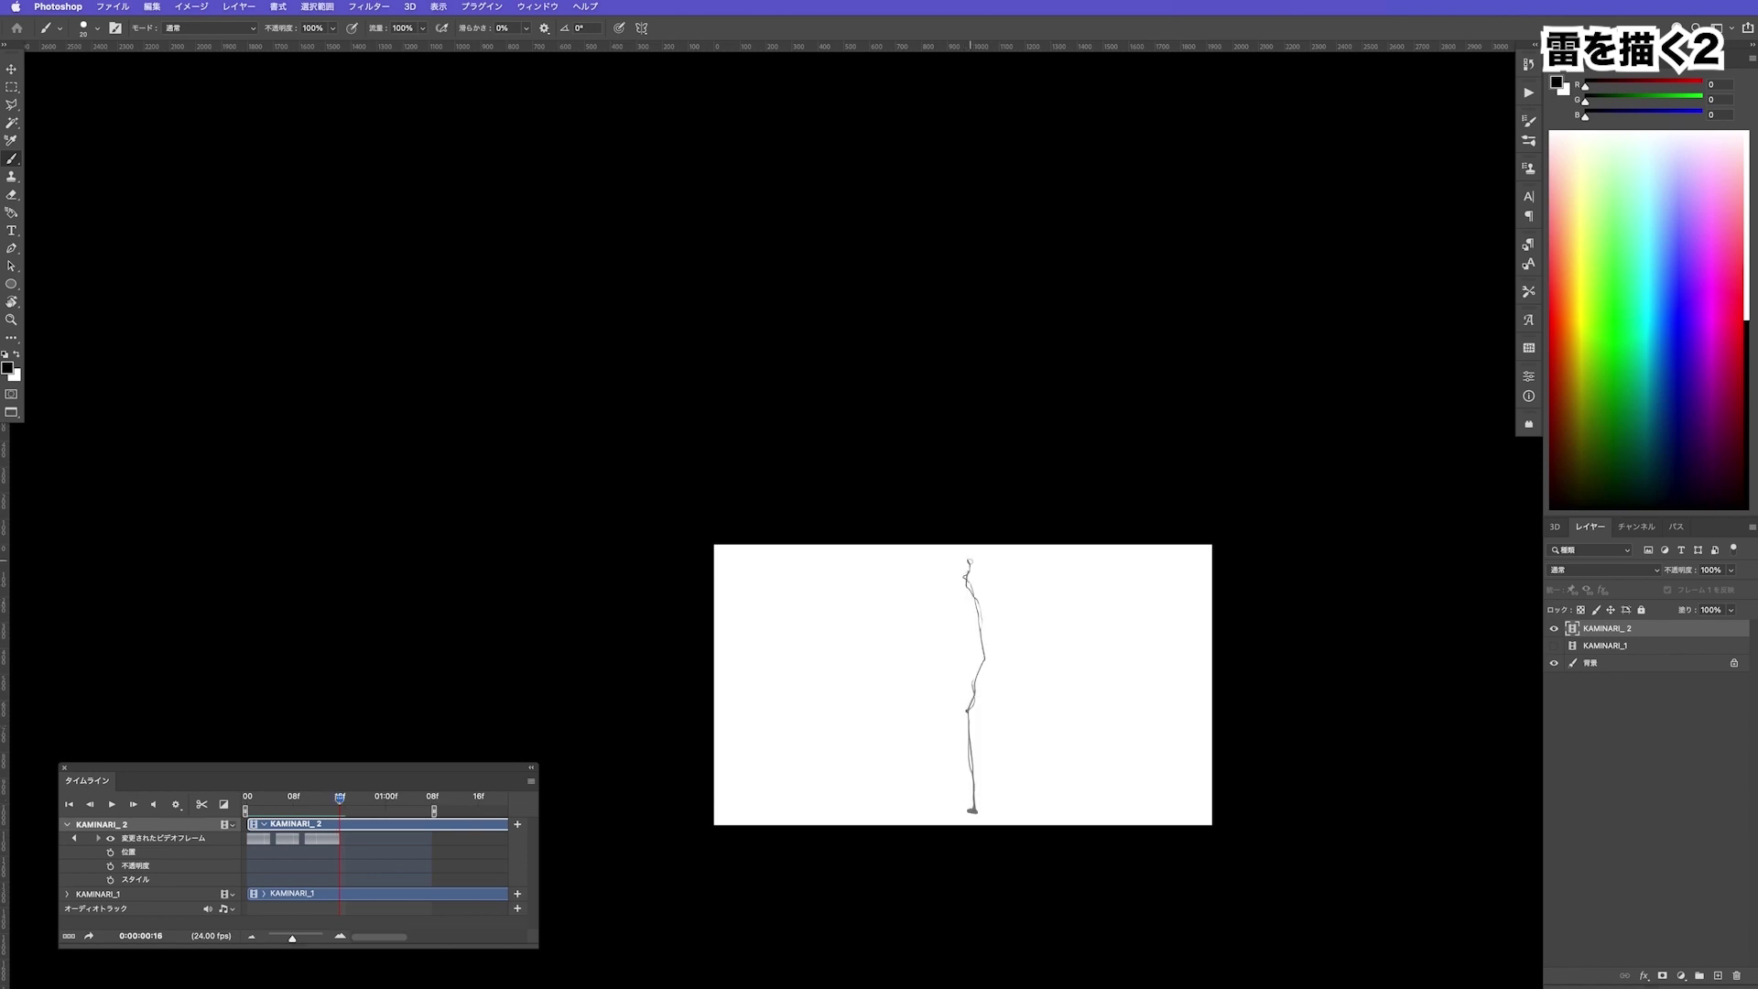
drag(969, 562, 967, 593)
mouse_move(969, 698)
mouse_down()
mouse_move(975, 805)
mouse_move(967, 765)
mouse_up()
key(Right)
drag(967, 575, 983, 637)
drag(969, 697, 974, 780)
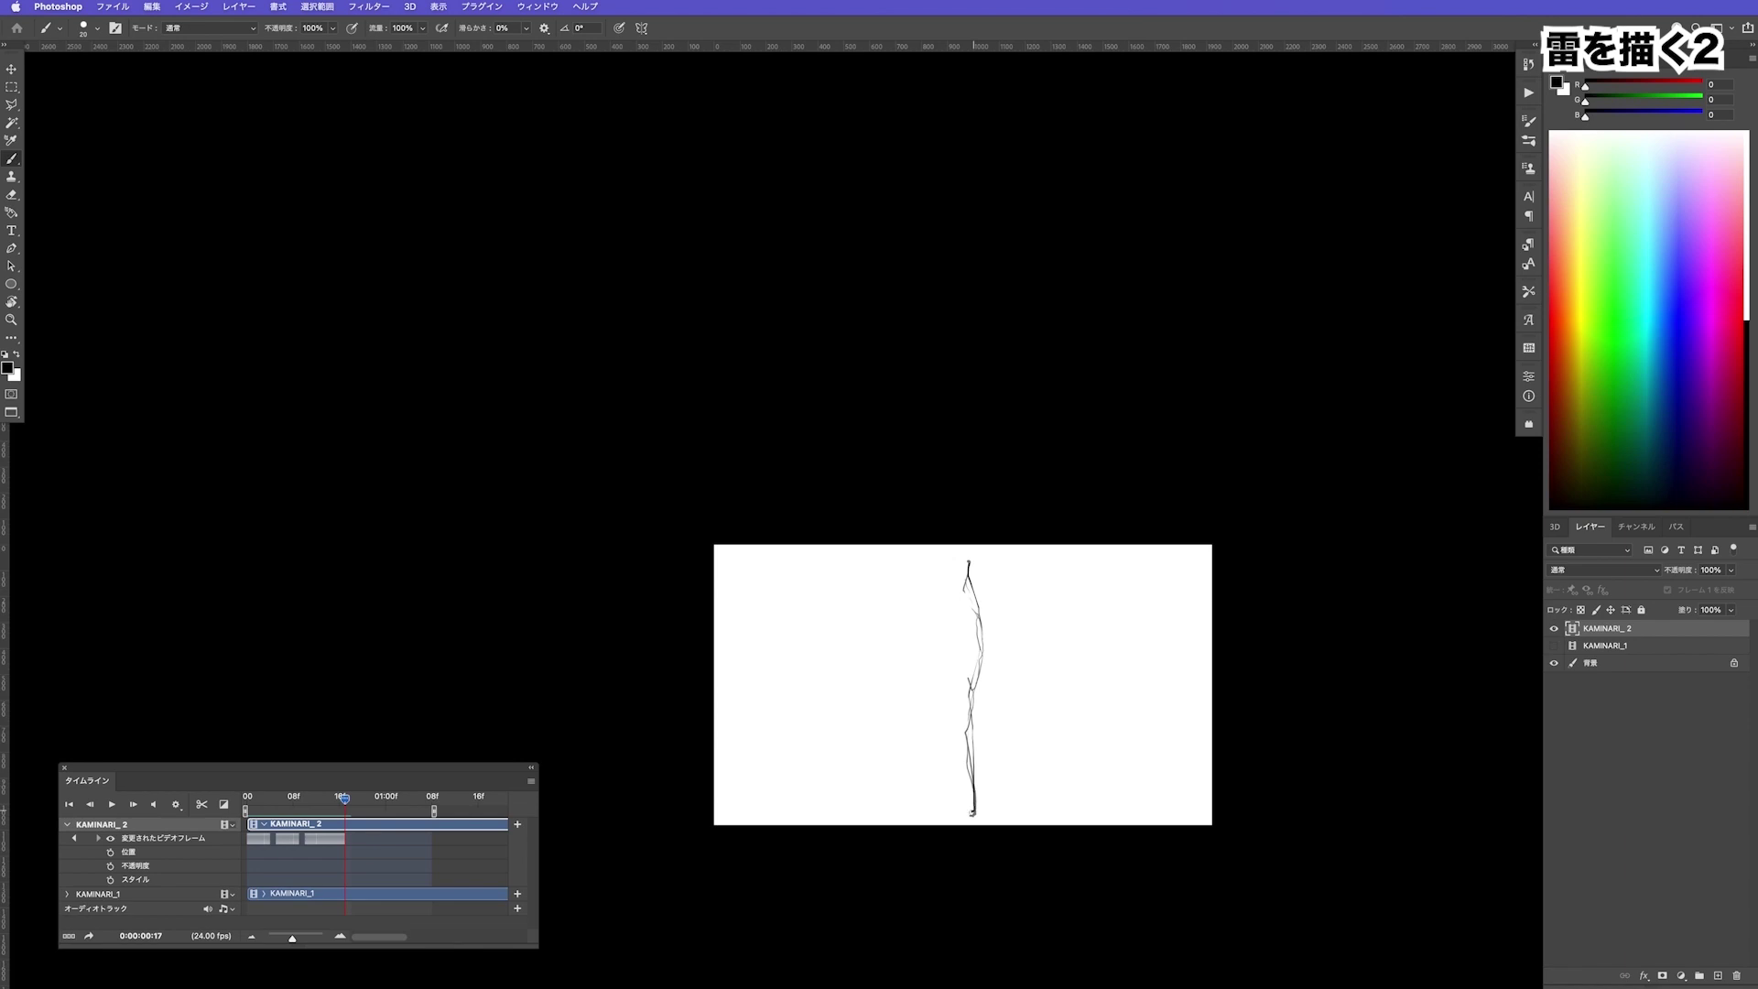
drag(977, 672, 983, 620)
Brush the last faint hairline lightning strokes on frames 18 and 19
key(Right)
drag(985, 645, 979, 687)
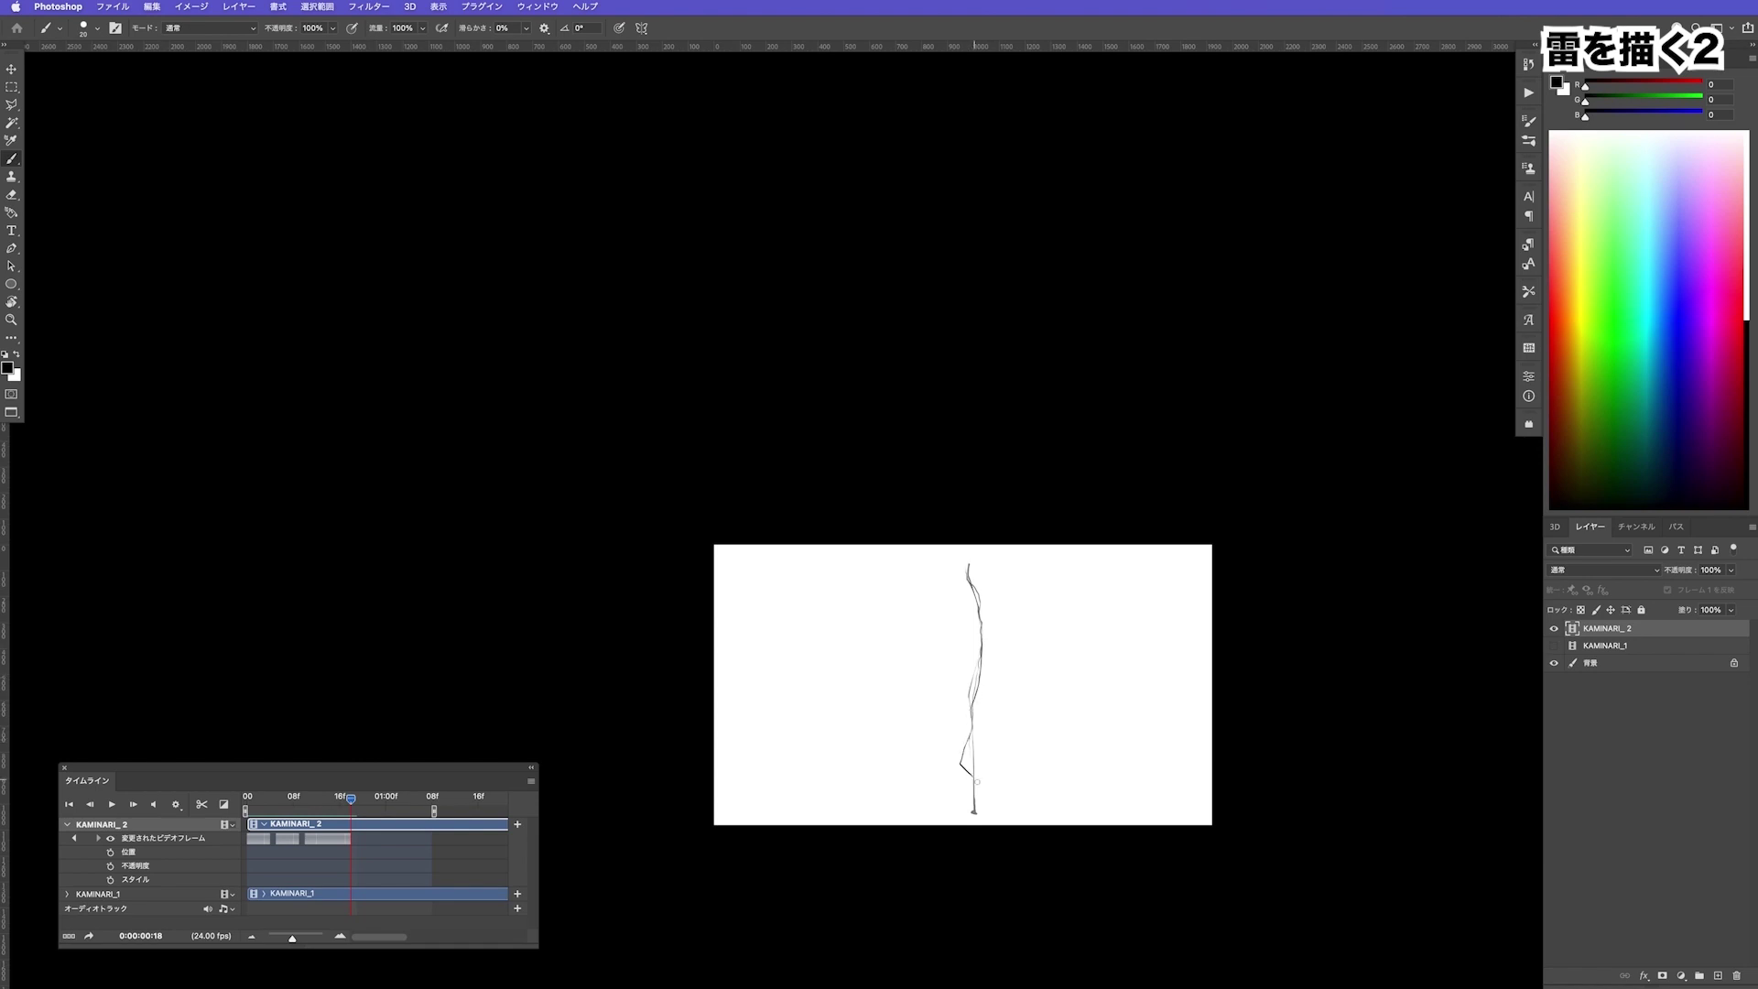
key(Right)
drag(973, 728, 976, 570)
Return to frame 10 and insert blank frames between the drawn lightning lines from frame 12 onward for a flickering fade-out
key(Left)
key(Left)
key(Left)
key(Left)
key(Left)
key(Left)
key(Left)
key(Left)
key(Left)
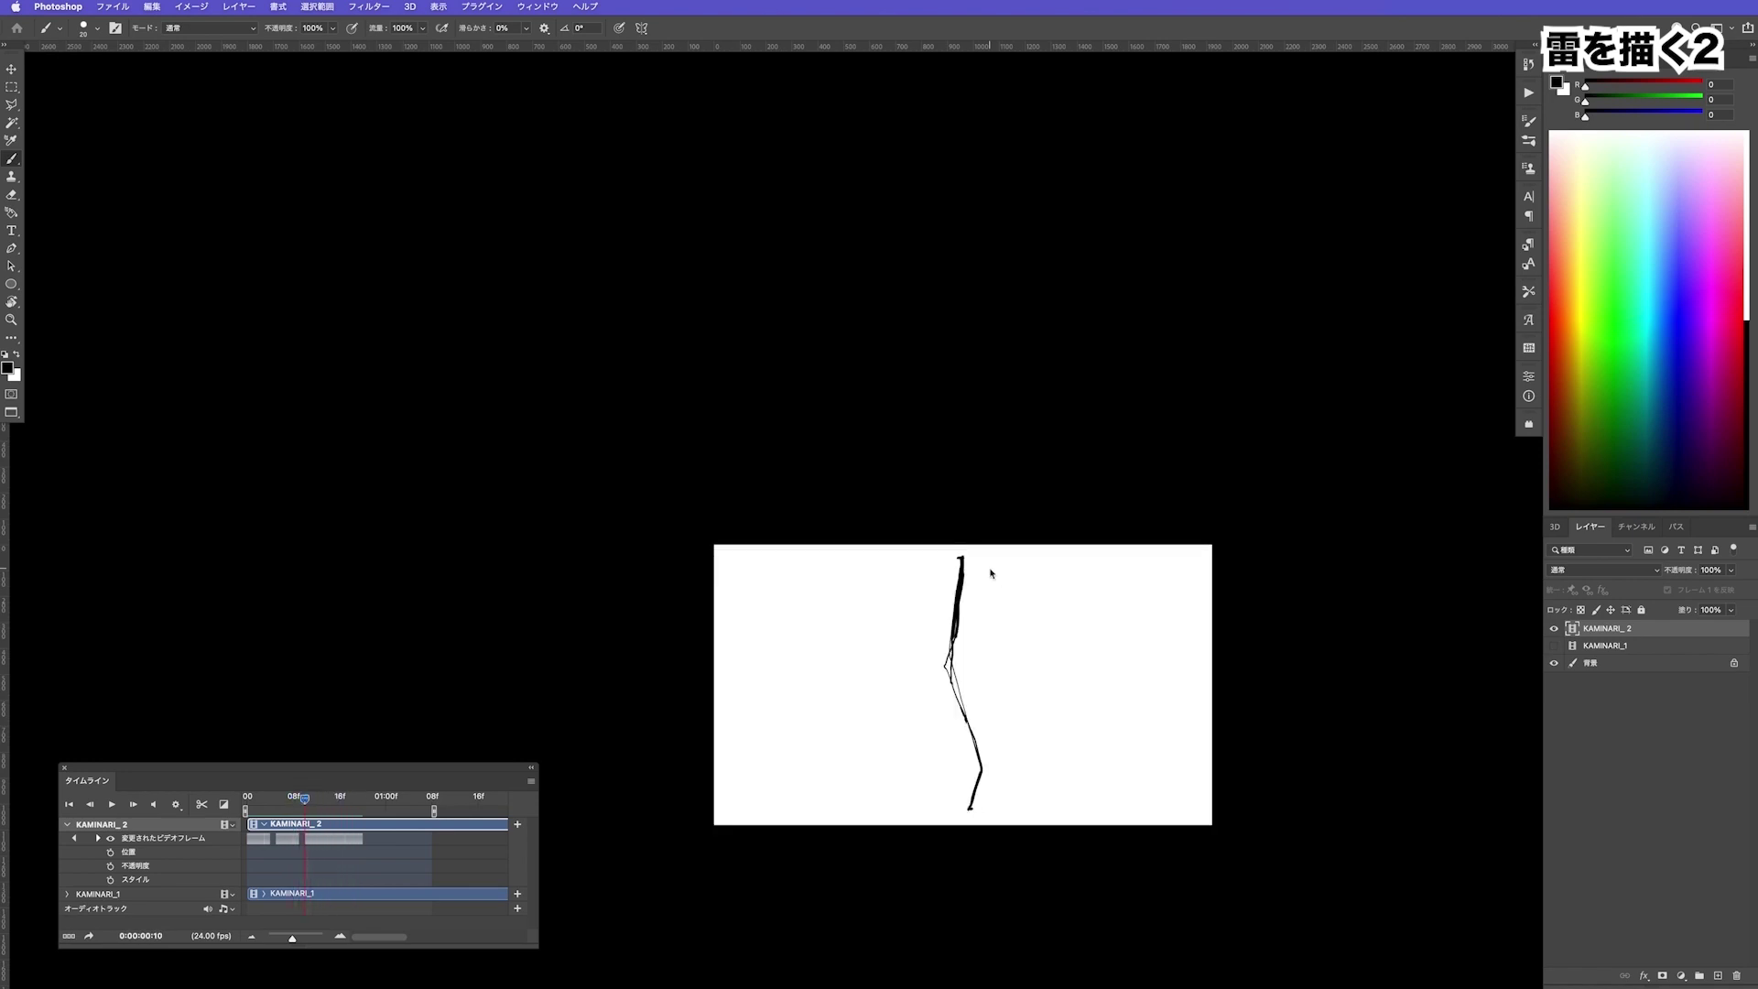
key(Right)
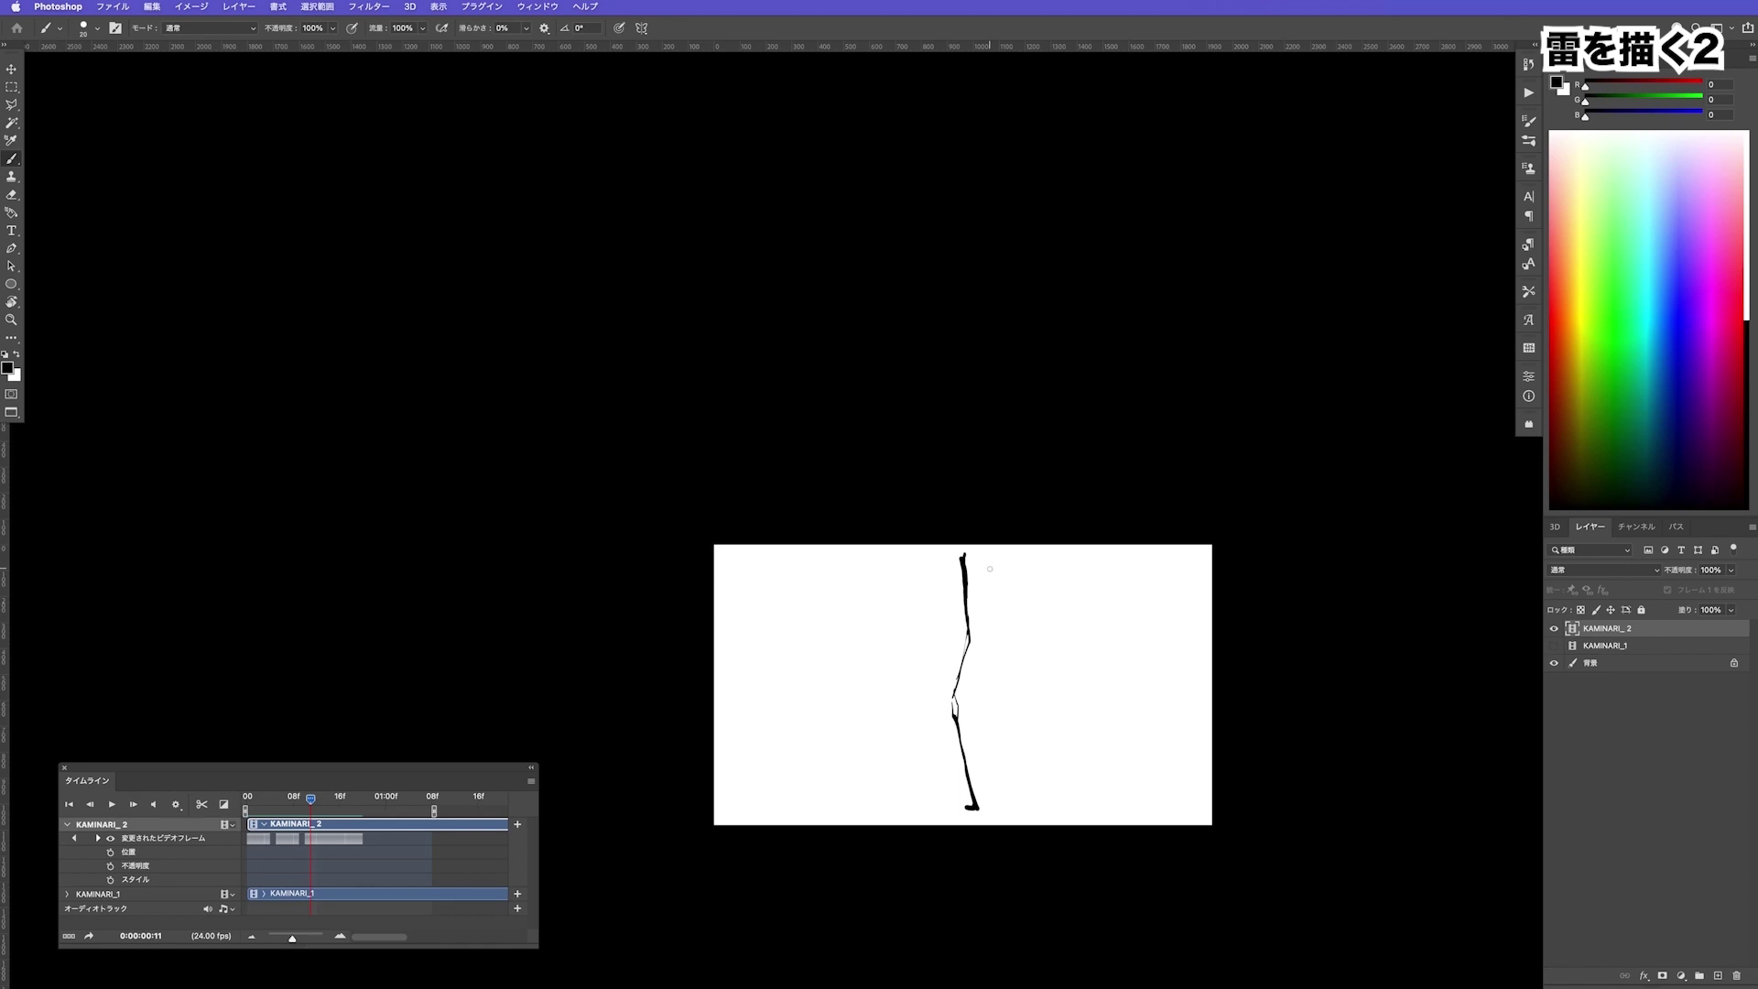
key(Right)
key(Right)
key(Right)
key(Right)
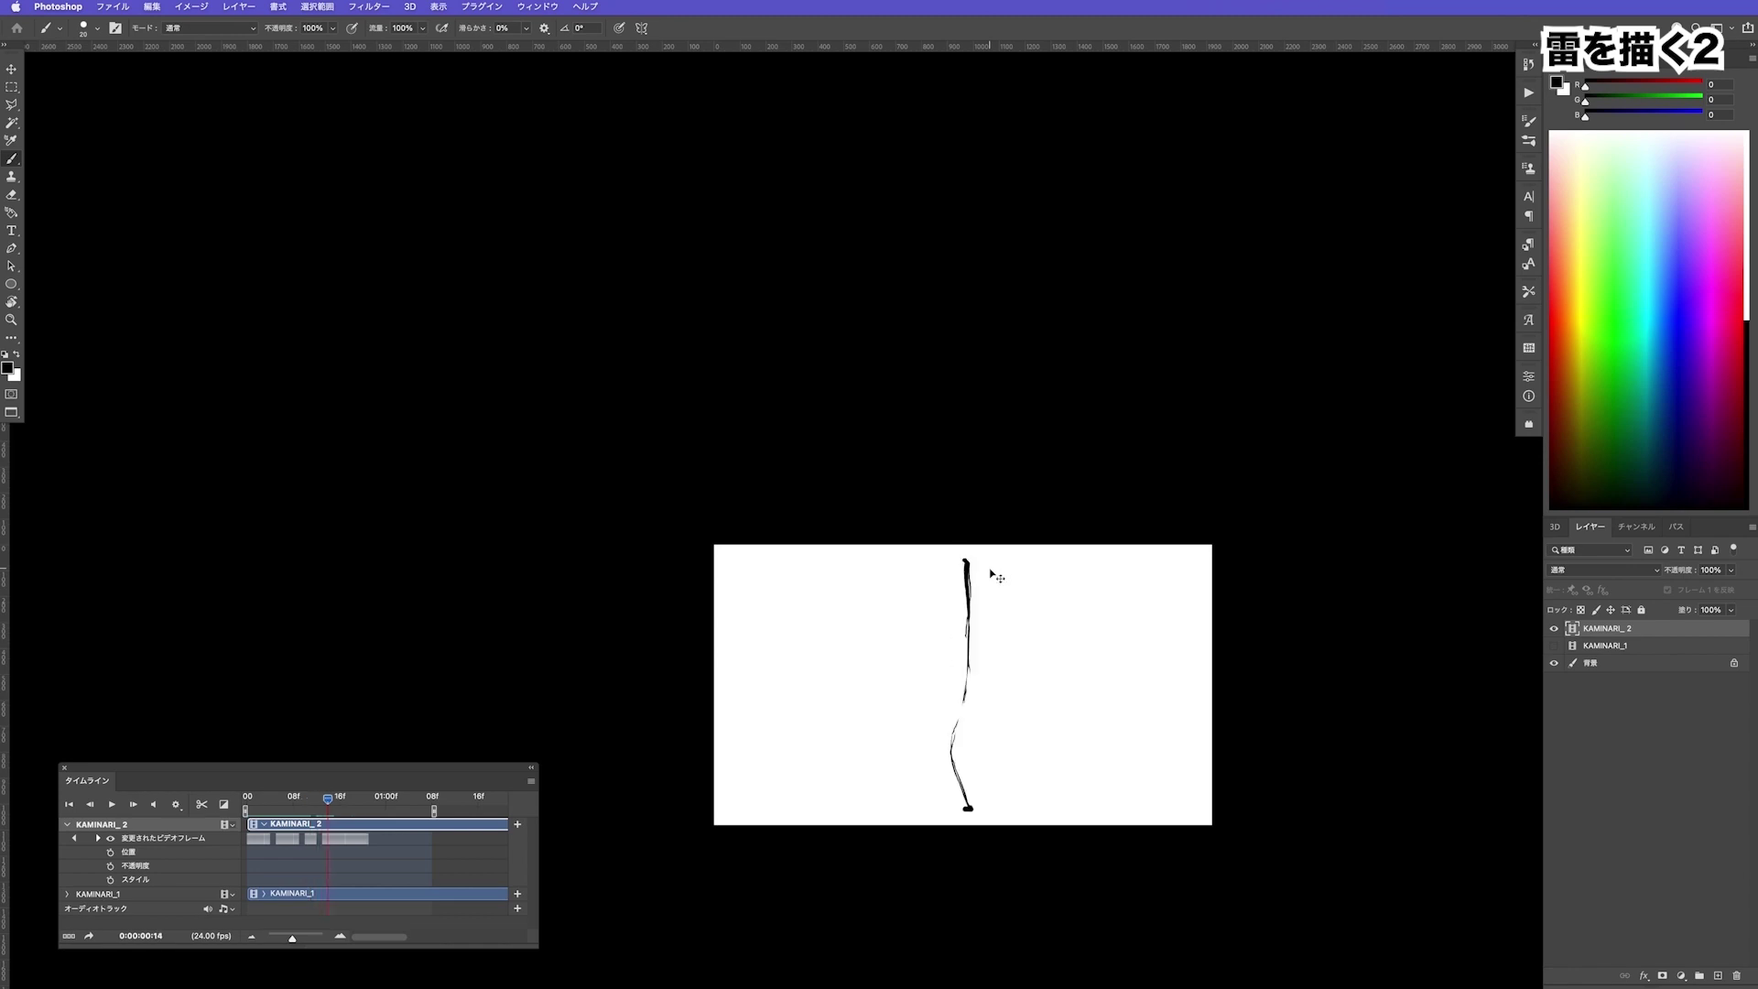
key(Right)
key(Right)
key(Right)
key(Right)
key(Right)
key(Right)
key(Right)
key(Right)
key(Right)
key(Right)
key(Right)
key(Right)
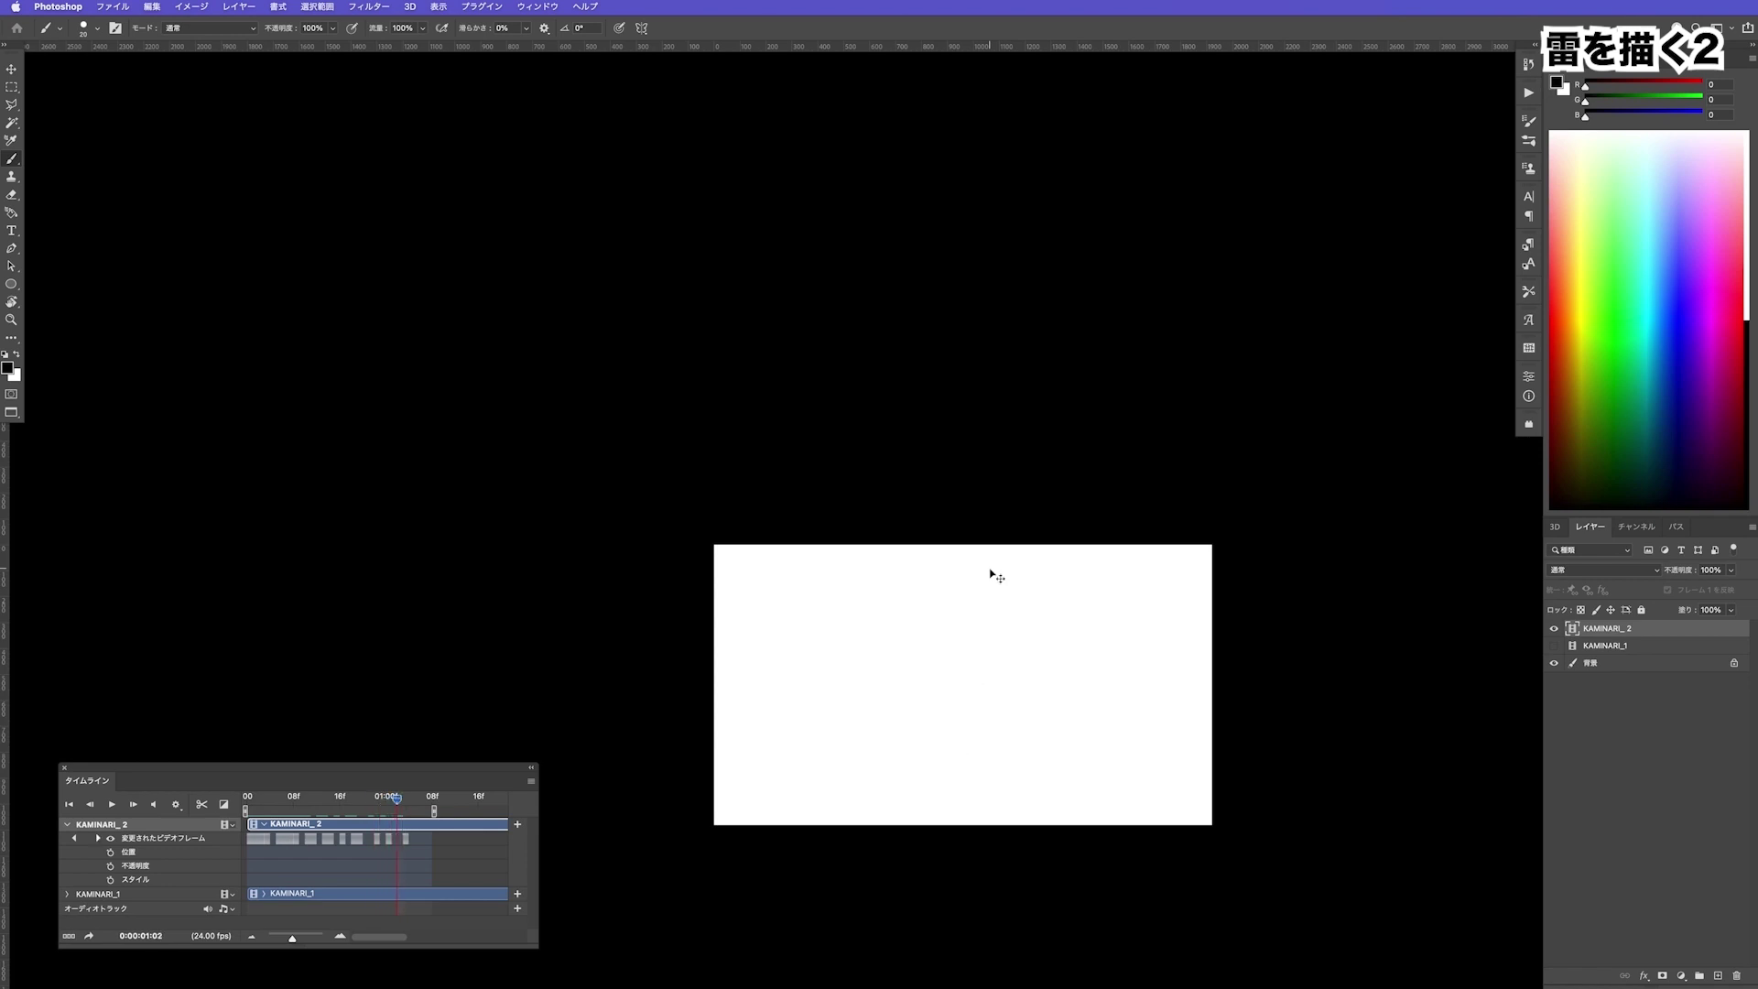
Play back the animation, deselect the layer and extend the timeline's work area end past the second 16f mark
key(z)
key(space)
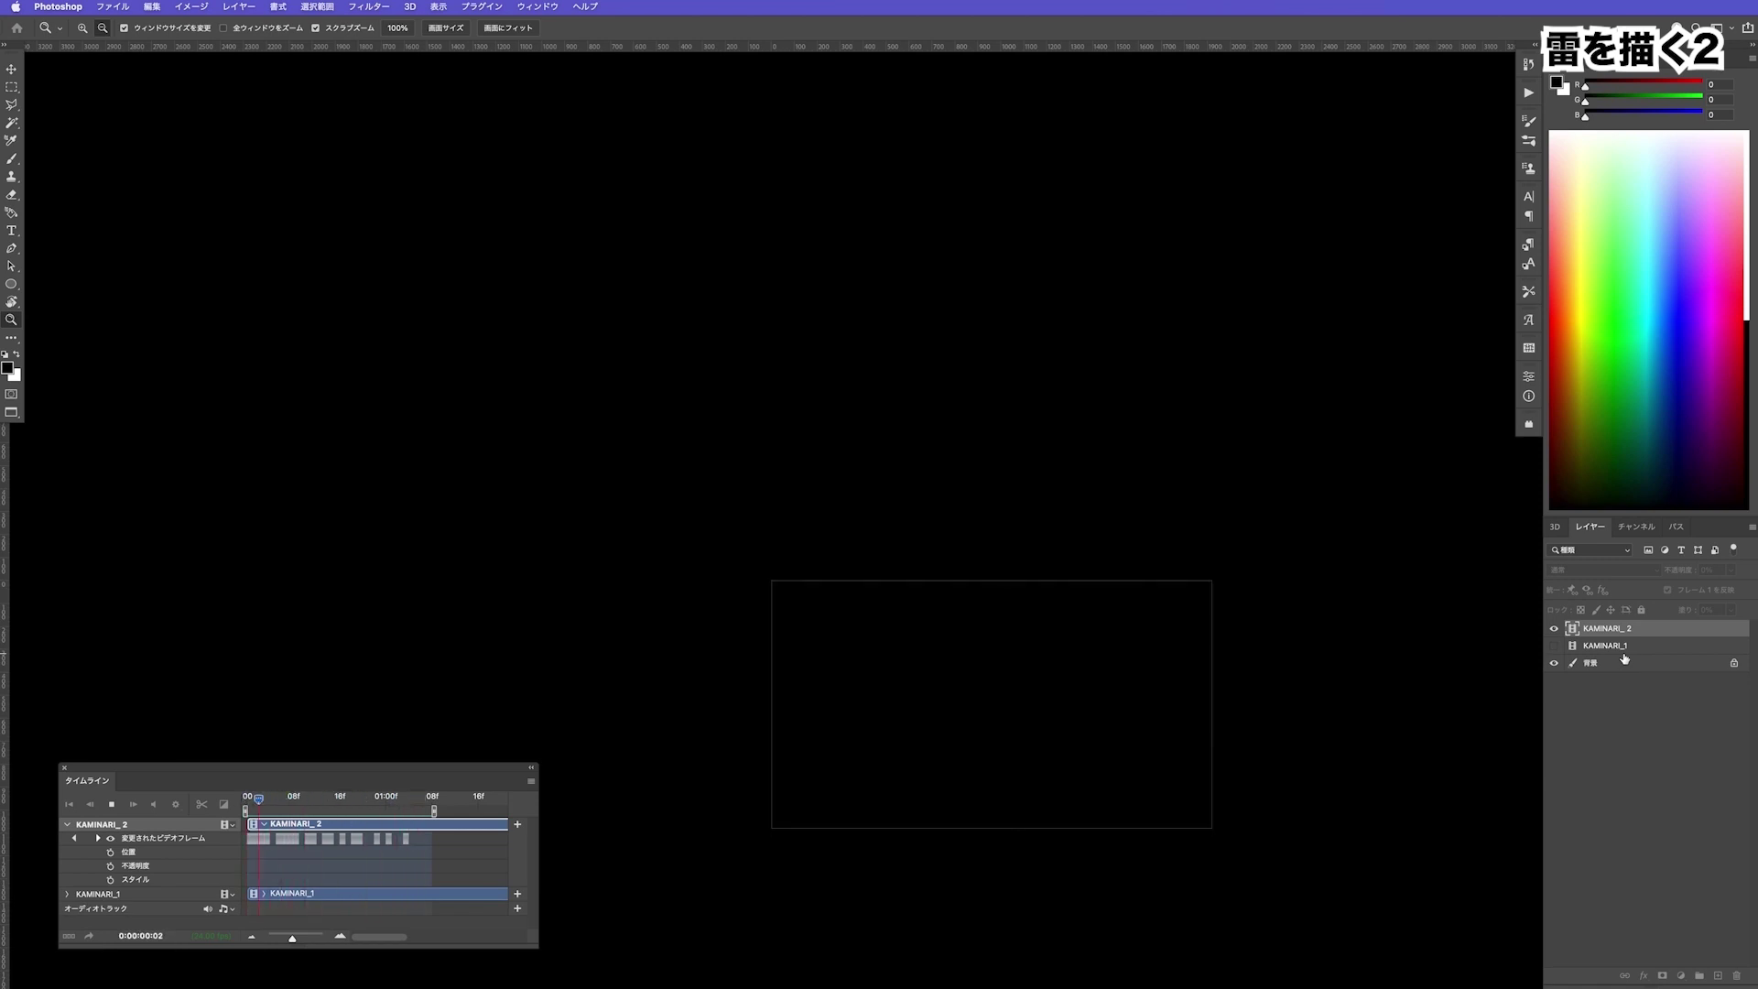
key(space)
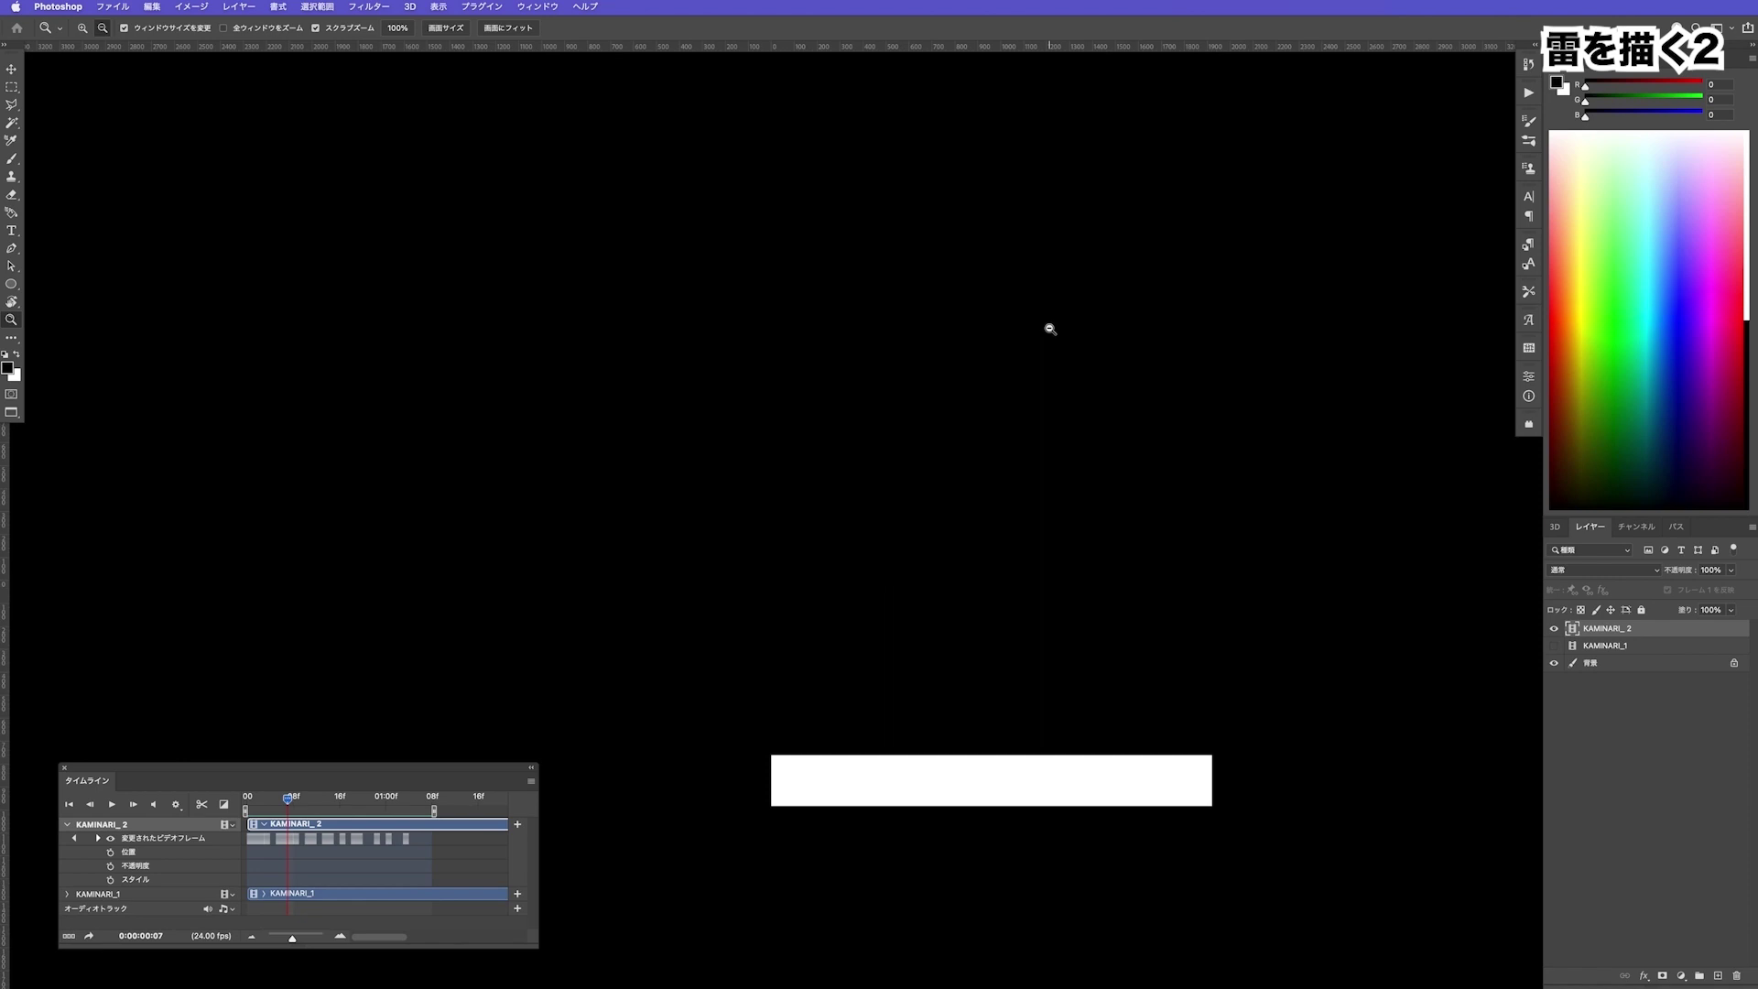
click(1166, 734)
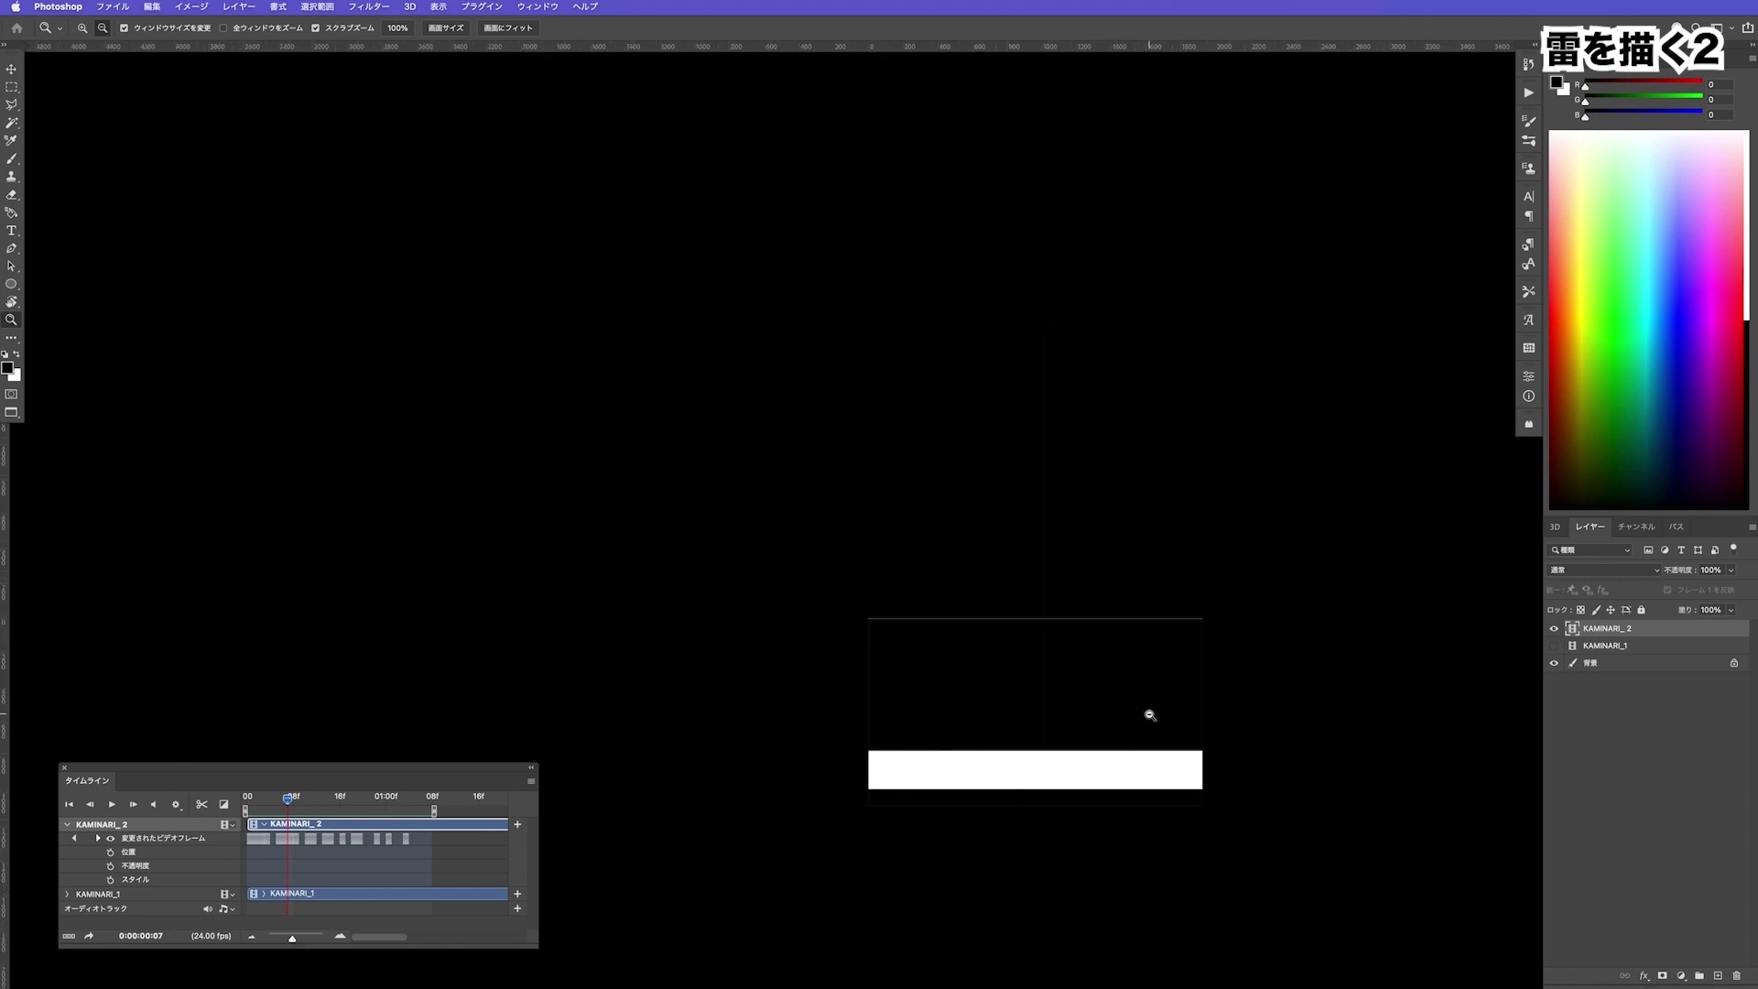
key(v)
click(1614, 713)
key(space)
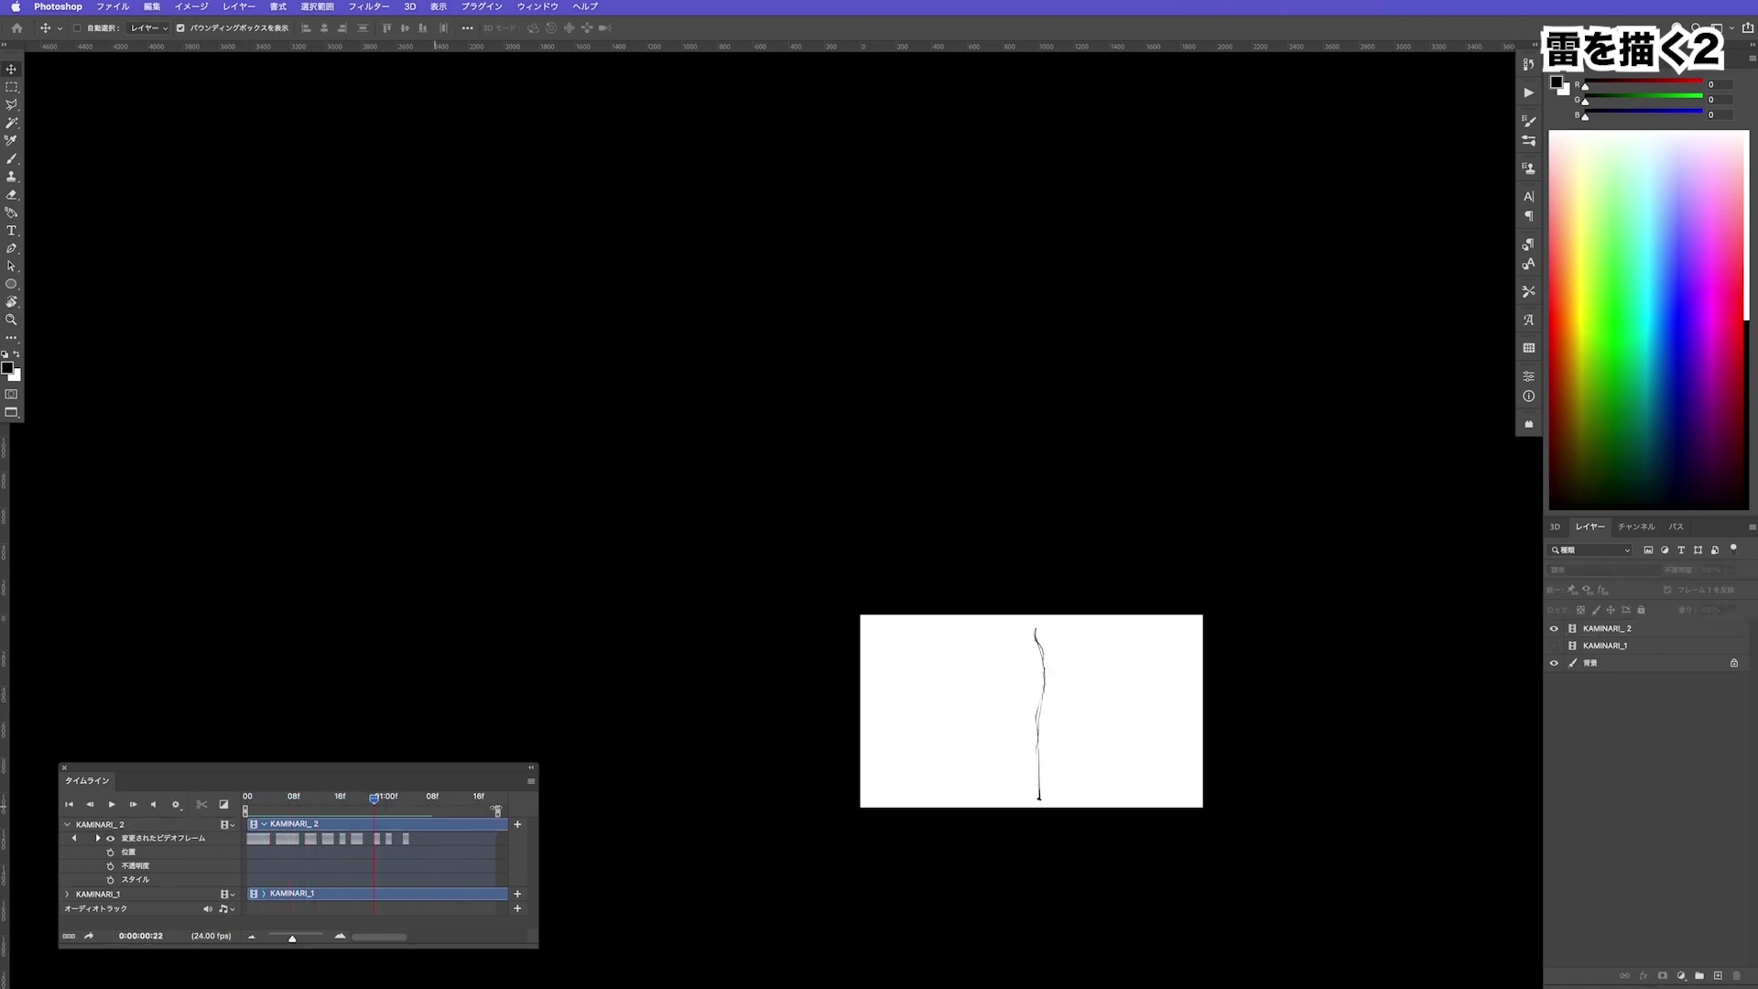
key(space)
key(space)
Scrub back to frame 8, delete one of the striped black flash frames from KAMINARI_ 2 and play the animation back
click(316, 799)
drag(316, 802, 288, 803)
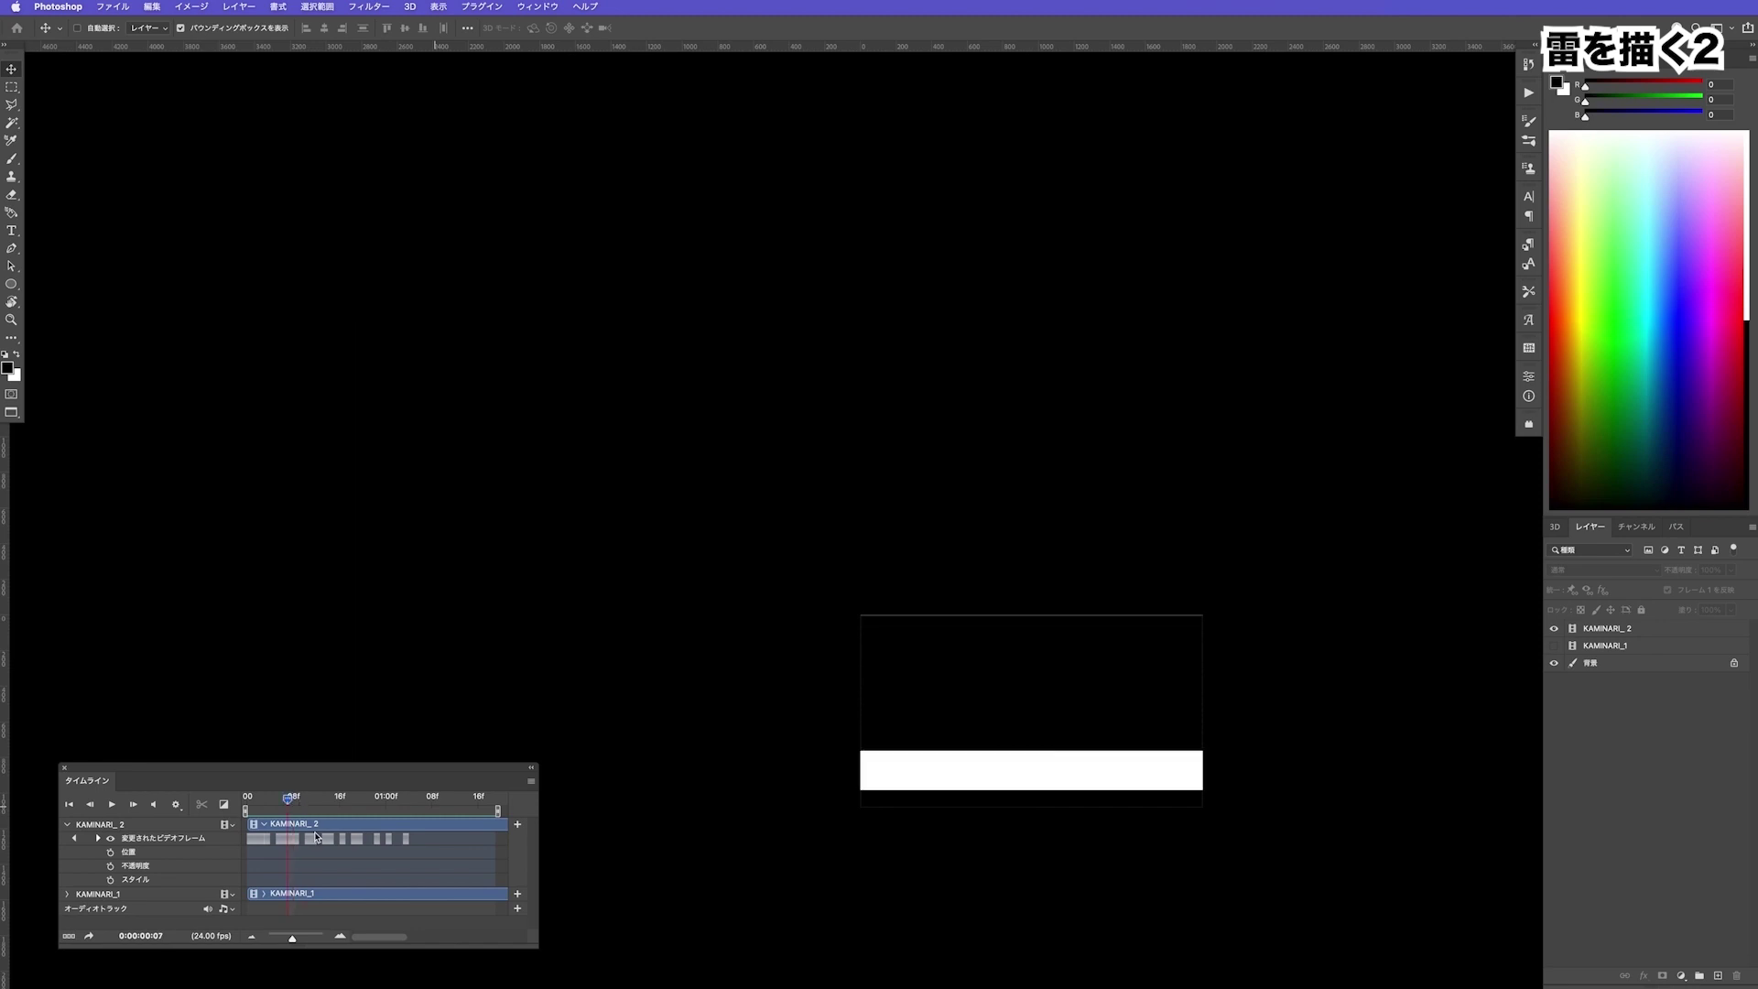
key(Right)
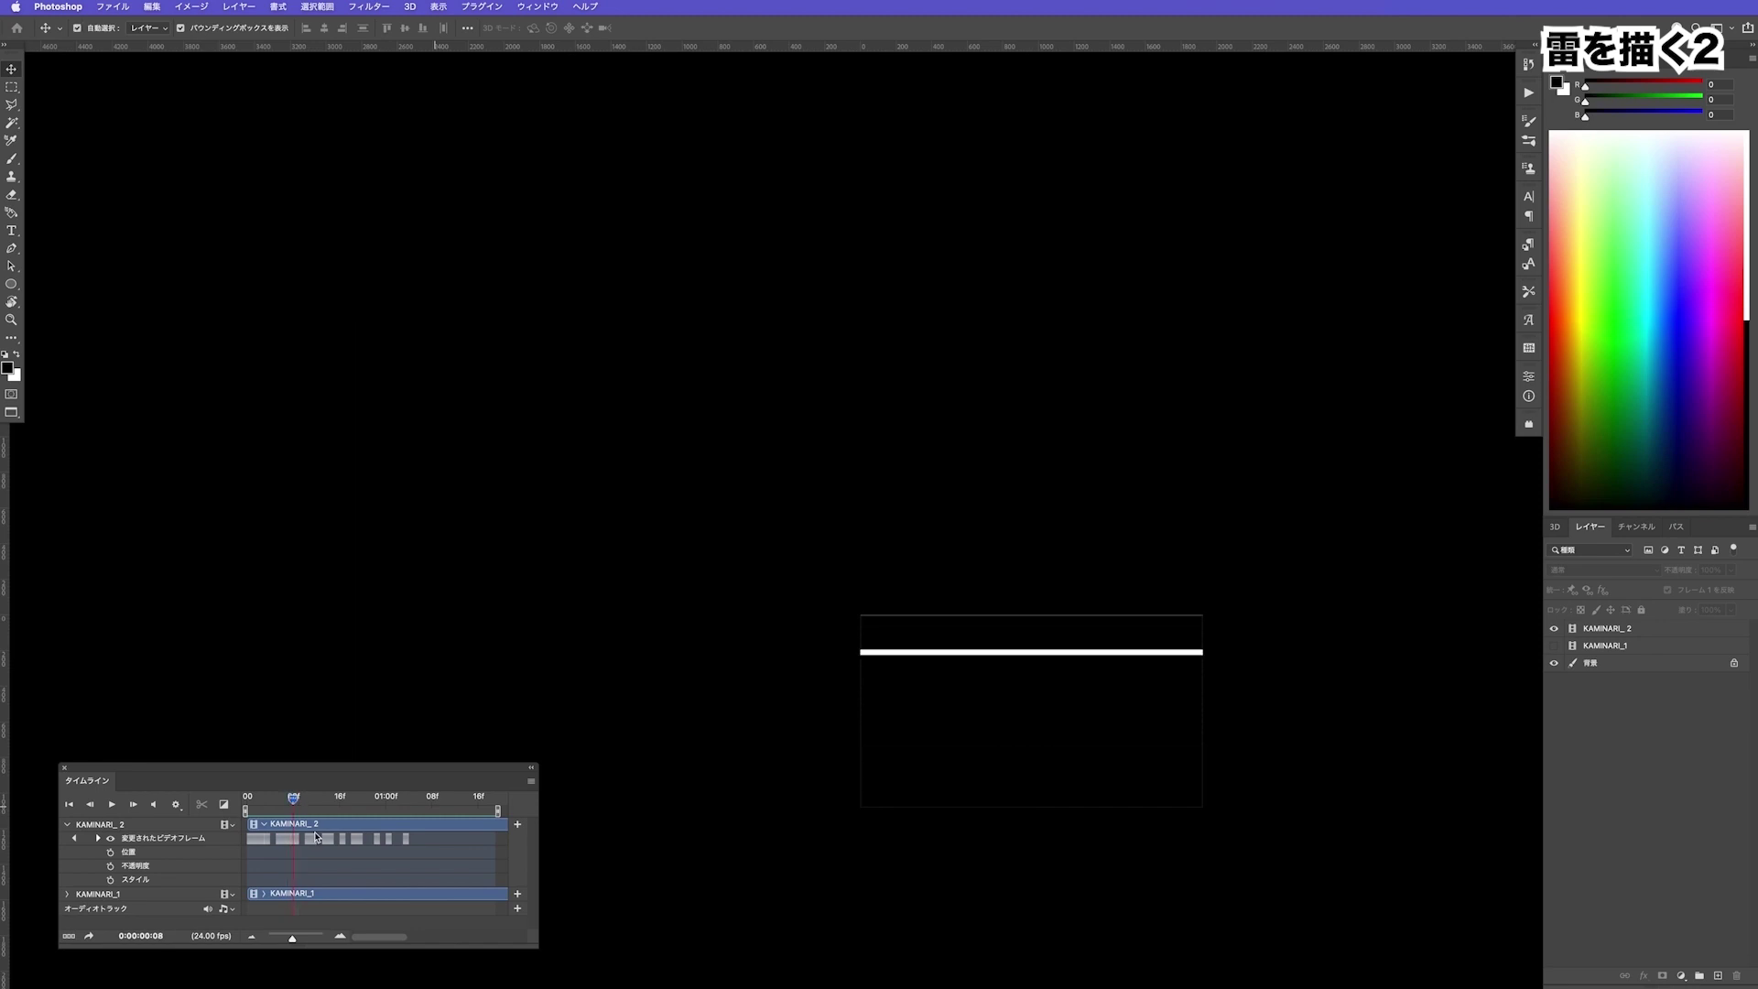
click(1617, 630)
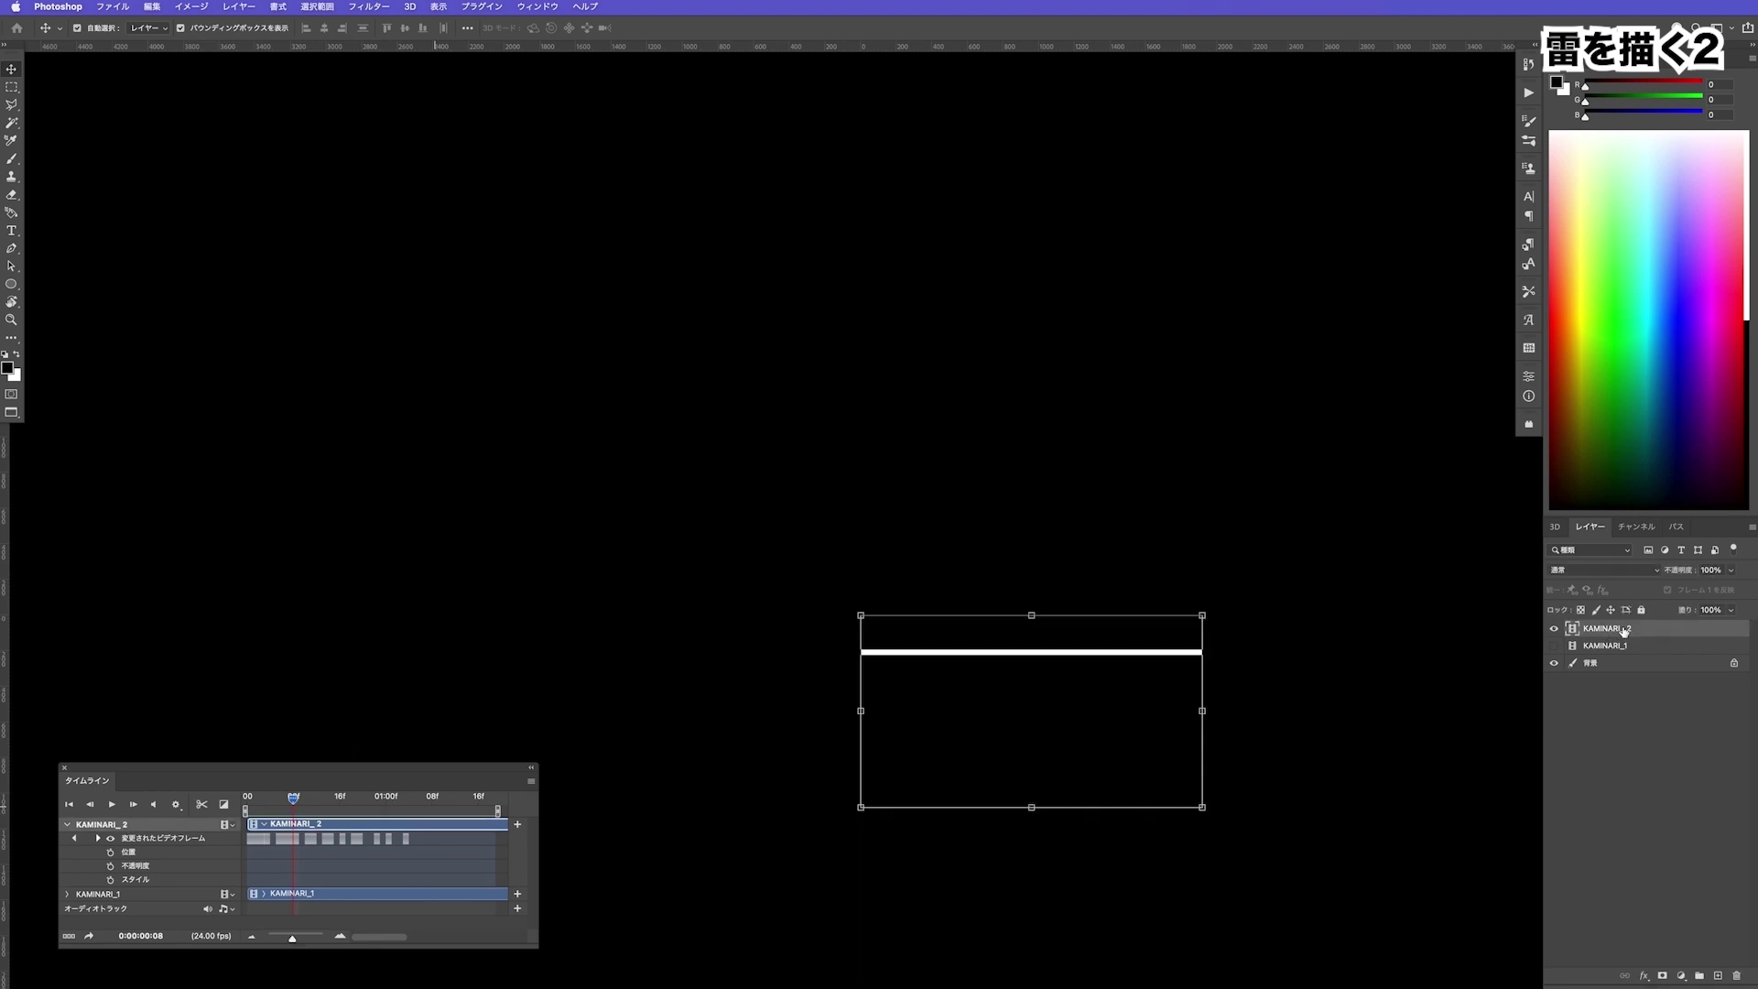
key(Left)
key(Left)
key(Left)
key(Left)
key(Left)
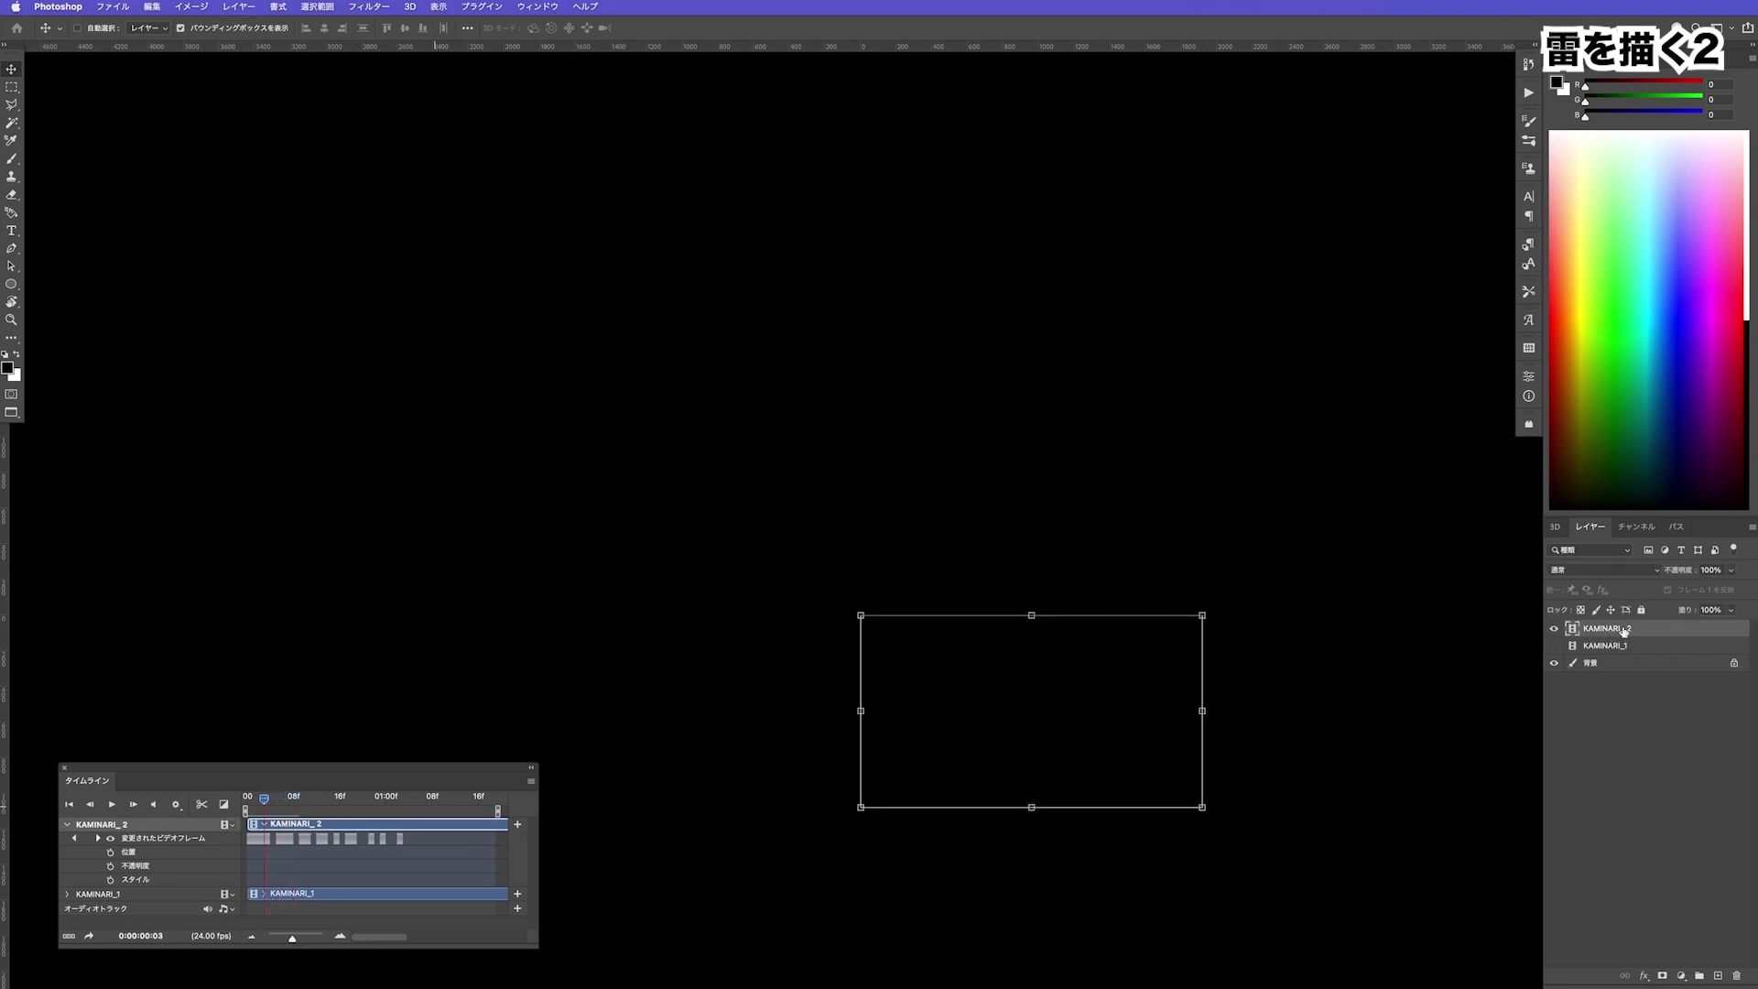
key(space)
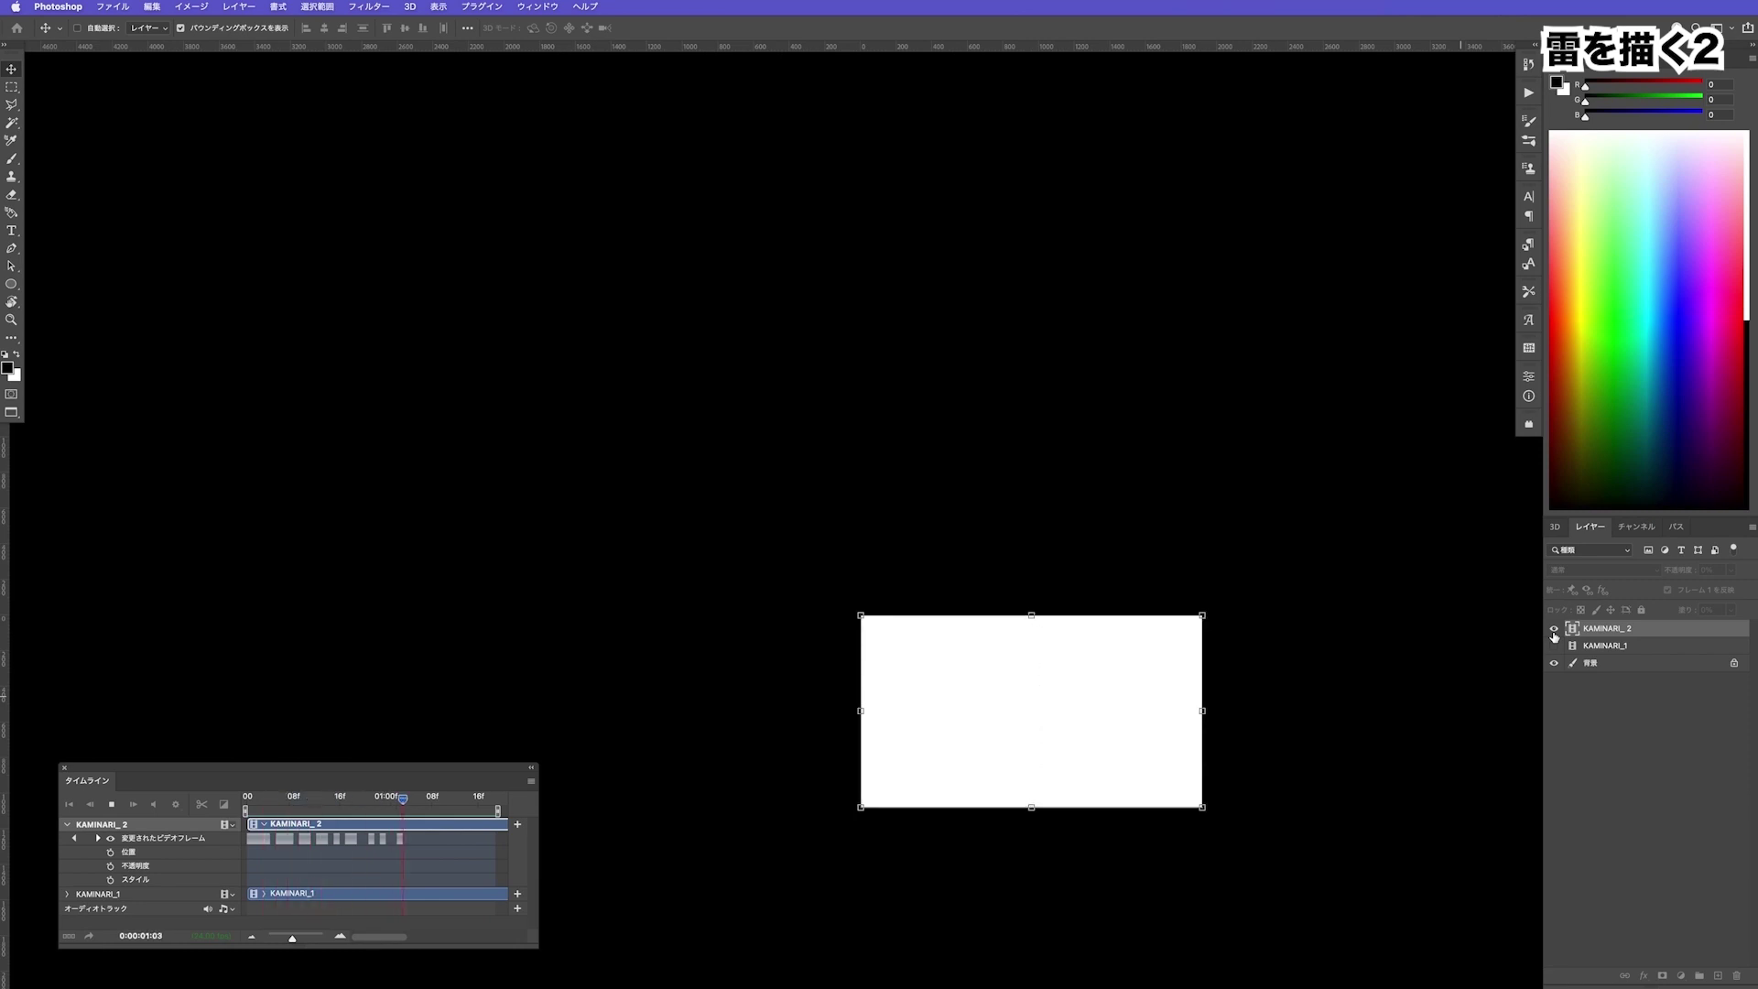
click(1610, 708)
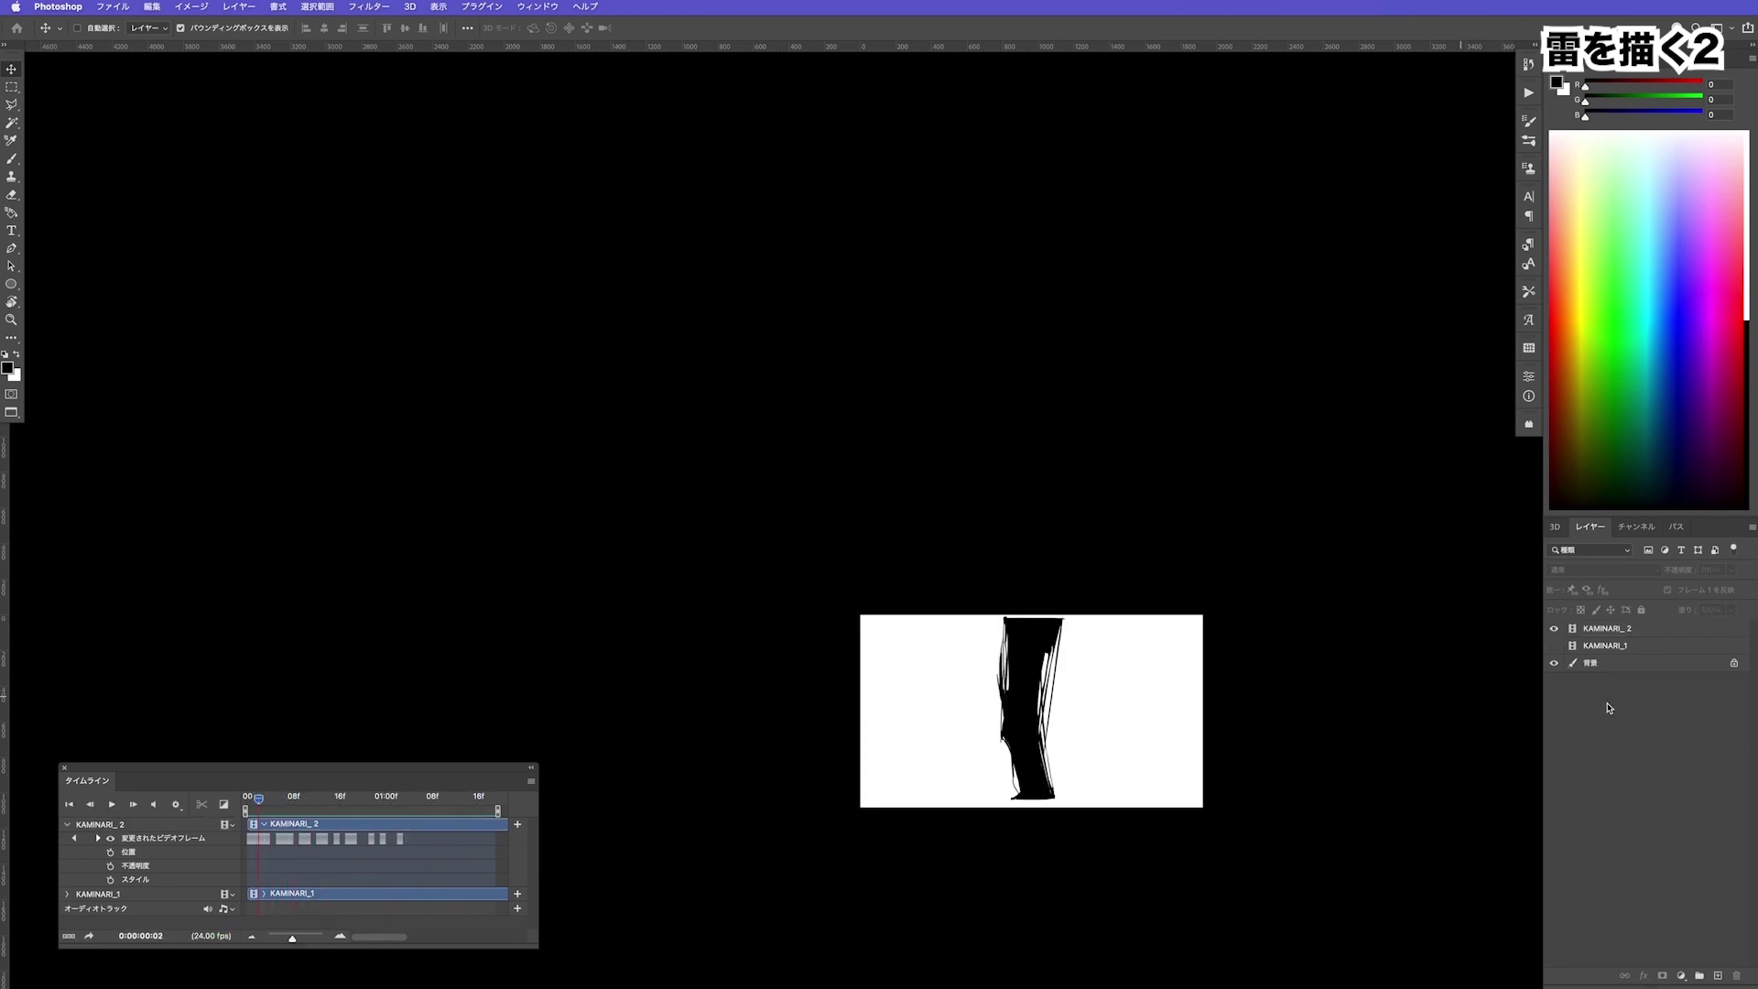